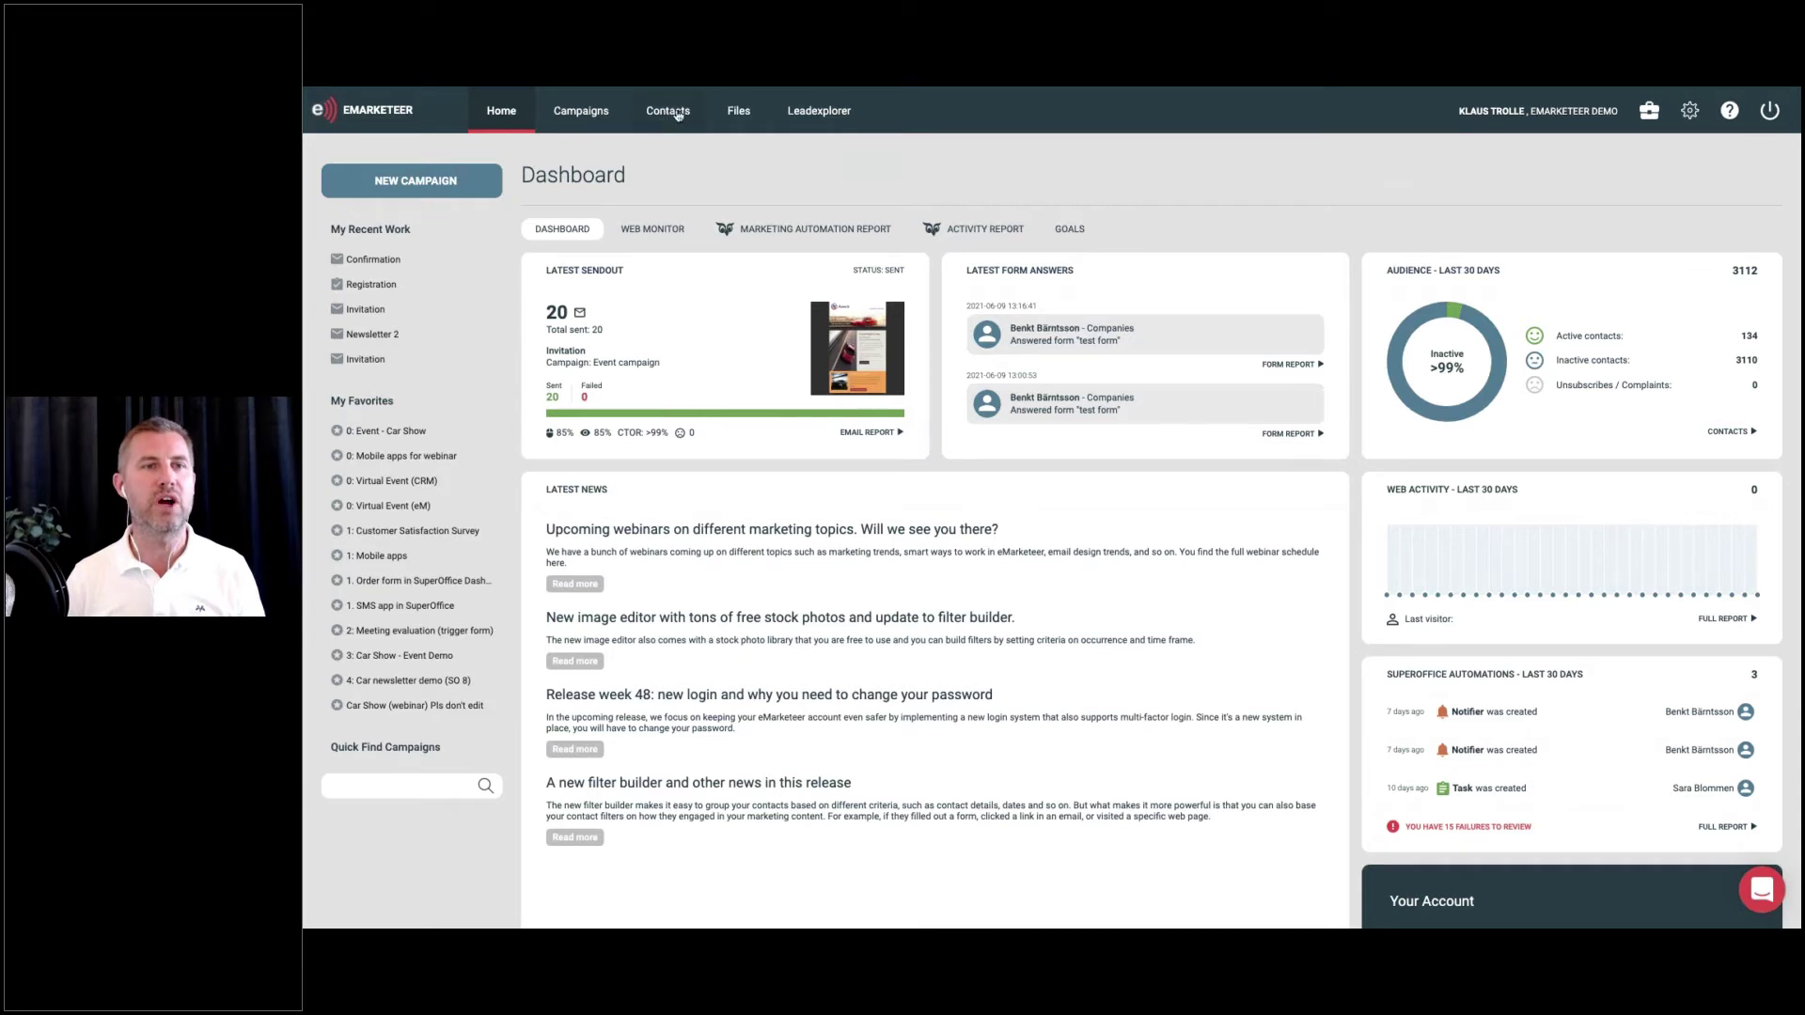
Go to Contacts and open the Lead Scoring page listing the three score sets
left_click(677, 115)
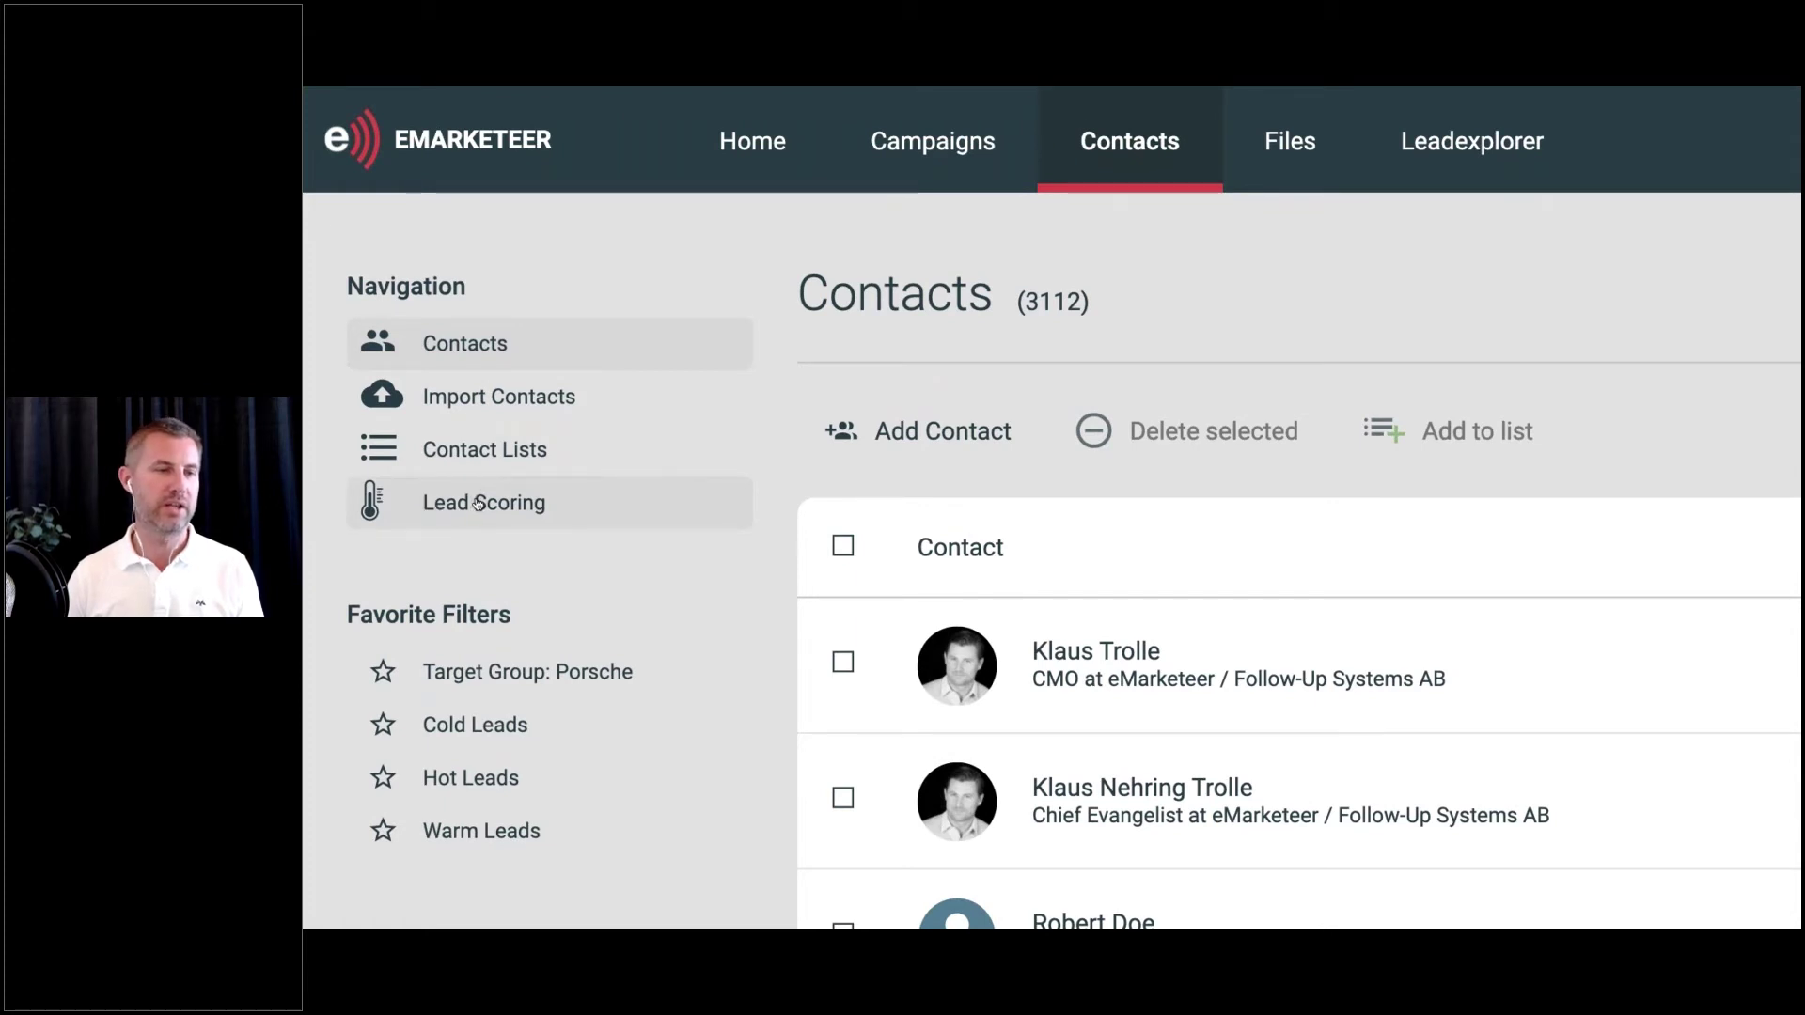
left_click(479, 503)
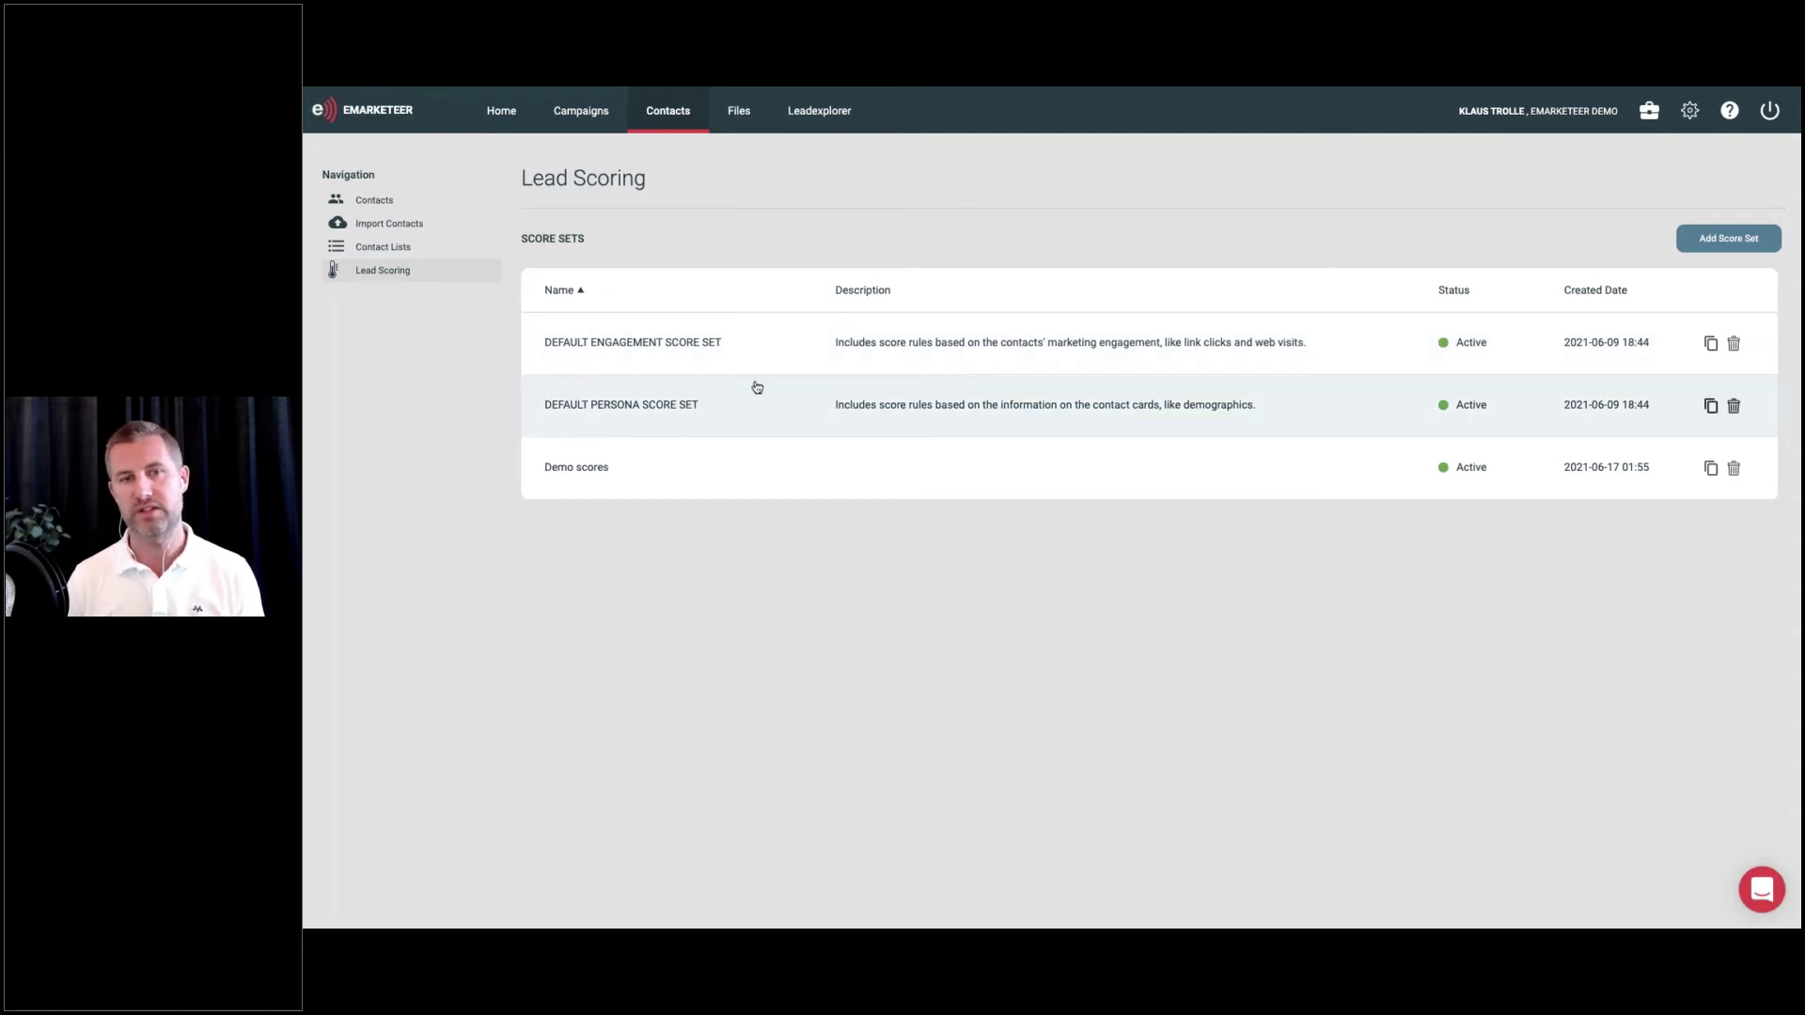
Open the Default Engagement Score Set to view its six scoring rules
left_click(894, 349)
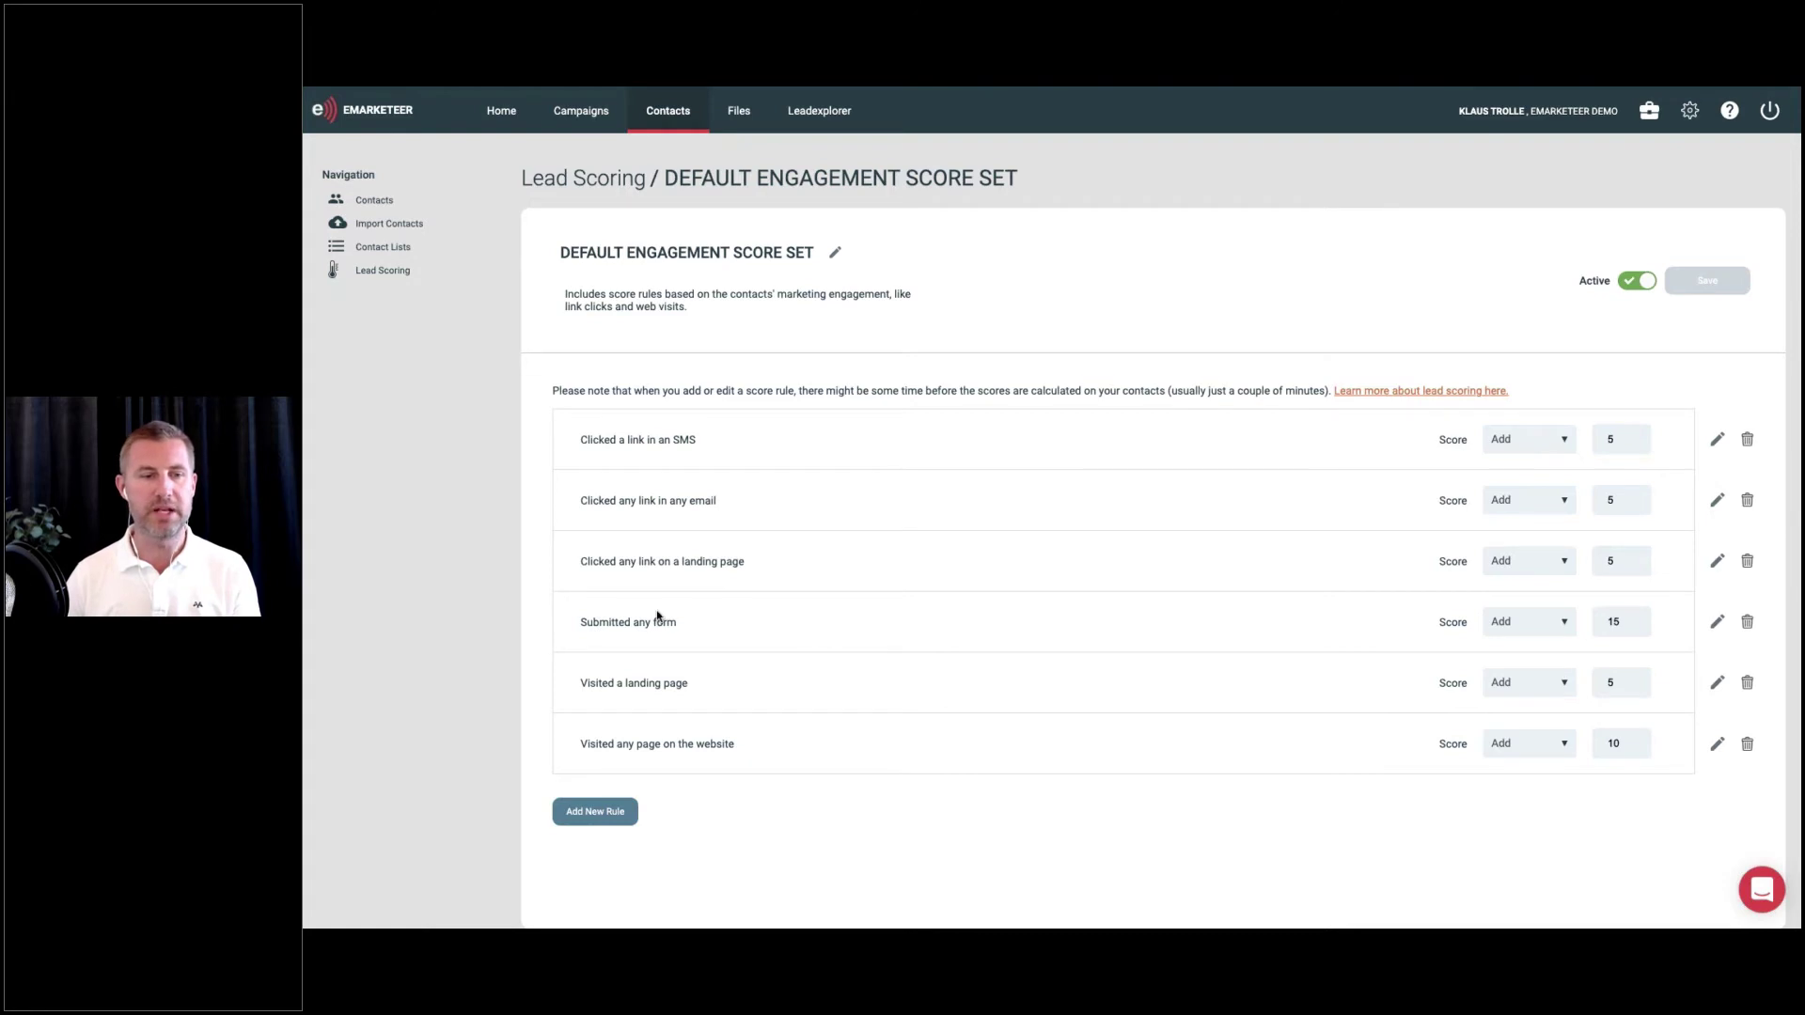
Inspect the Submitted any form rule without changes, then return to the Lead Scoring score set list
left_click(1716, 623)
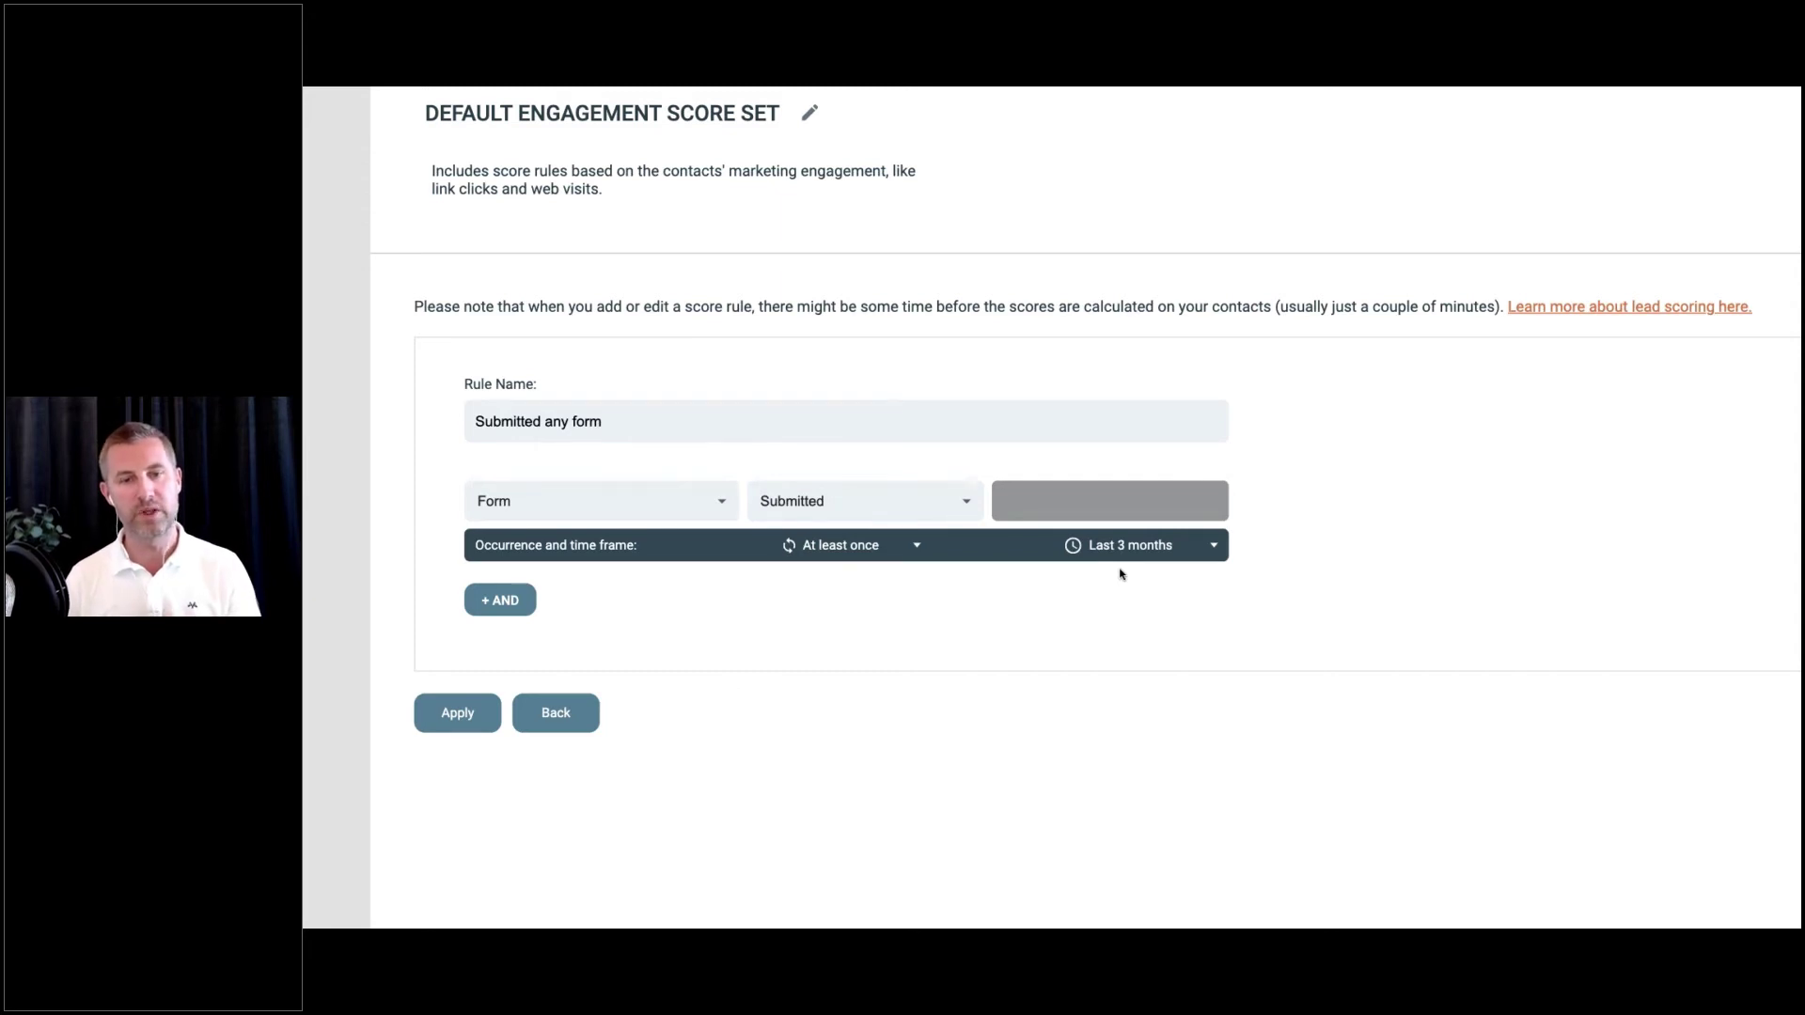
left_click(555, 713)
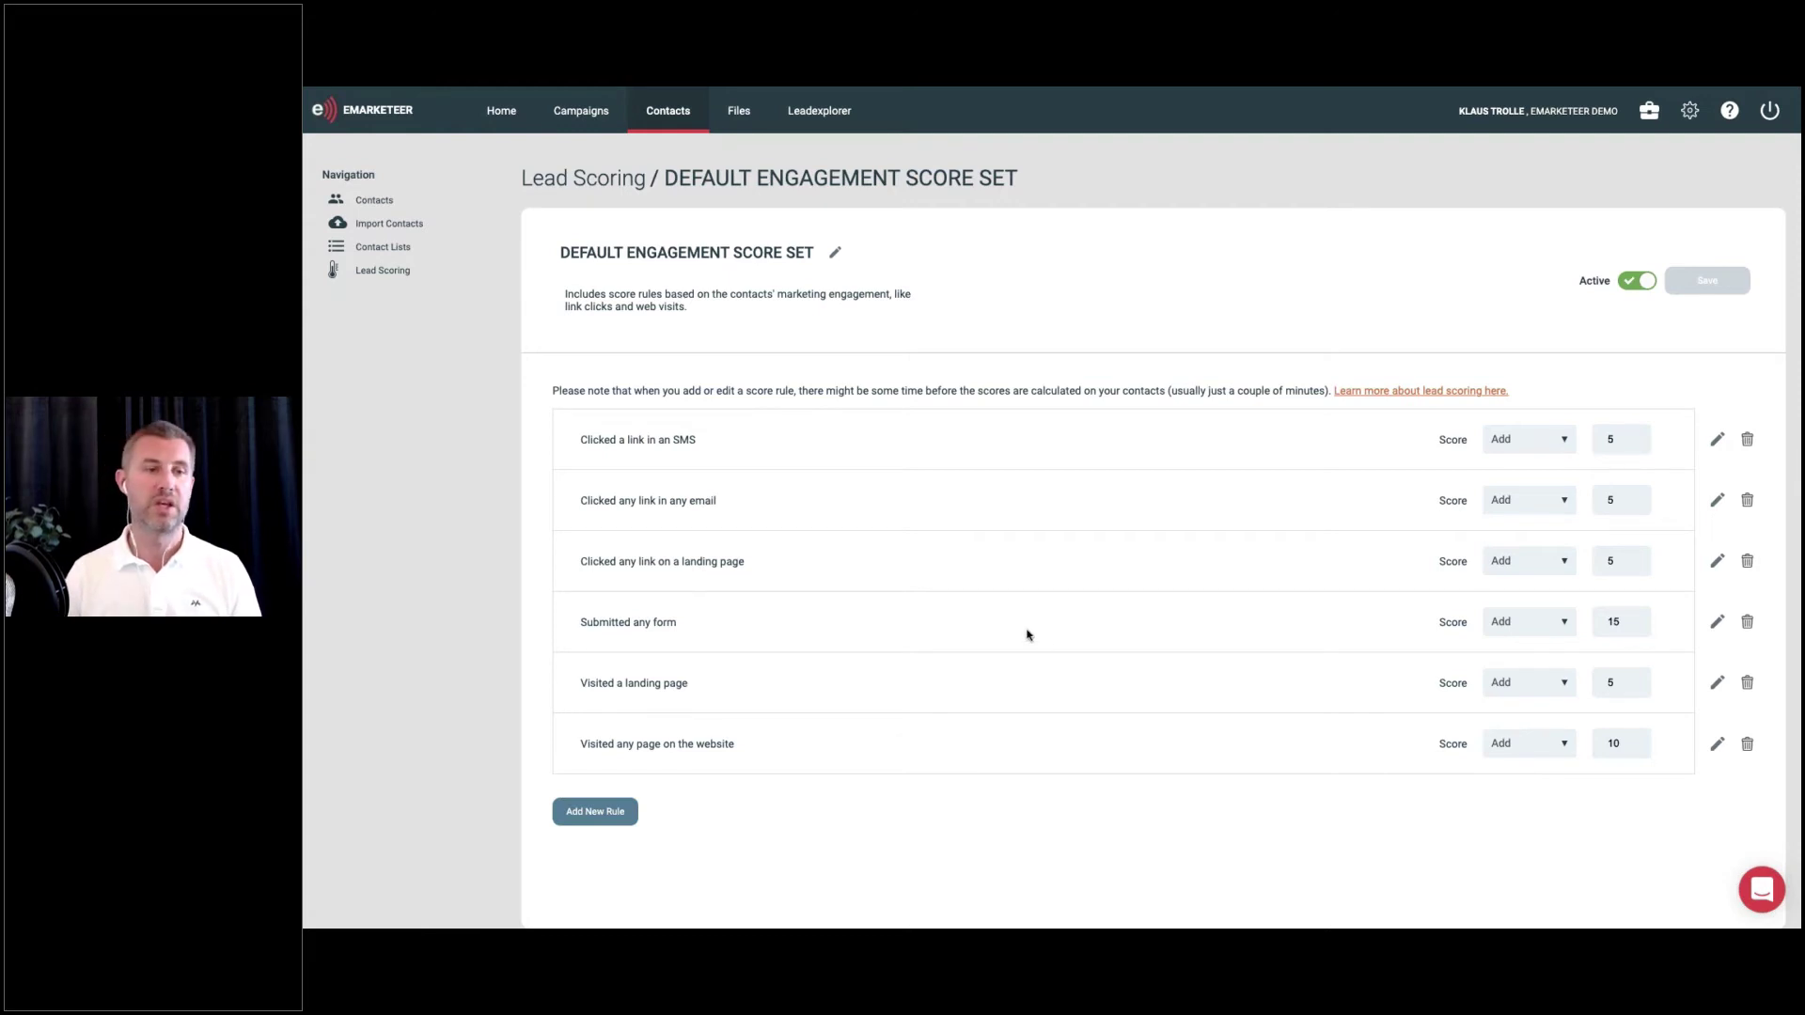
scroll(1028, 635, "down", 1)
scroll(1027, 635, "up", 1)
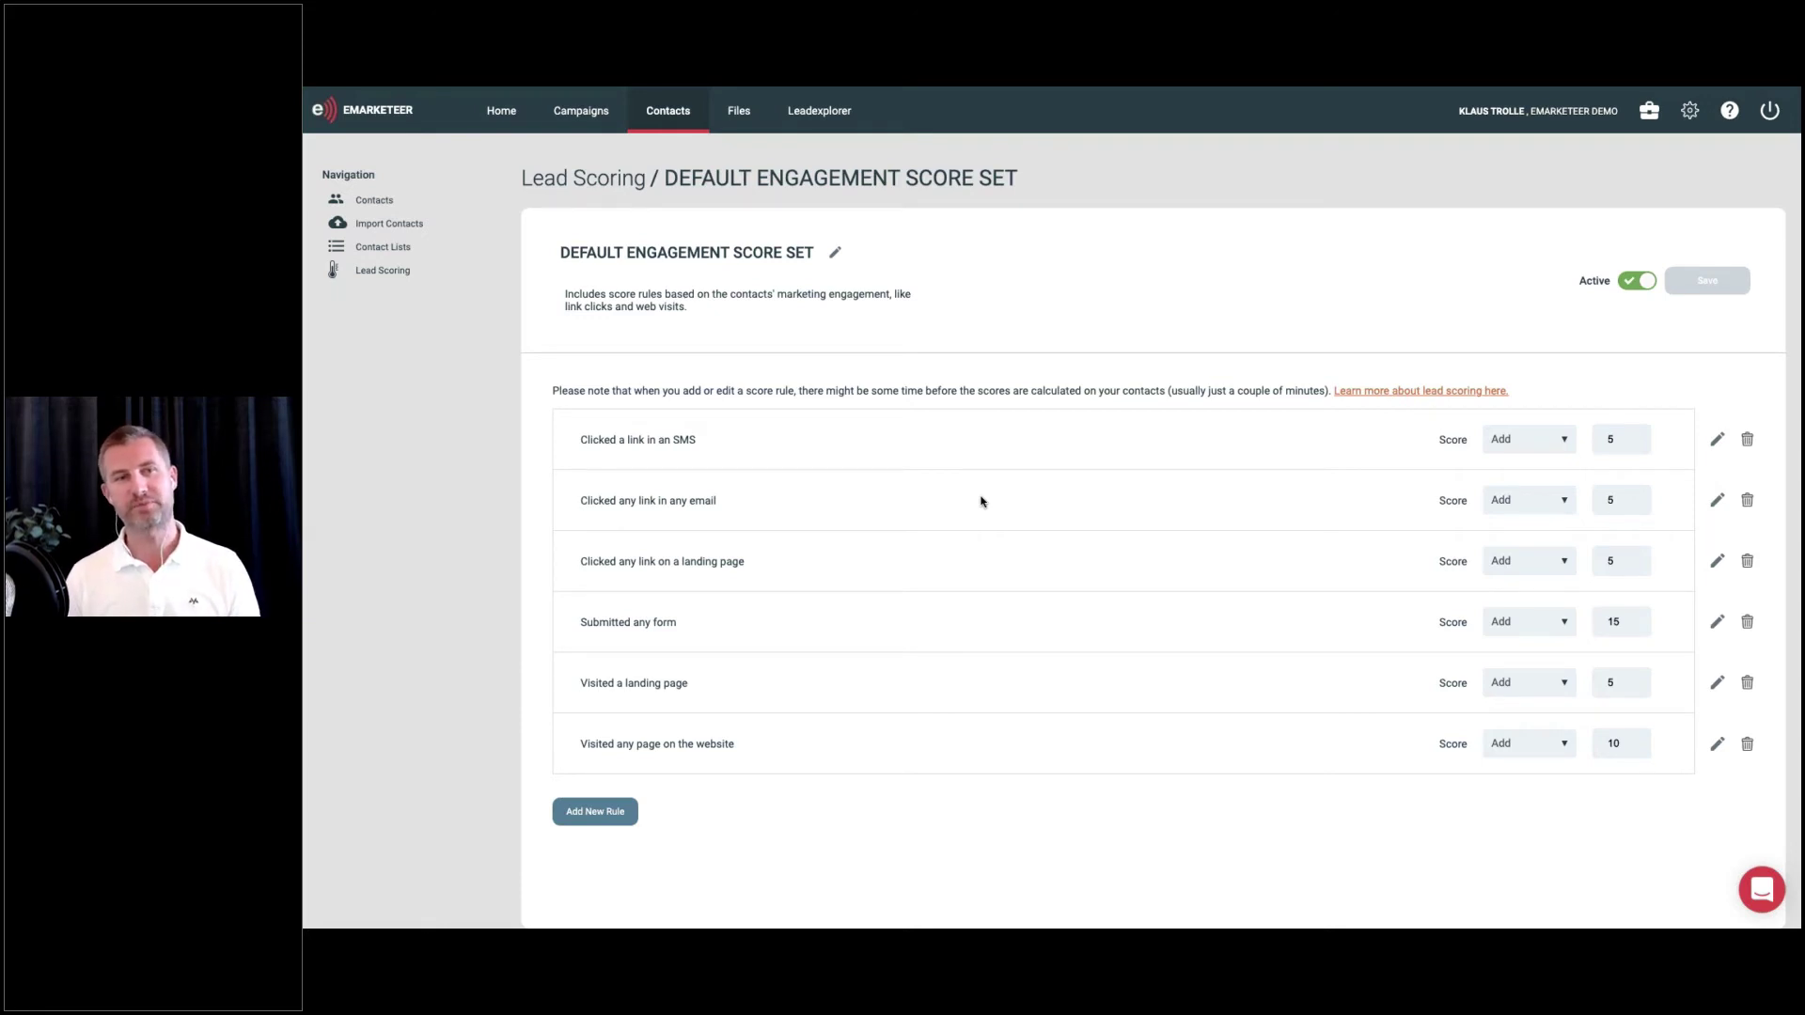
left_click(625, 185)
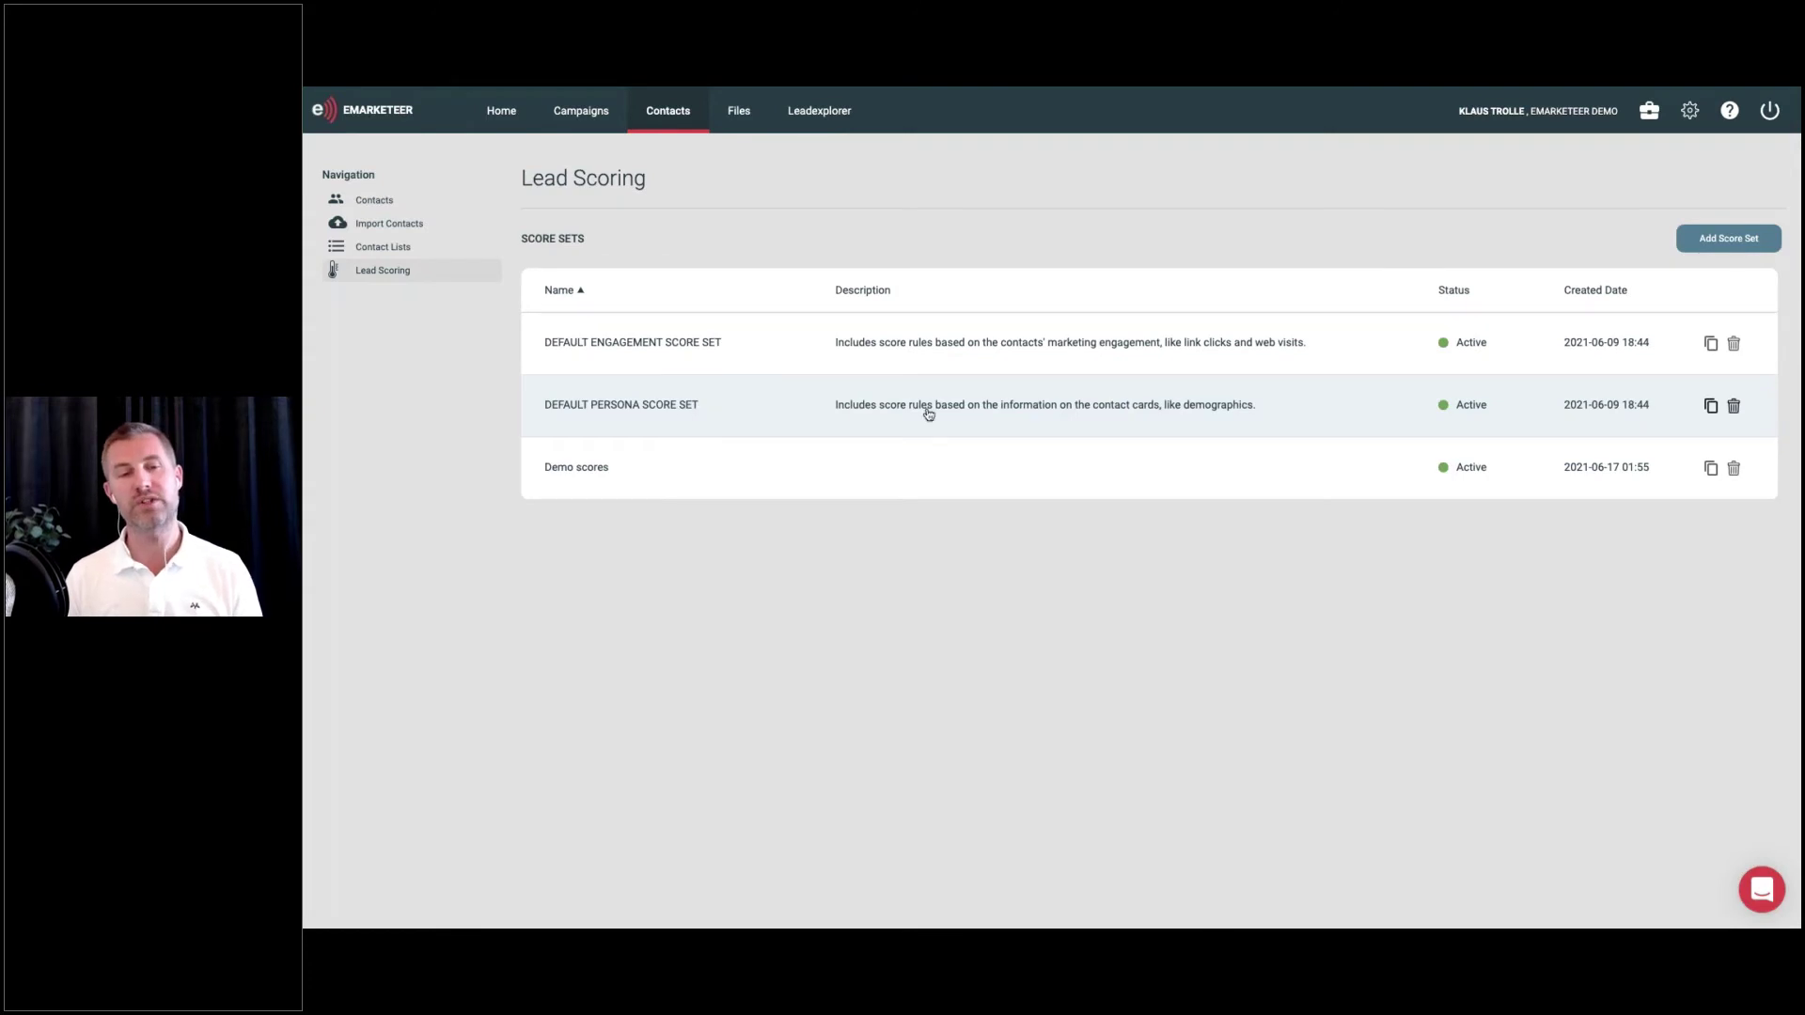
left_click(1022, 415)
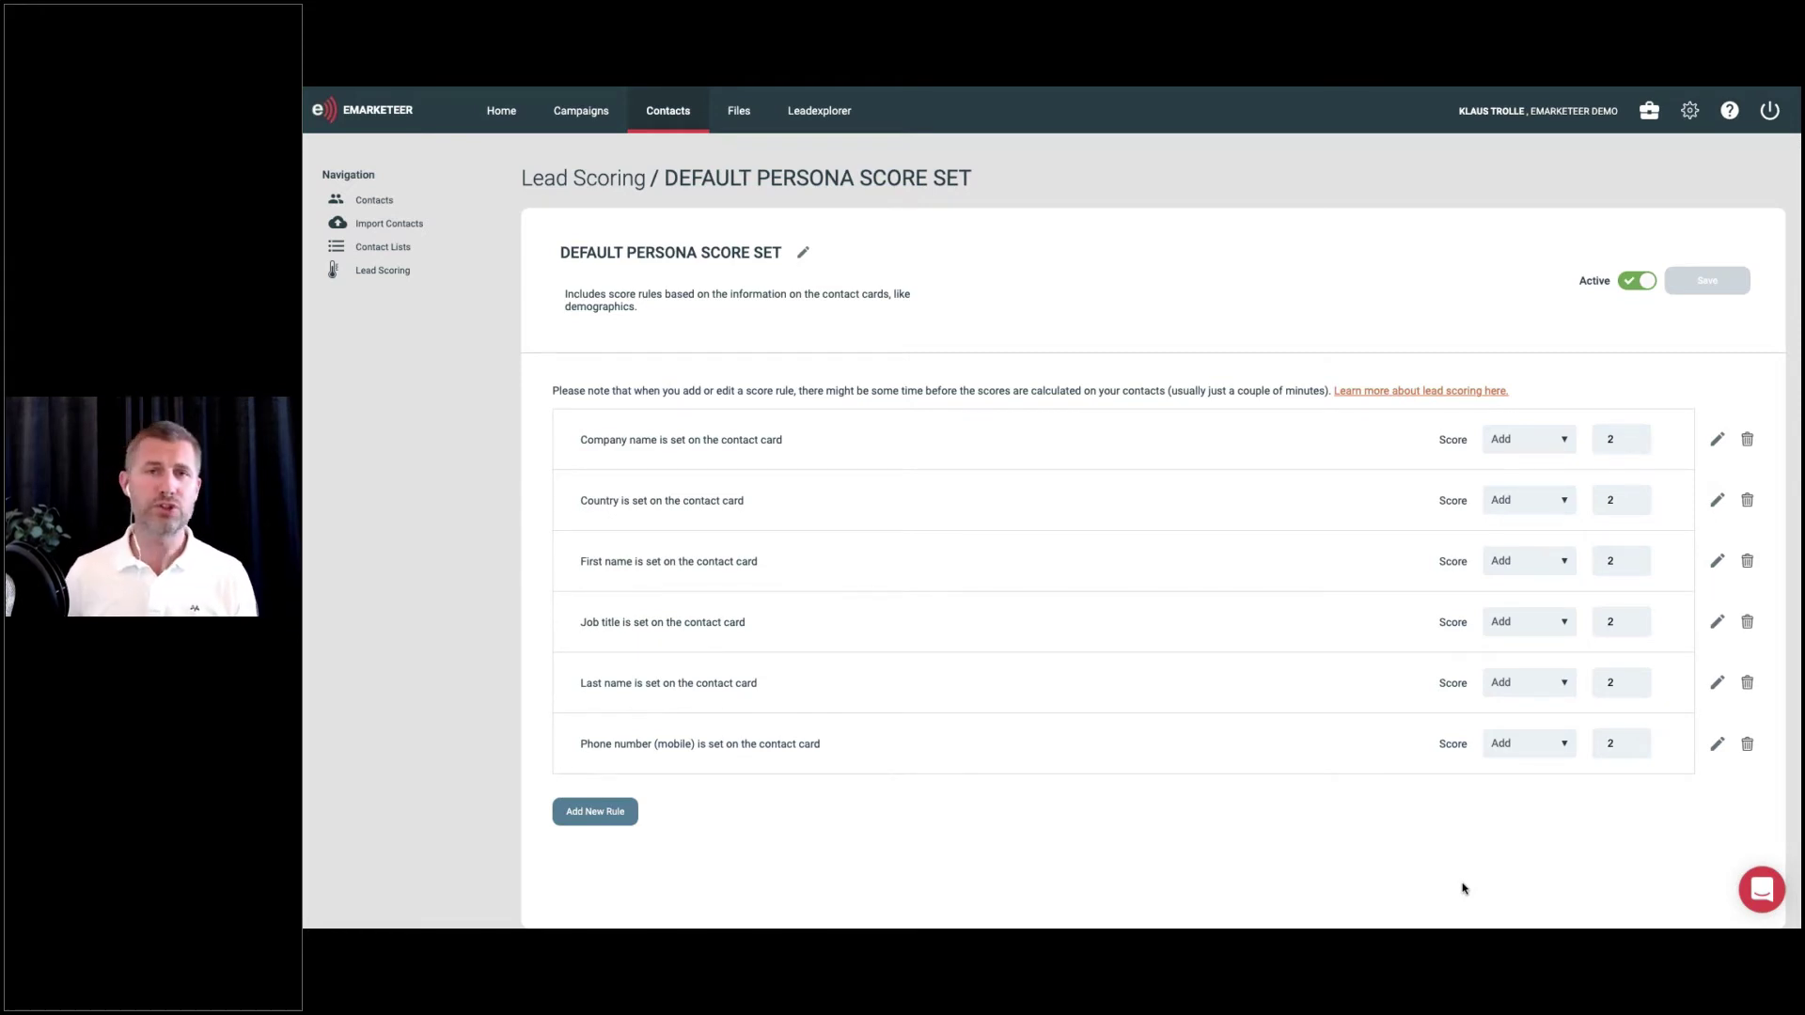
left_click(1716, 440)
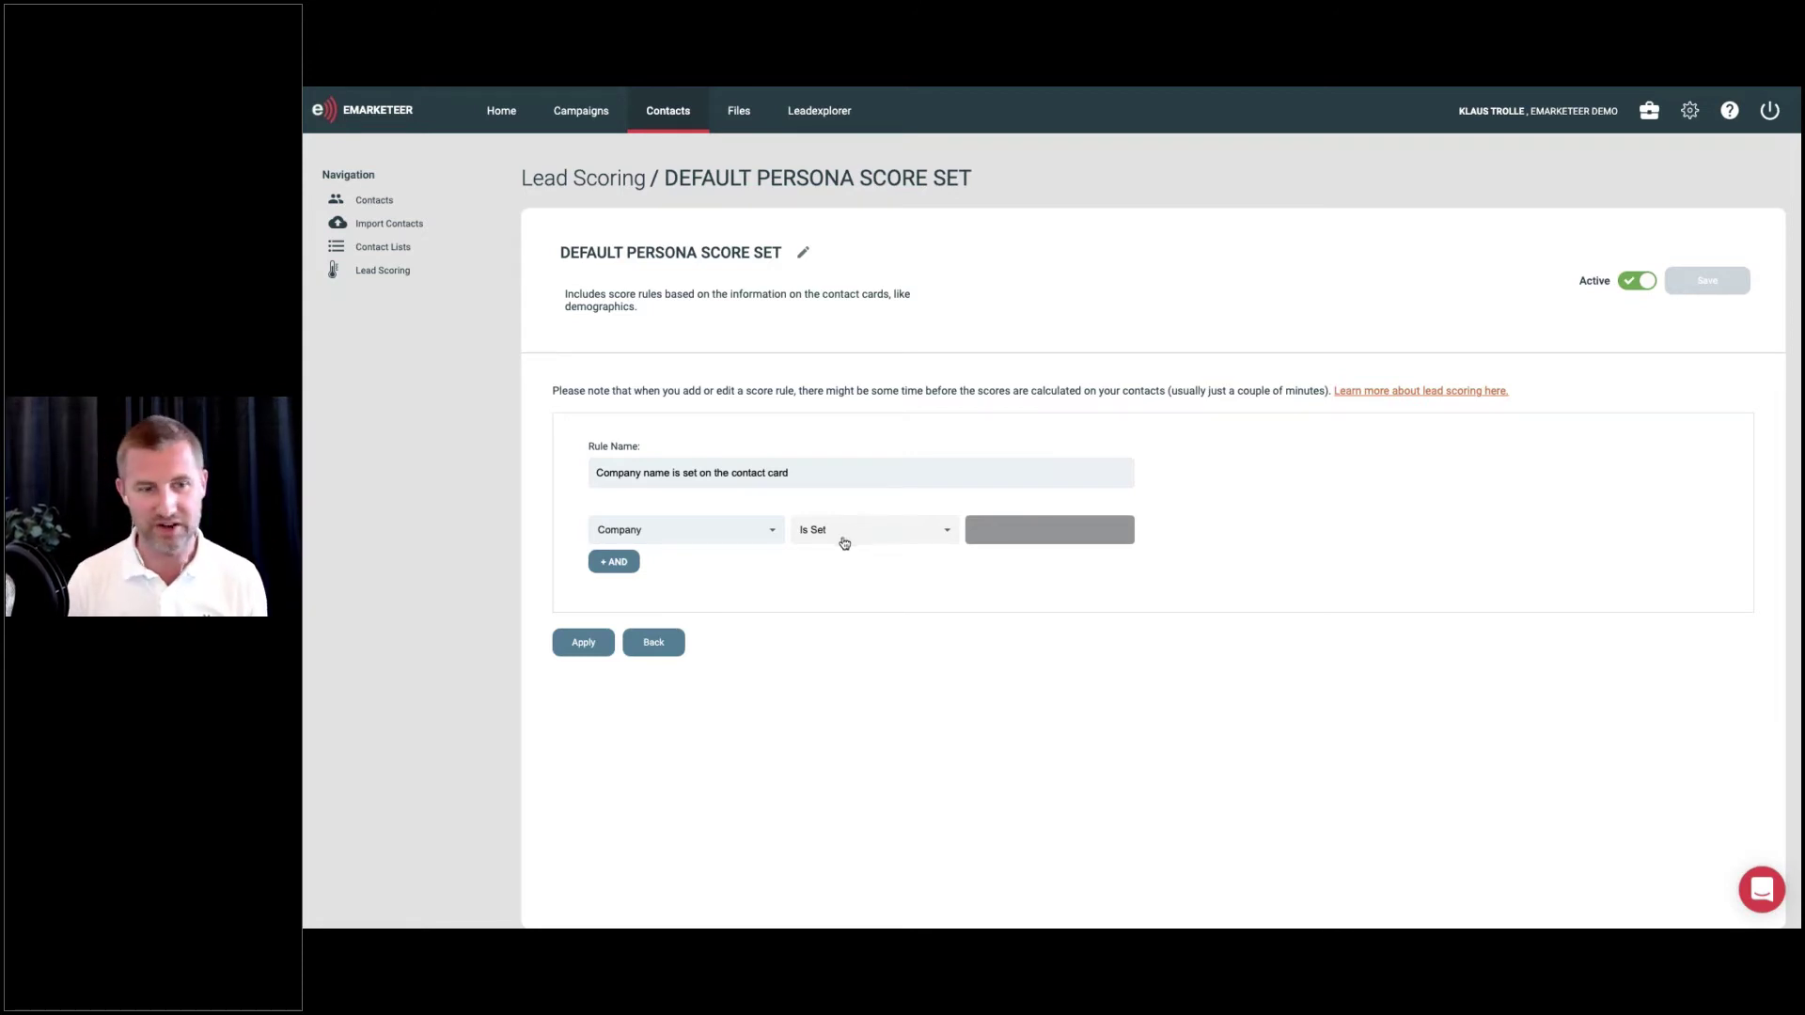
left_click(650, 644)
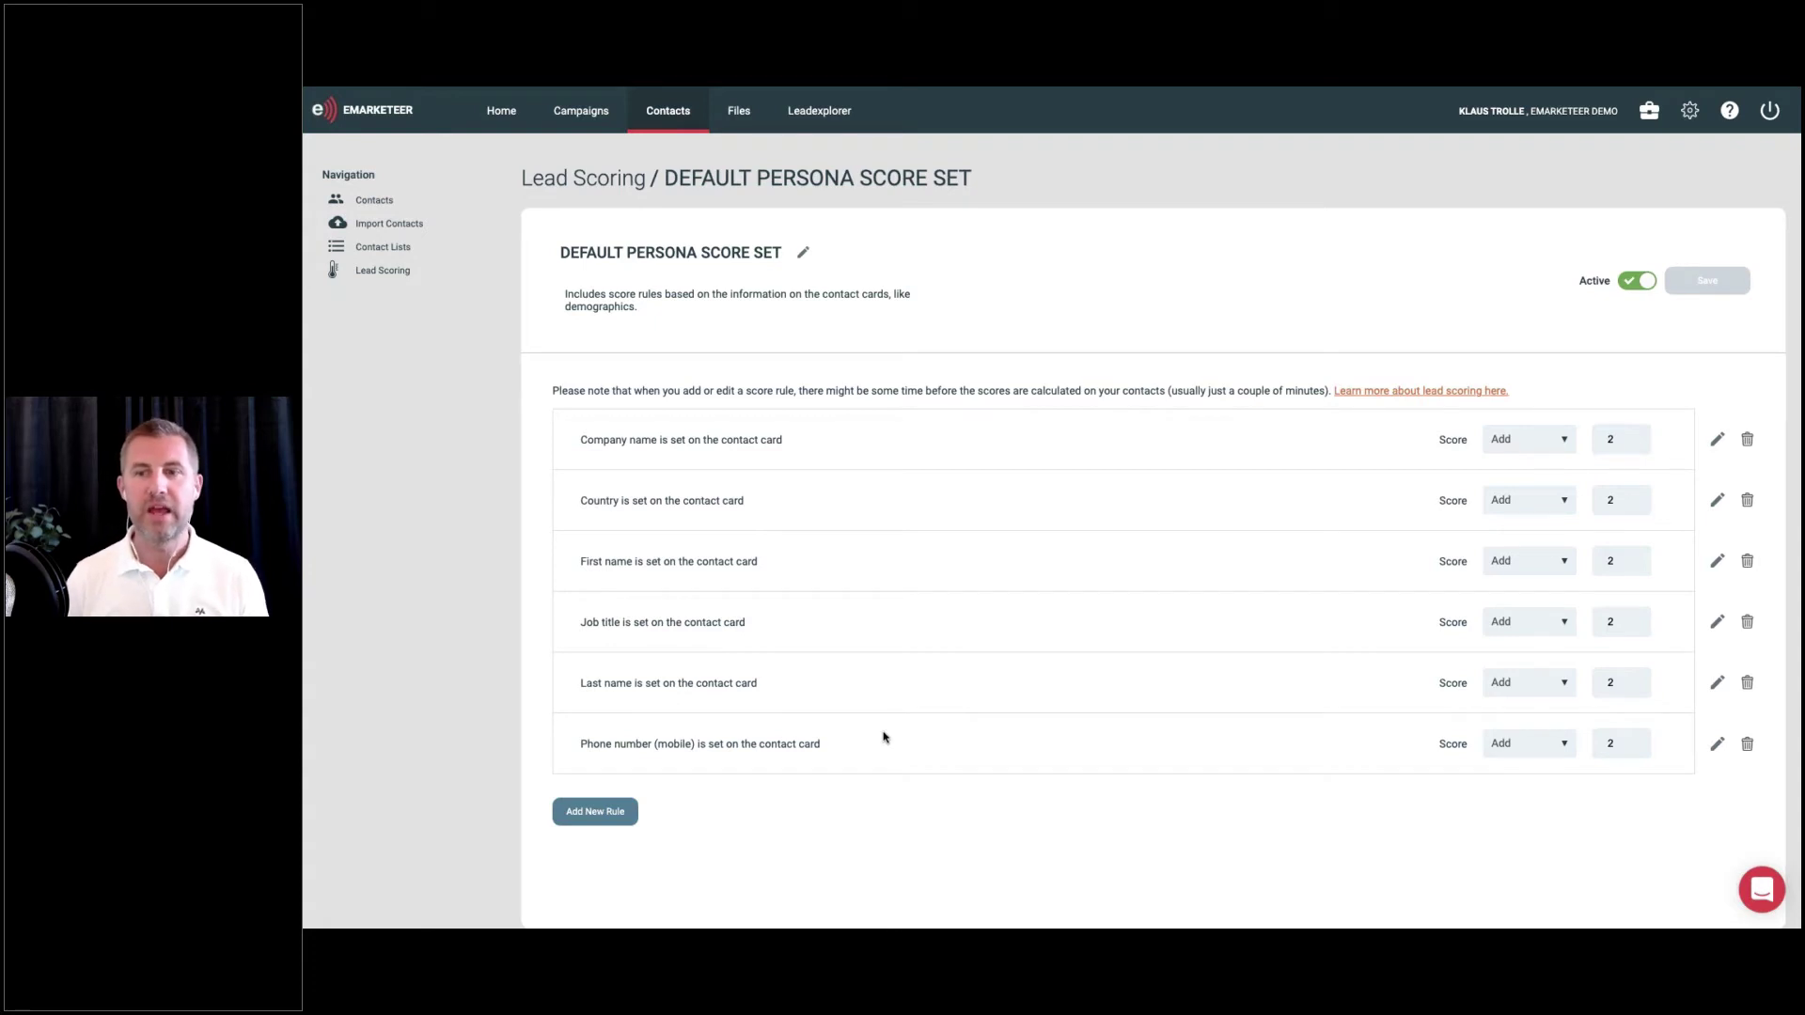
left_click(613, 192)
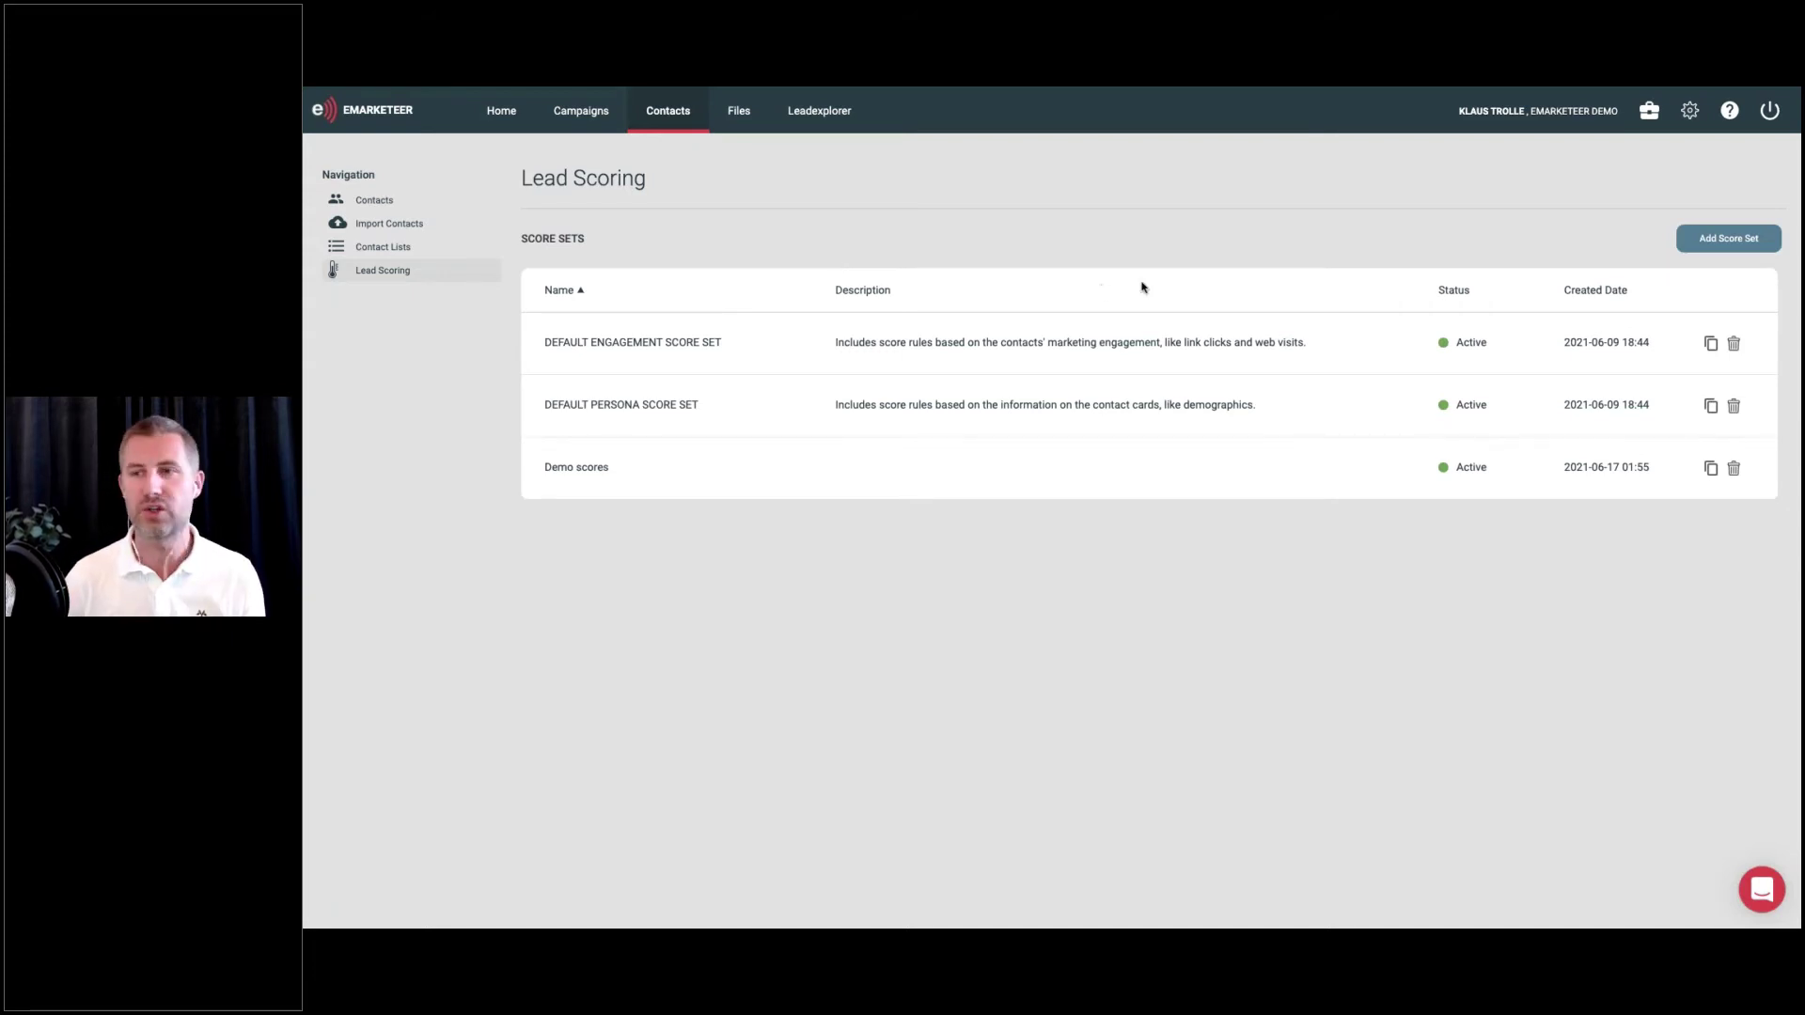
left_click(1749, 243)
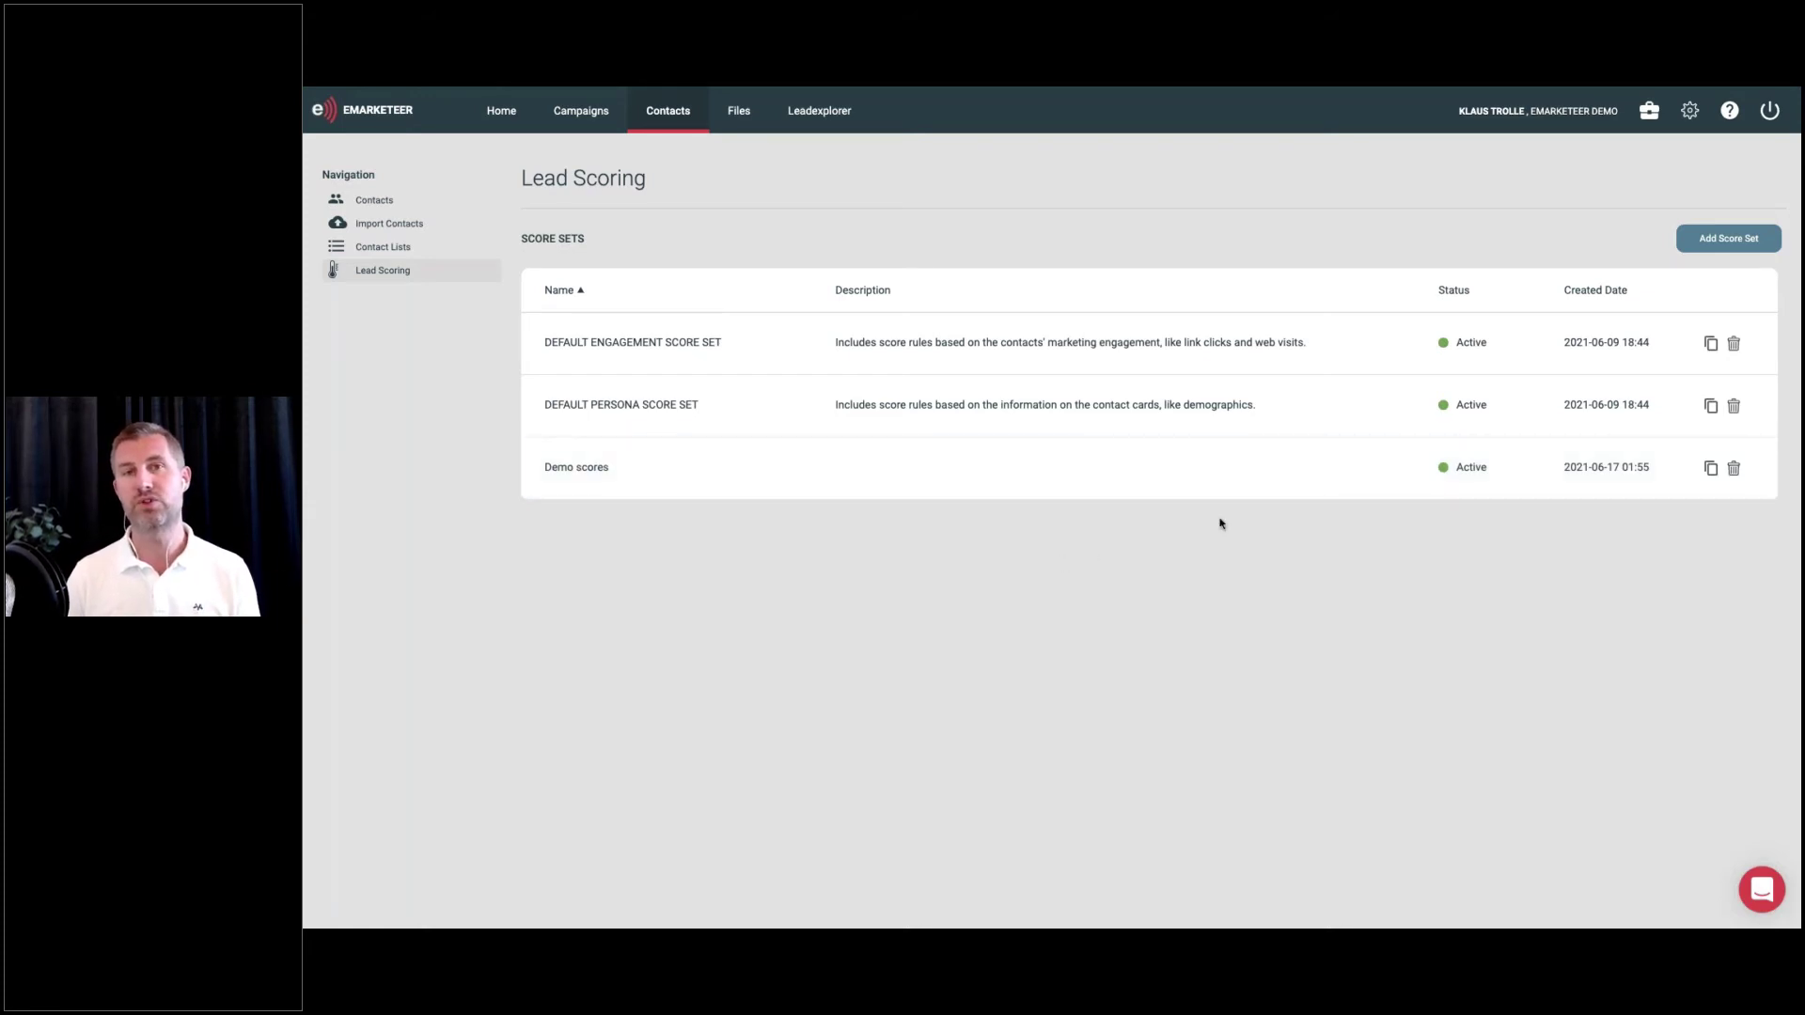
Create score set 'Webinar demo' described 'Score sets created during the webianr' and add a new rule
left_click(1725, 238)
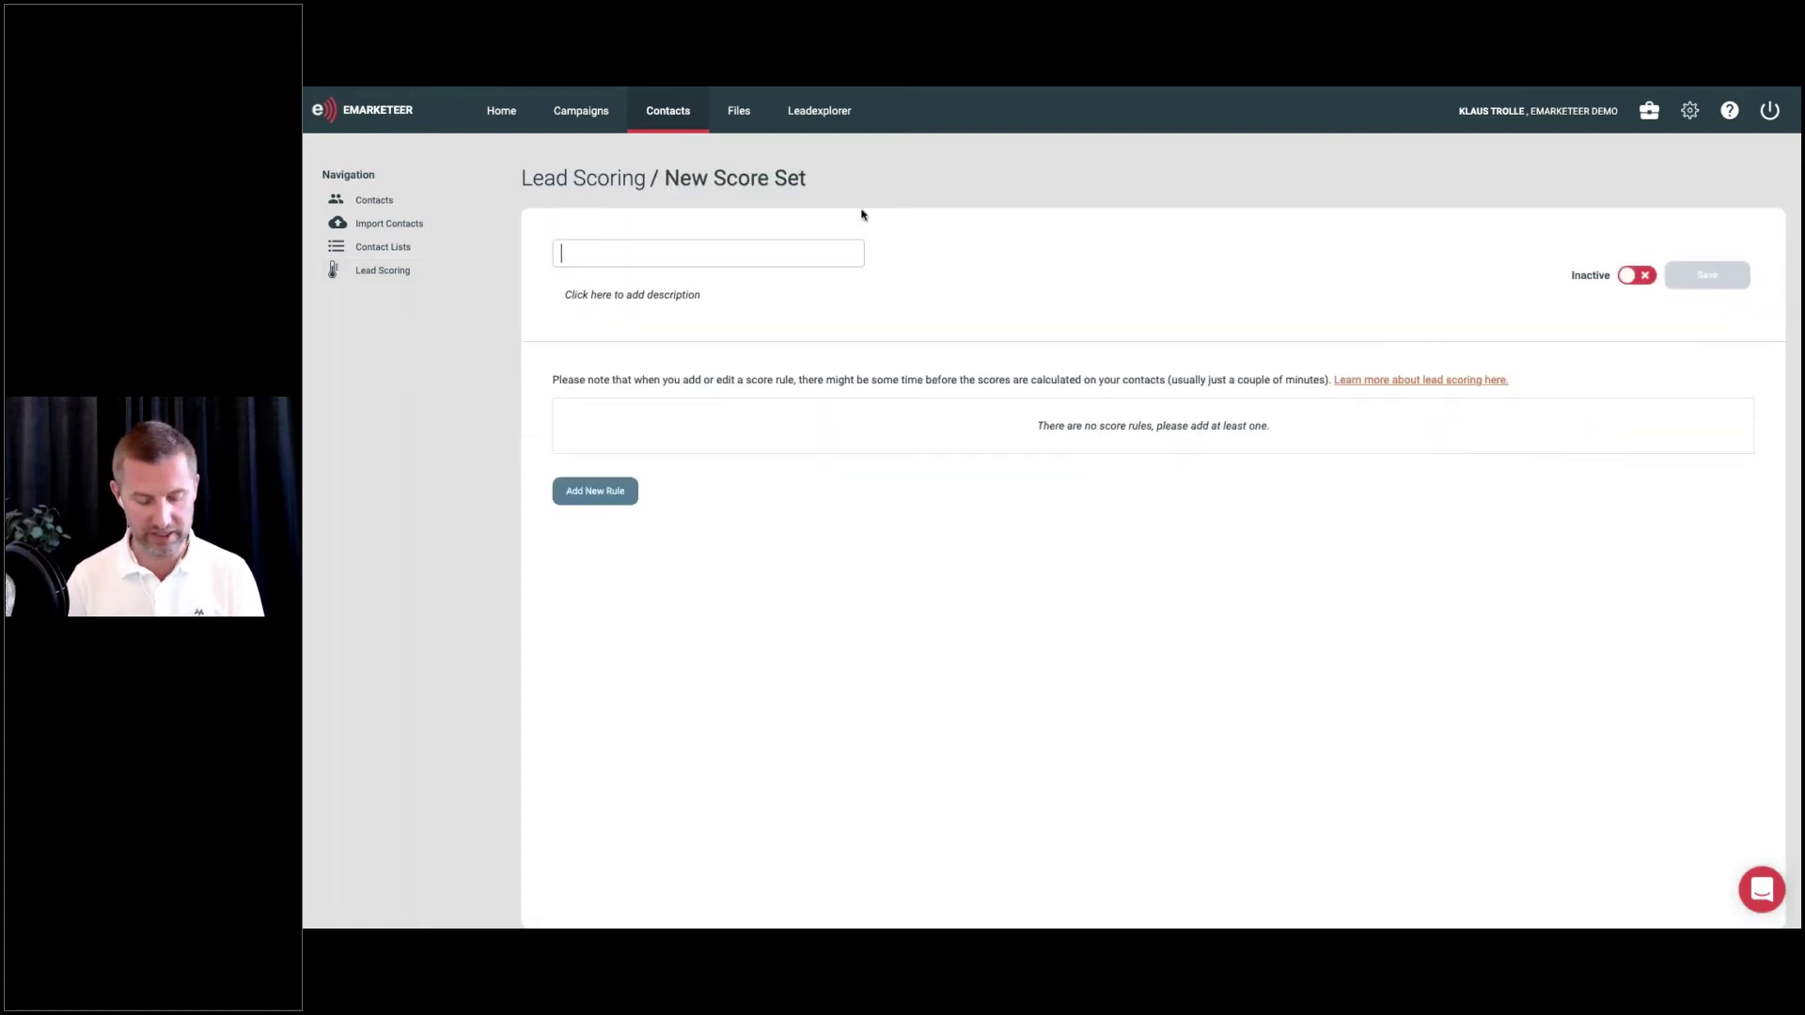
type("Webinar demo")
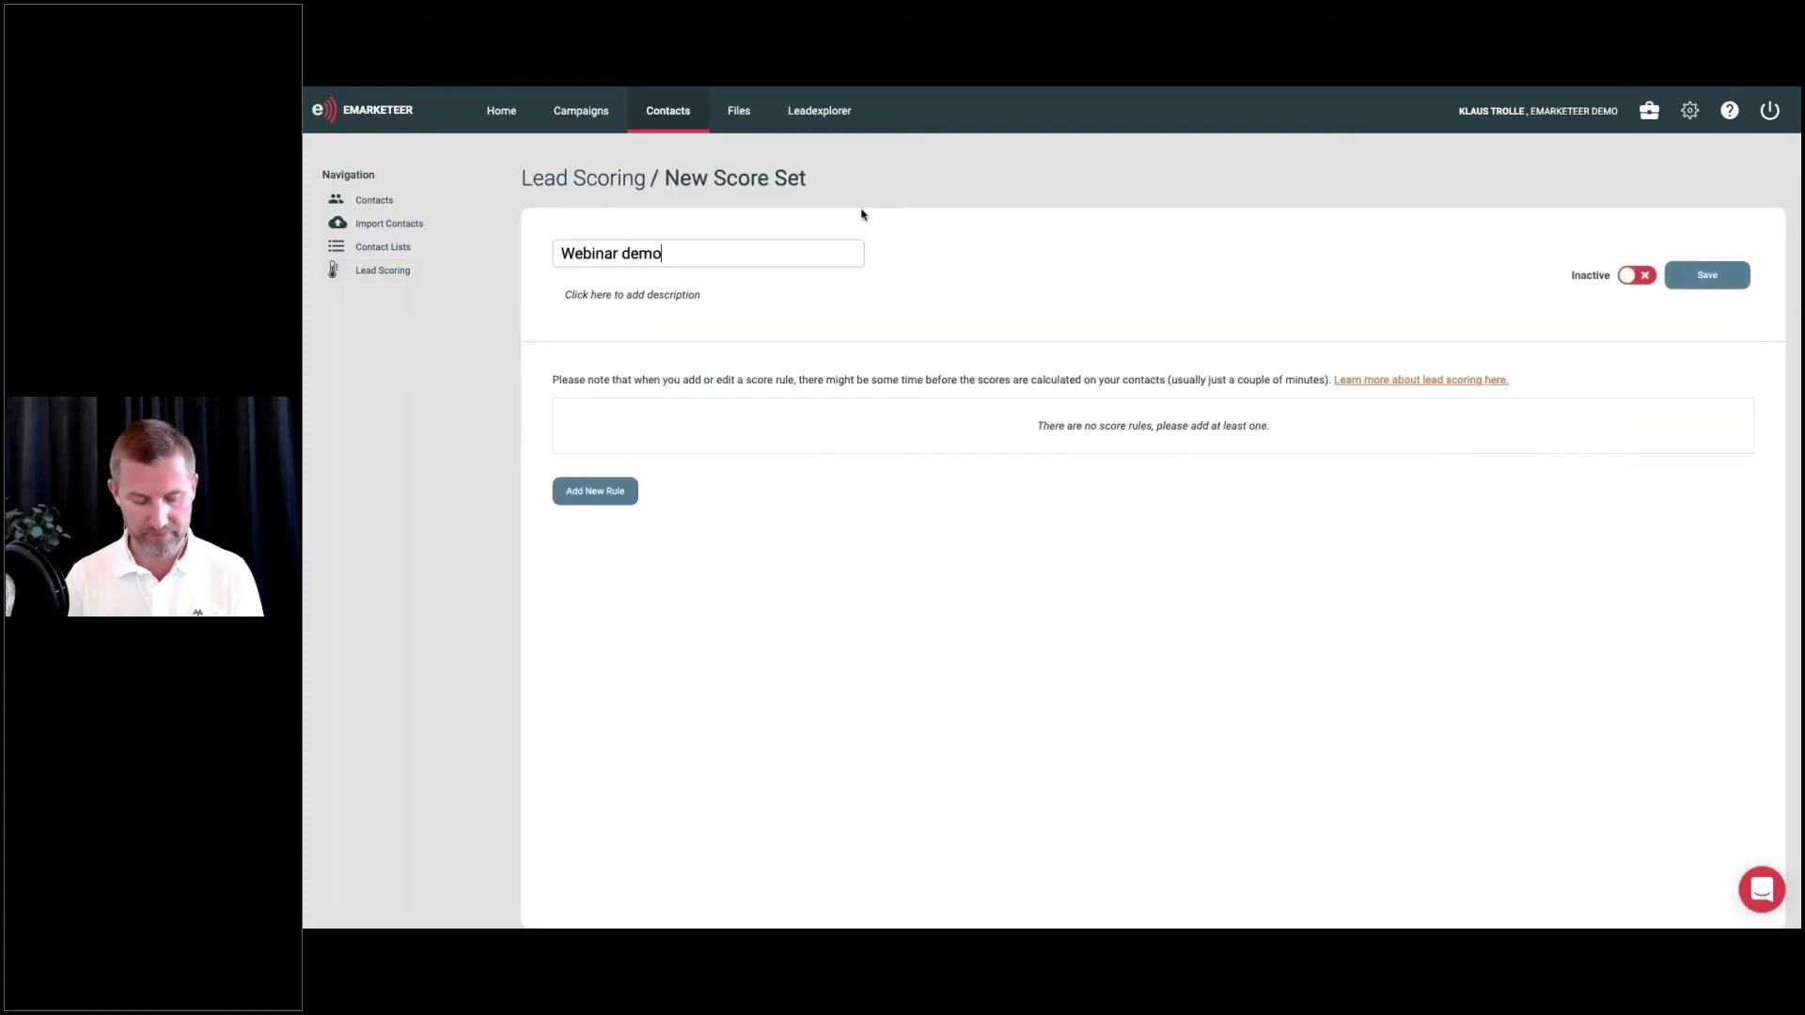
left_click(617, 299)
type("Score set")
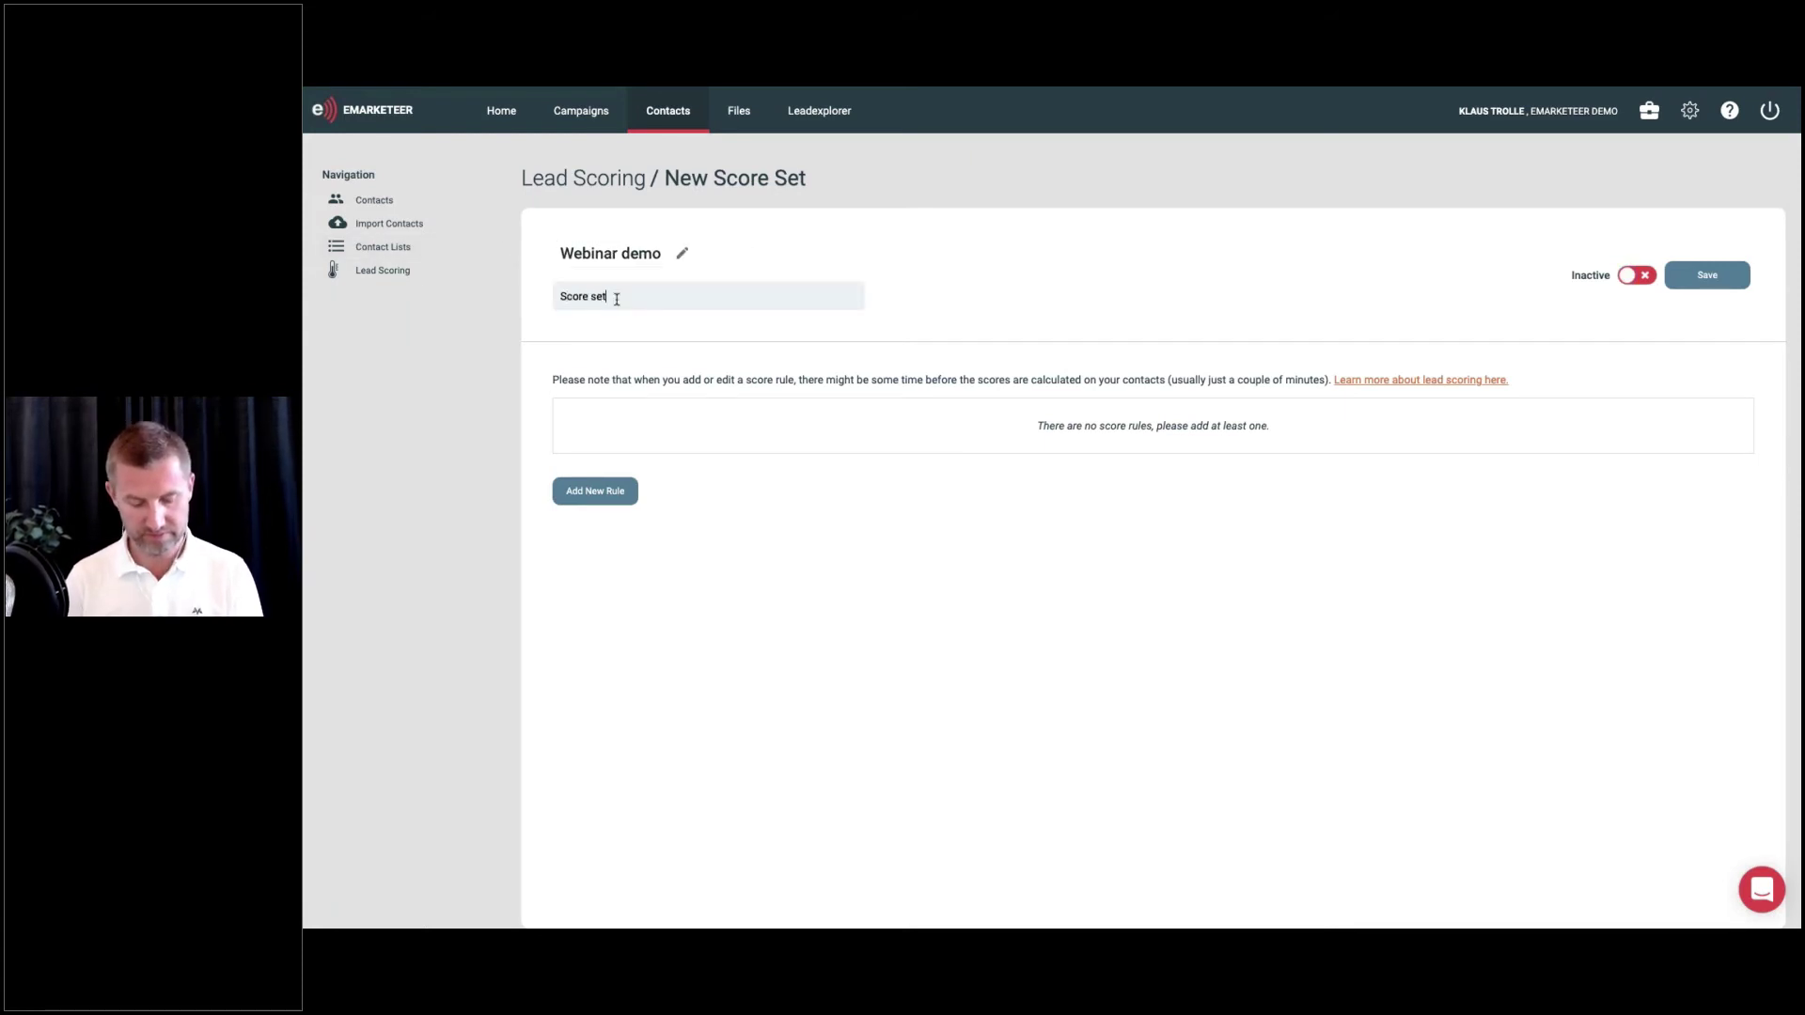
type("s created du")
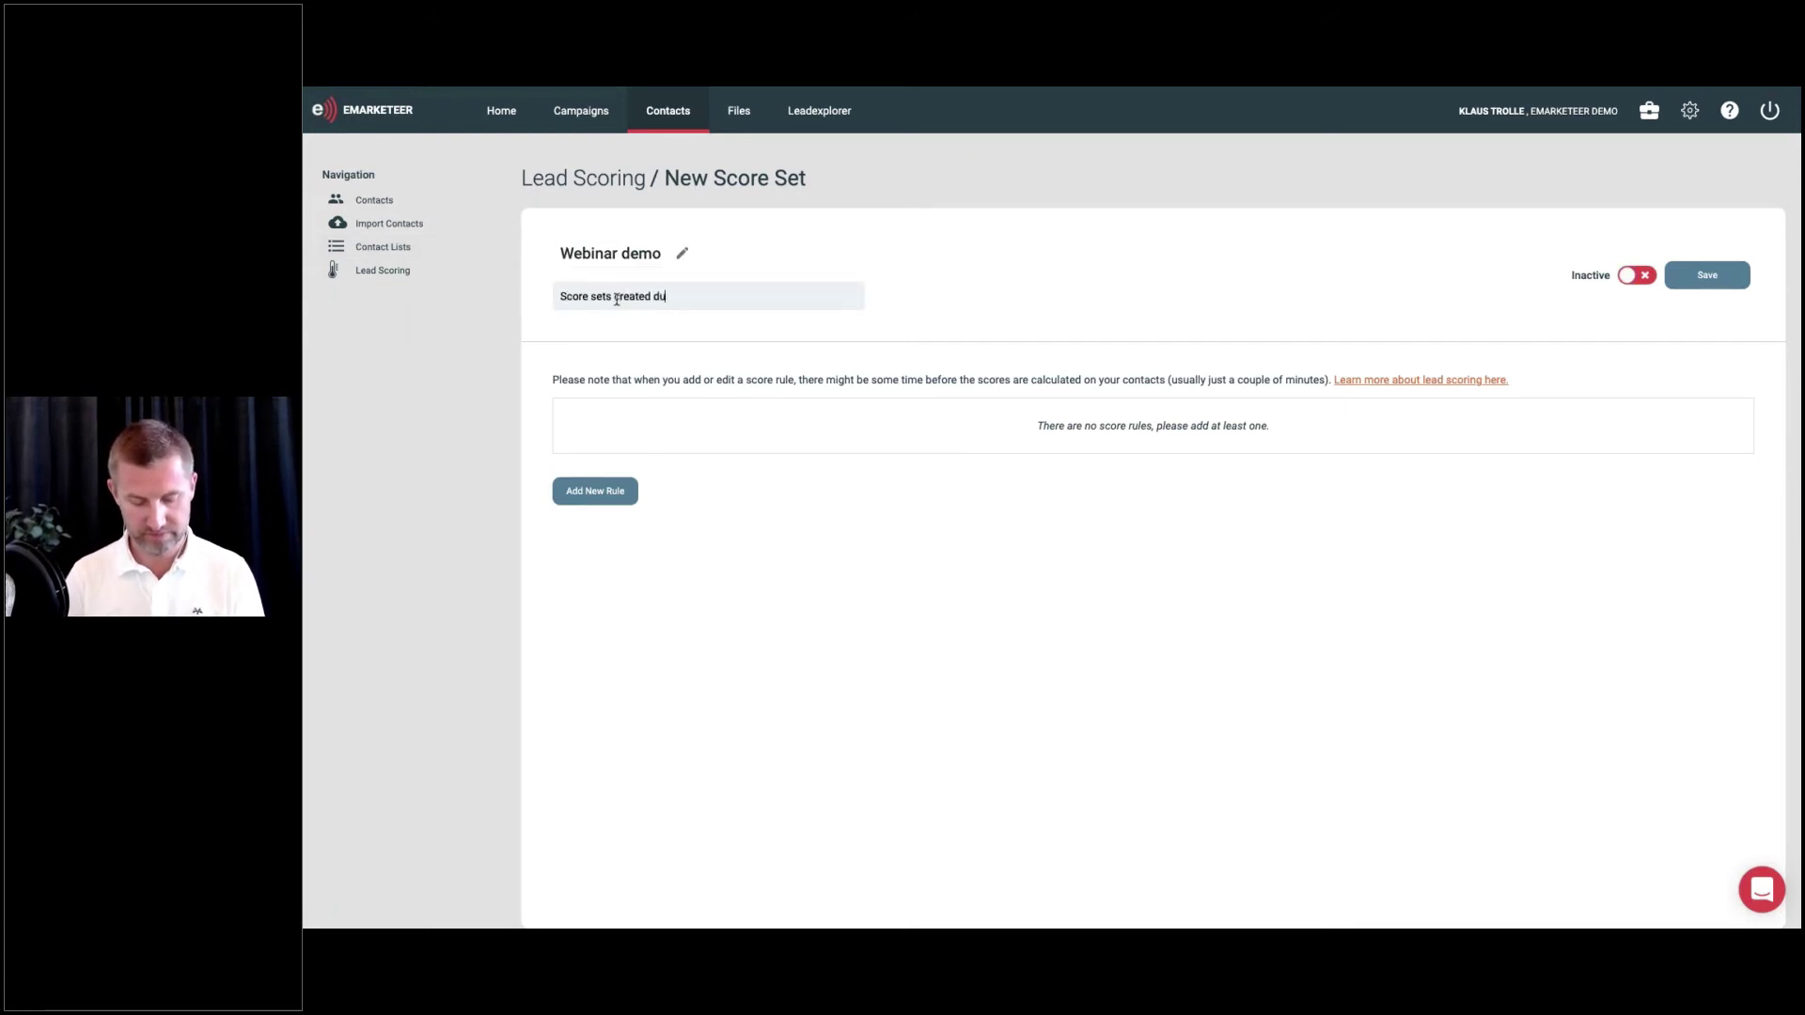
type("ring the webianr")
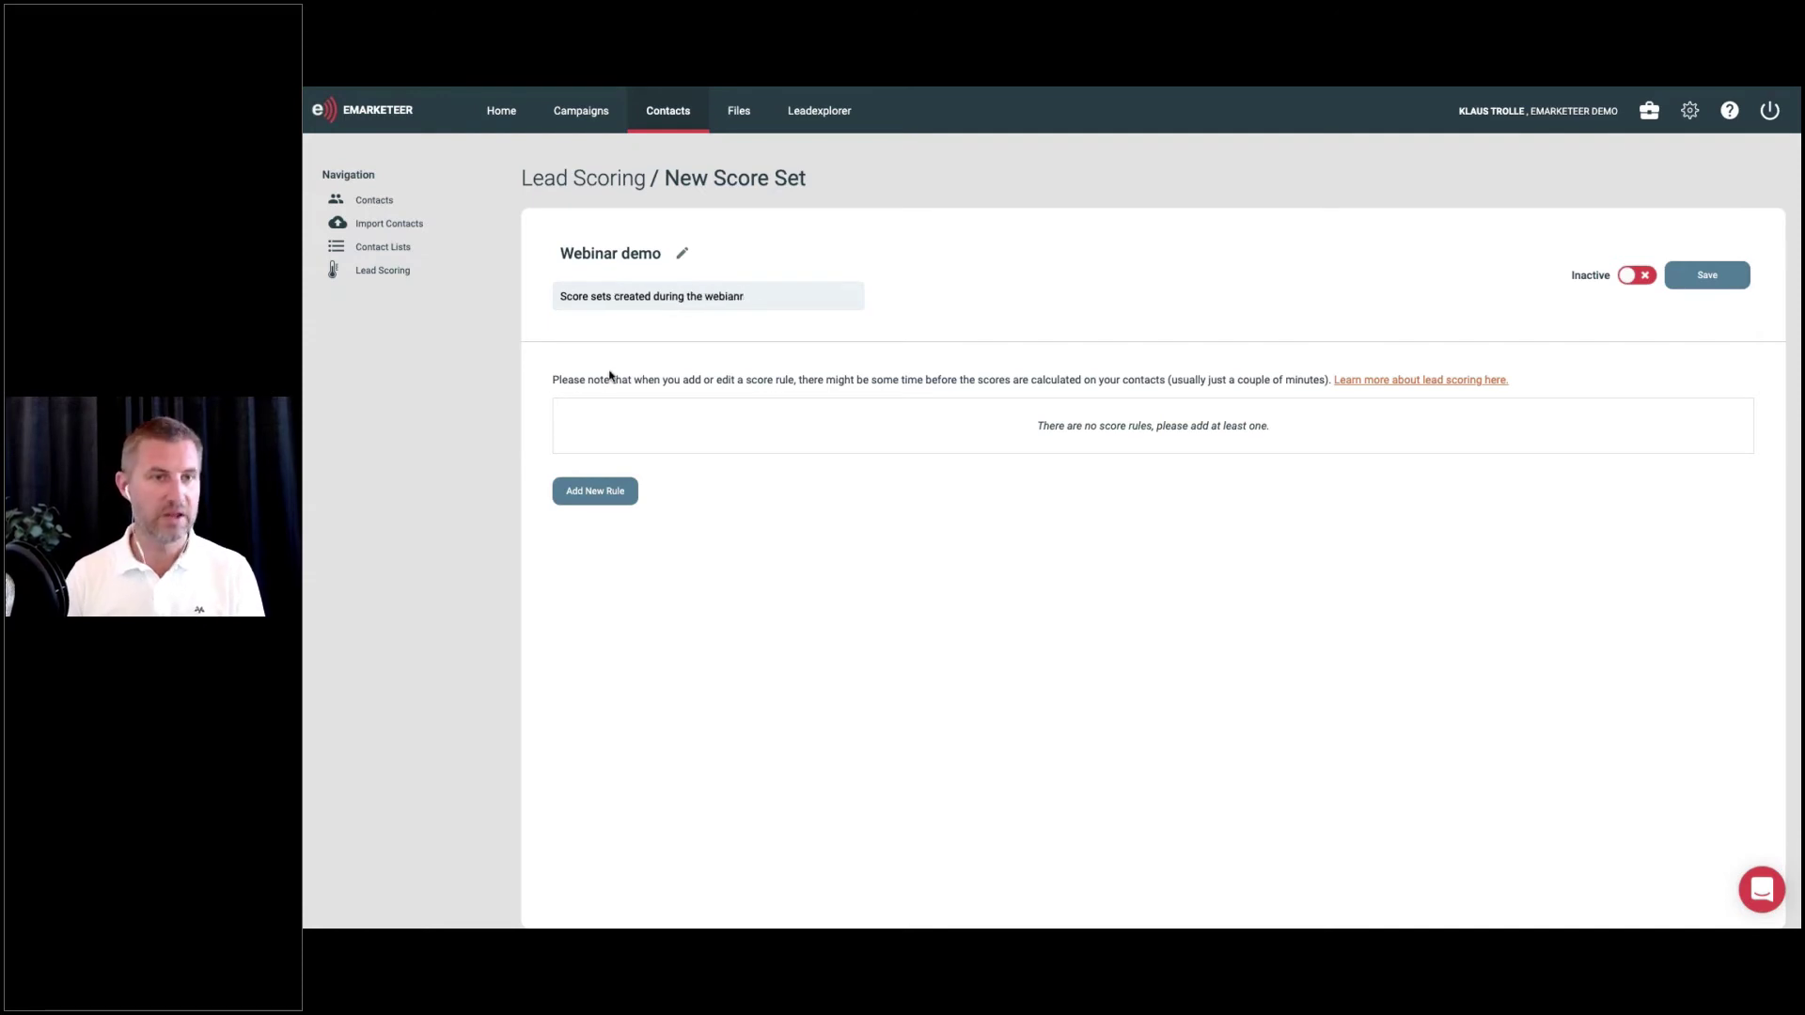
left_click(613, 414)
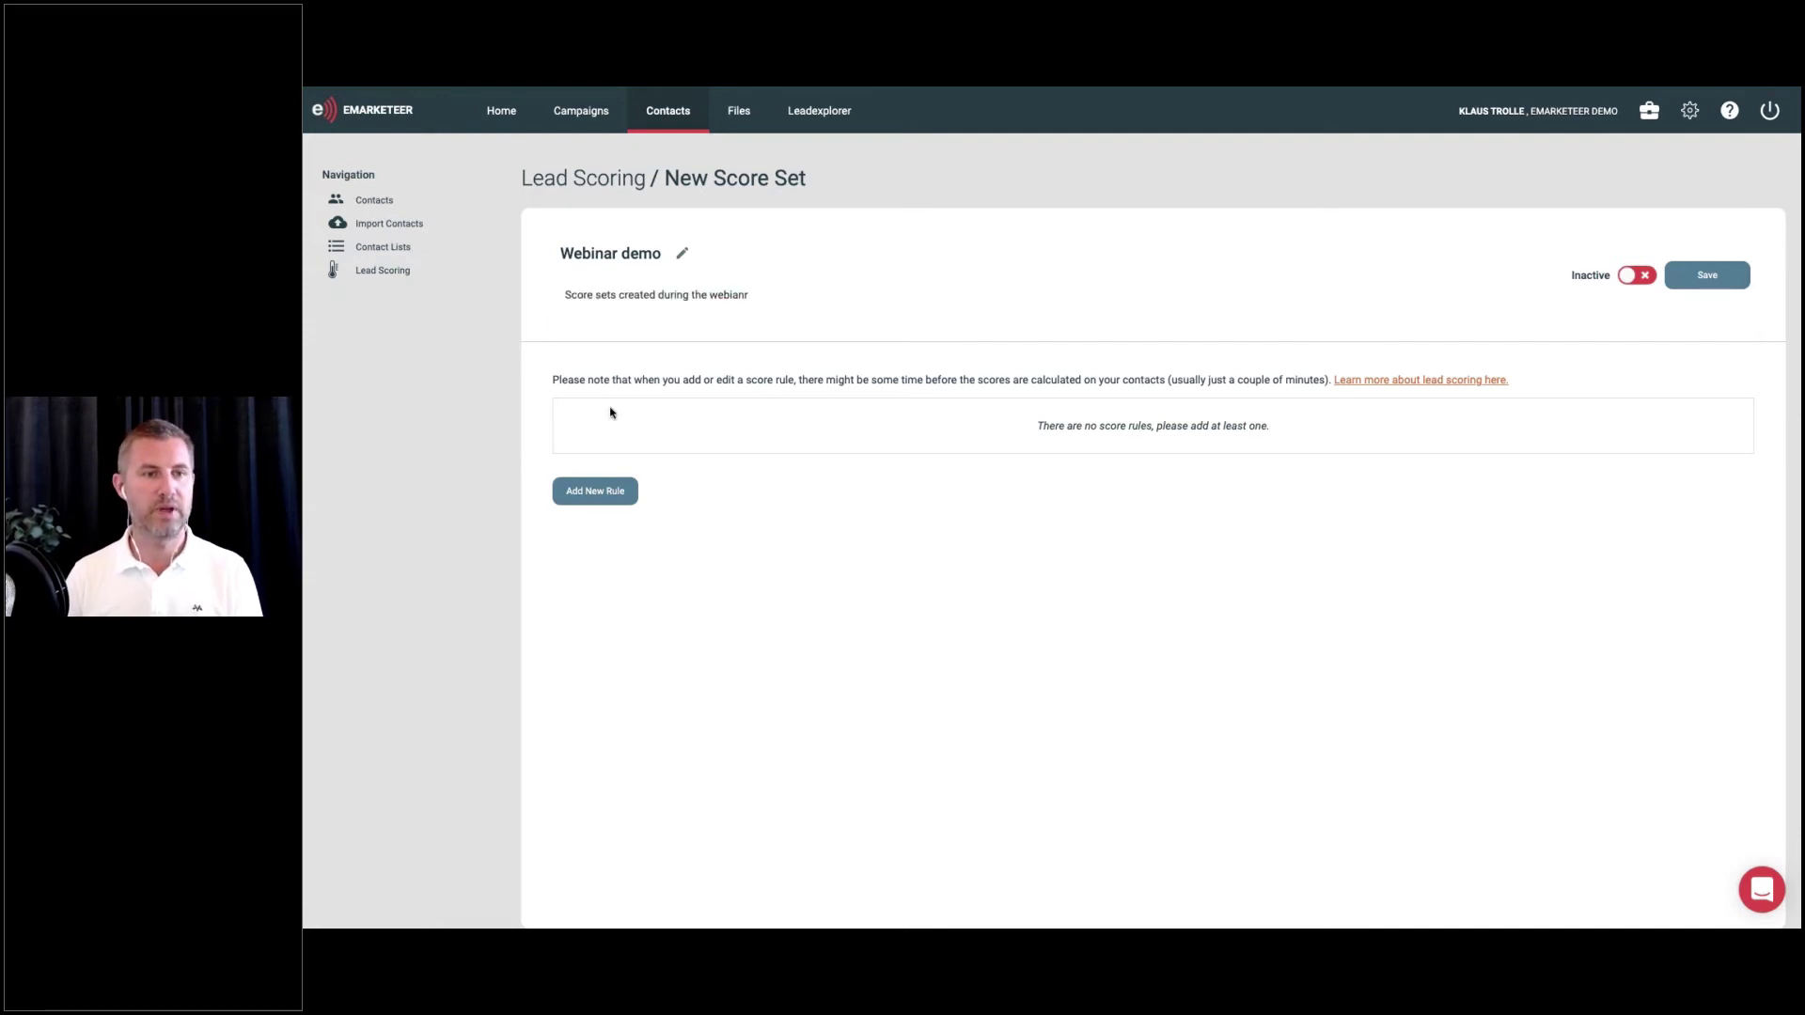
left_click(602, 498)
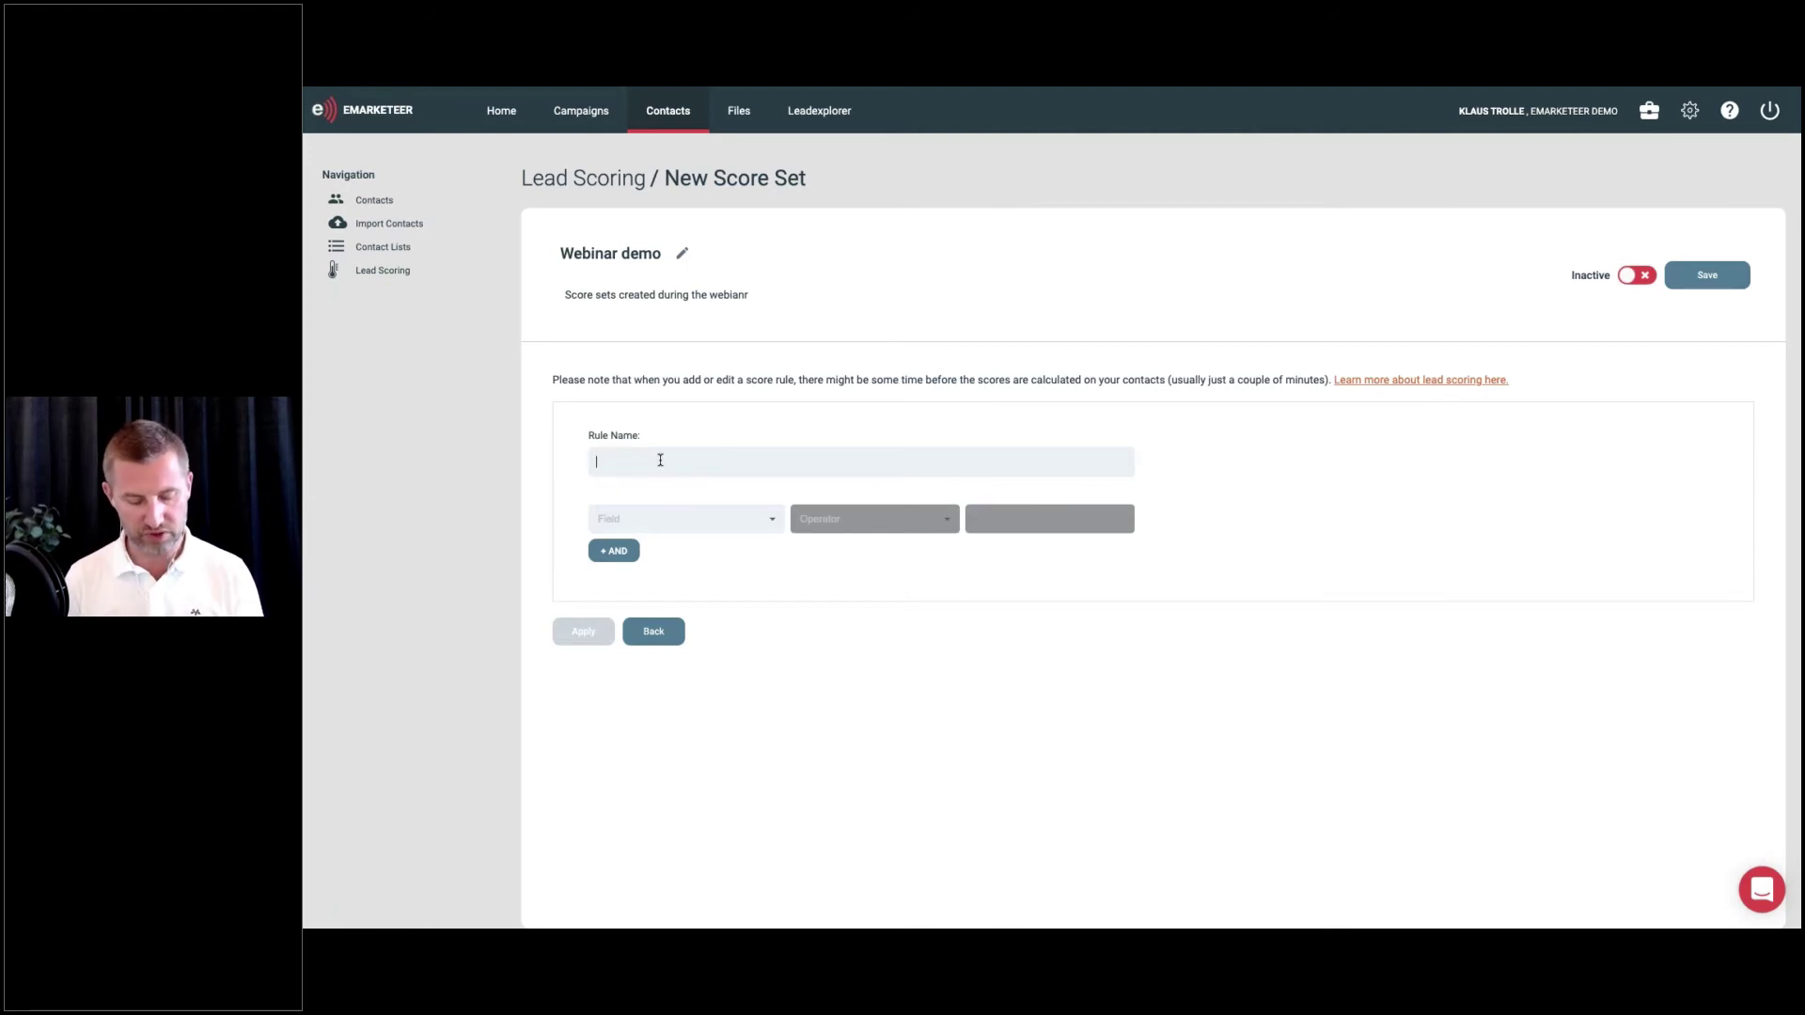
Name the rule 'Registered for webinar' and base its condition on an Engagement > Form field
type("Registered ")
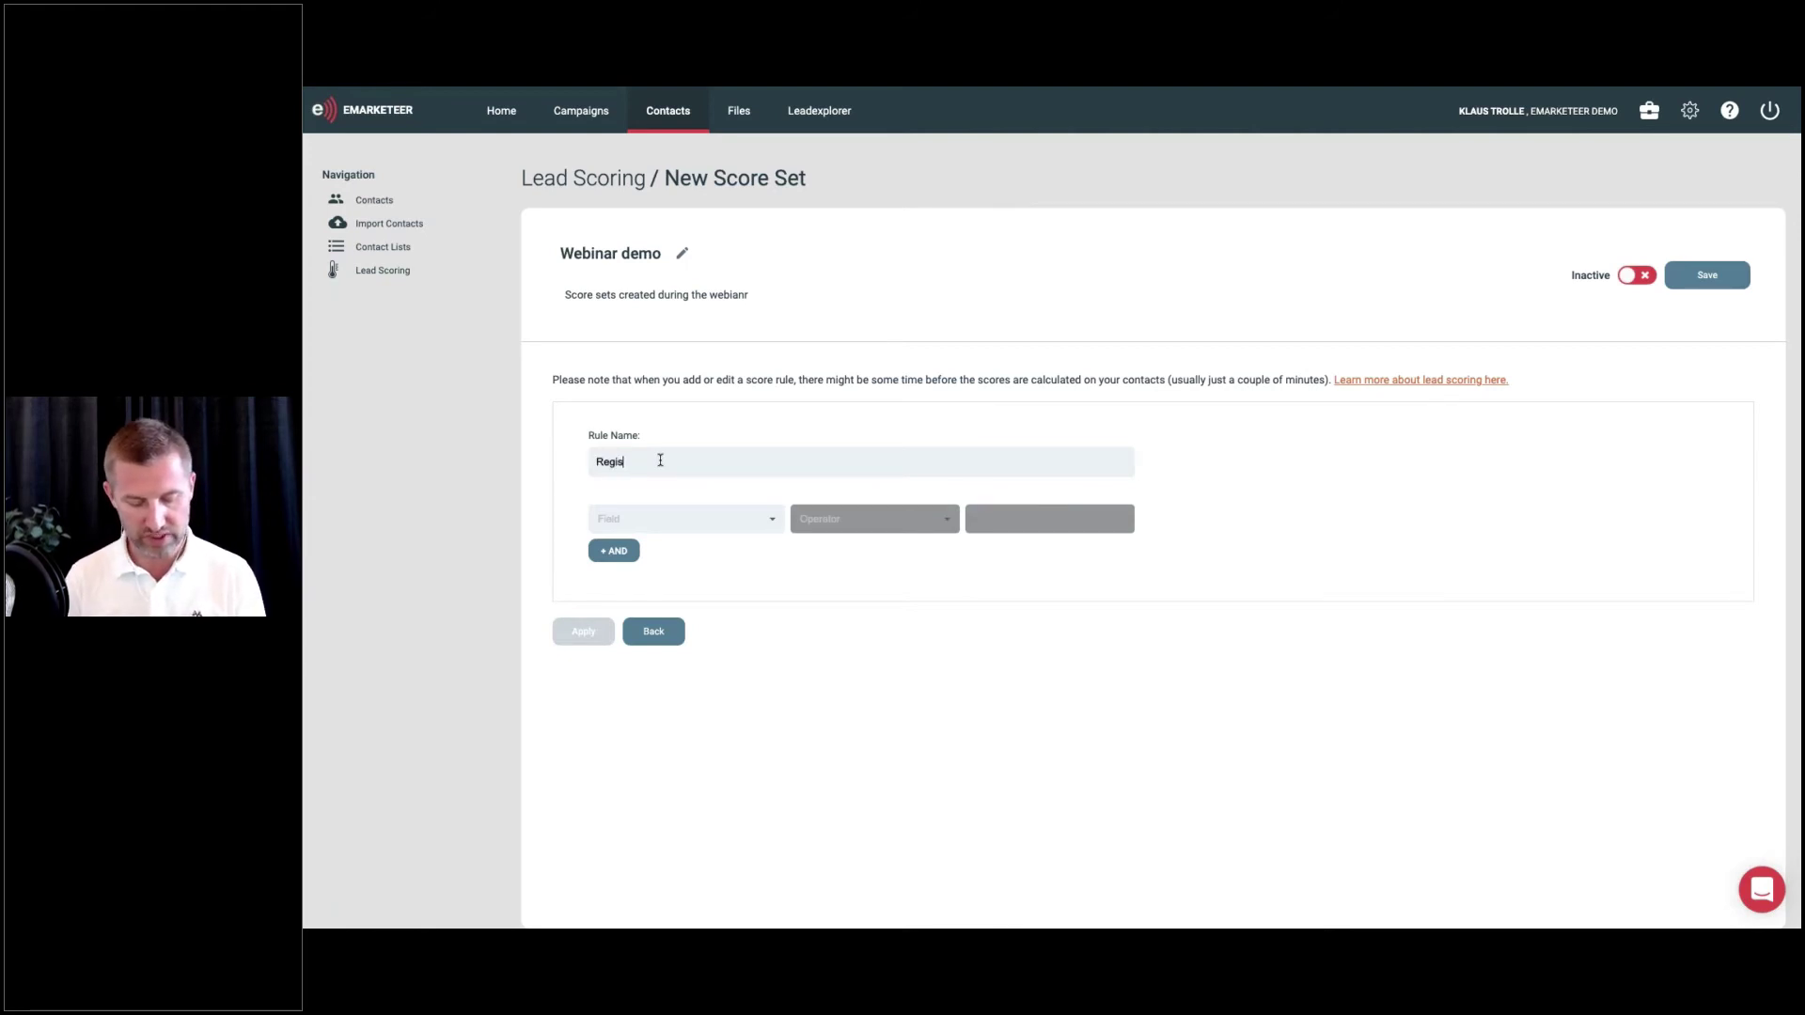
type("for webina")
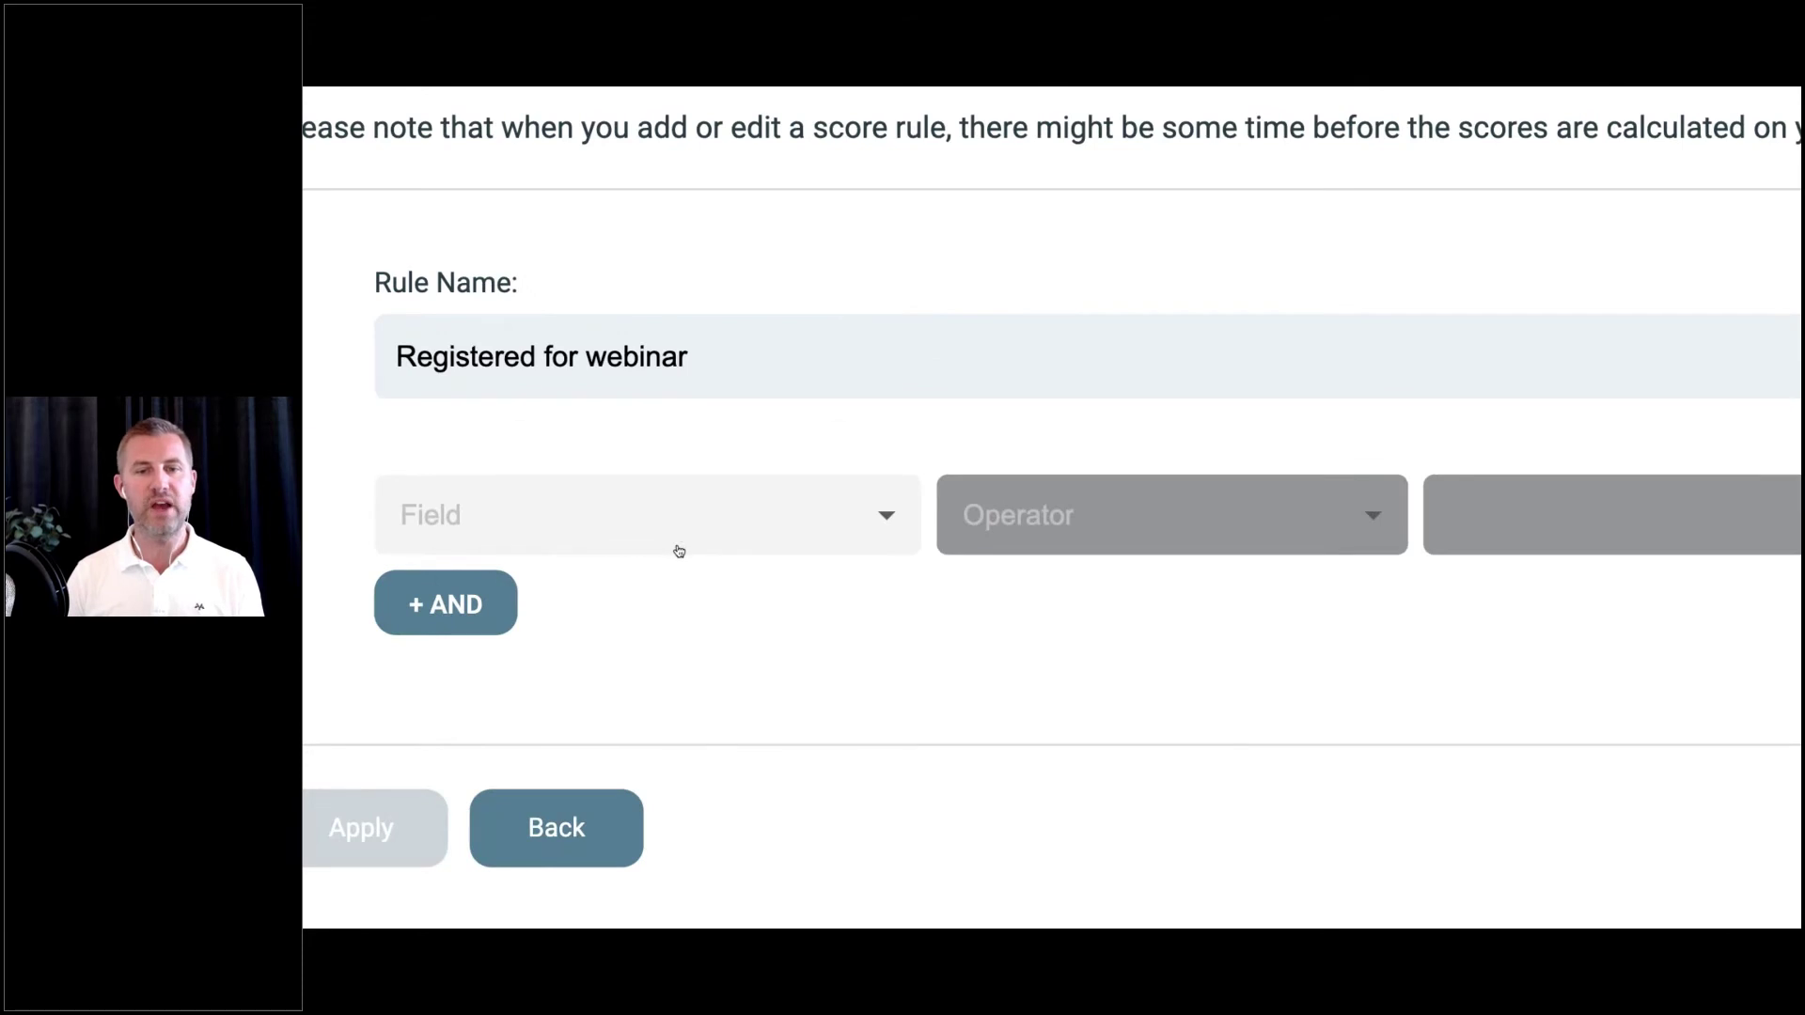
type("r")
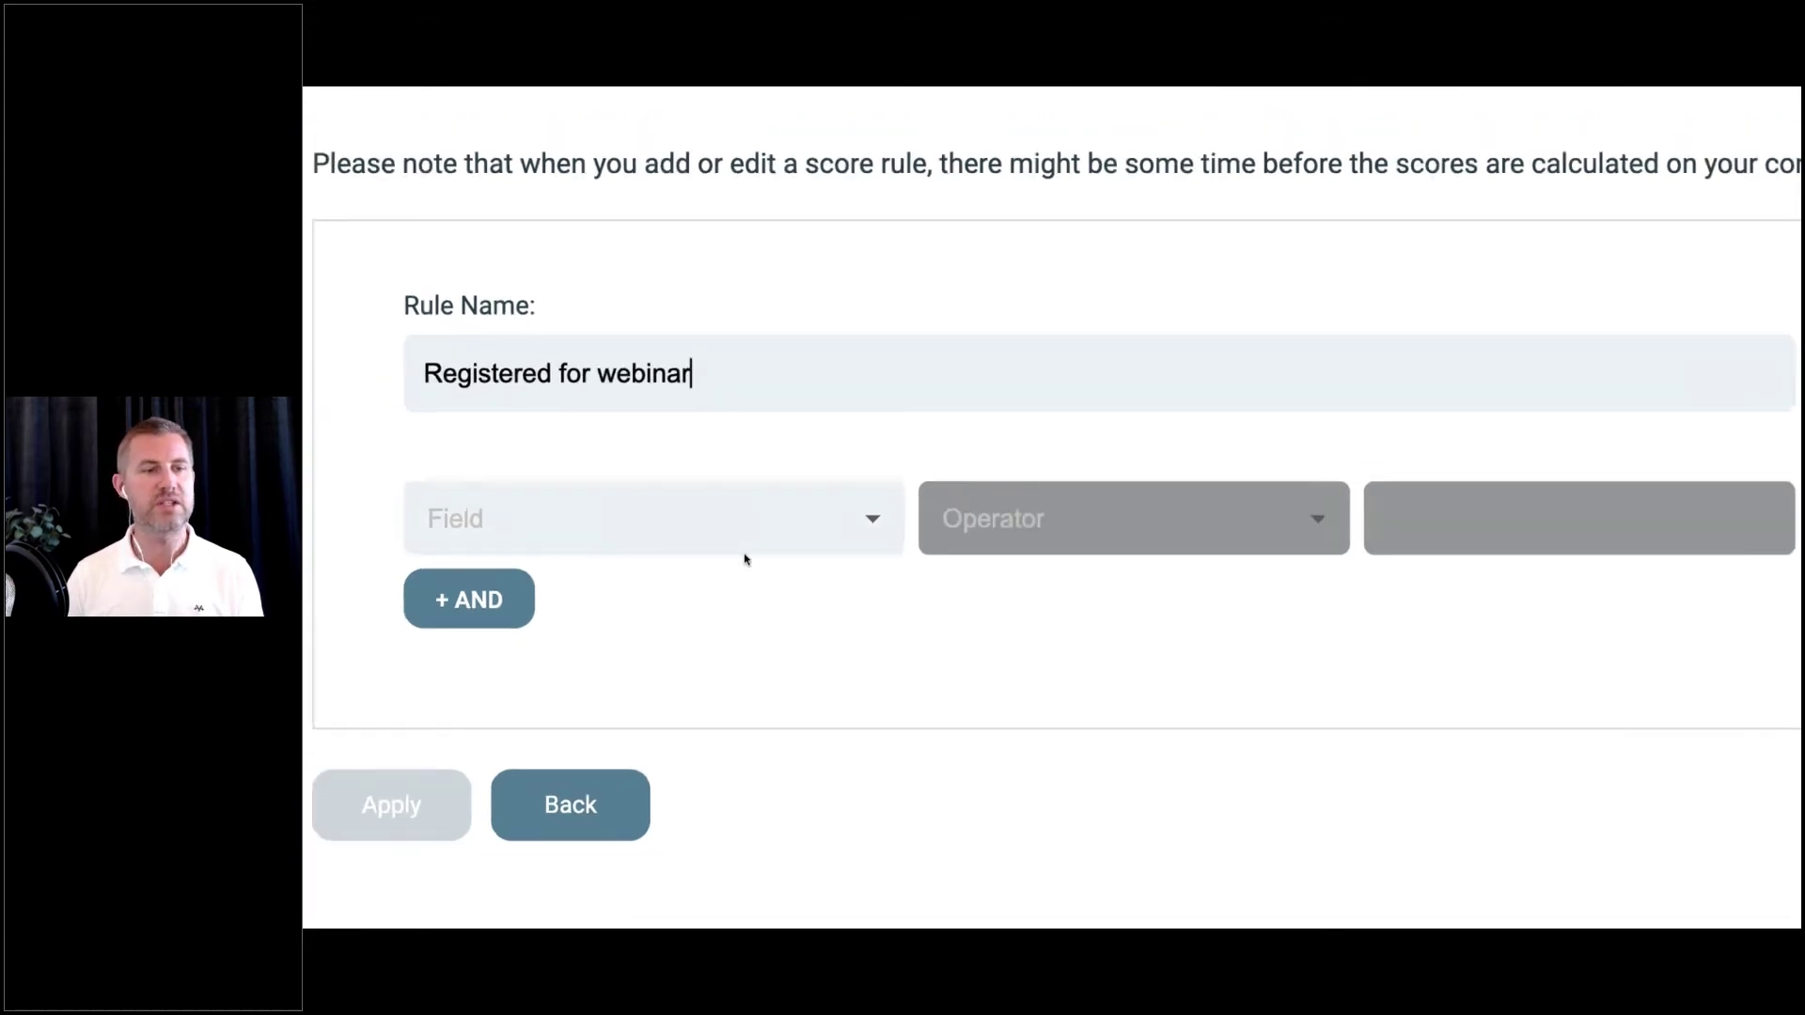
left_click(859, 527)
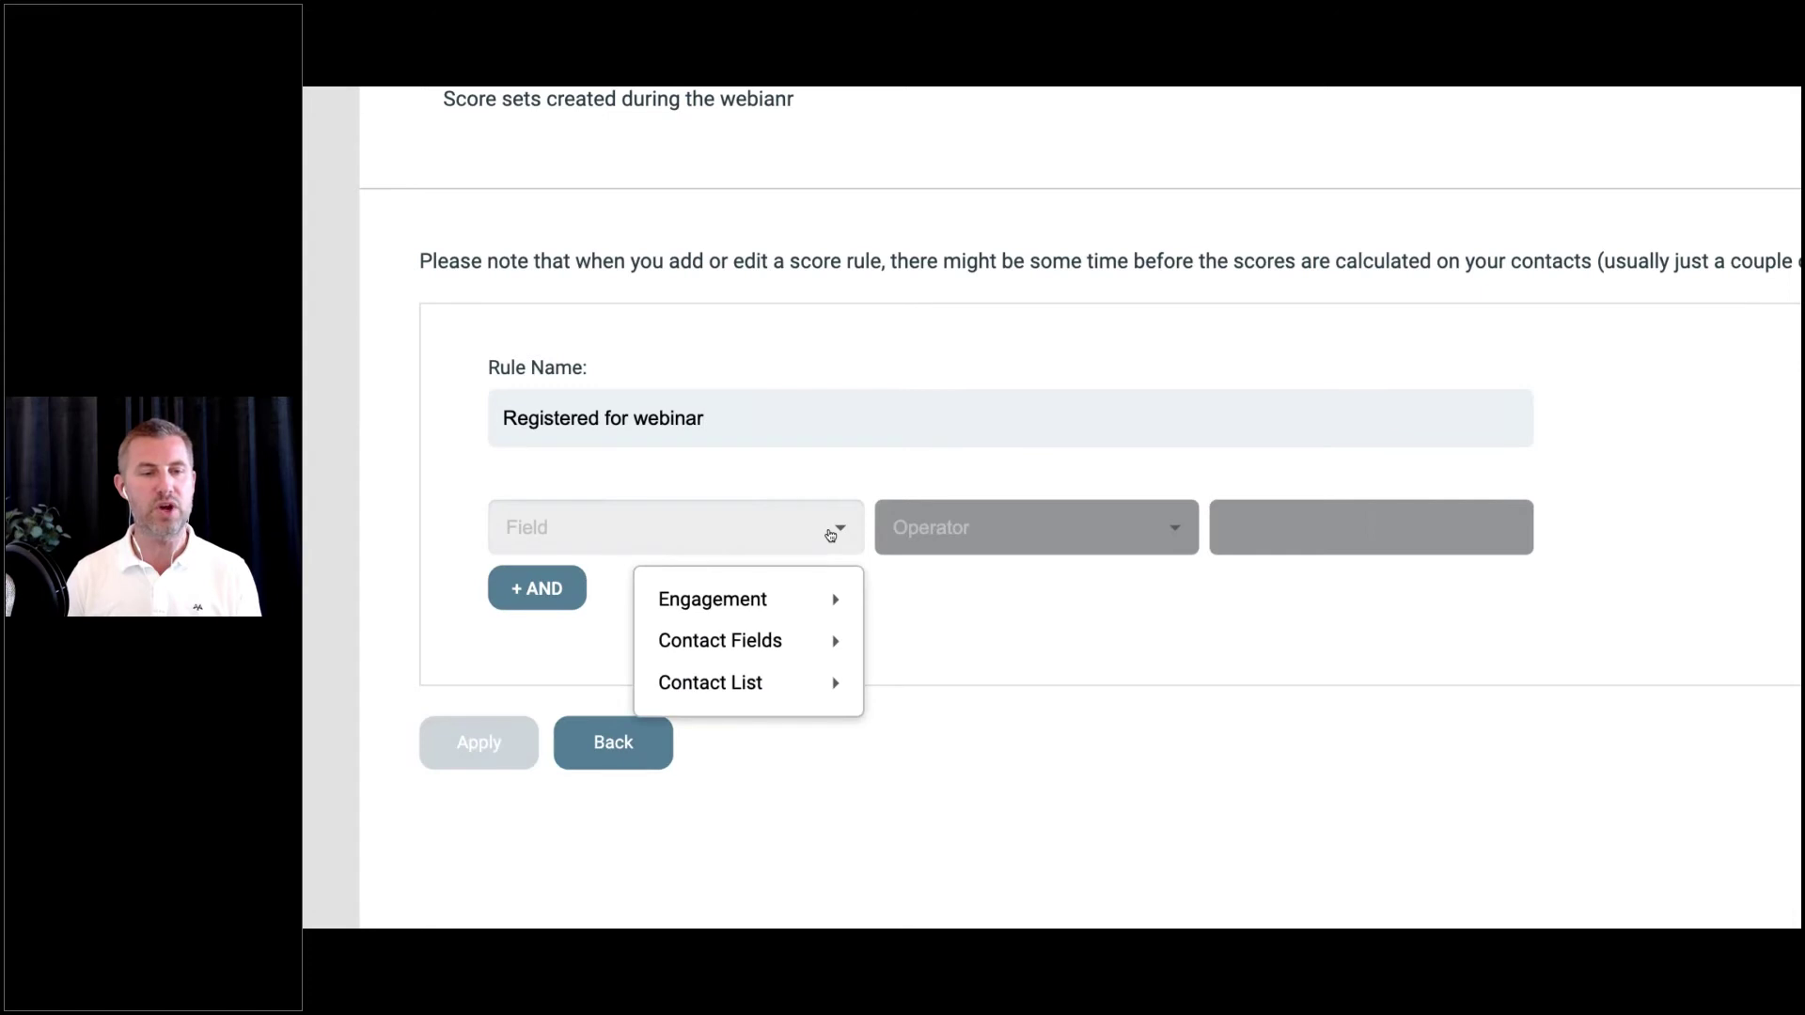
mouse_move(713, 598)
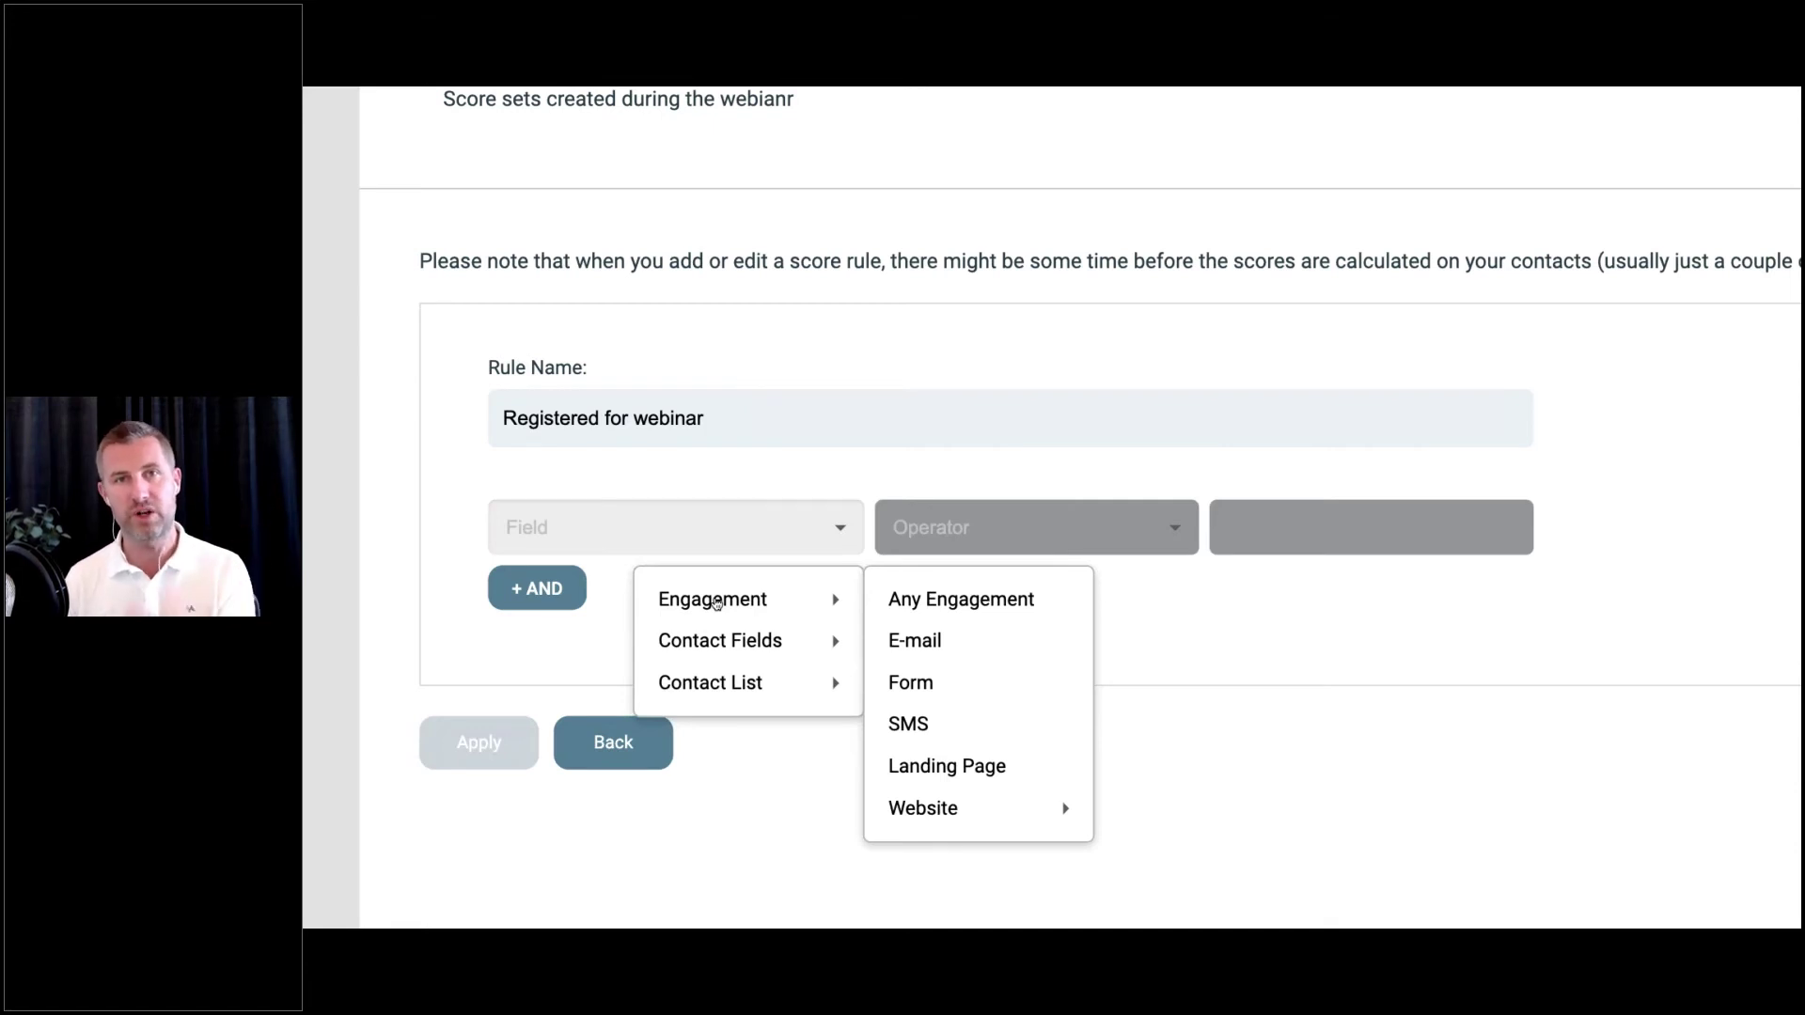
mouse_move(729, 640)
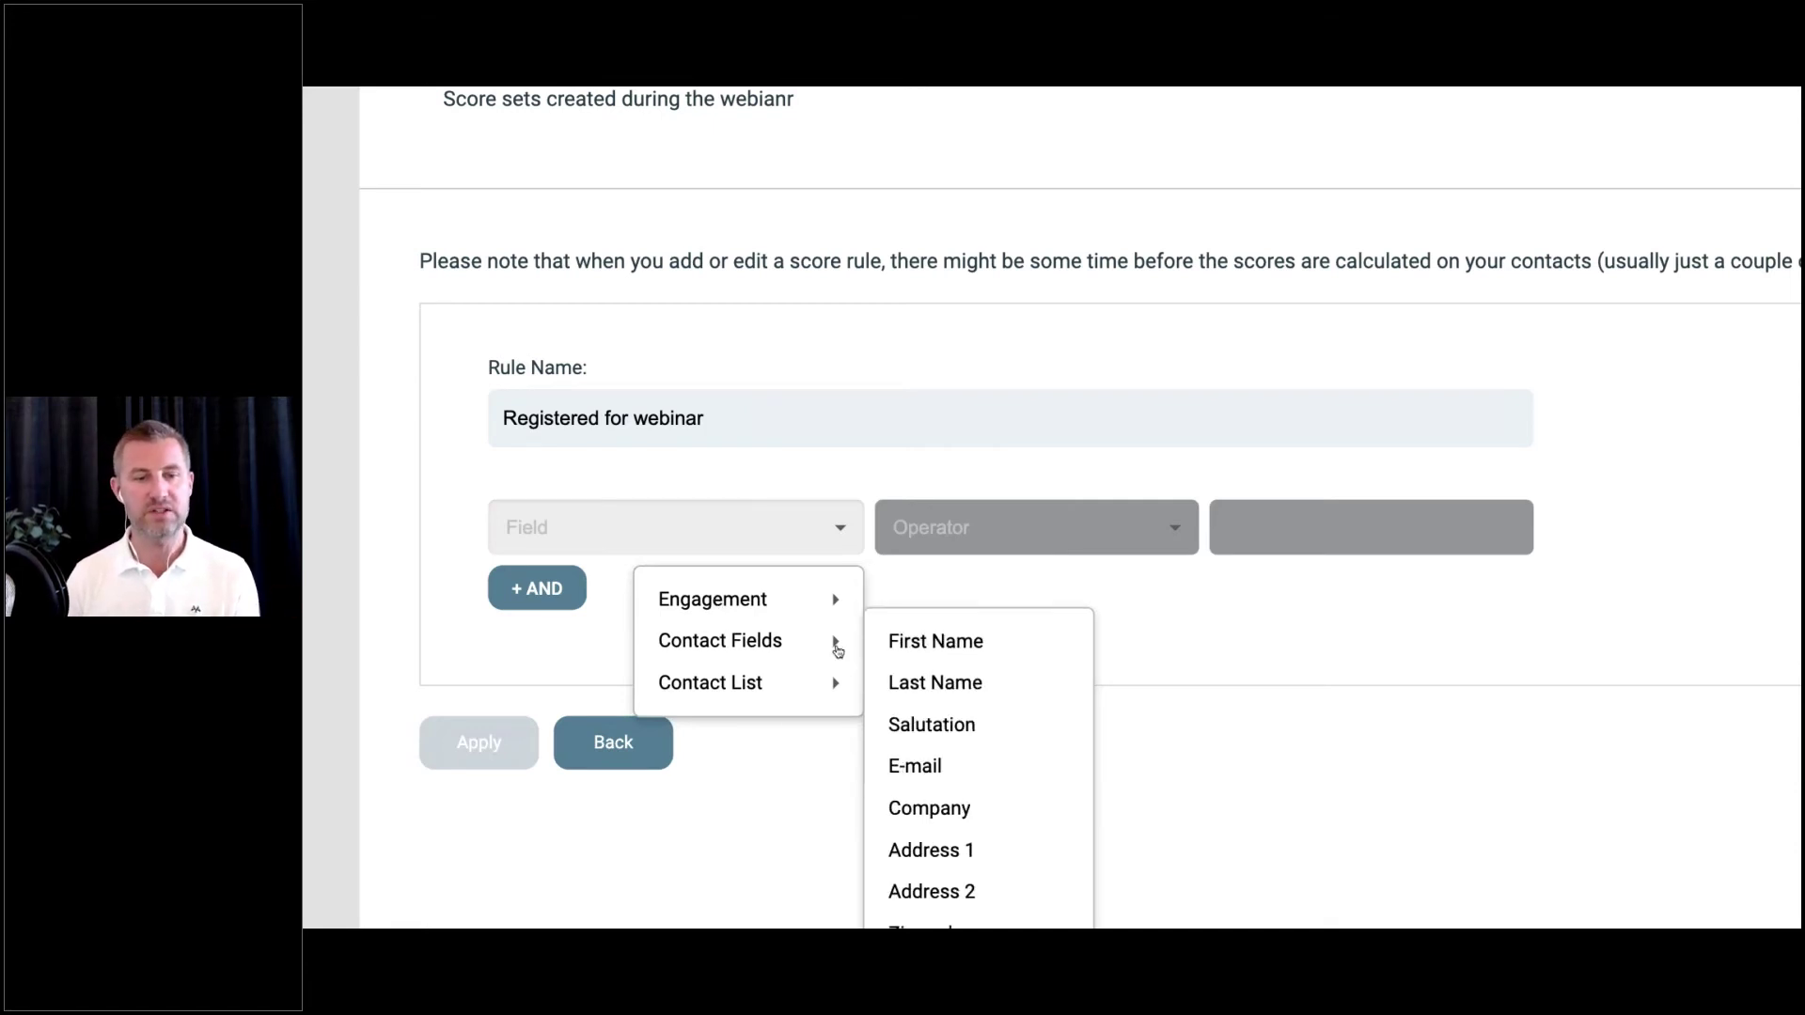
scroll(945, 725, "down", 3)
scroll(944, 725, "up", 2)
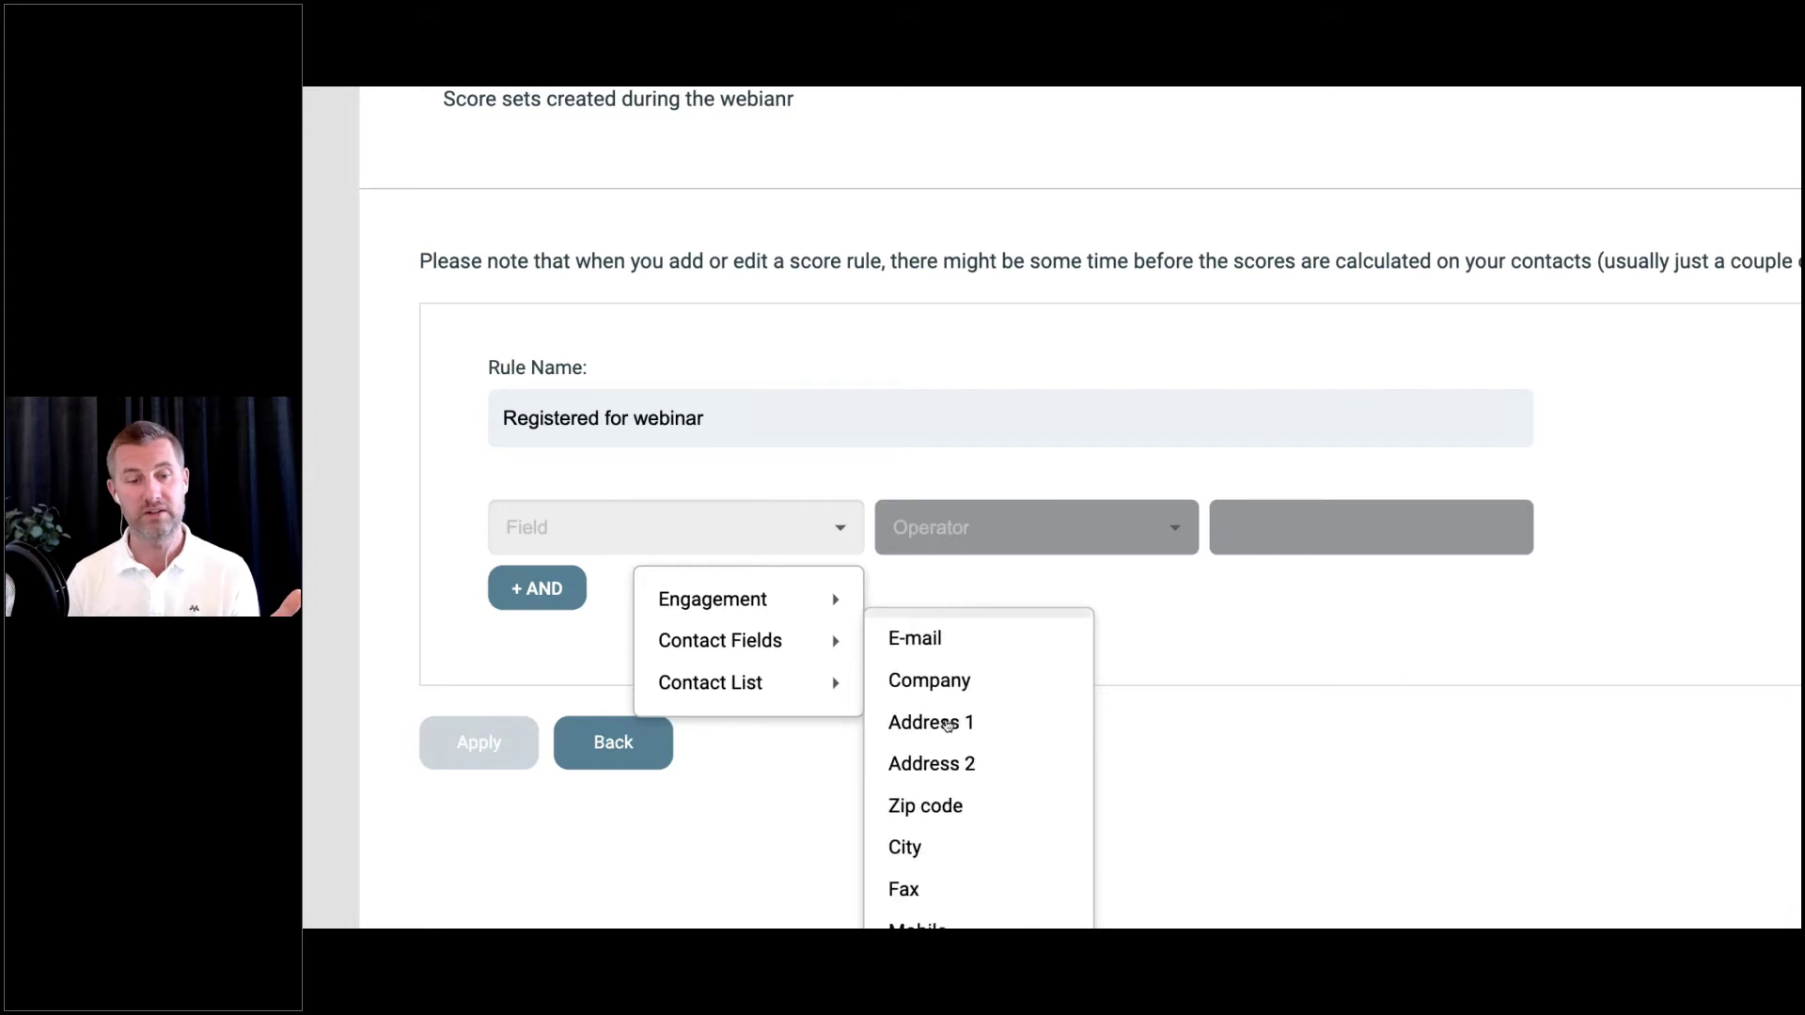
mouse_move(787, 689)
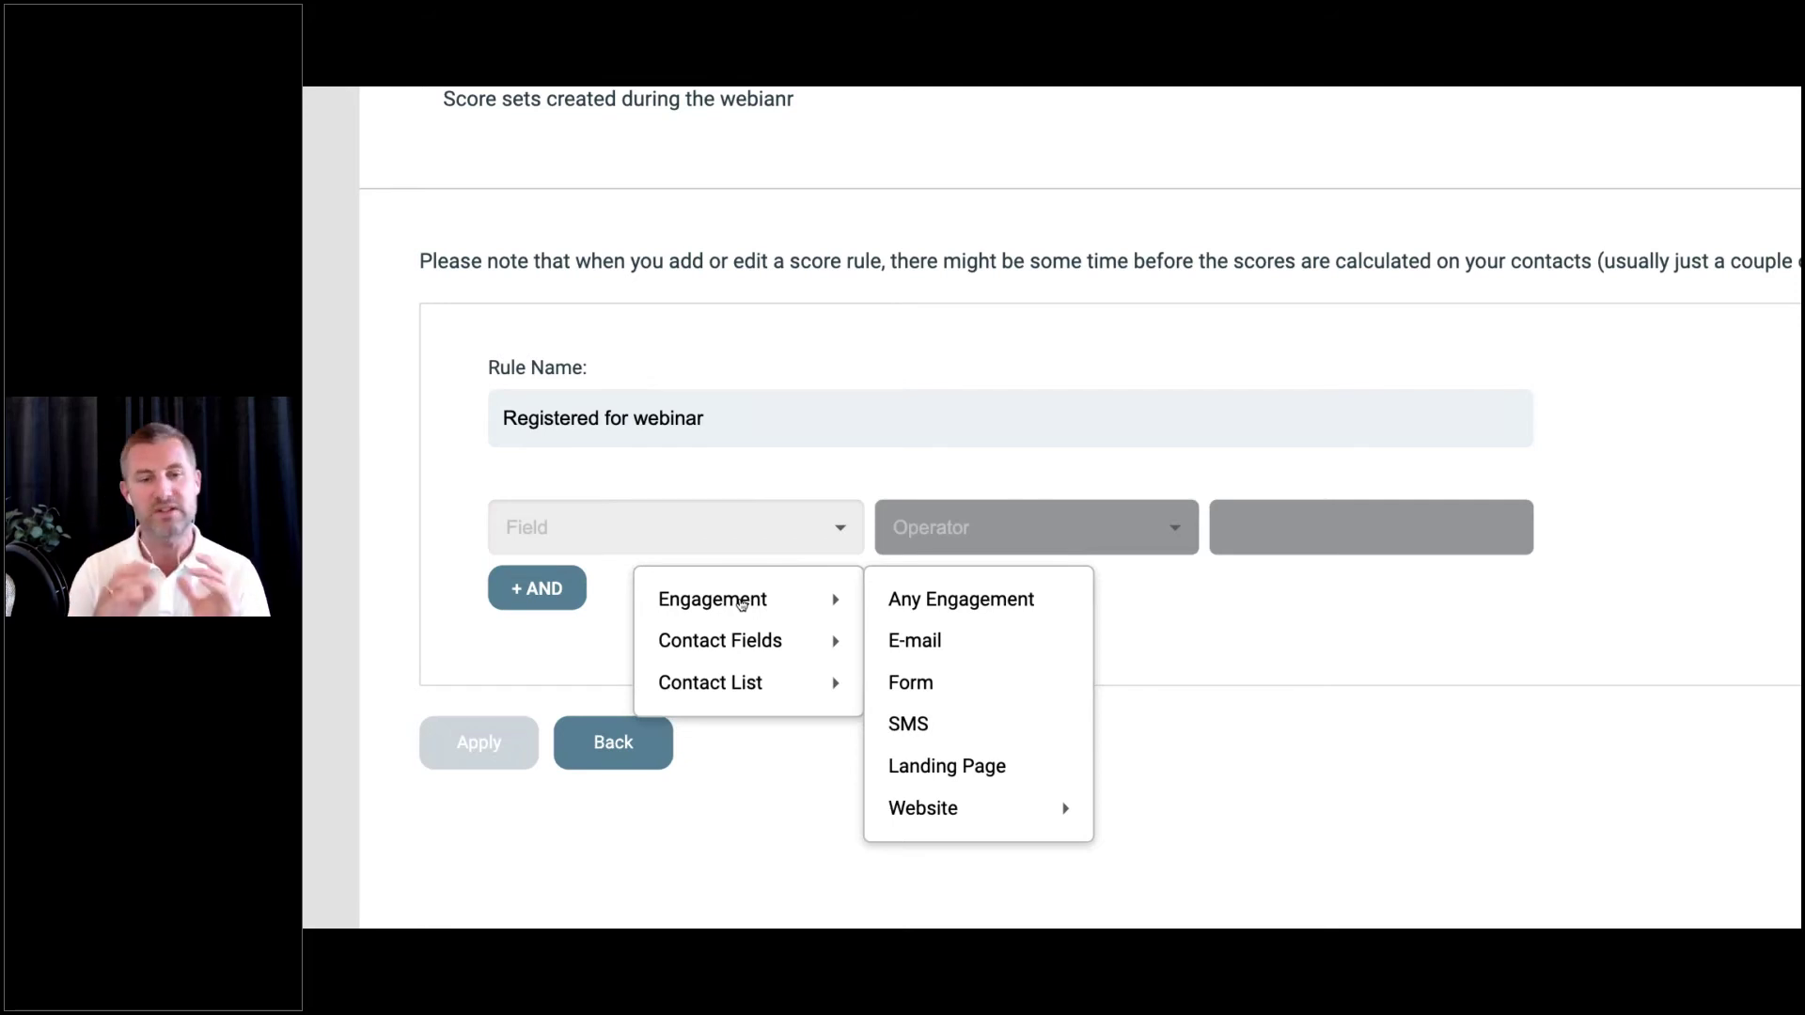
left_click(931, 683)
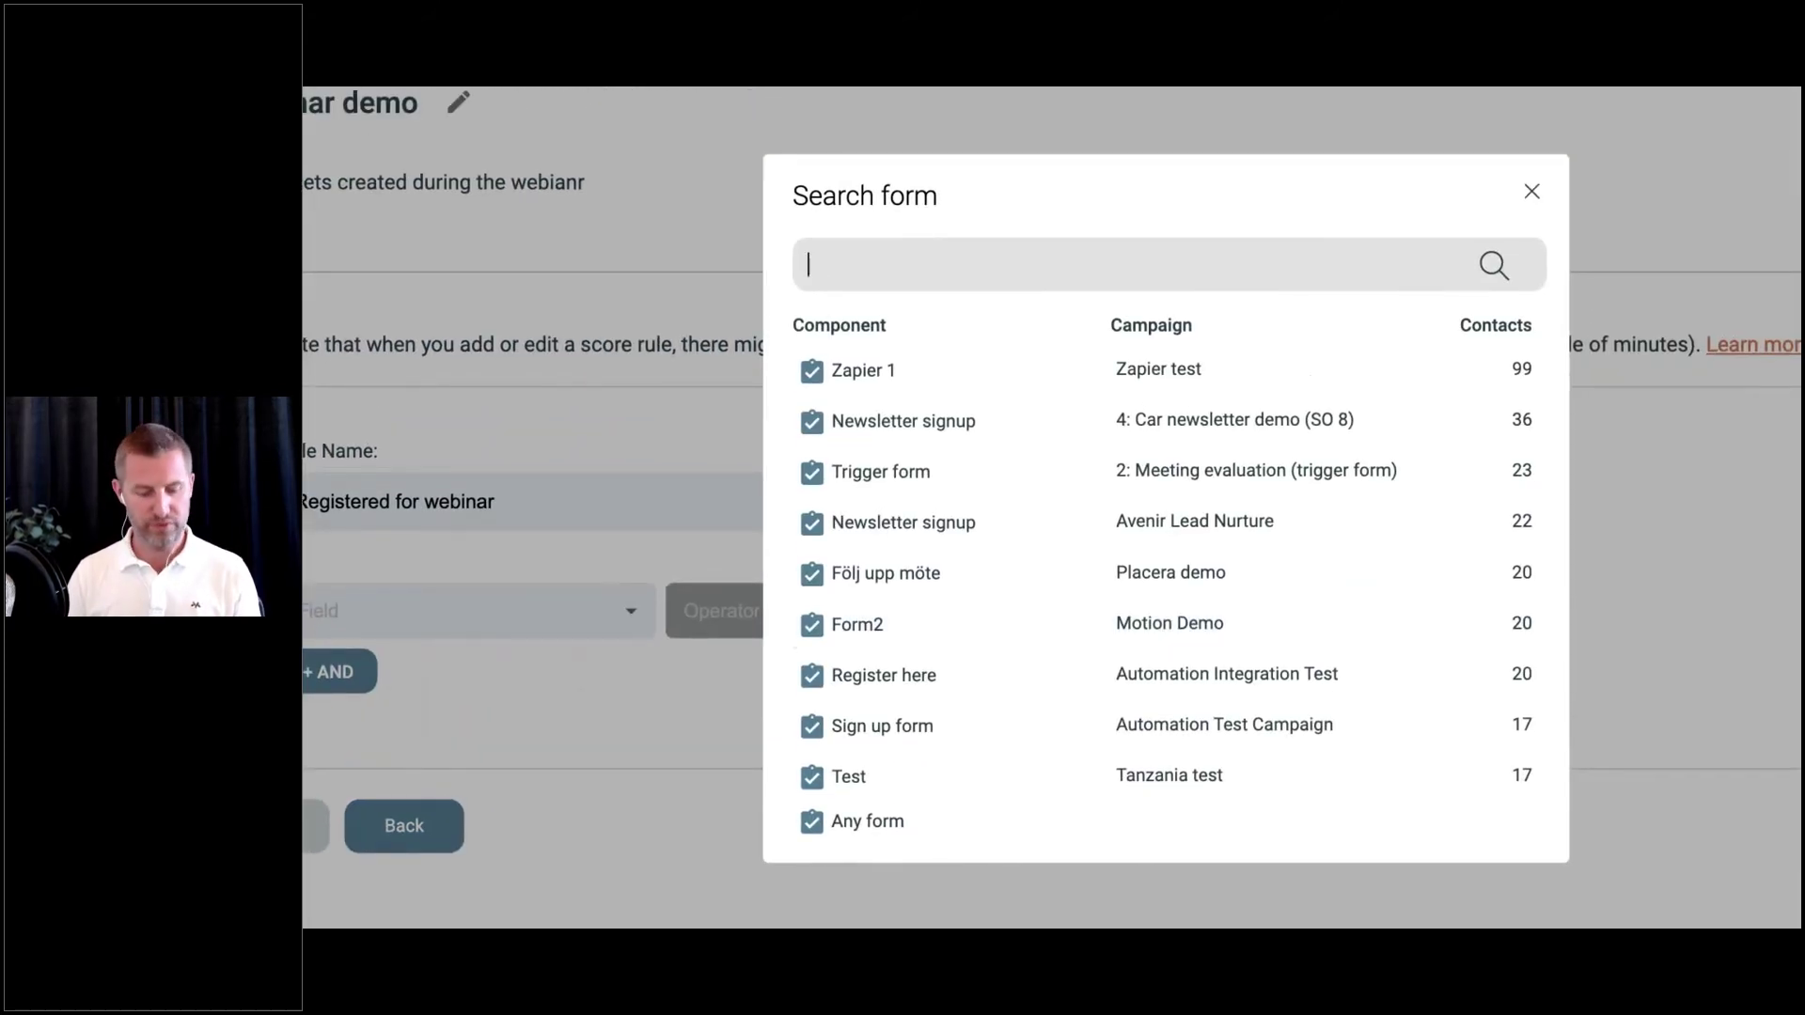
Search 'webinar', choose the Webinar signup form, and set the operator to Submitted
type("webinar")
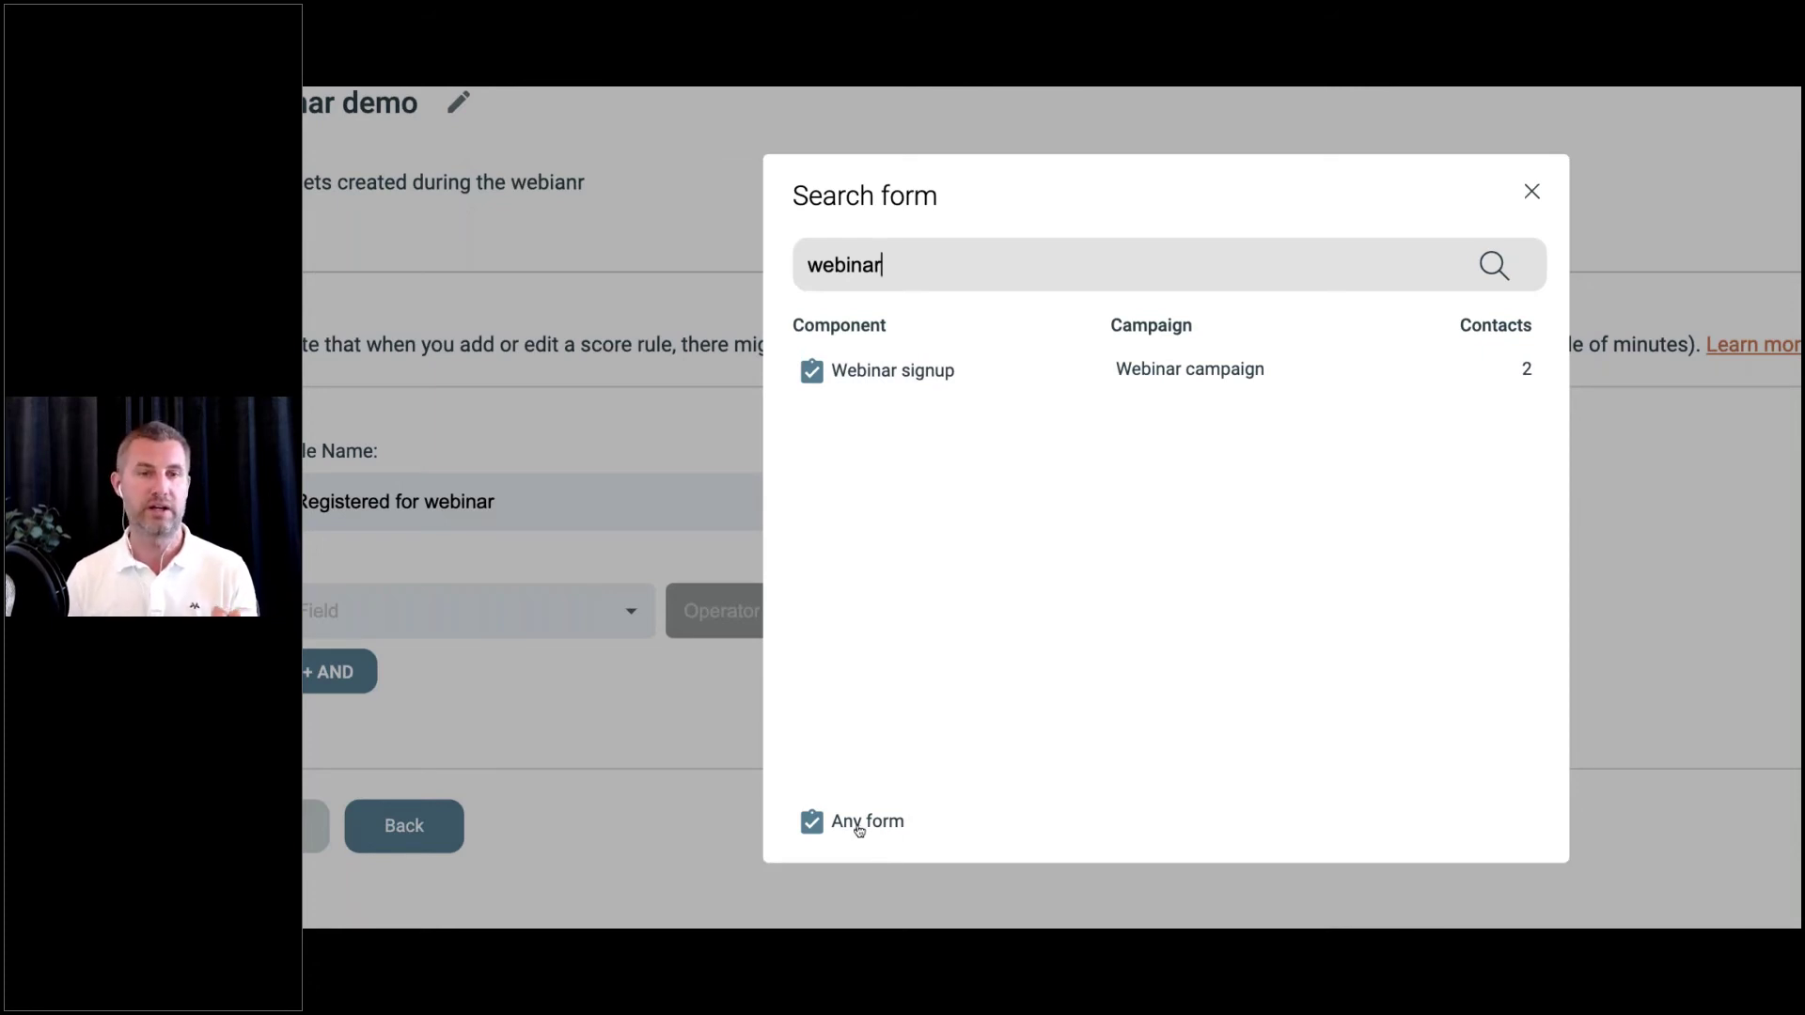
left_click(920, 378)
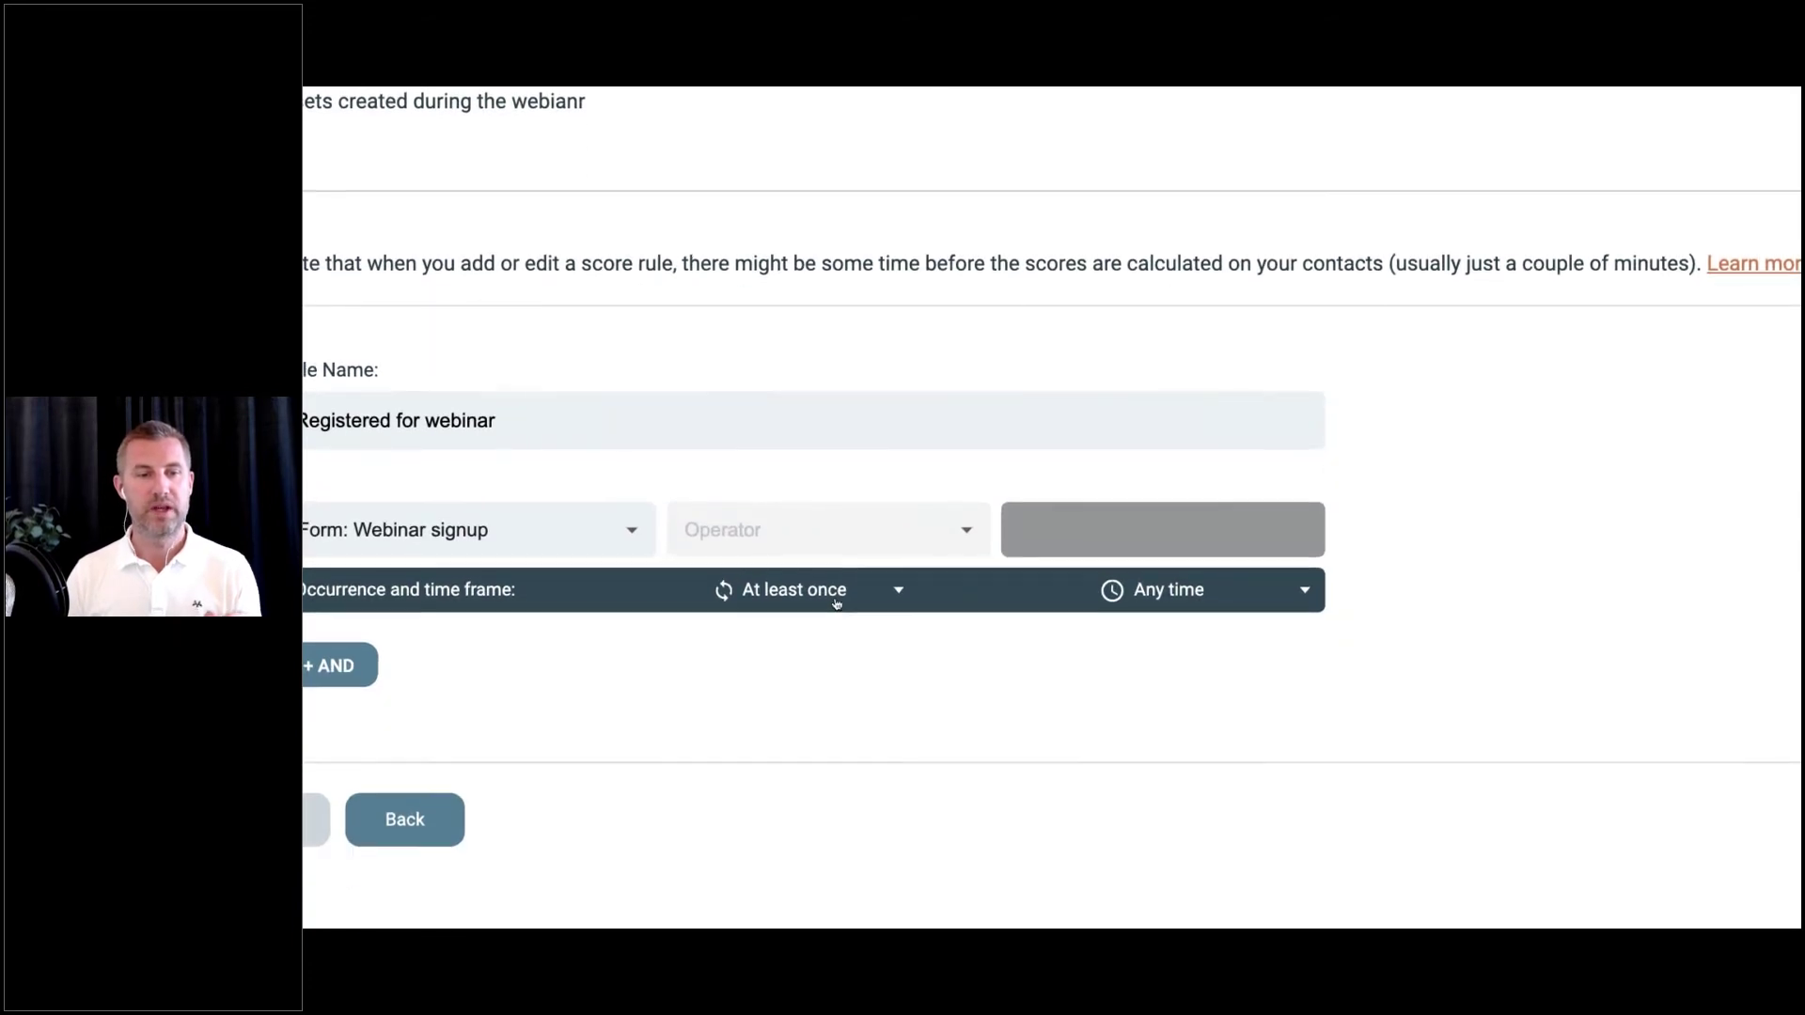
left_click(859, 571)
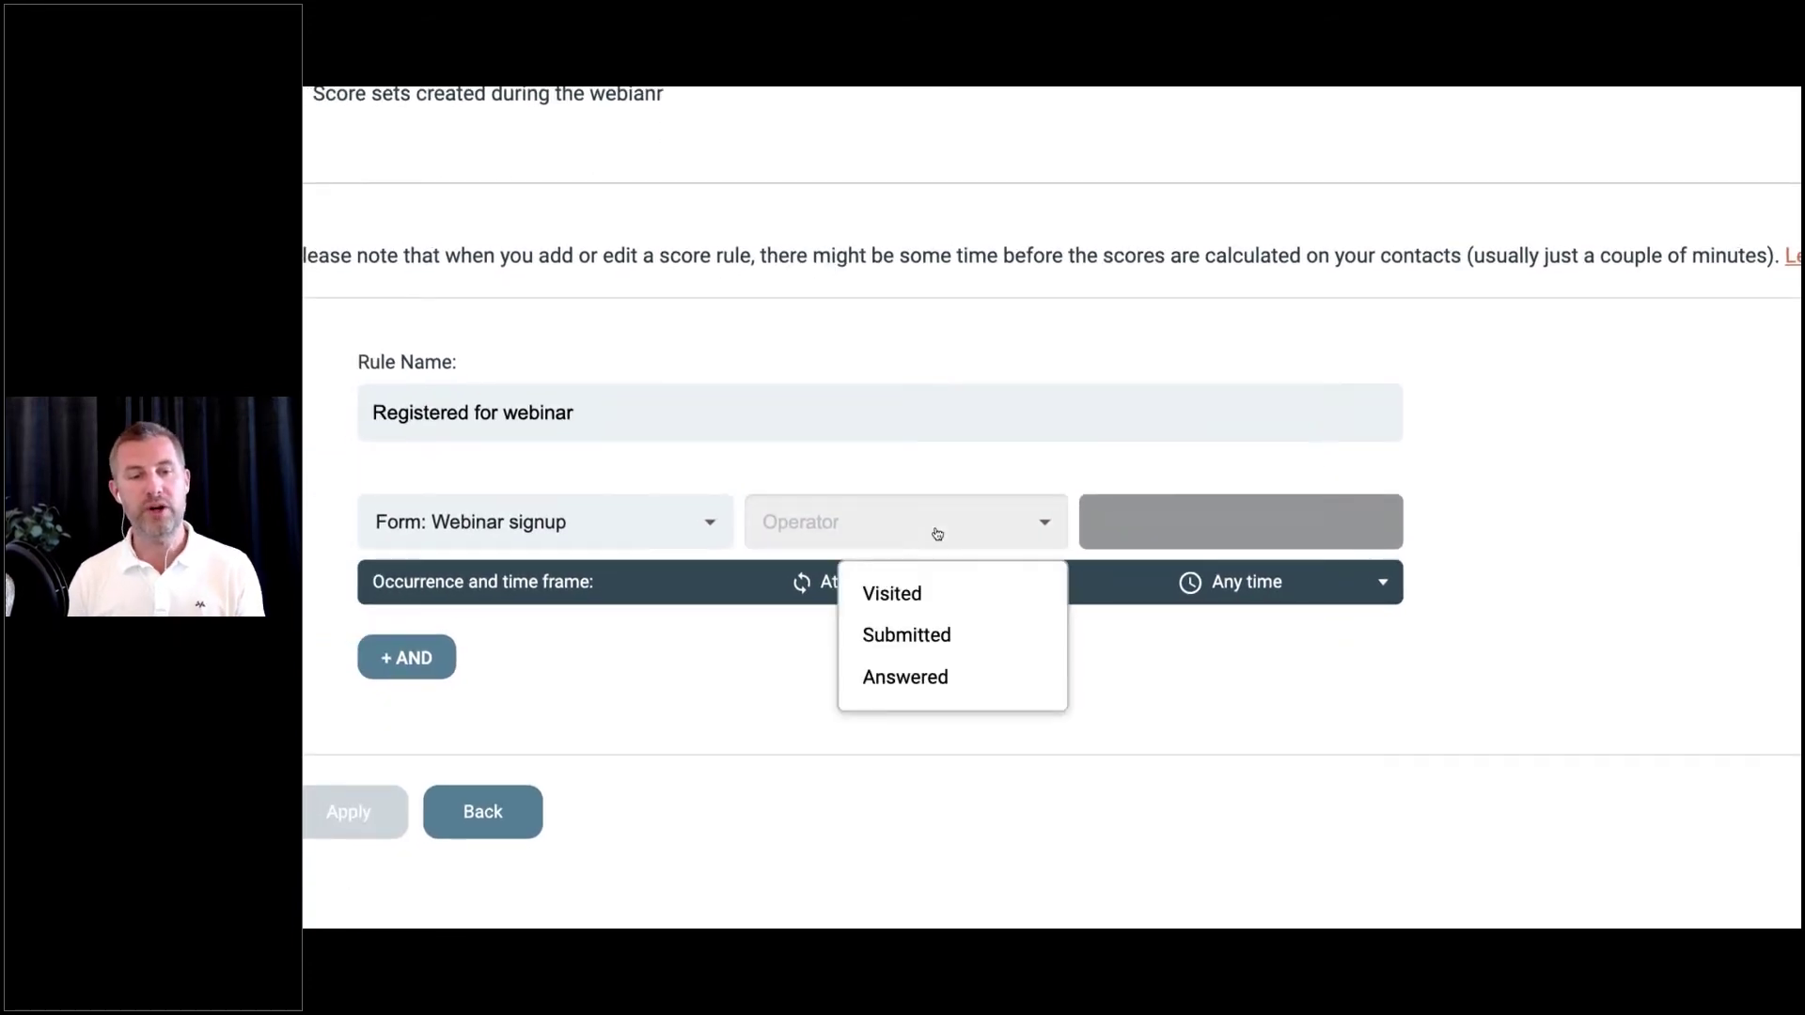
left_click(932, 636)
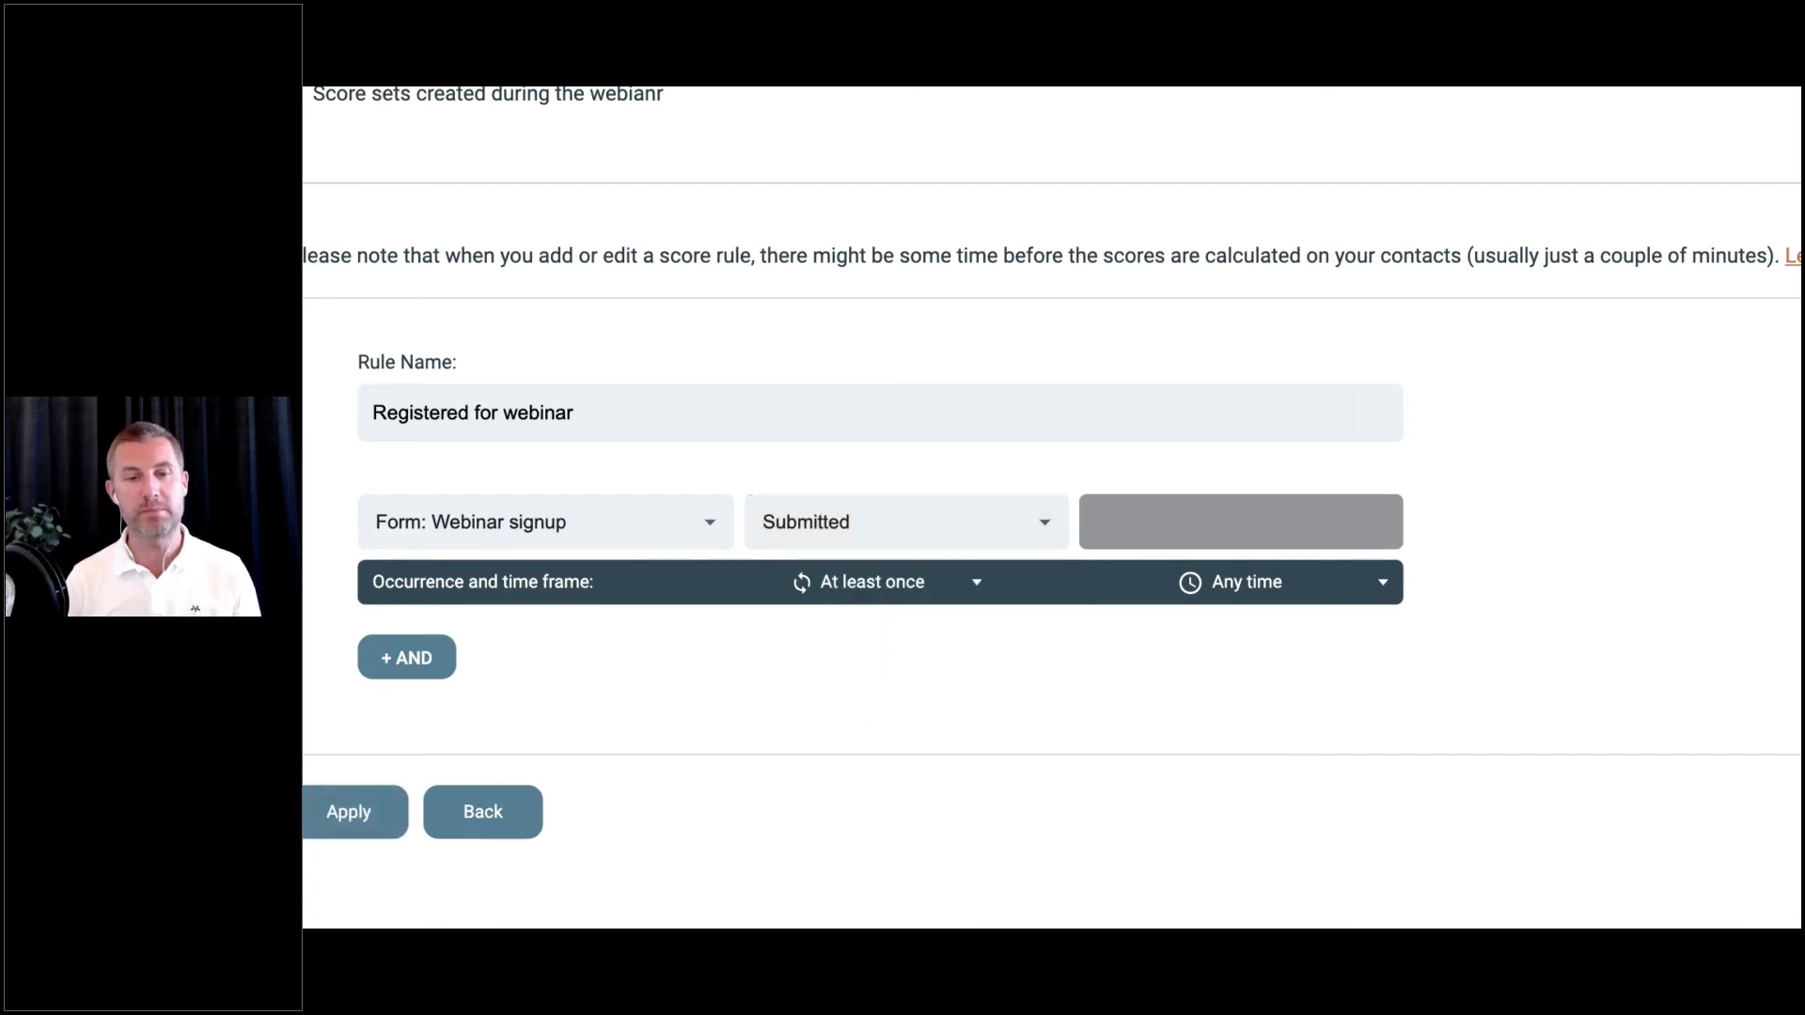
left_click(933, 600)
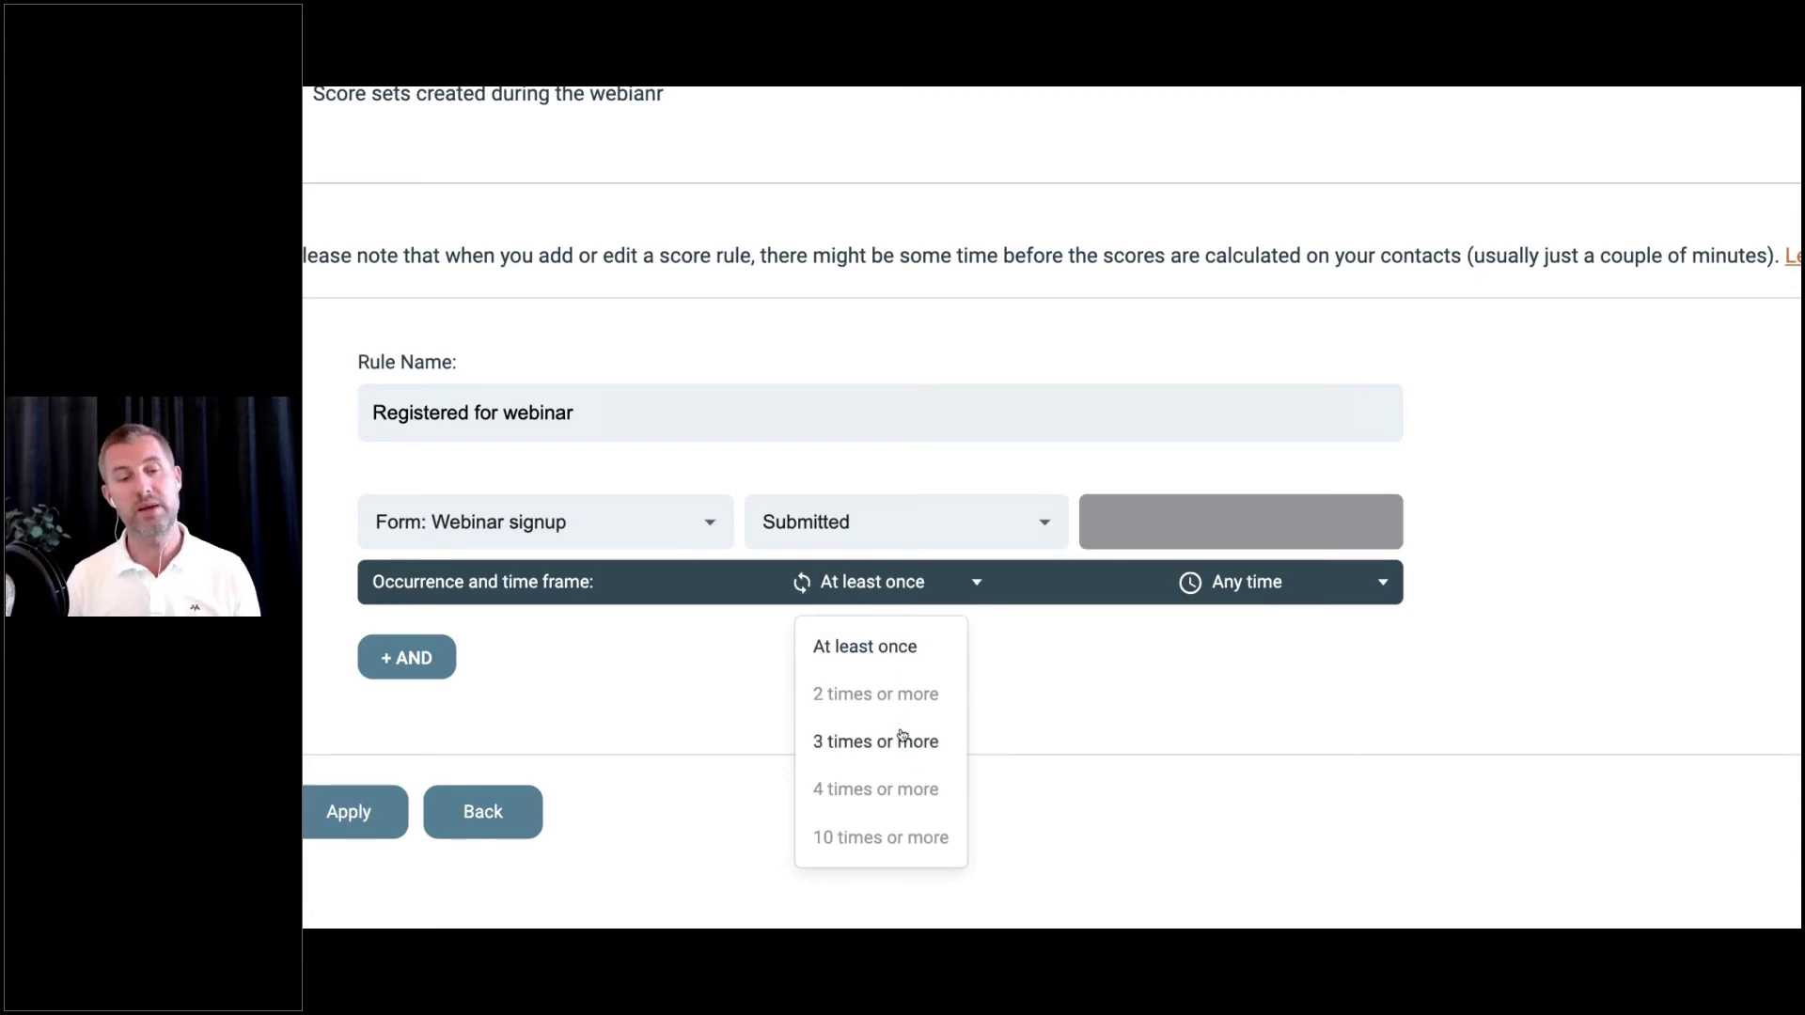
Keep occurrence at 'At least once' and set the time frame to Last 30 days
left_click(883, 585)
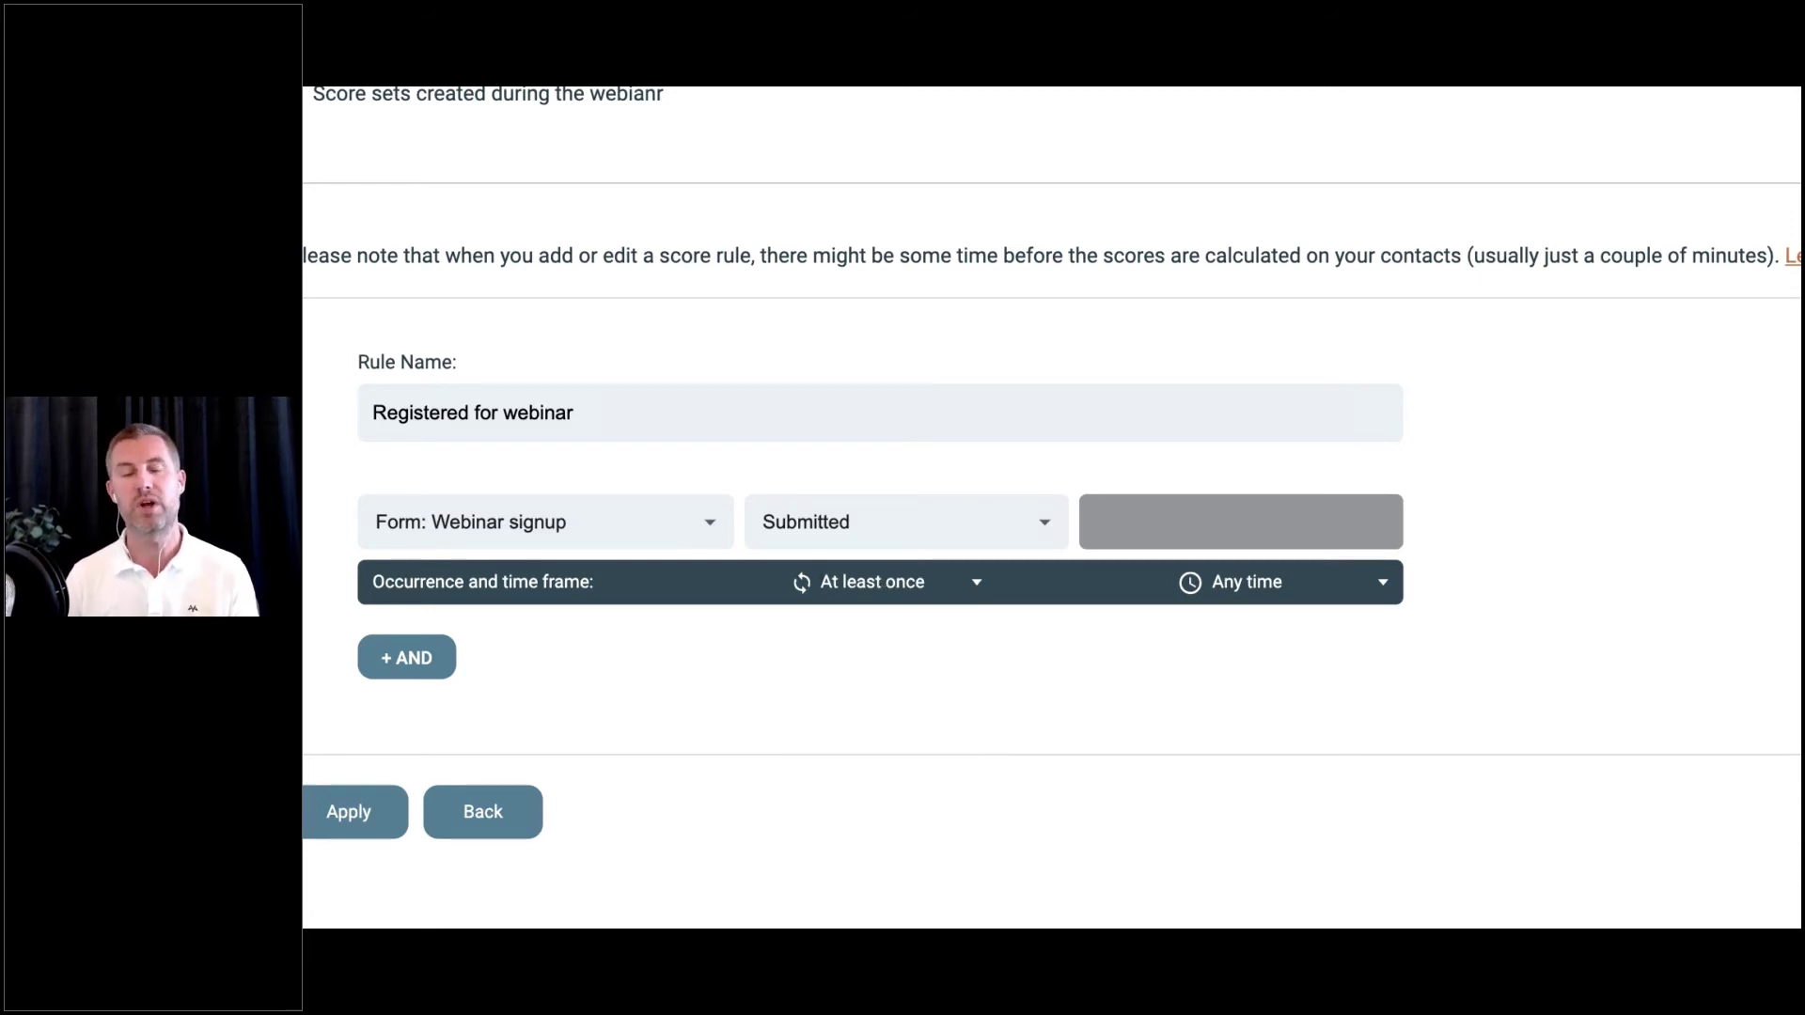
left_click(1305, 595)
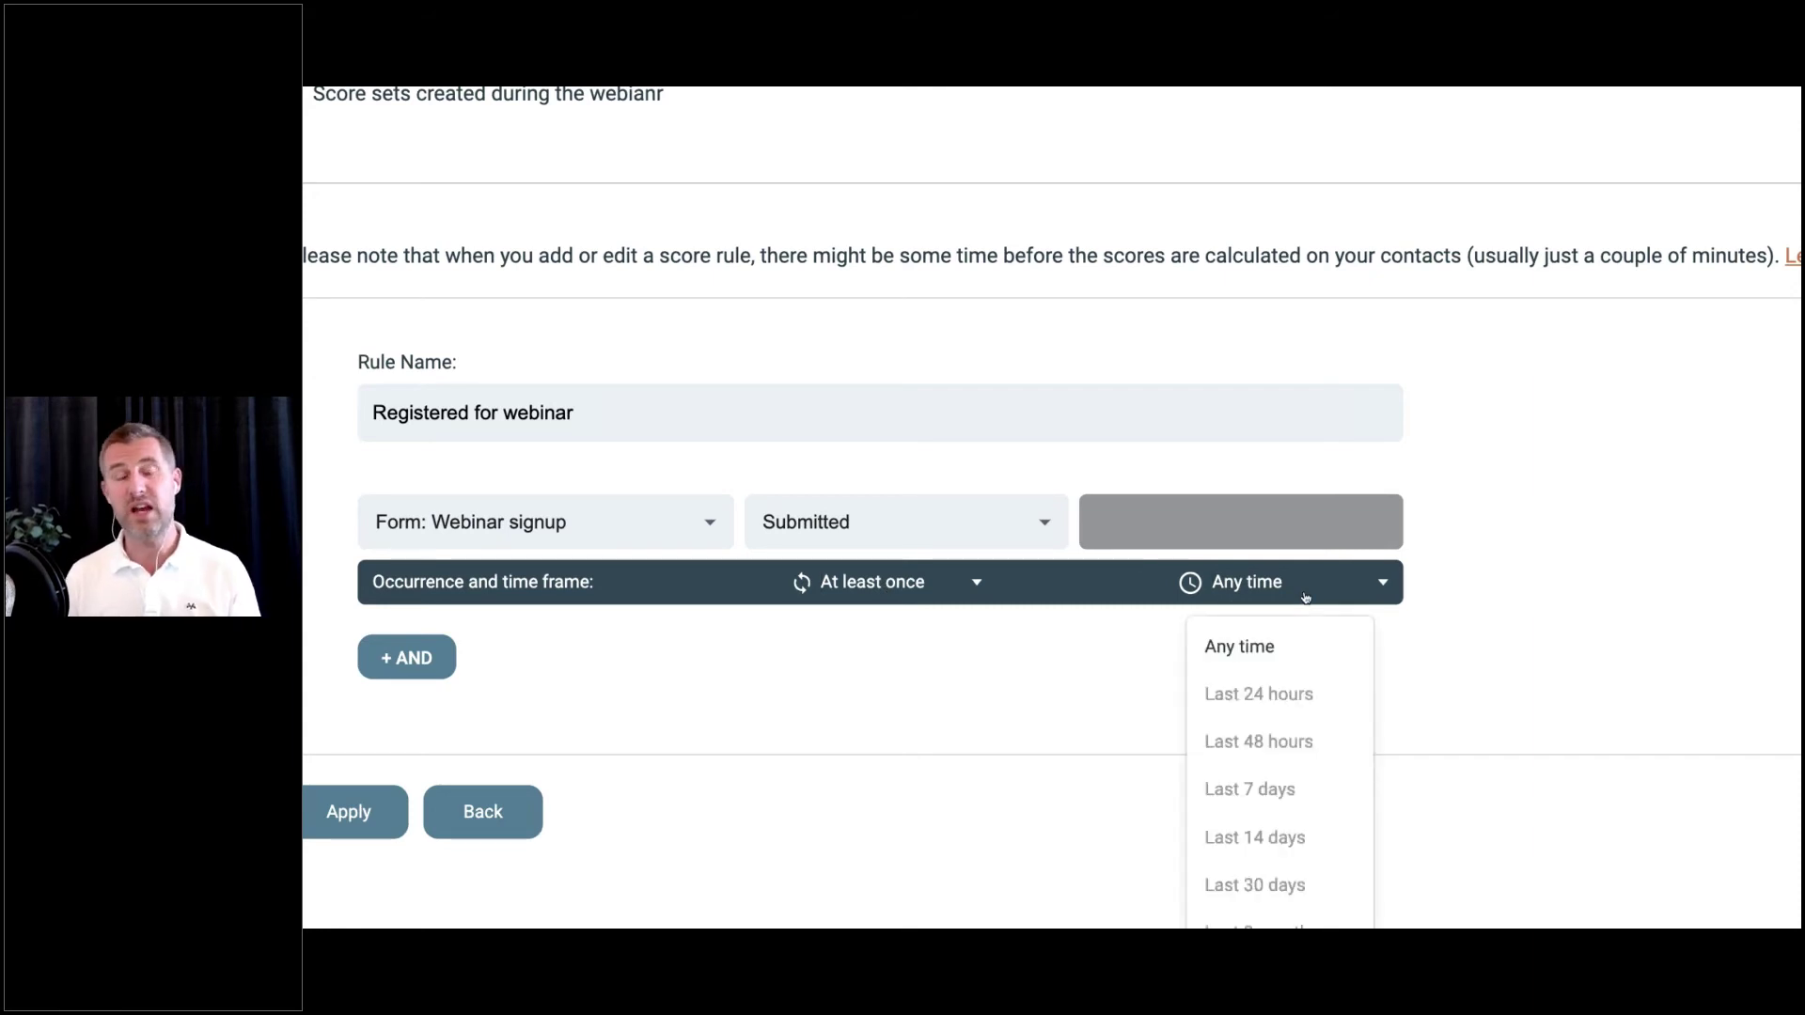
scroll(1304, 597, "down", 1)
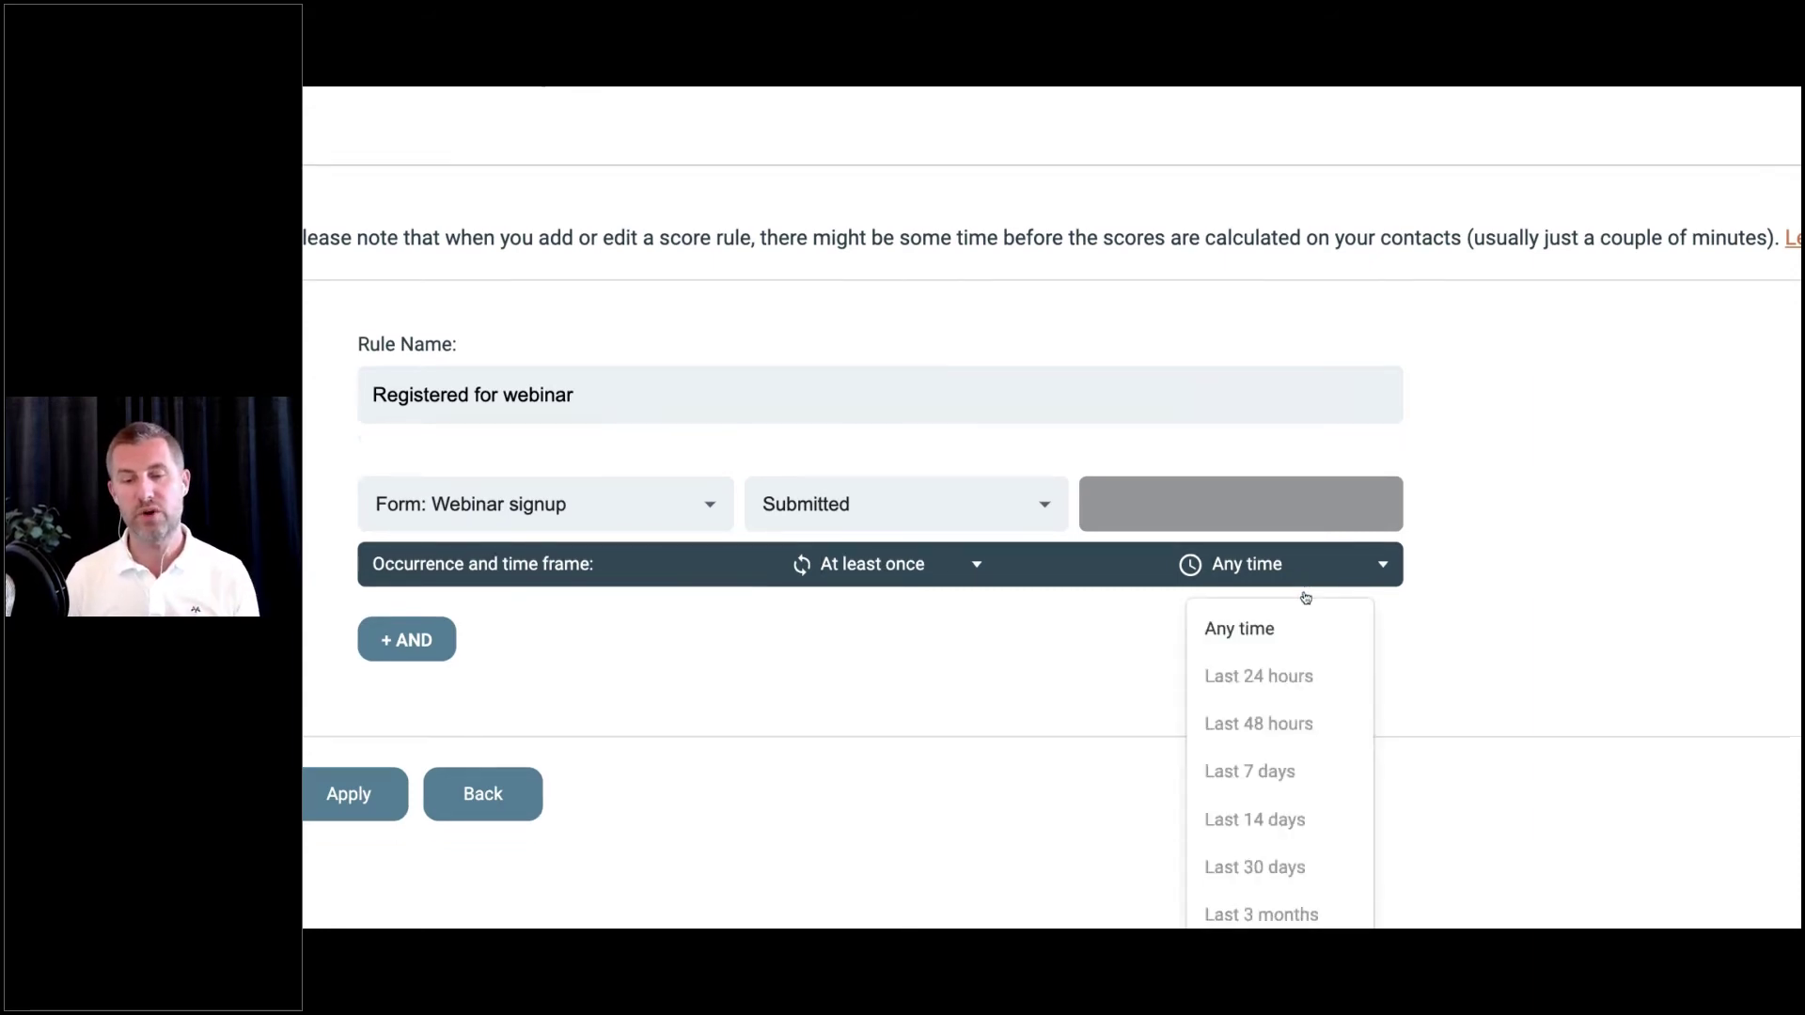
left_click(1276, 836)
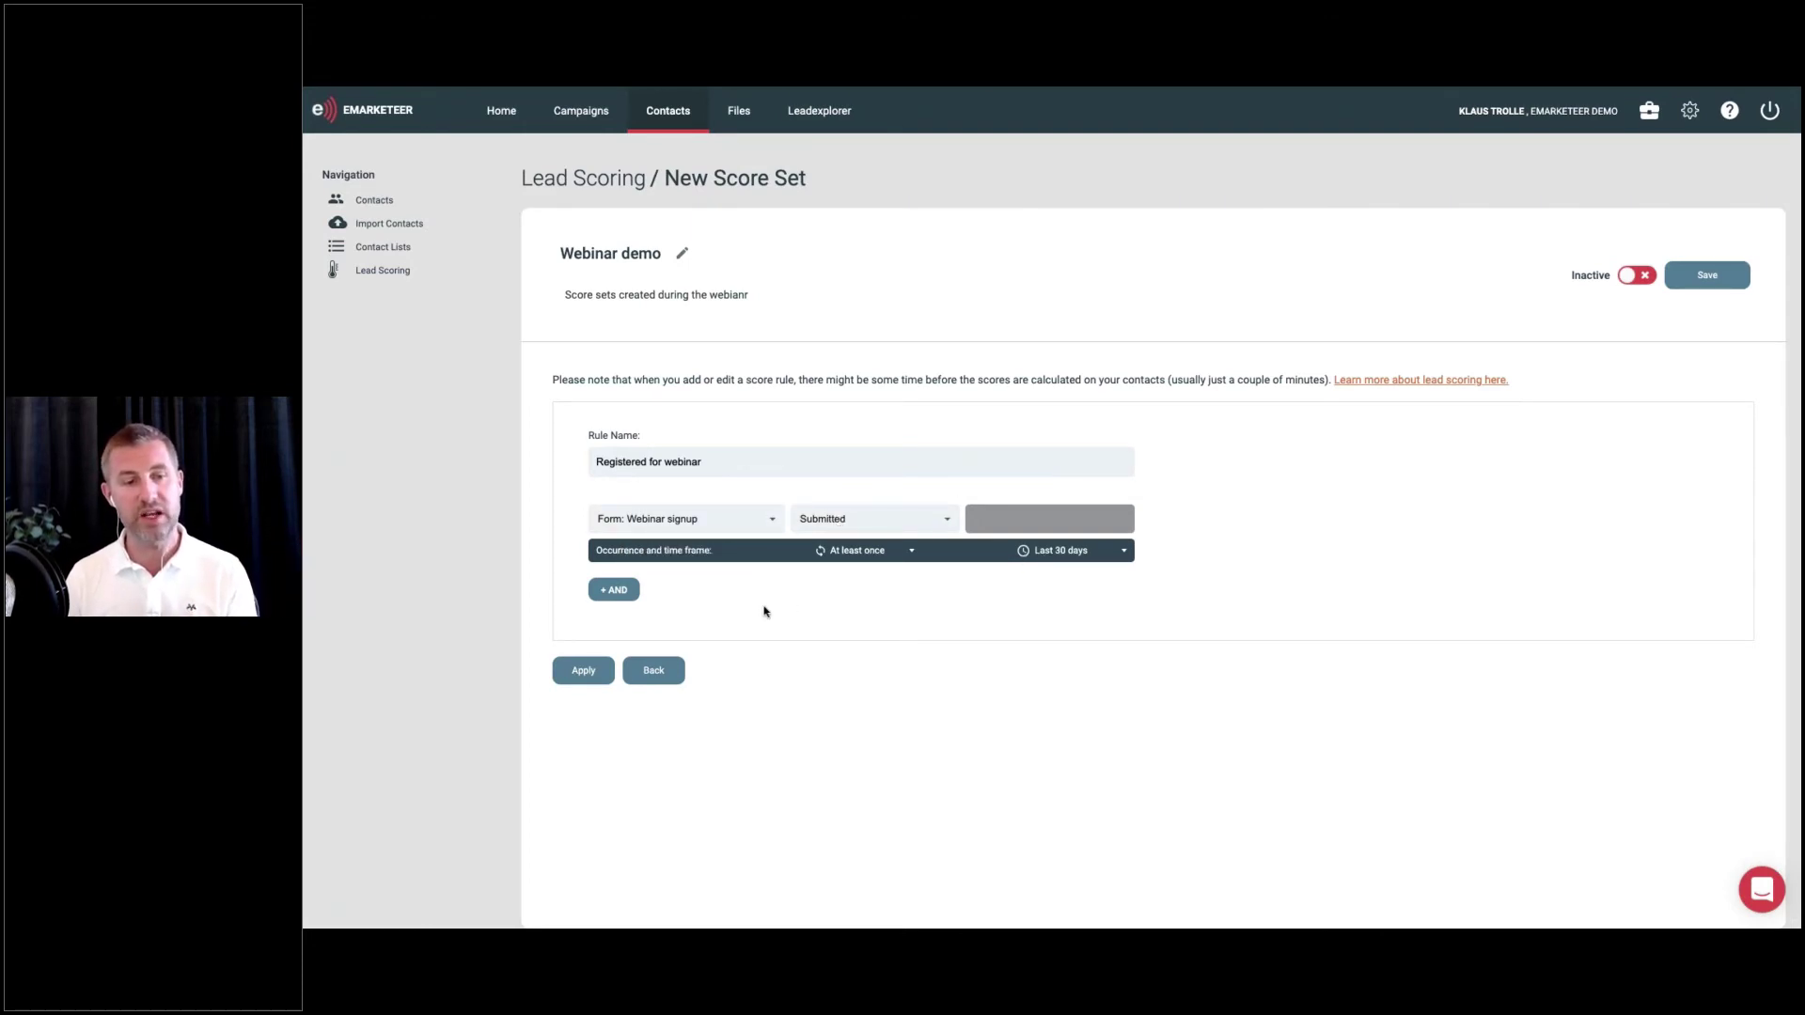
Apply the rule, change its score from 10 to 30 points, and save Webinar demo
left_click(581, 672)
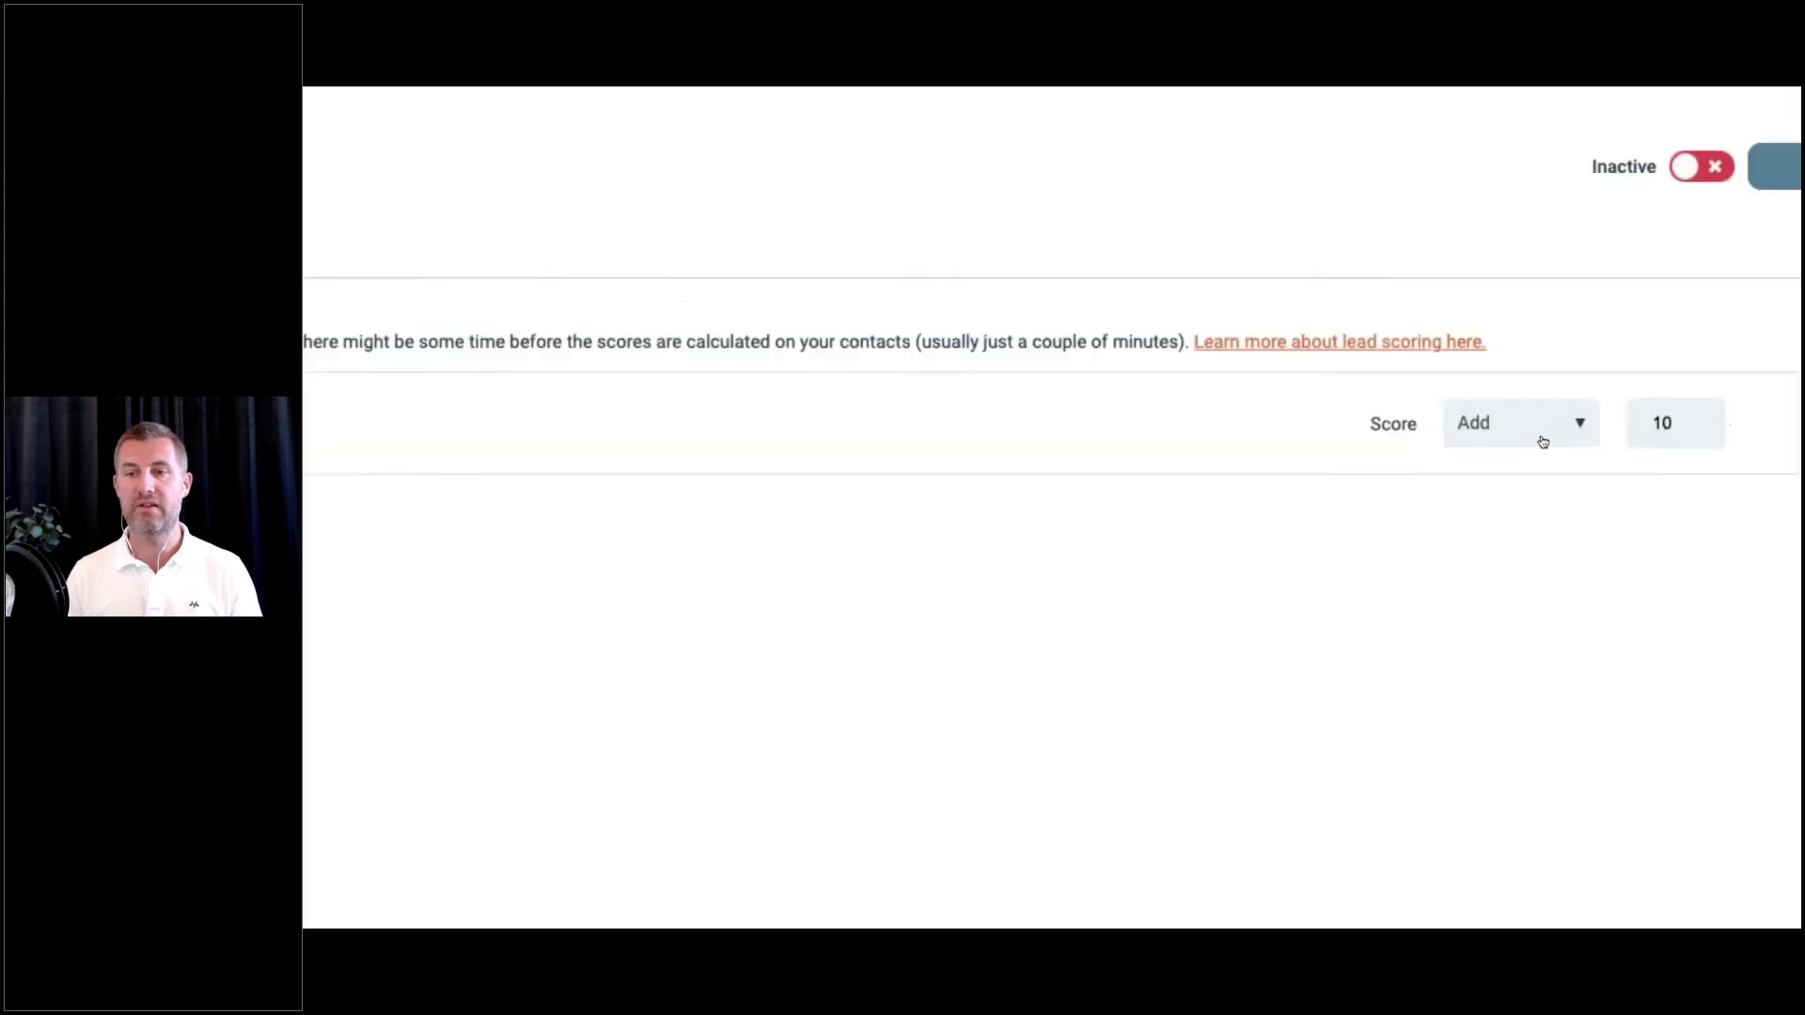
left_click(1343, 423)
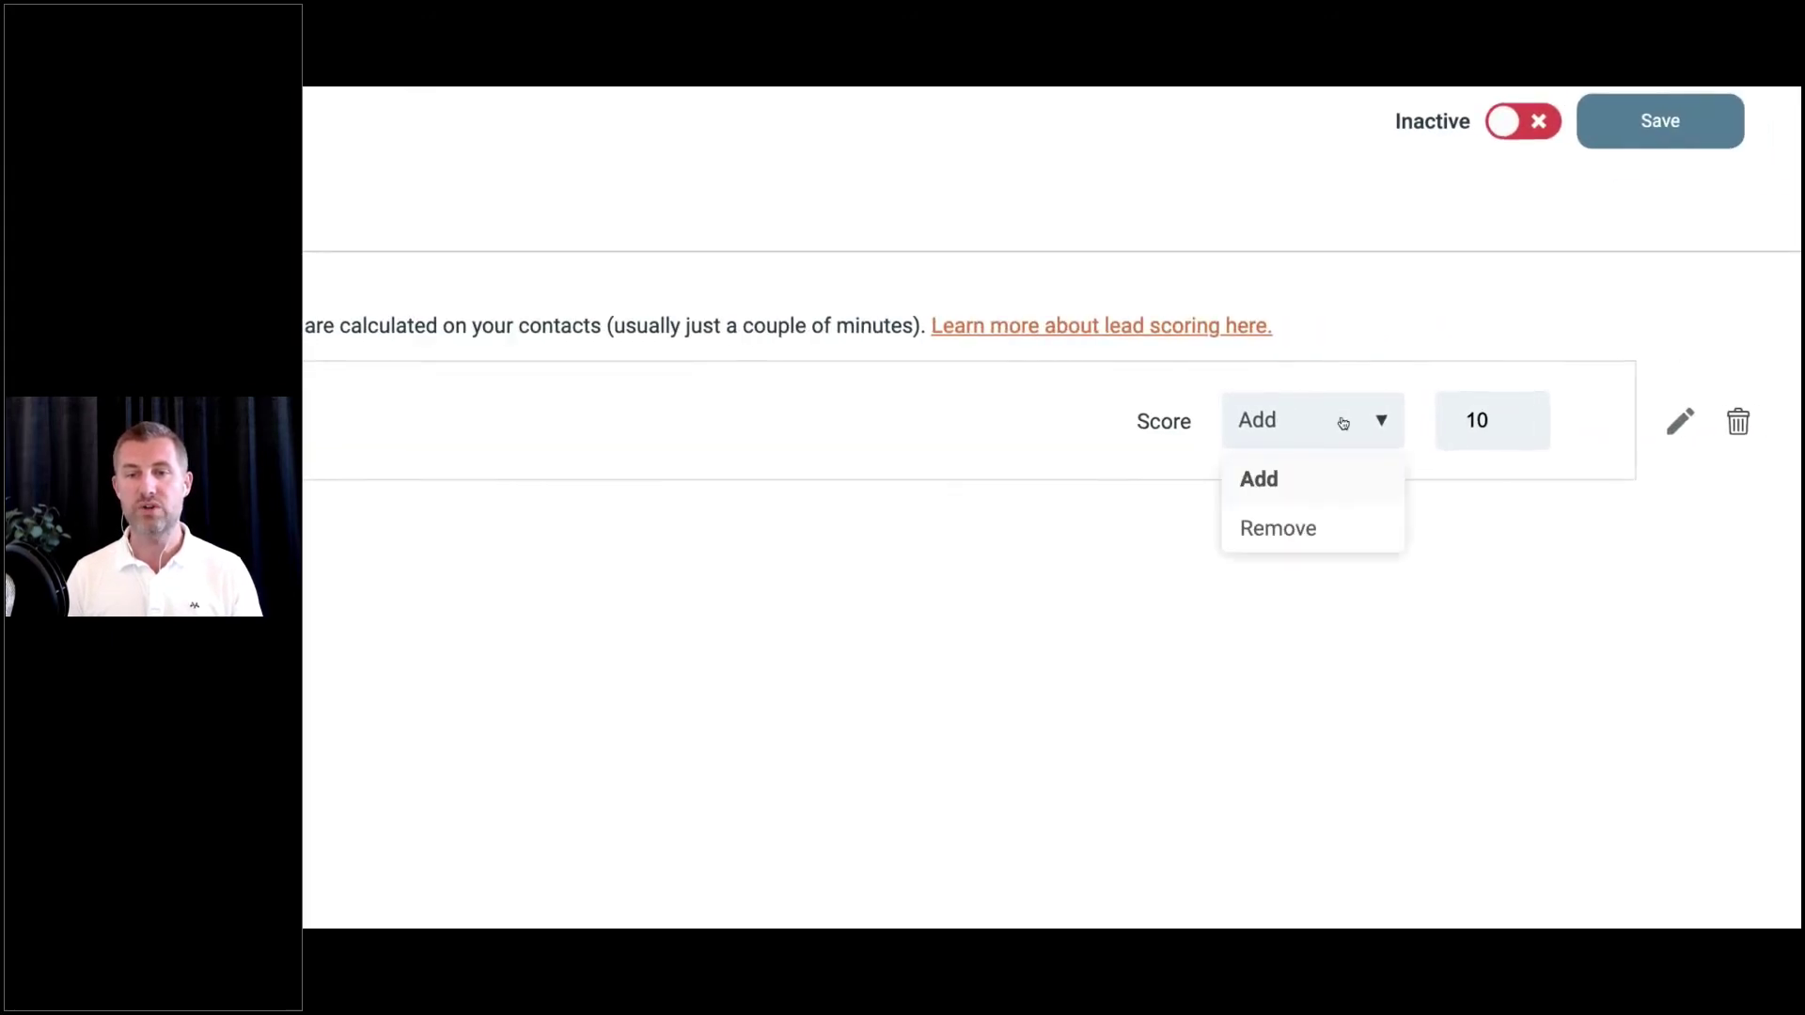
double_click(1481, 419)
type("30")
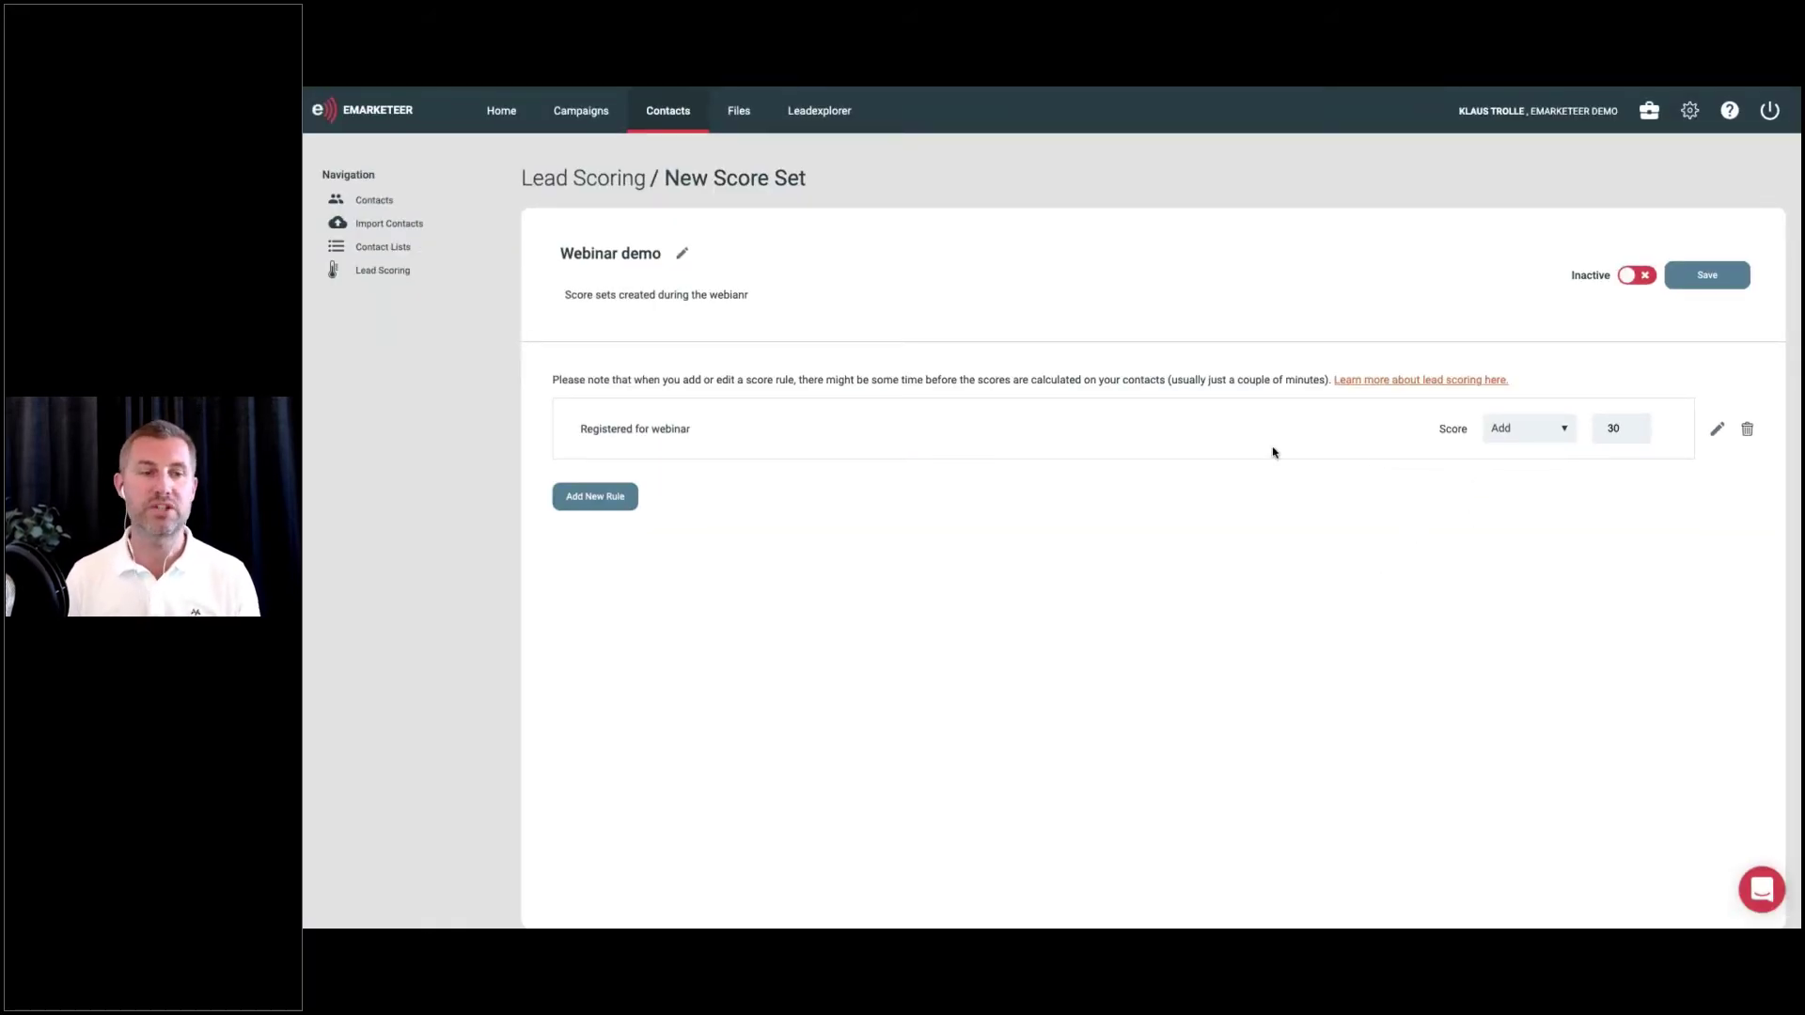
left_click(1717, 285)
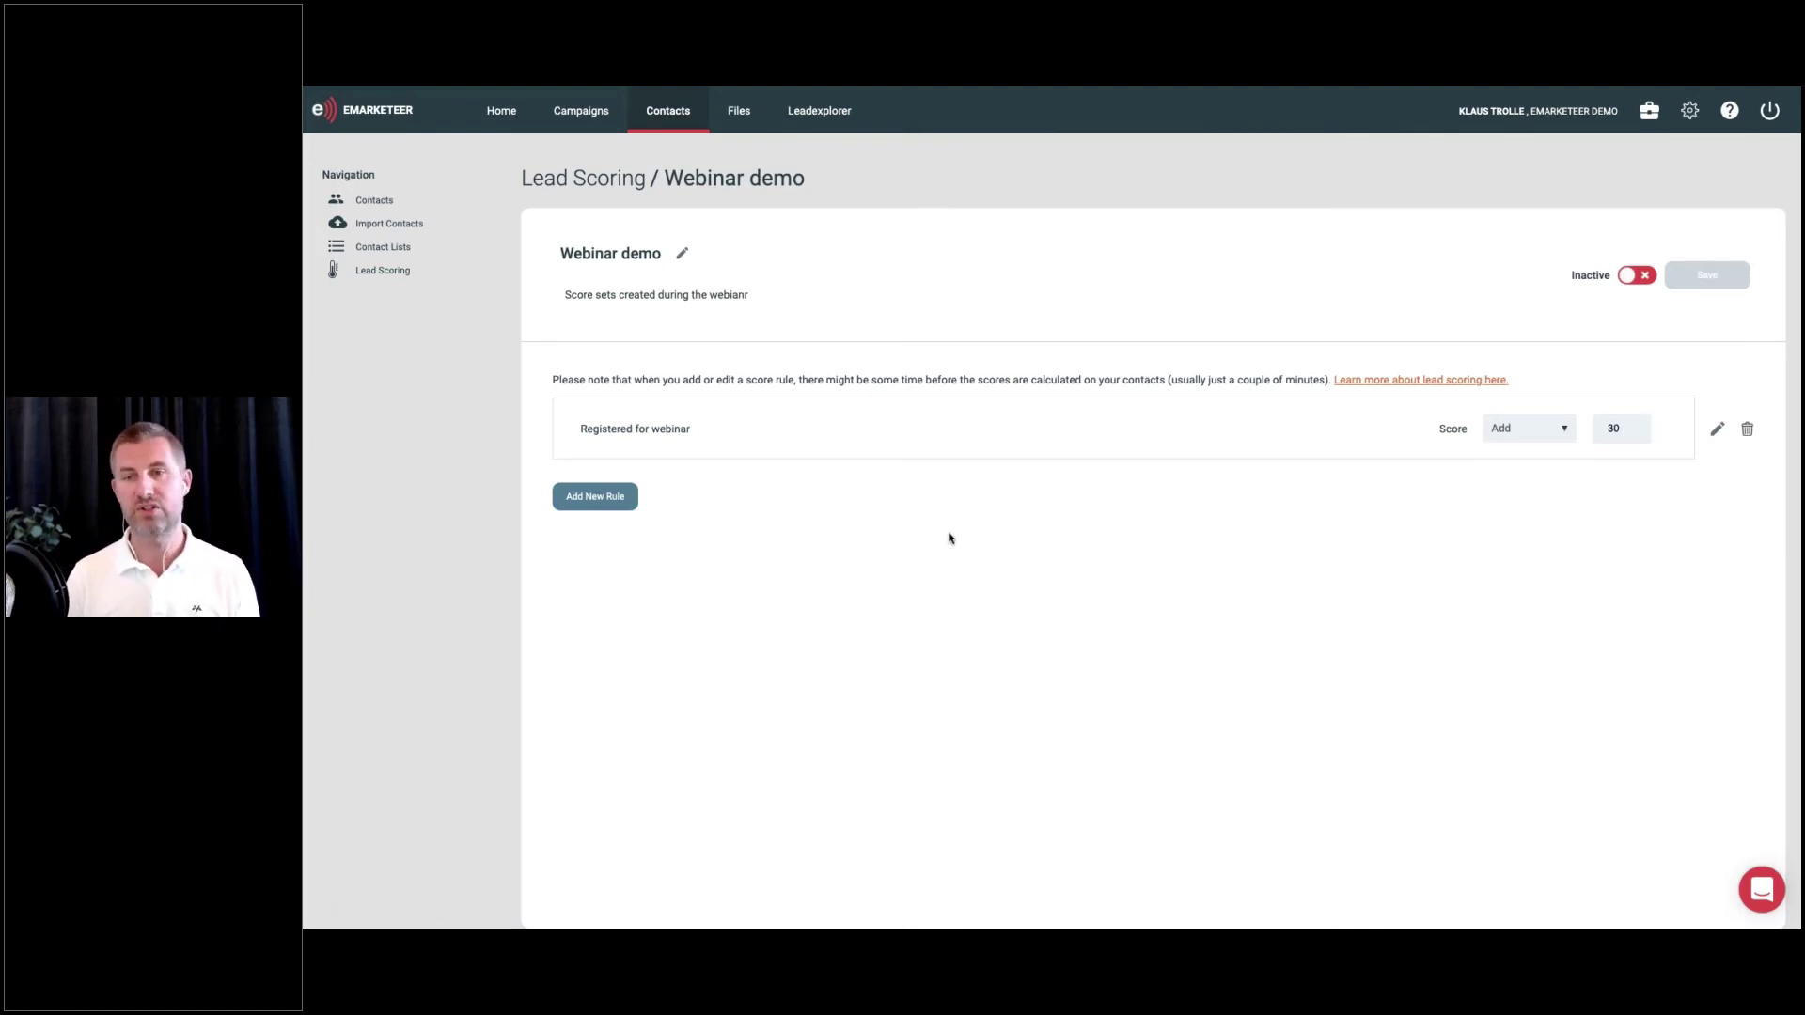
Start a new rule named 'Swedish leads' with its condition based on the Country field
left_click(597, 503)
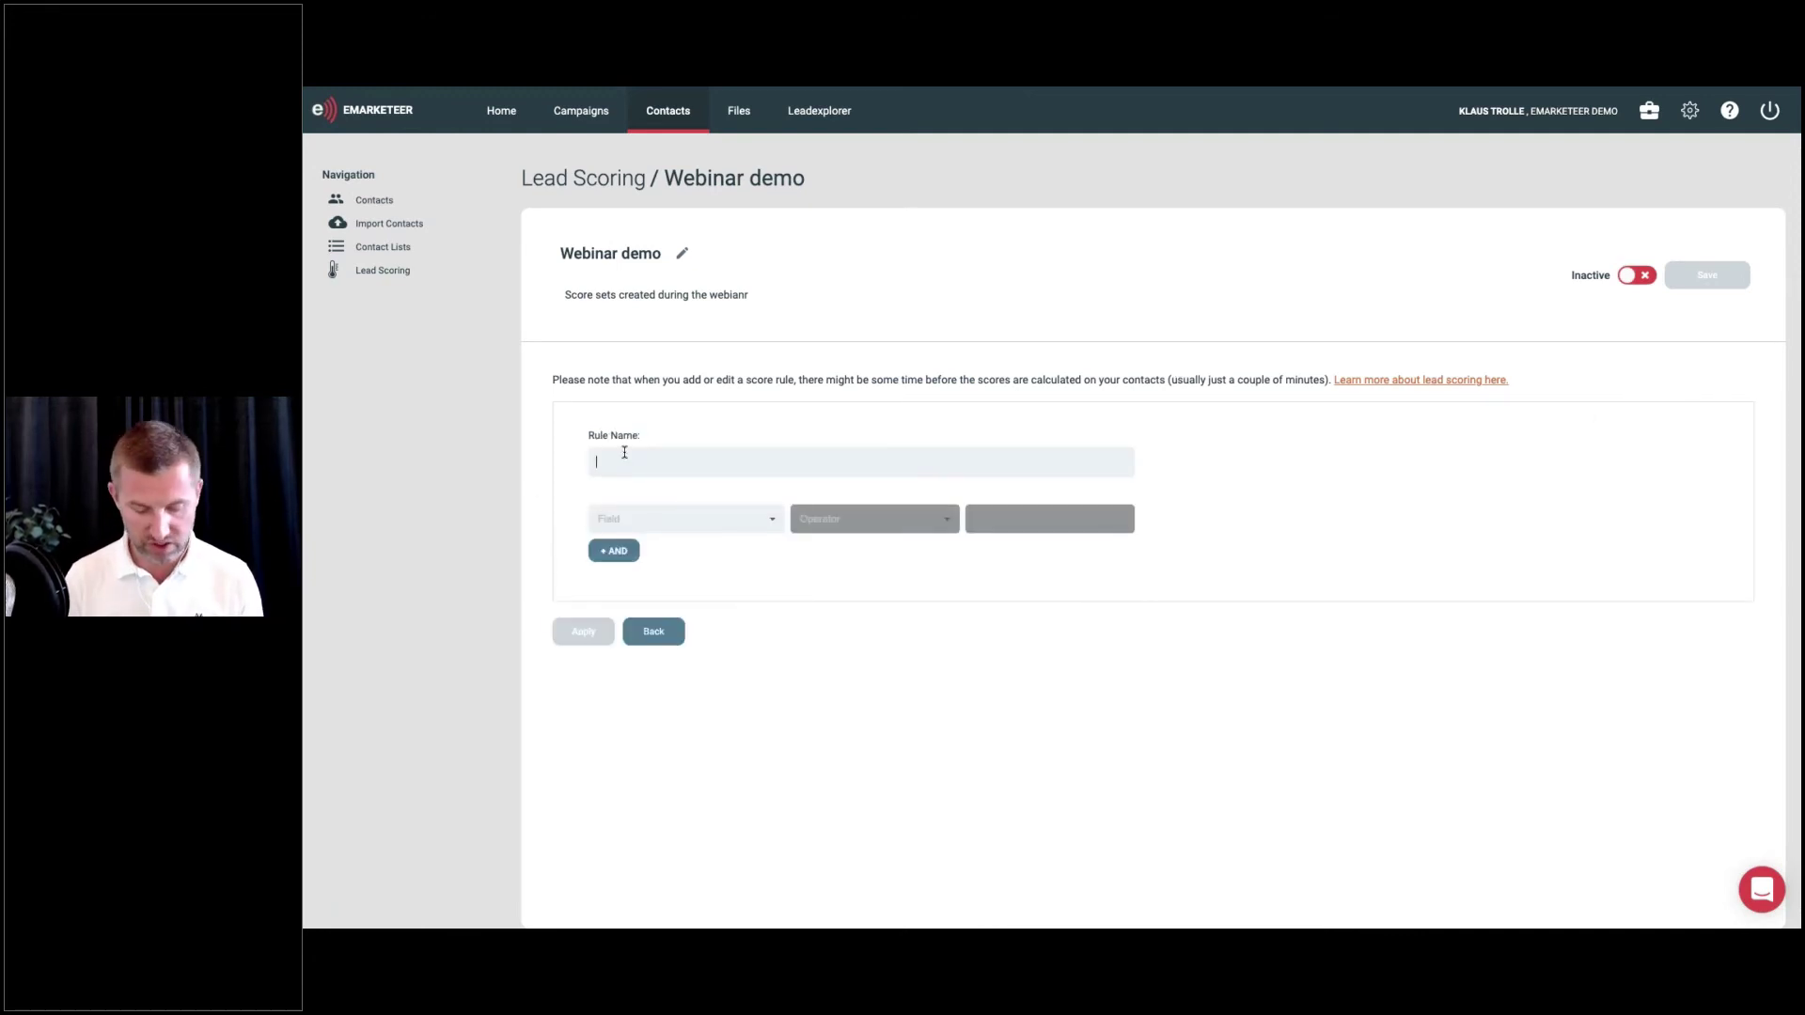
type("Swedish leads")
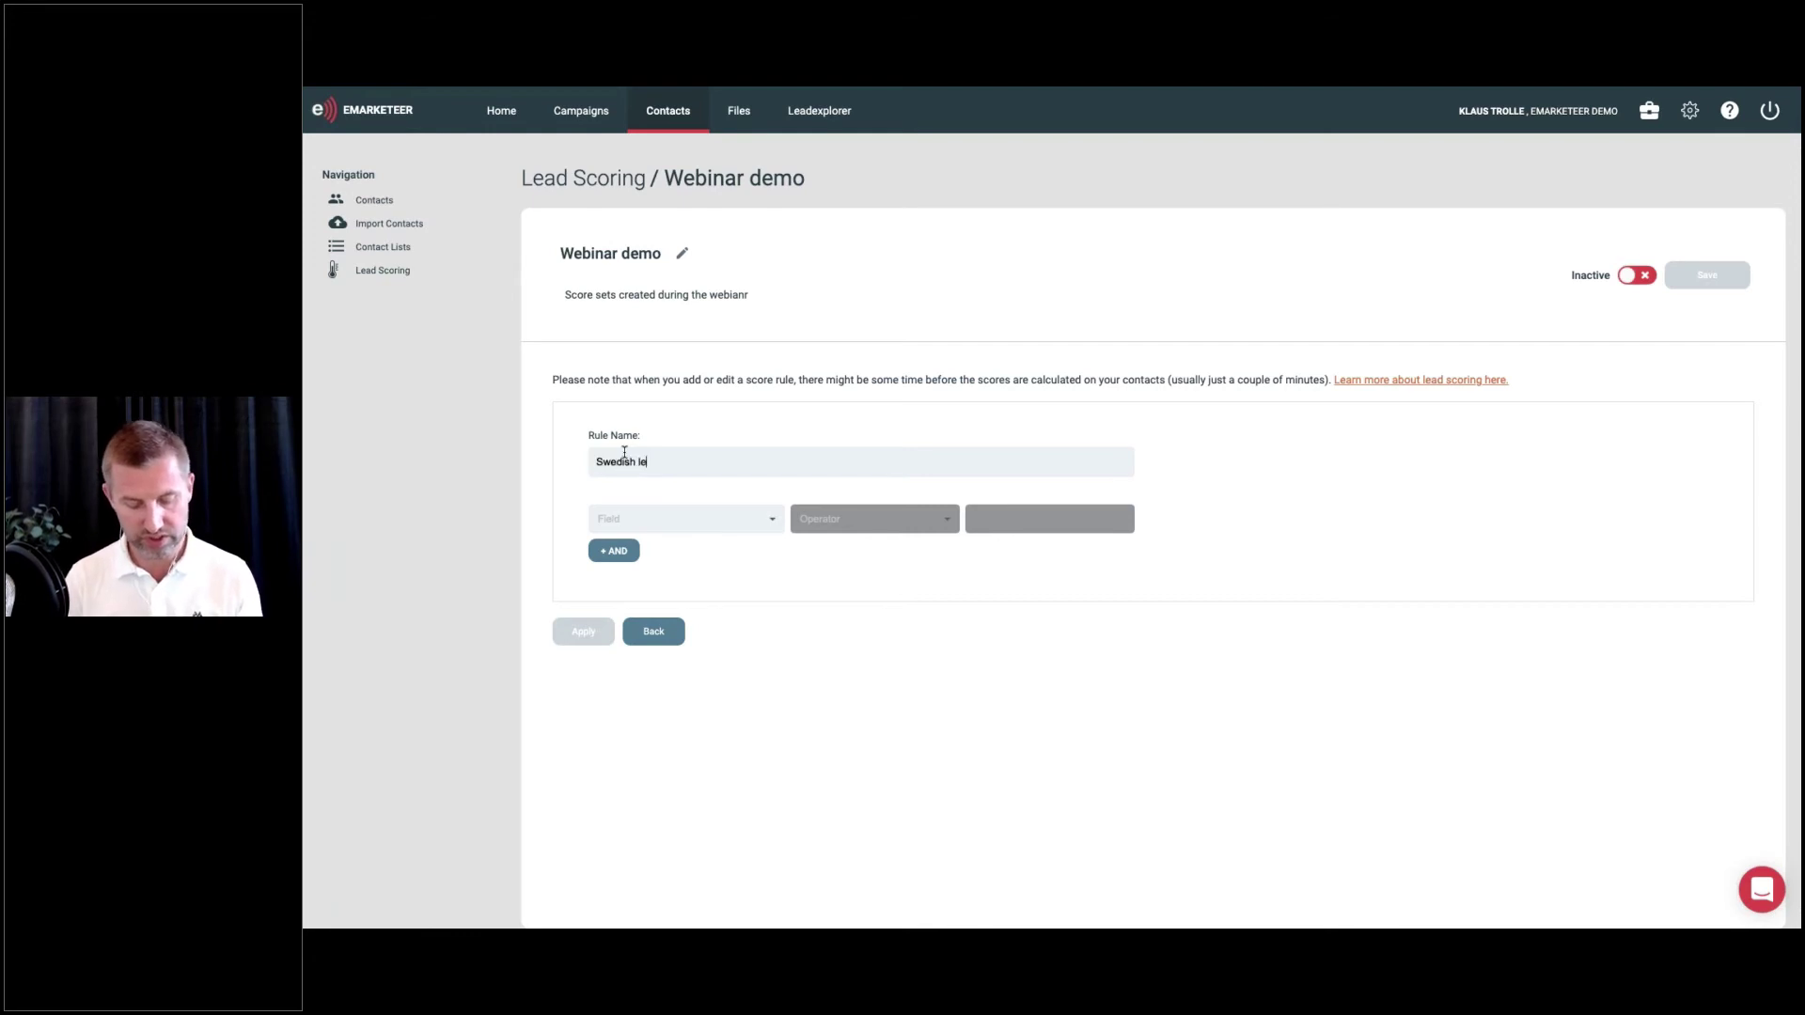
left_click(753, 524)
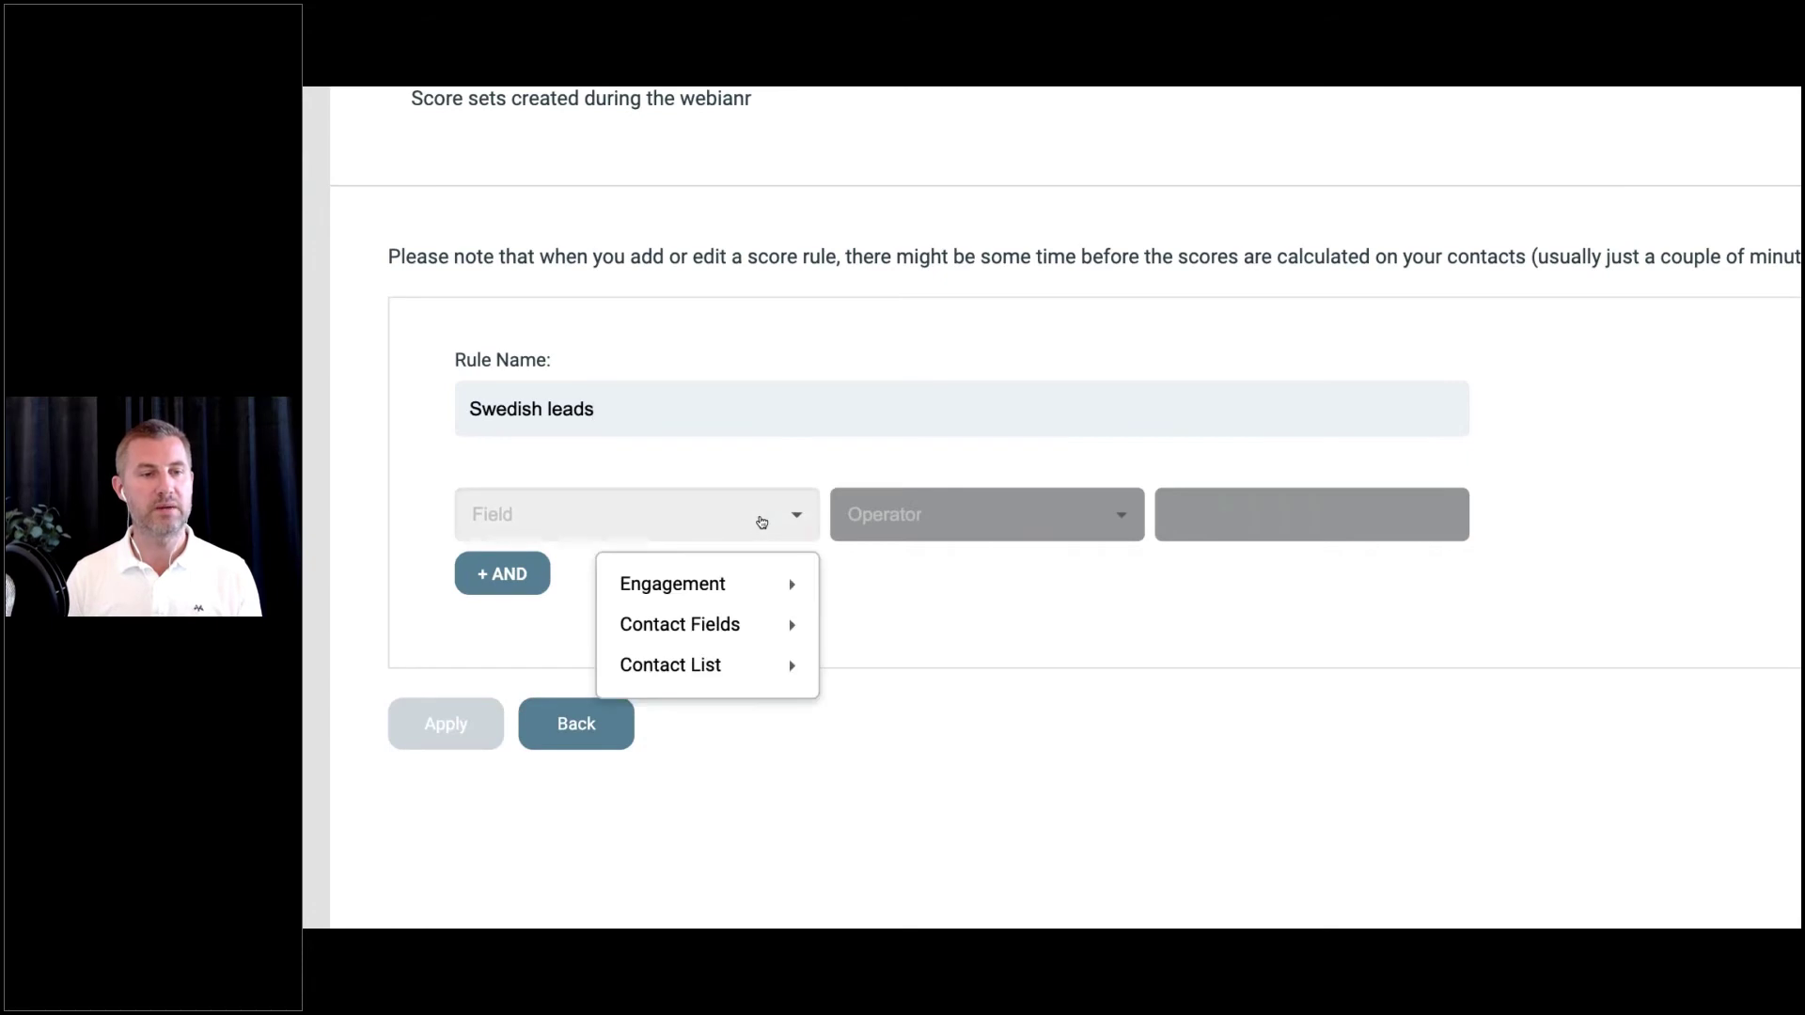
mouse_move(704, 630)
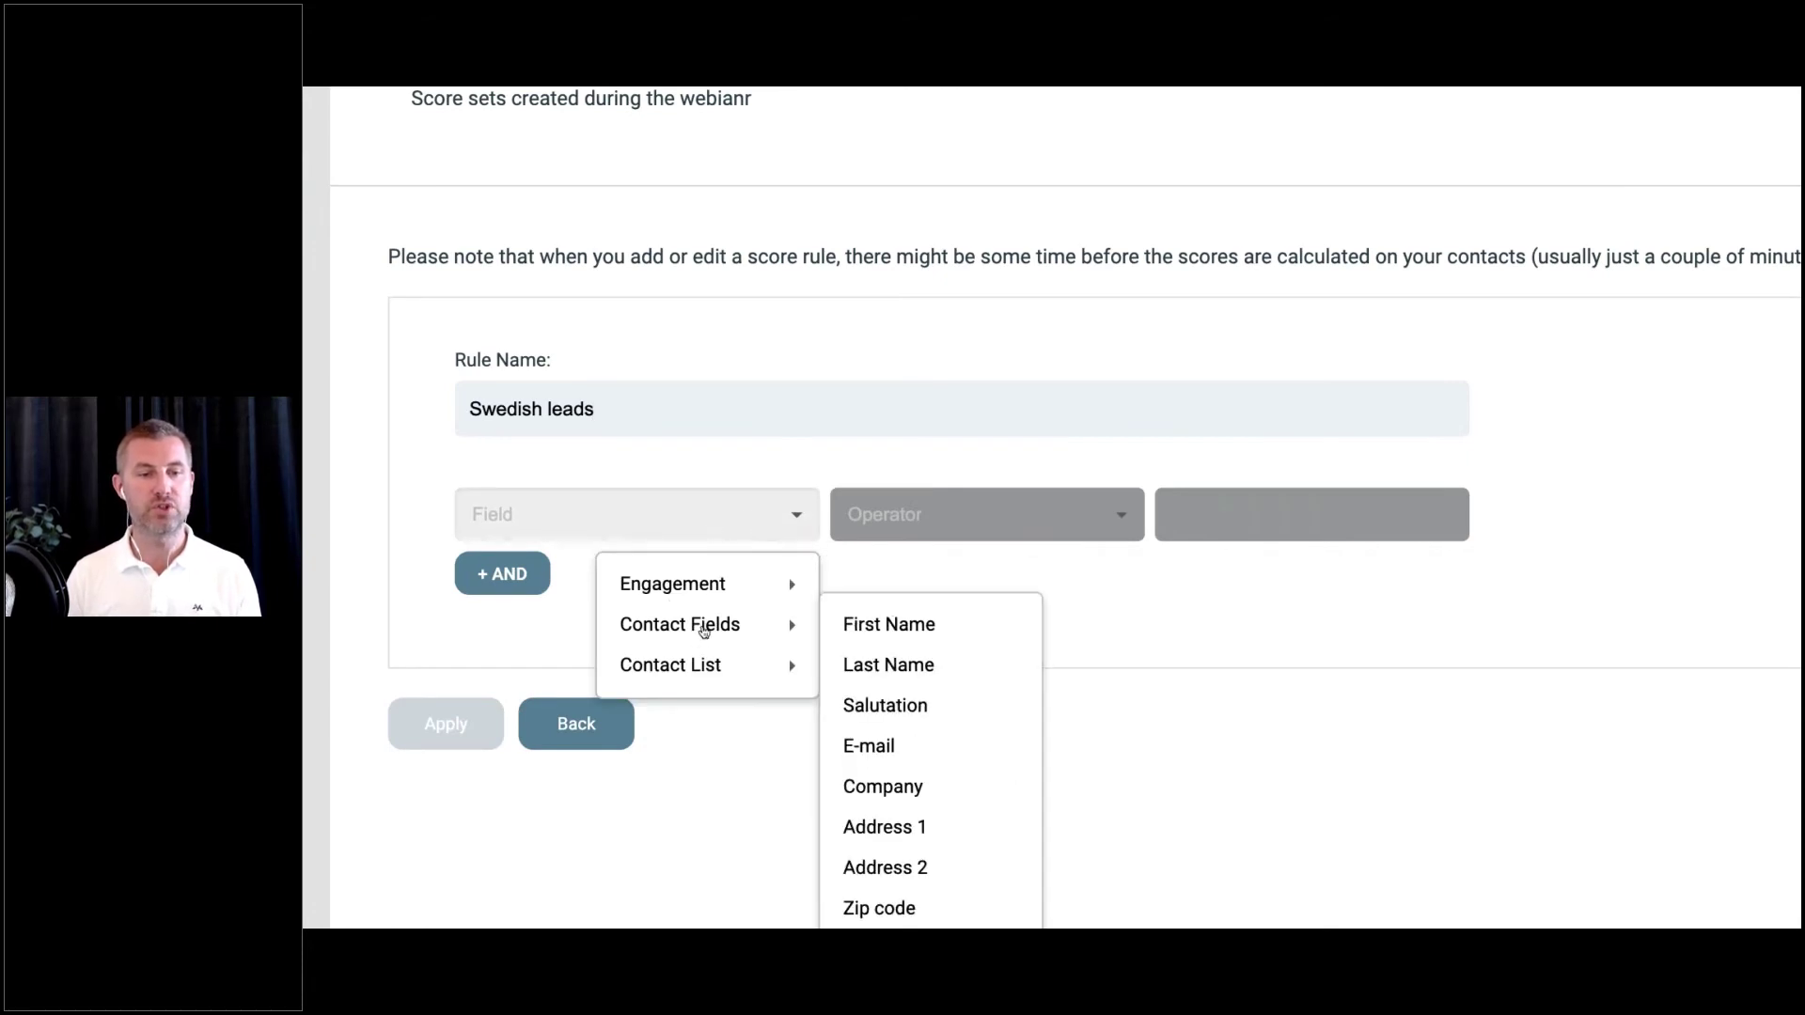
scroll(884, 658, "down", 1)
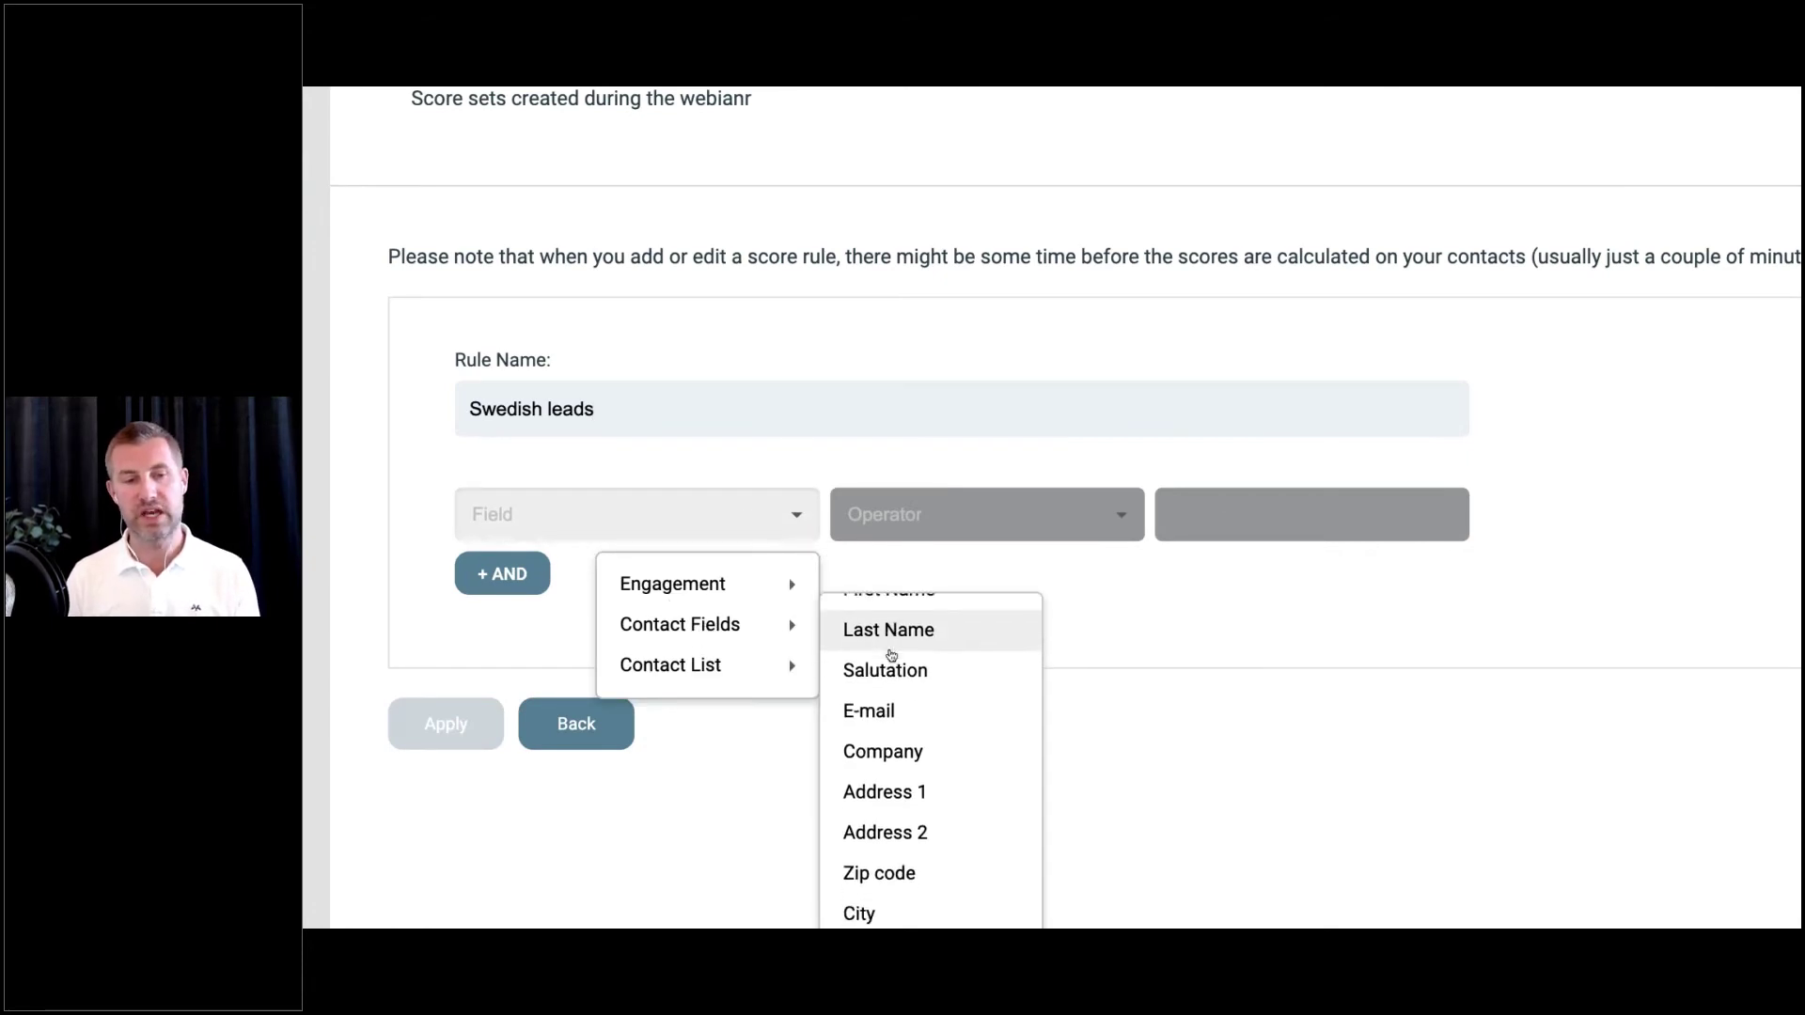
scroll(908, 693, "down", 2)
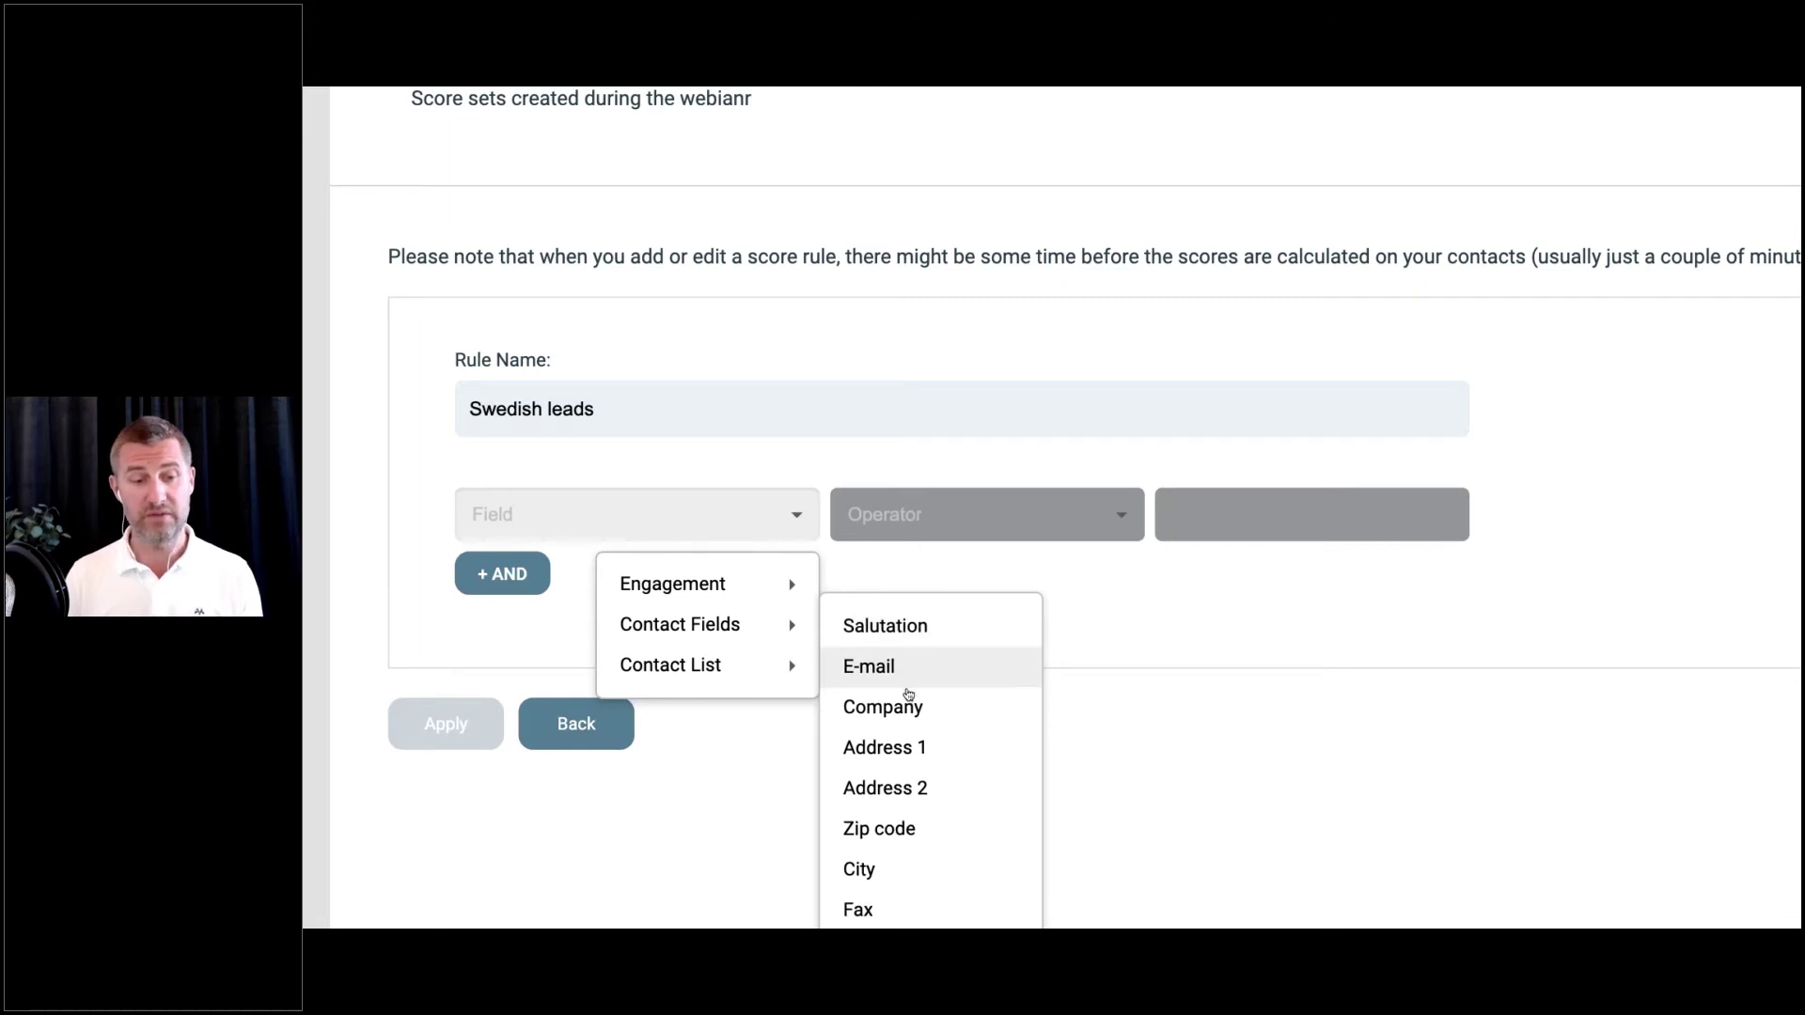
scroll(908, 693, "down", 3)
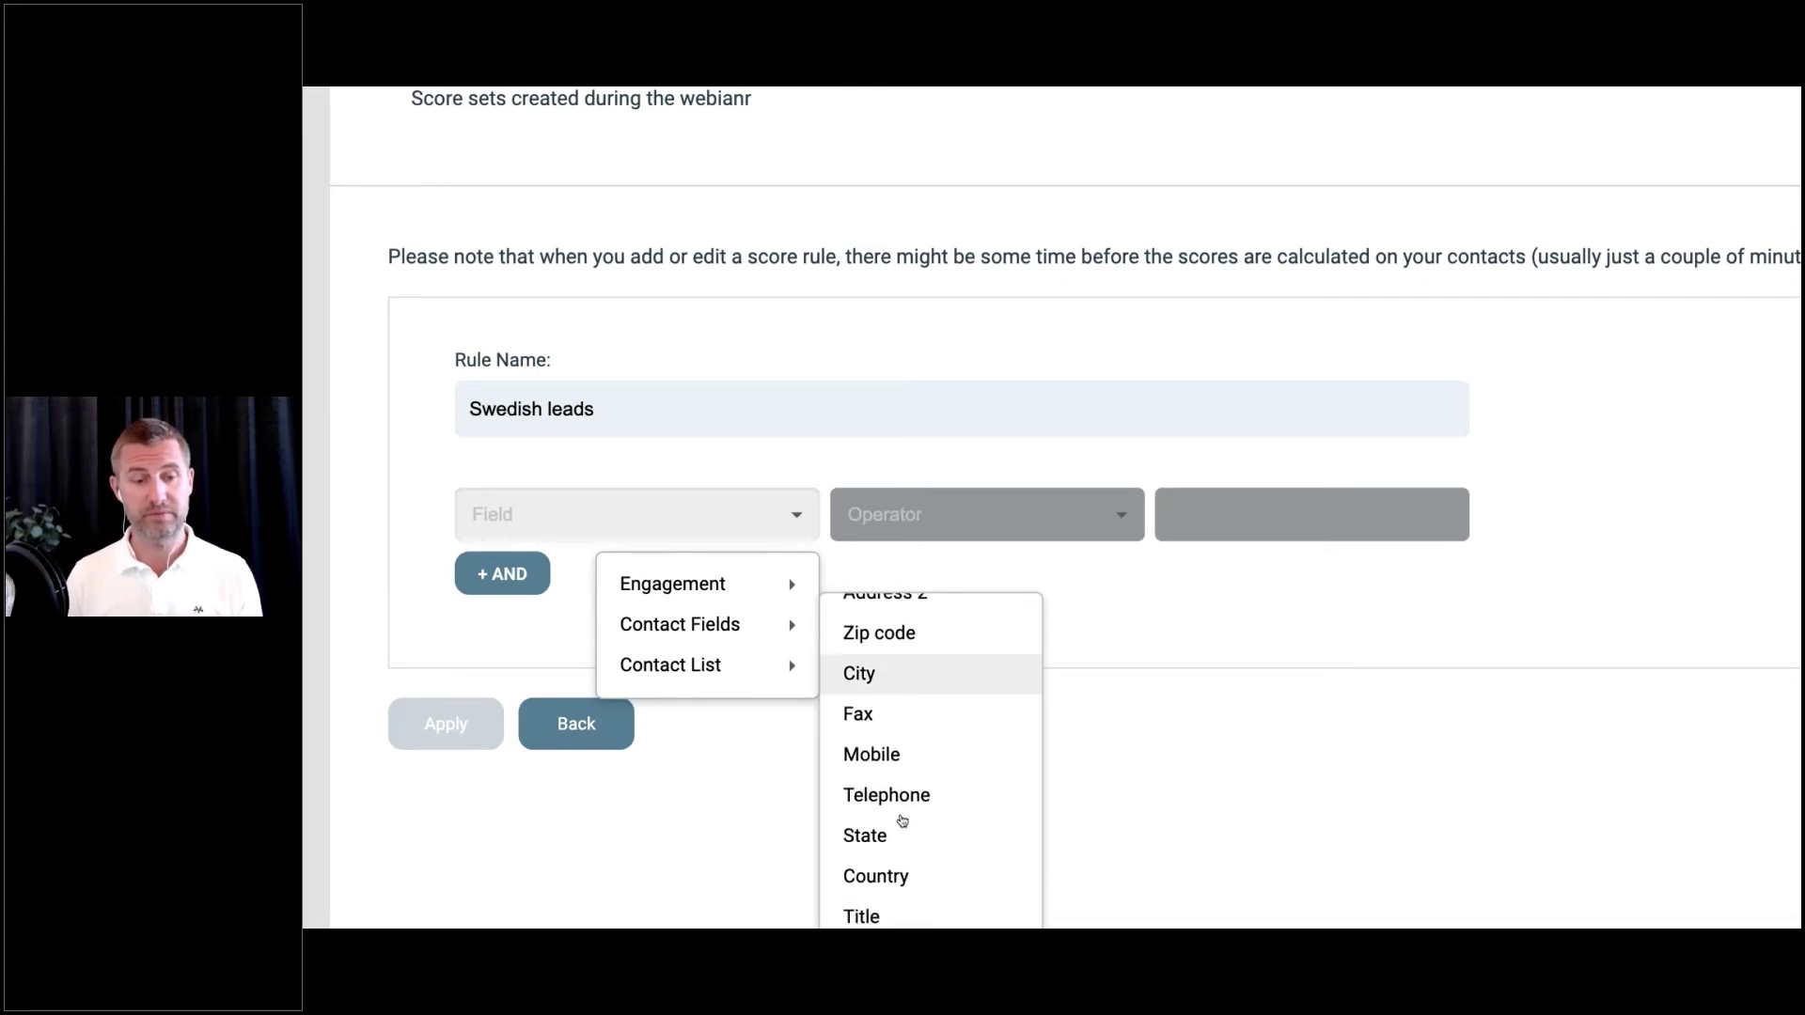
left_click(896, 874)
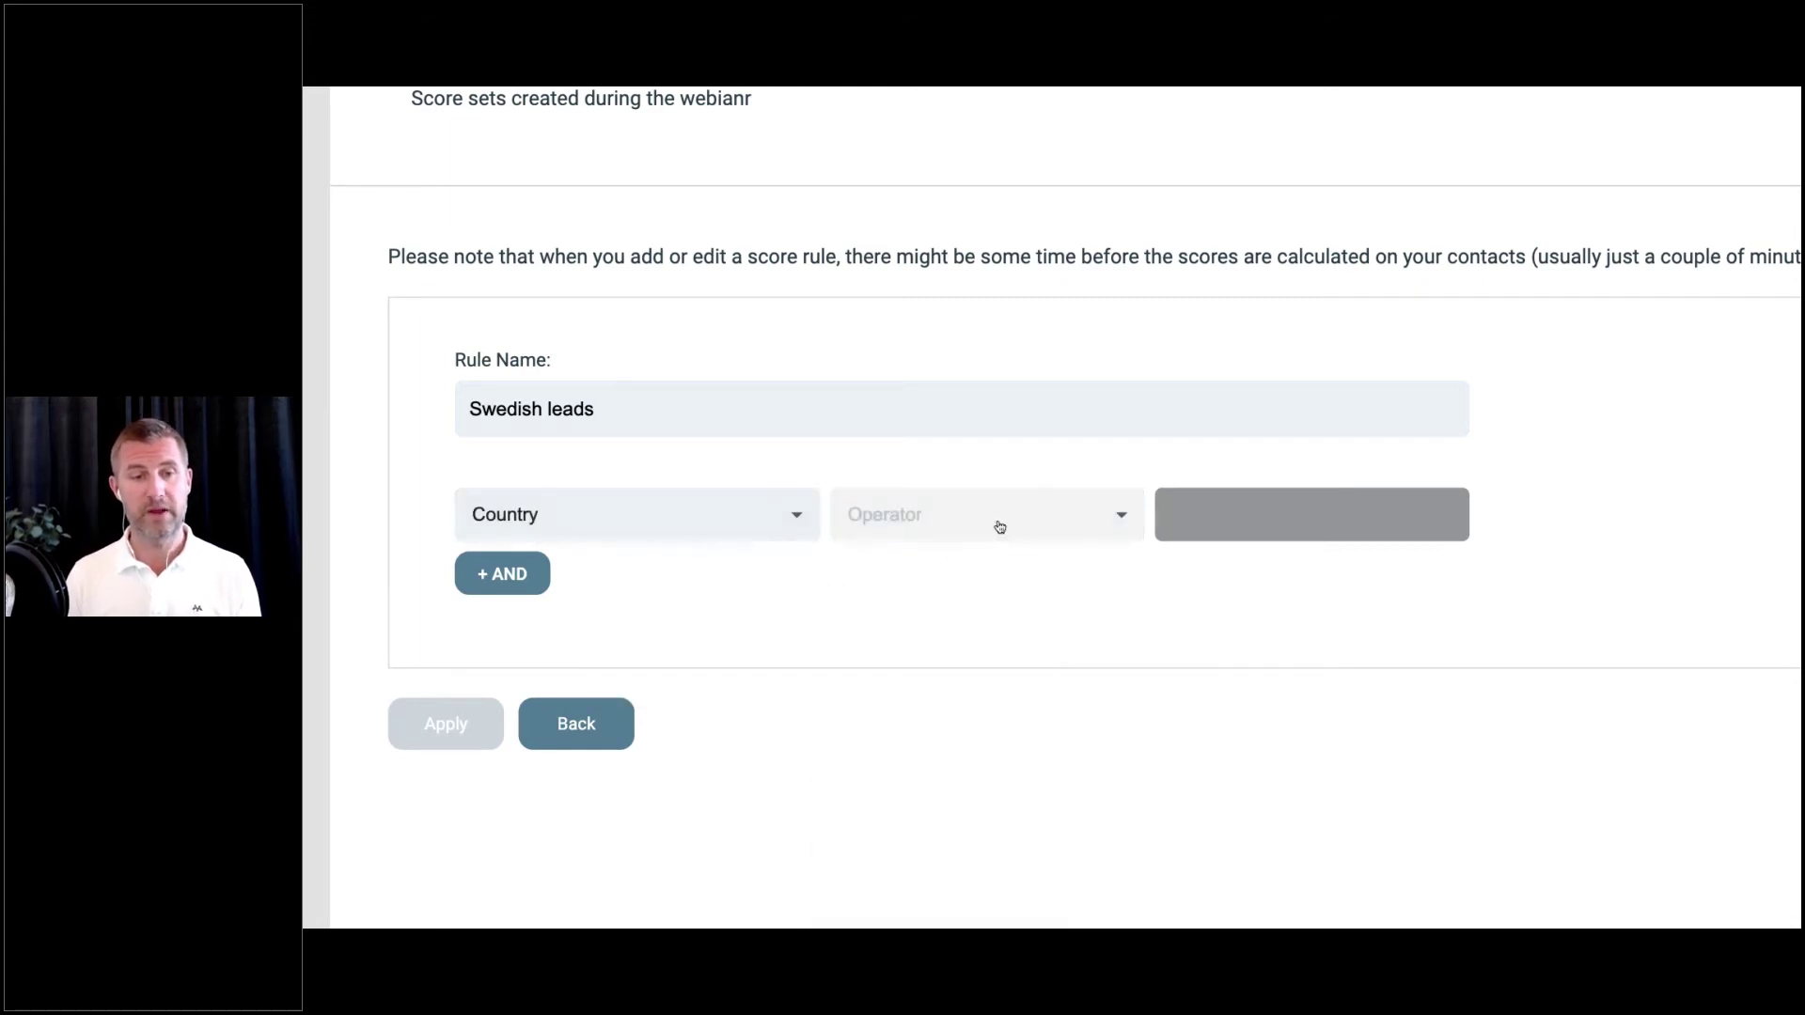
Set the condition to Country equals Sweden, apply the rule, and change its score to 5
left_click(999, 526)
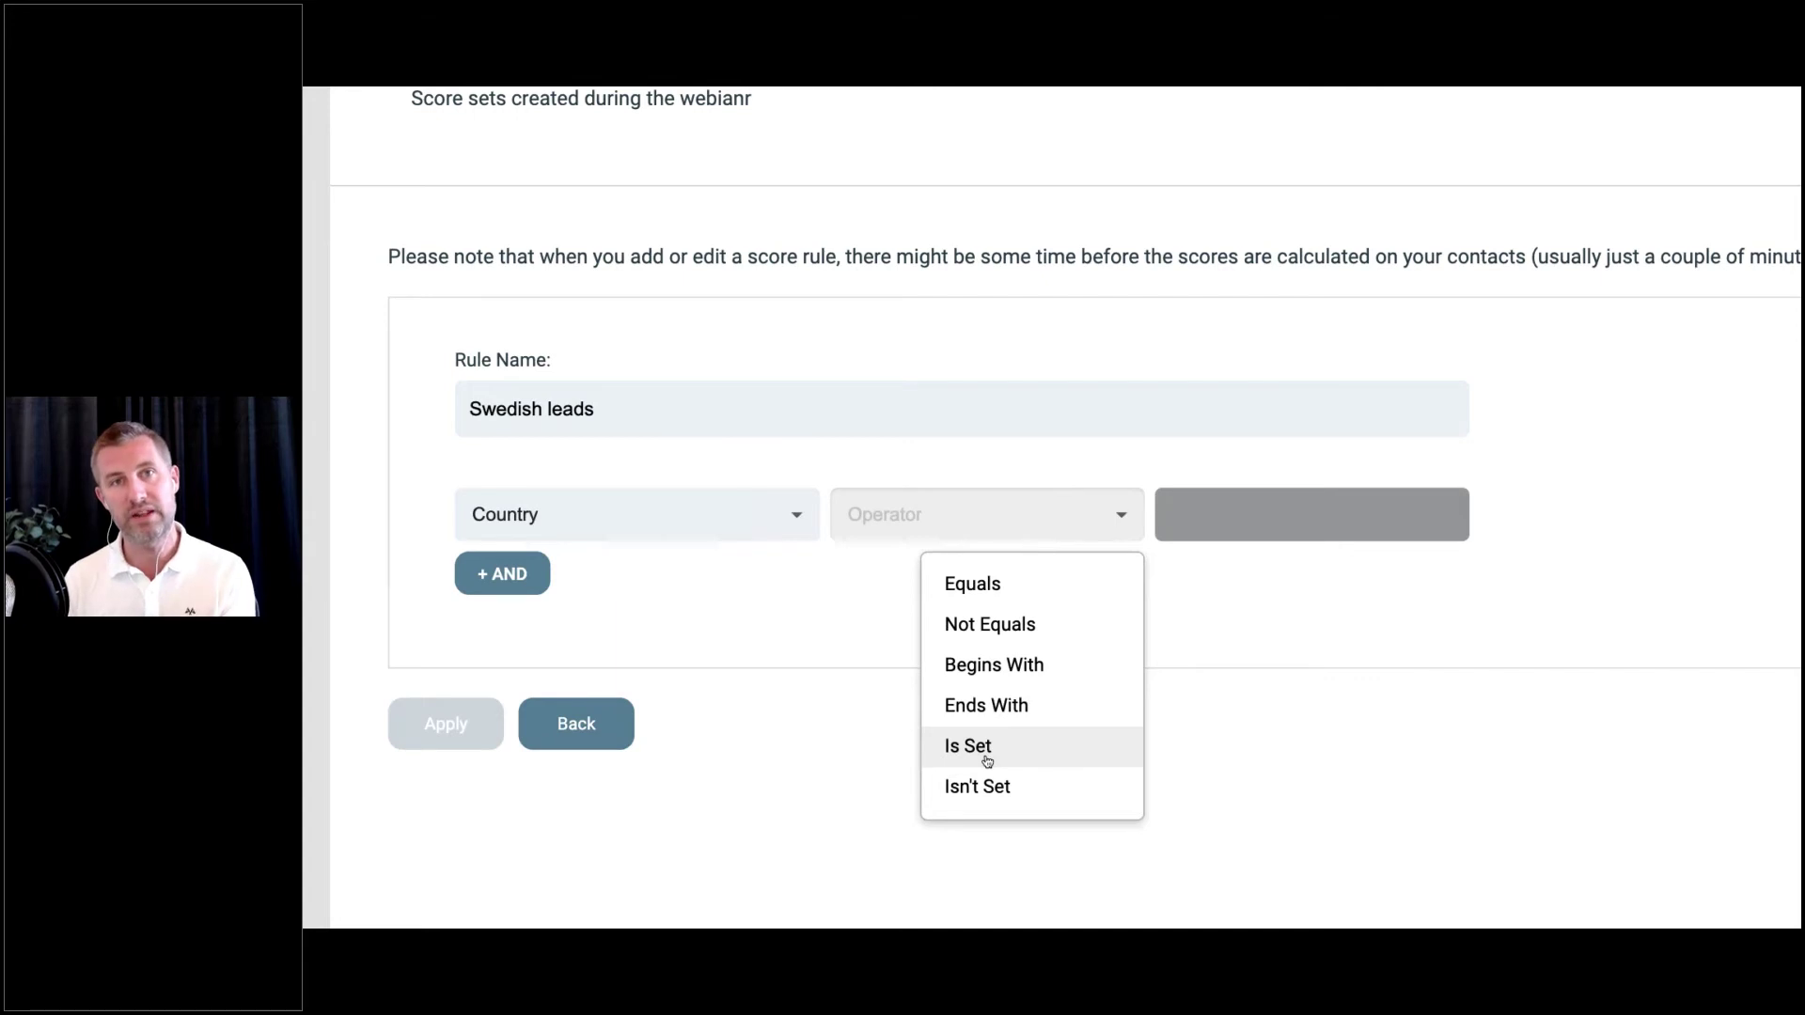
left_click(973, 584)
left_click(1220, 515)
type("Sweden")
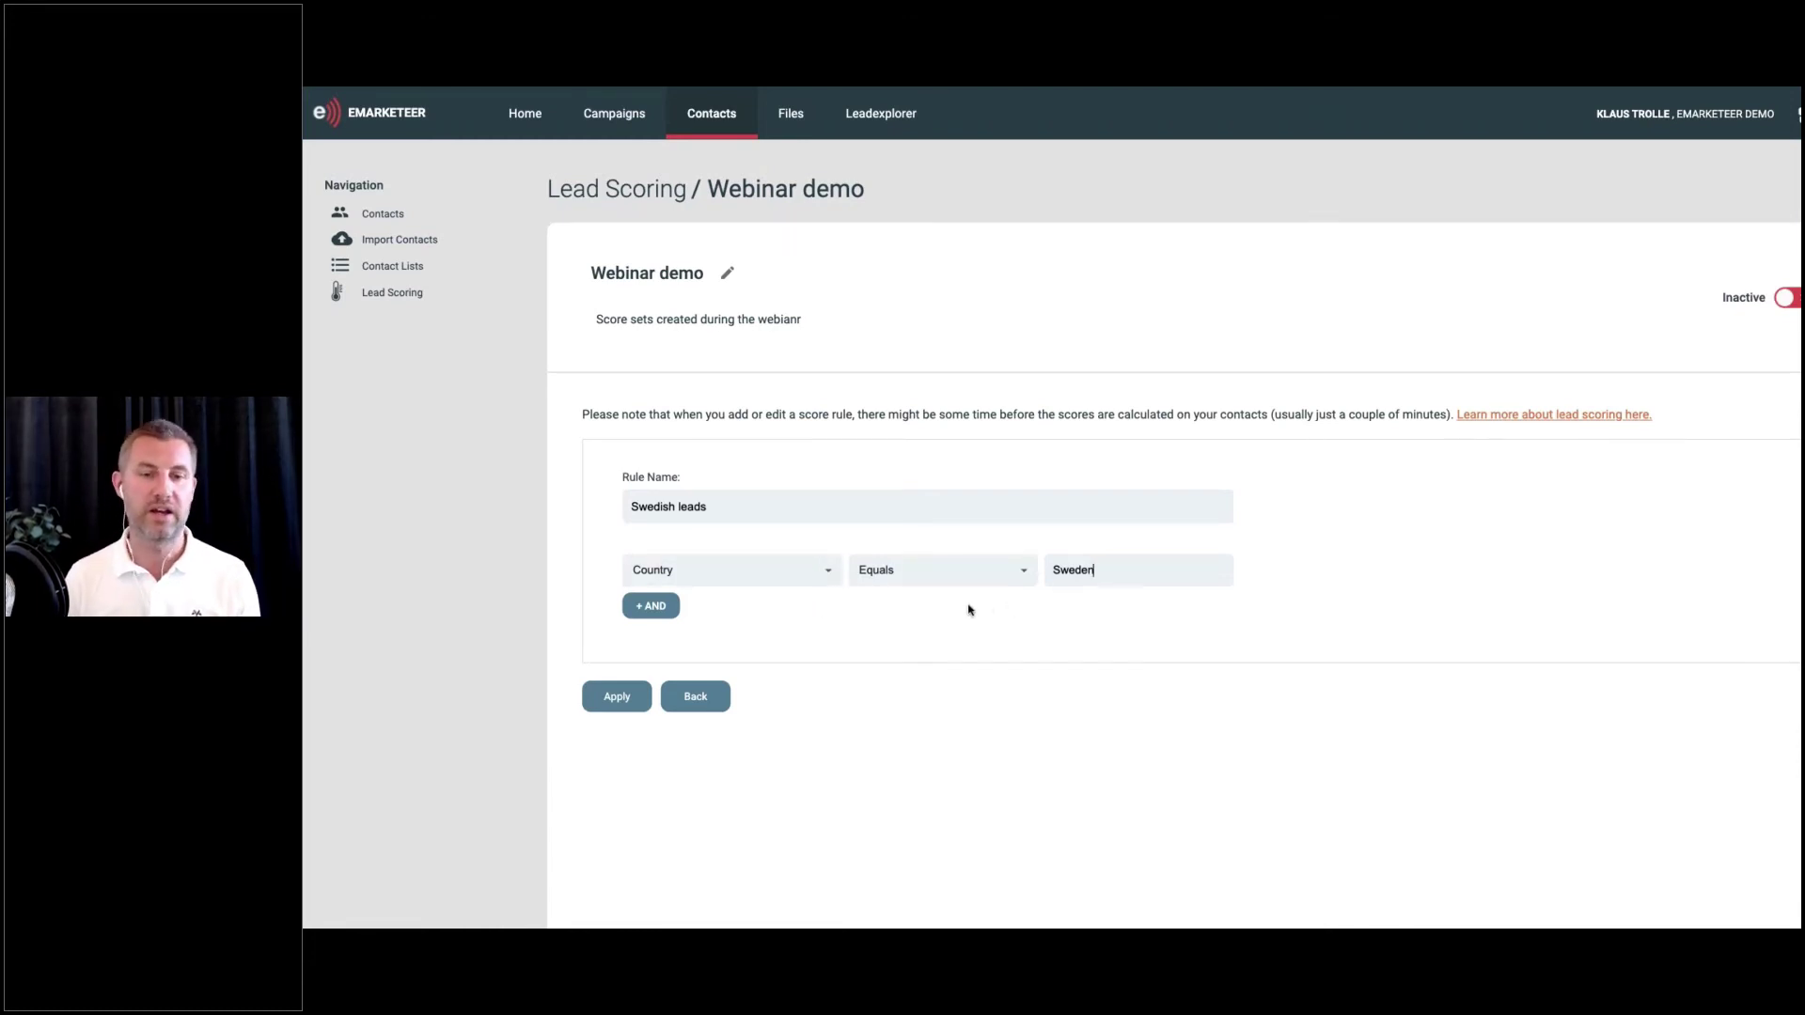
left_click(620, 701)
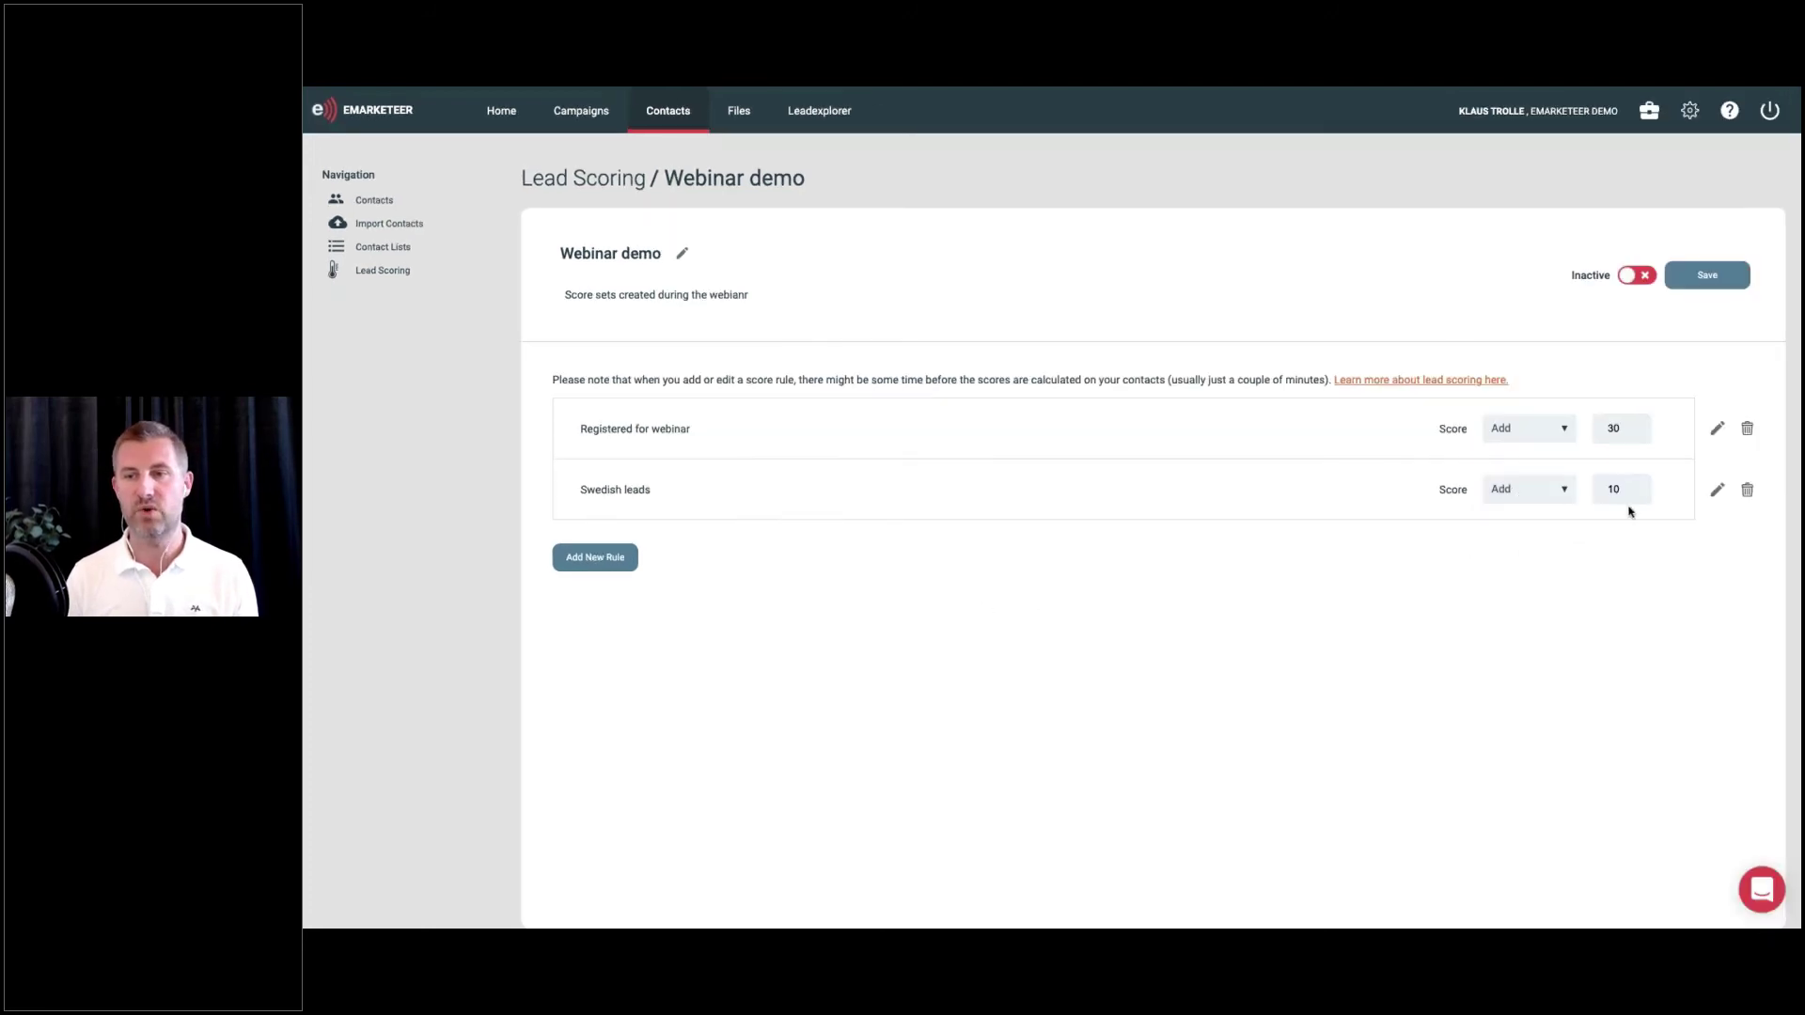
double_click(1626, 487)
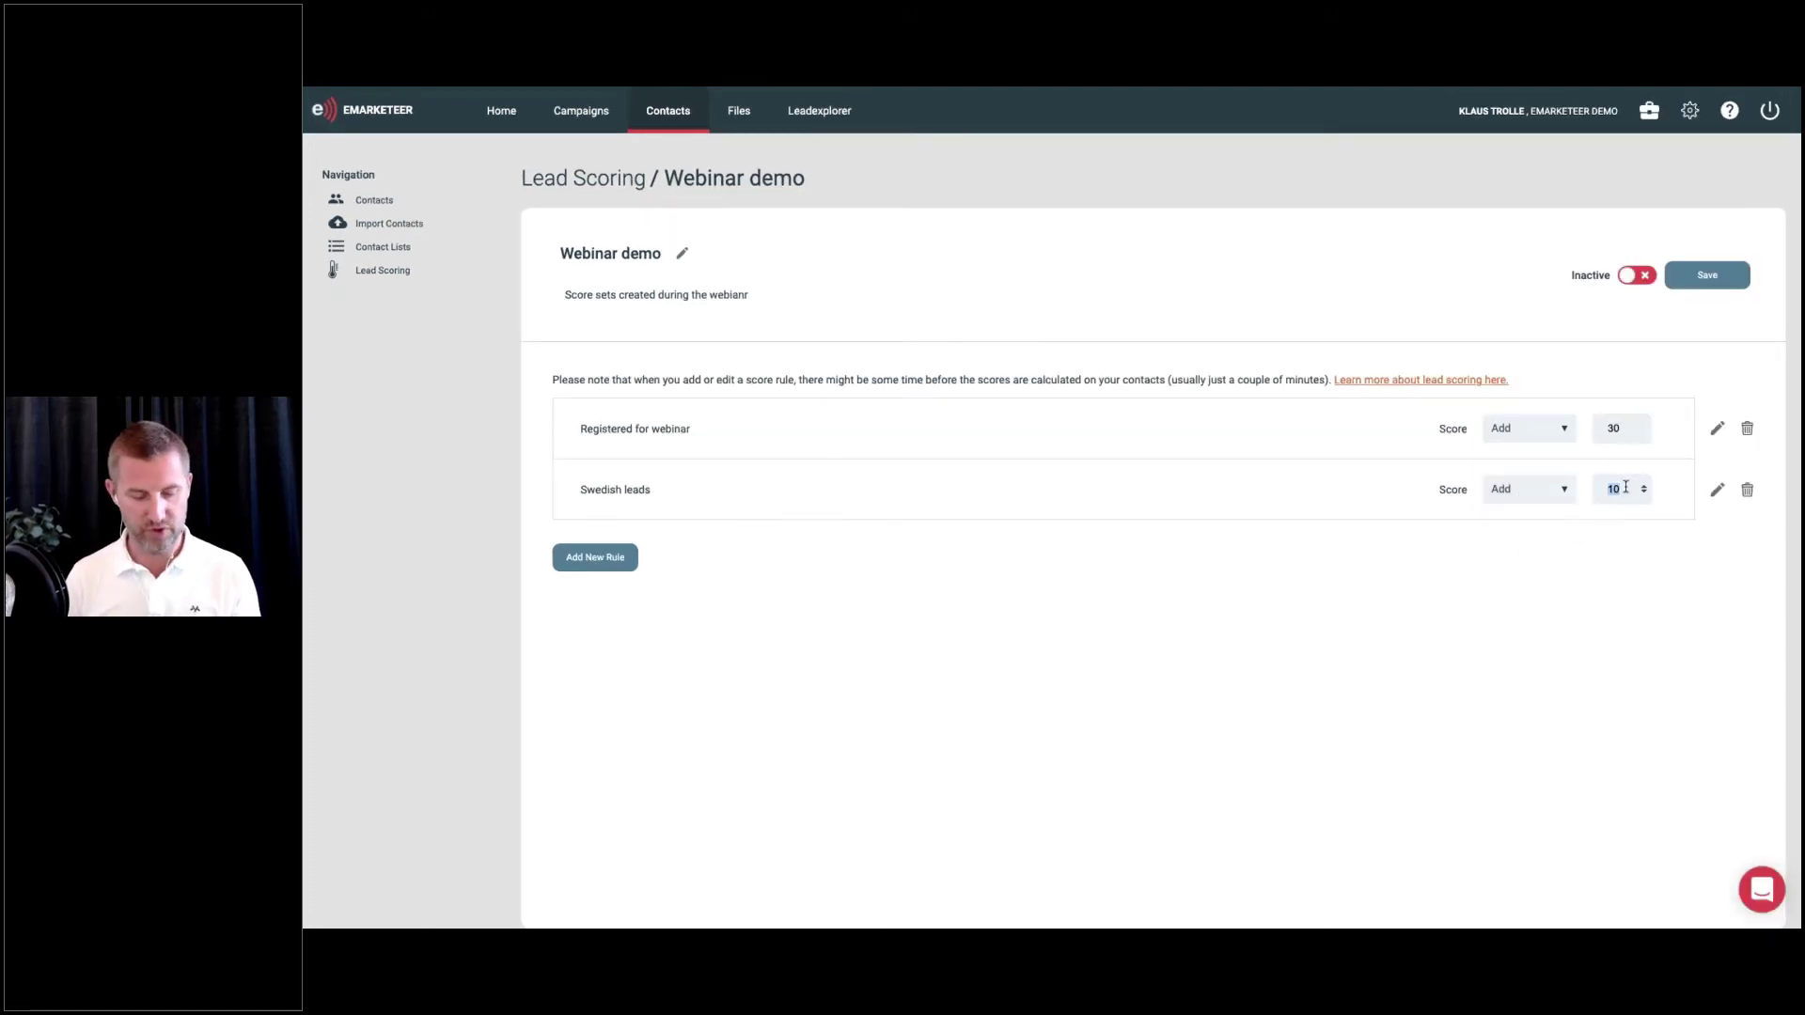
type("5")
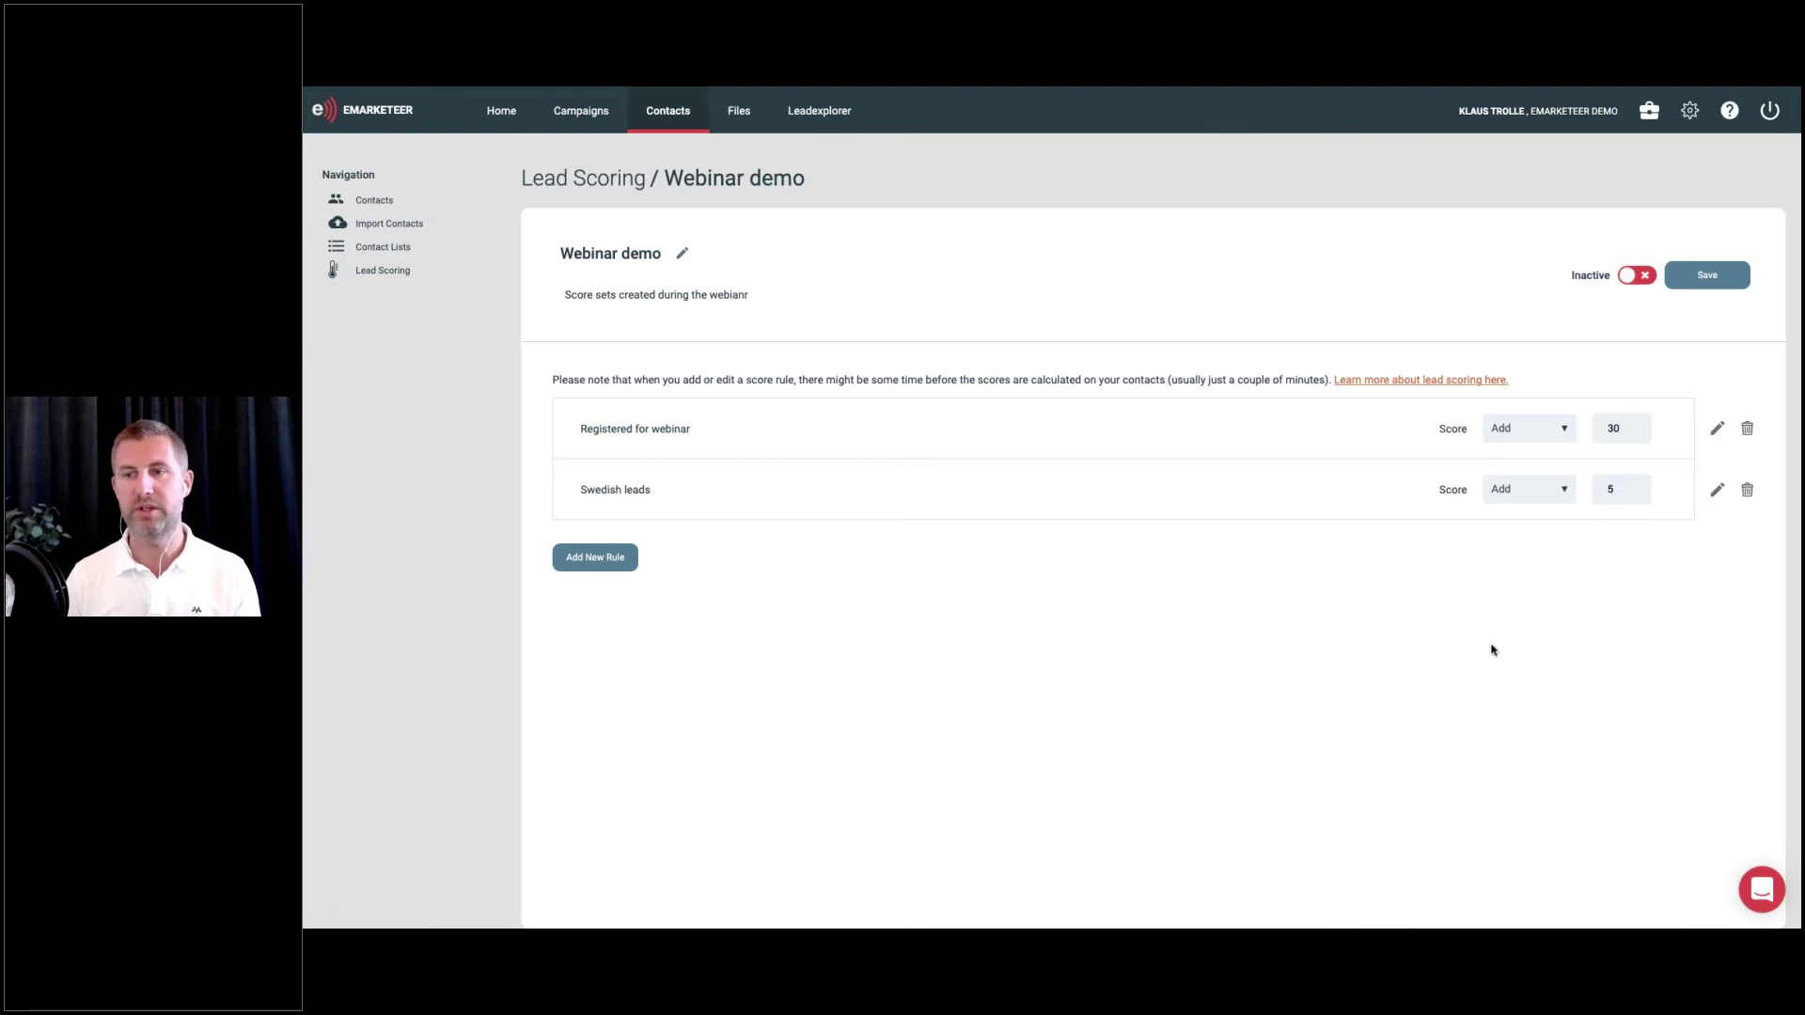
Add a 'Students' rule with condition Title equals Student and apply it
left_click(590, 564)
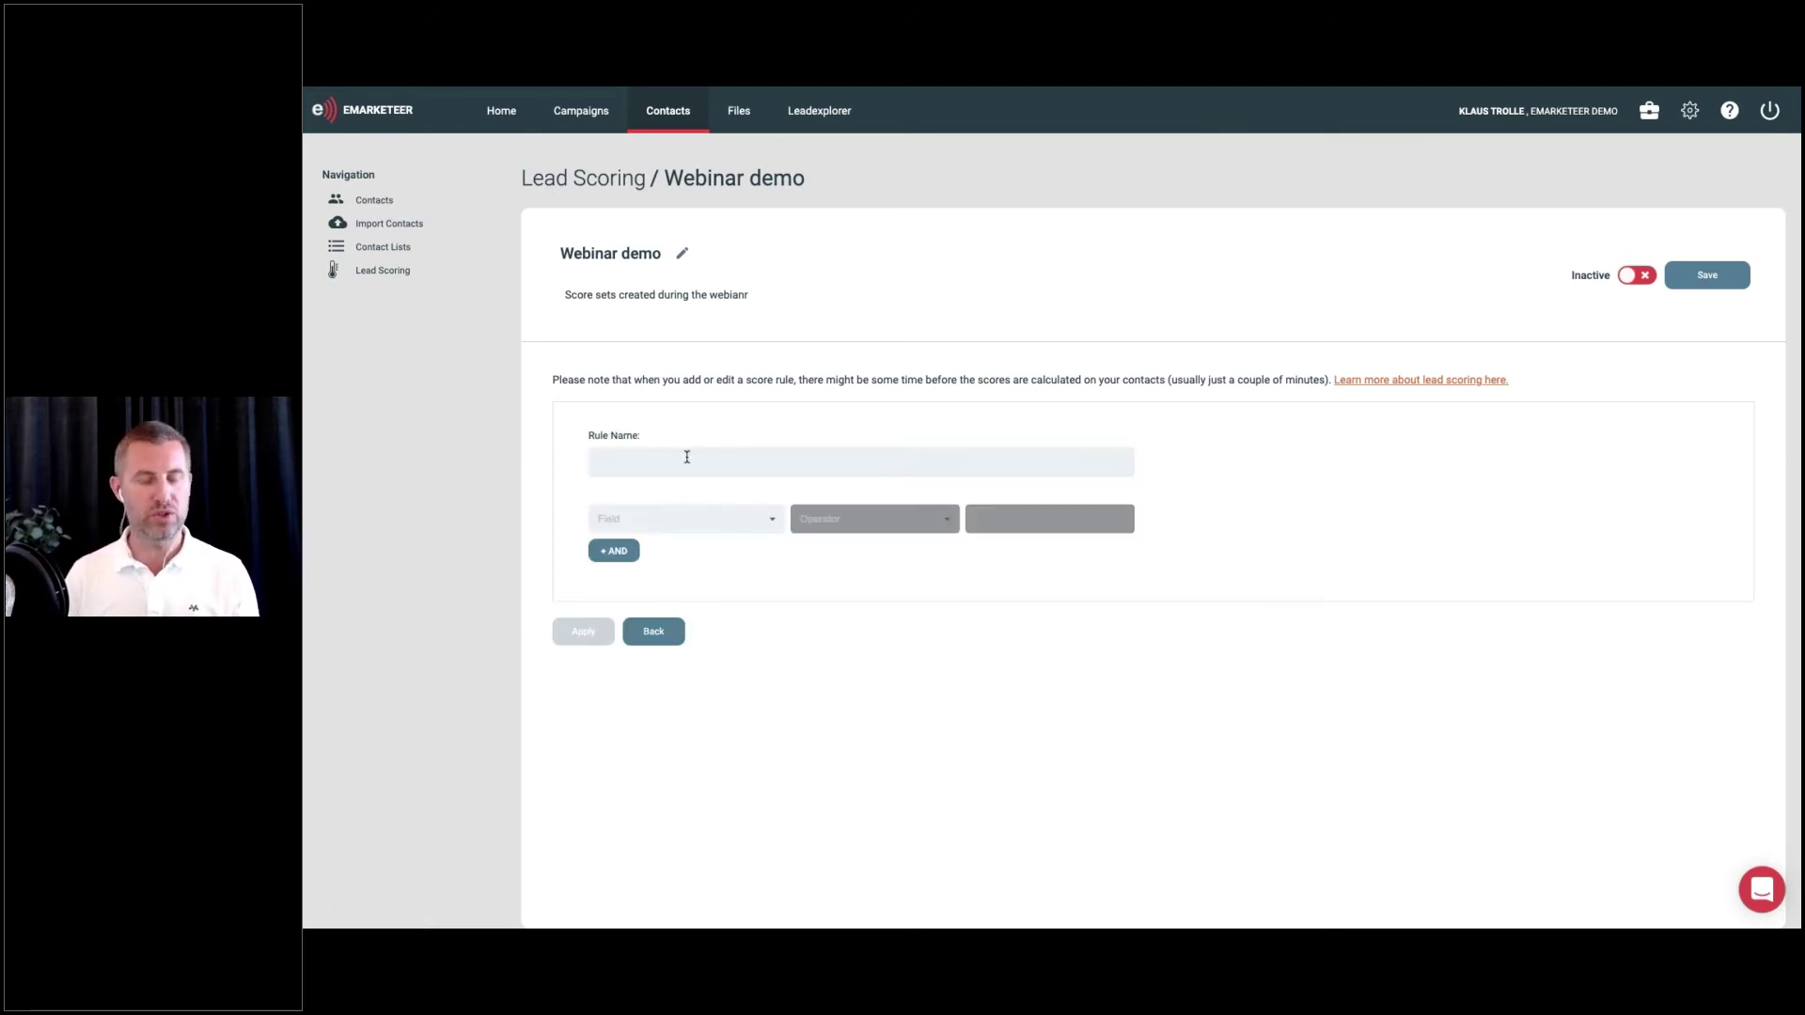
type("Stu")
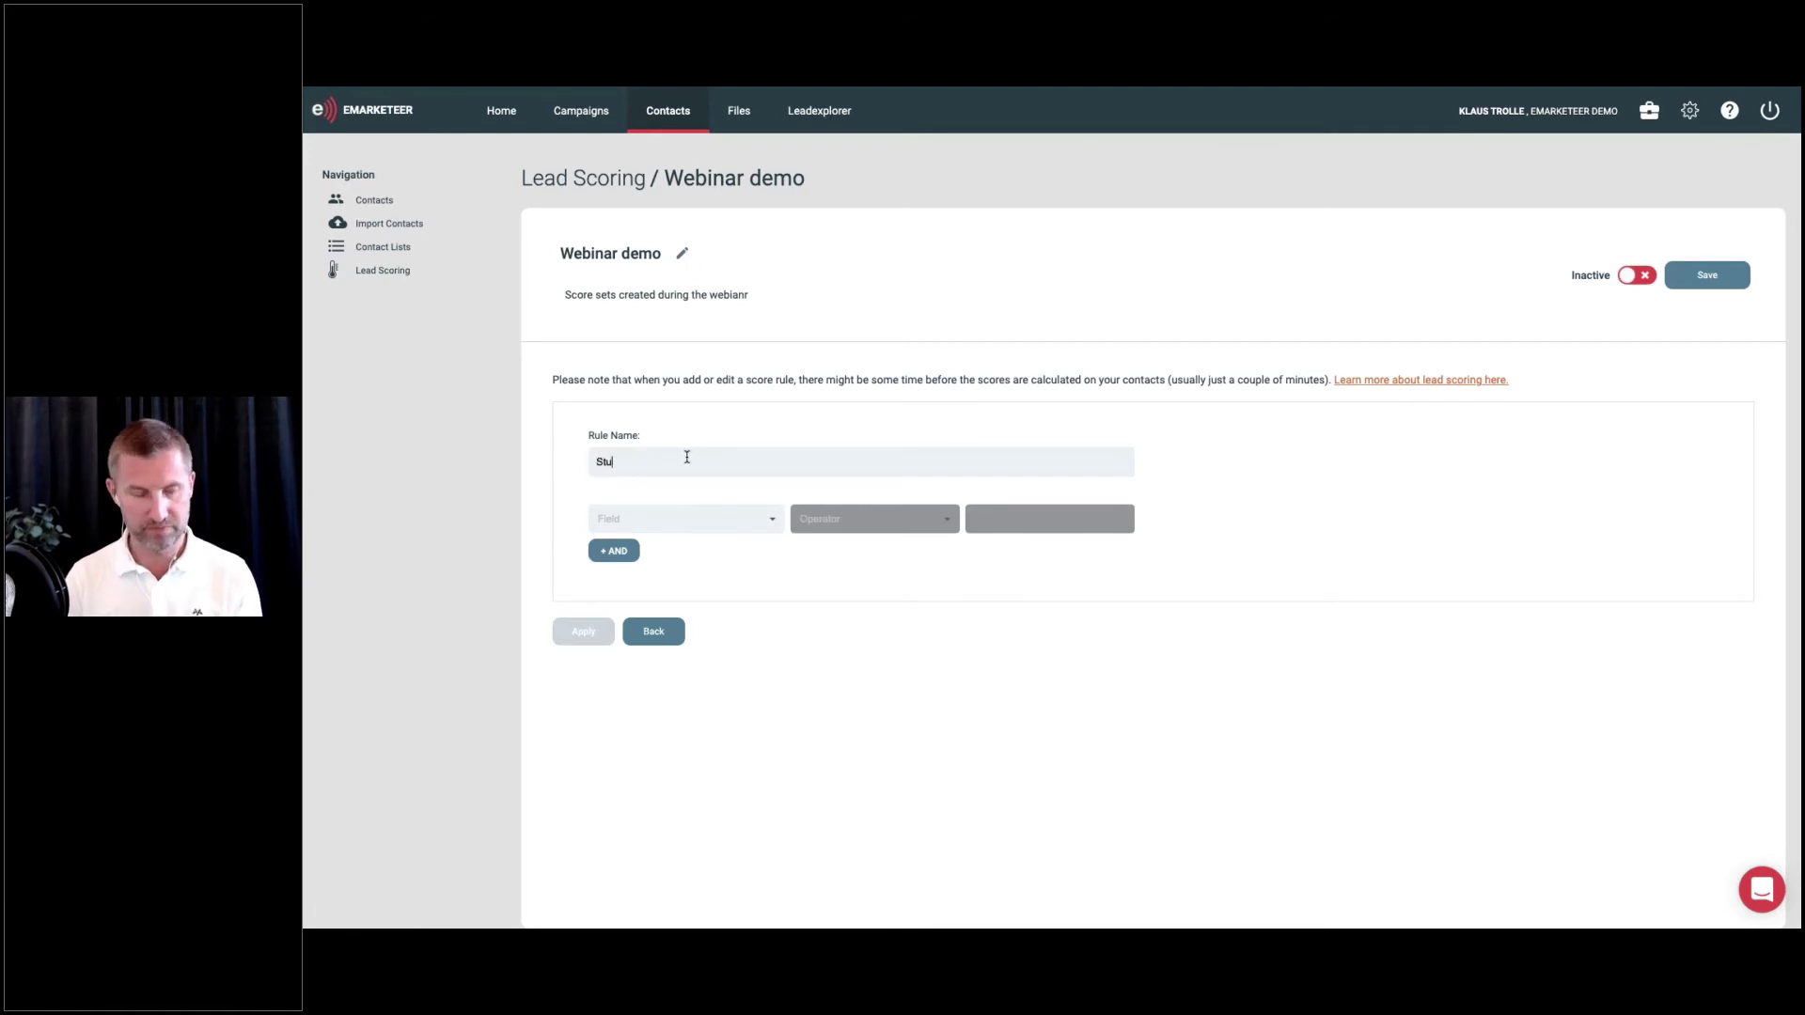
type("dents")
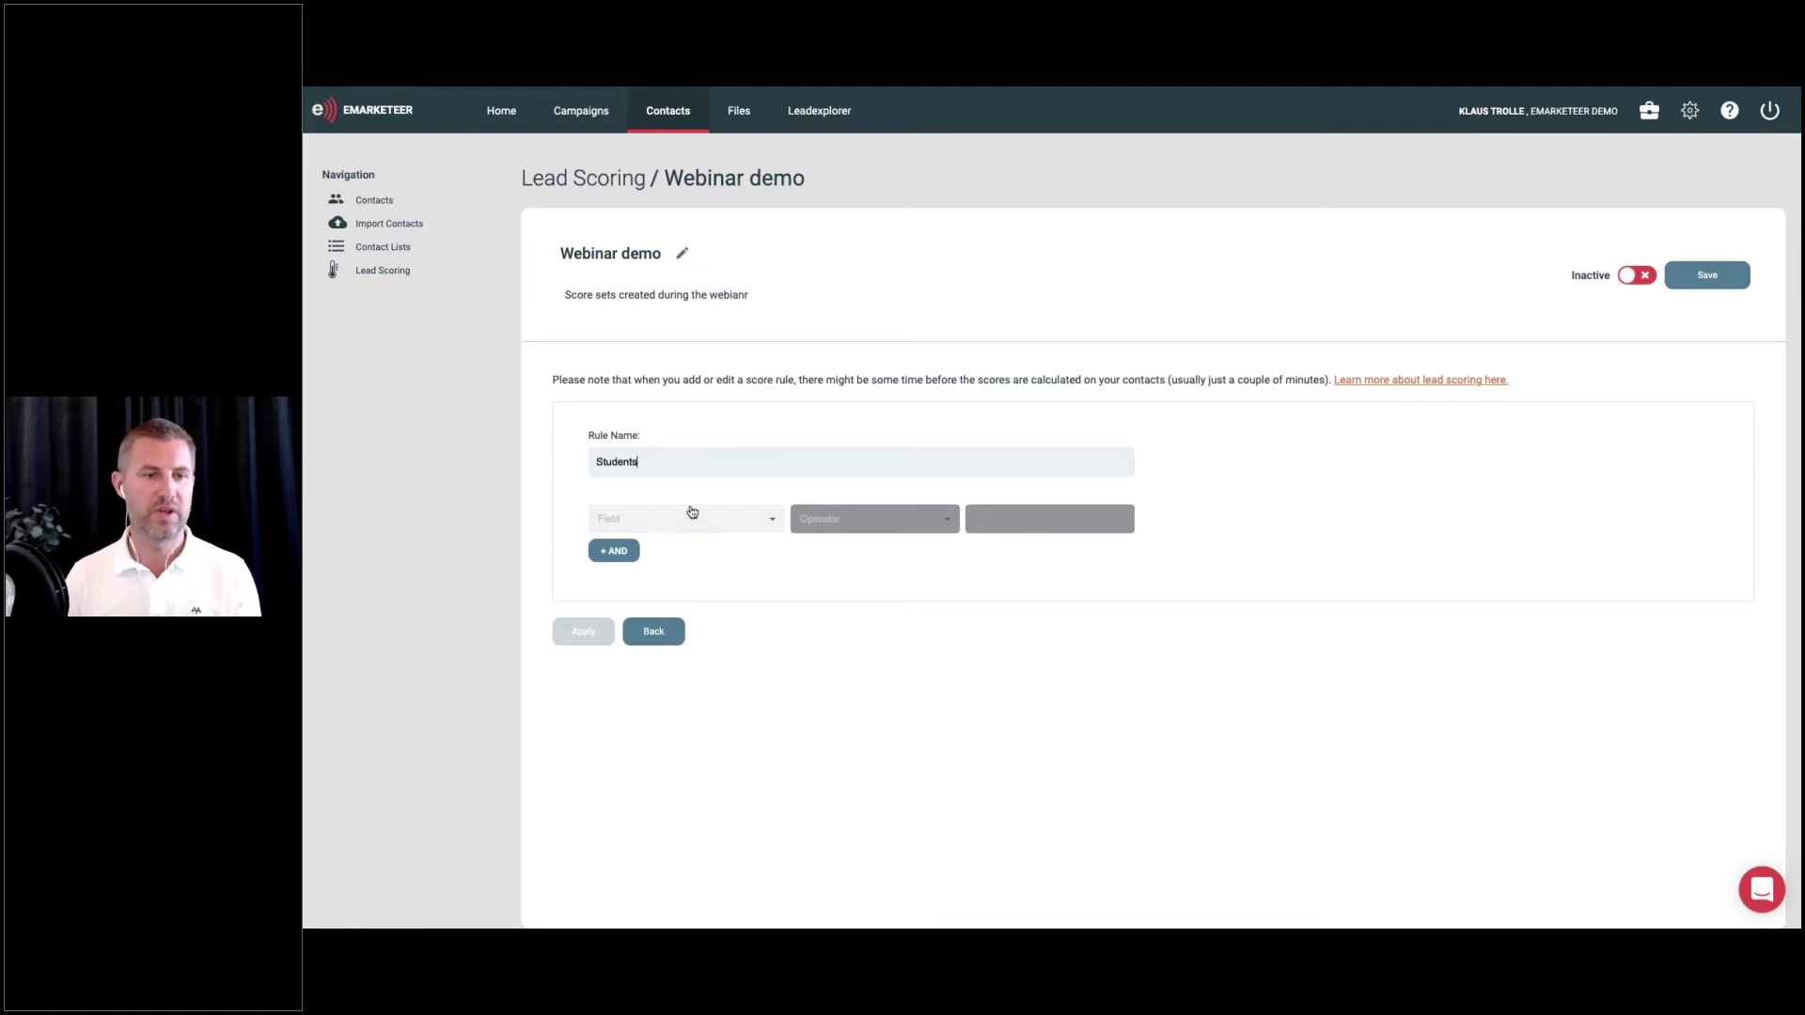
left_click(727, 524)
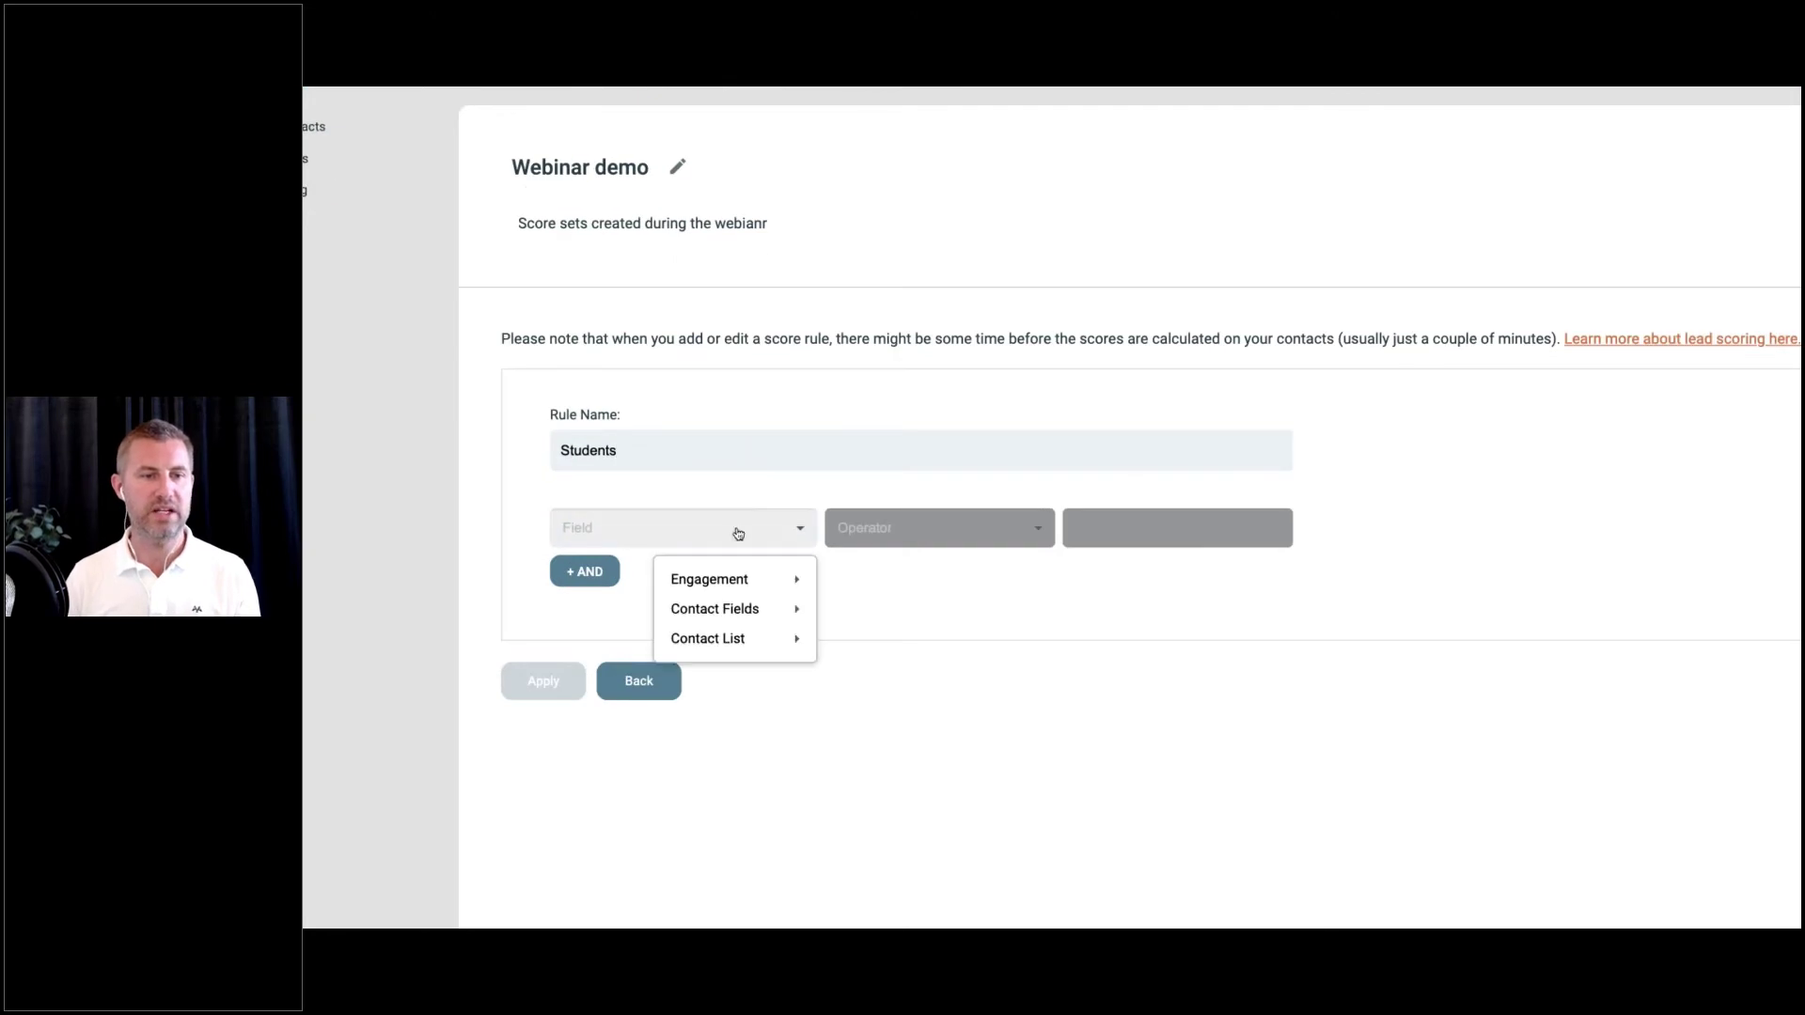
mouse_move(752, 613)
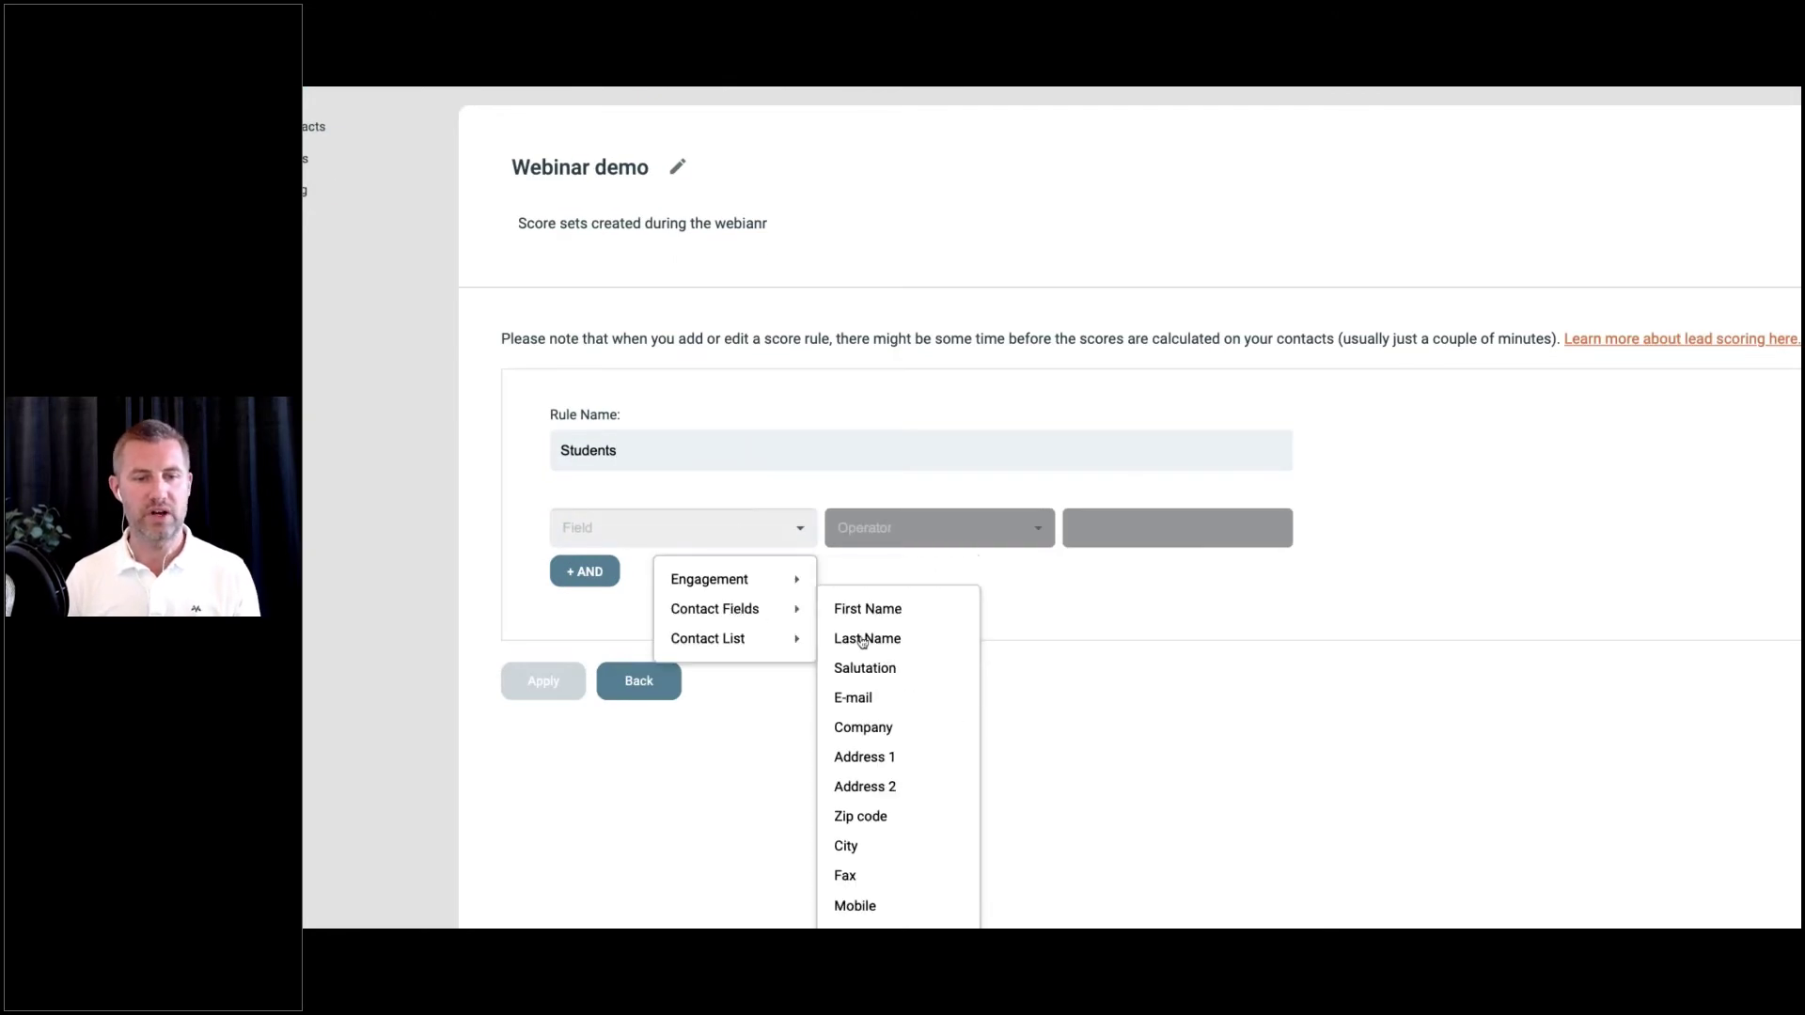
scroll(867, 734, "down", 3)
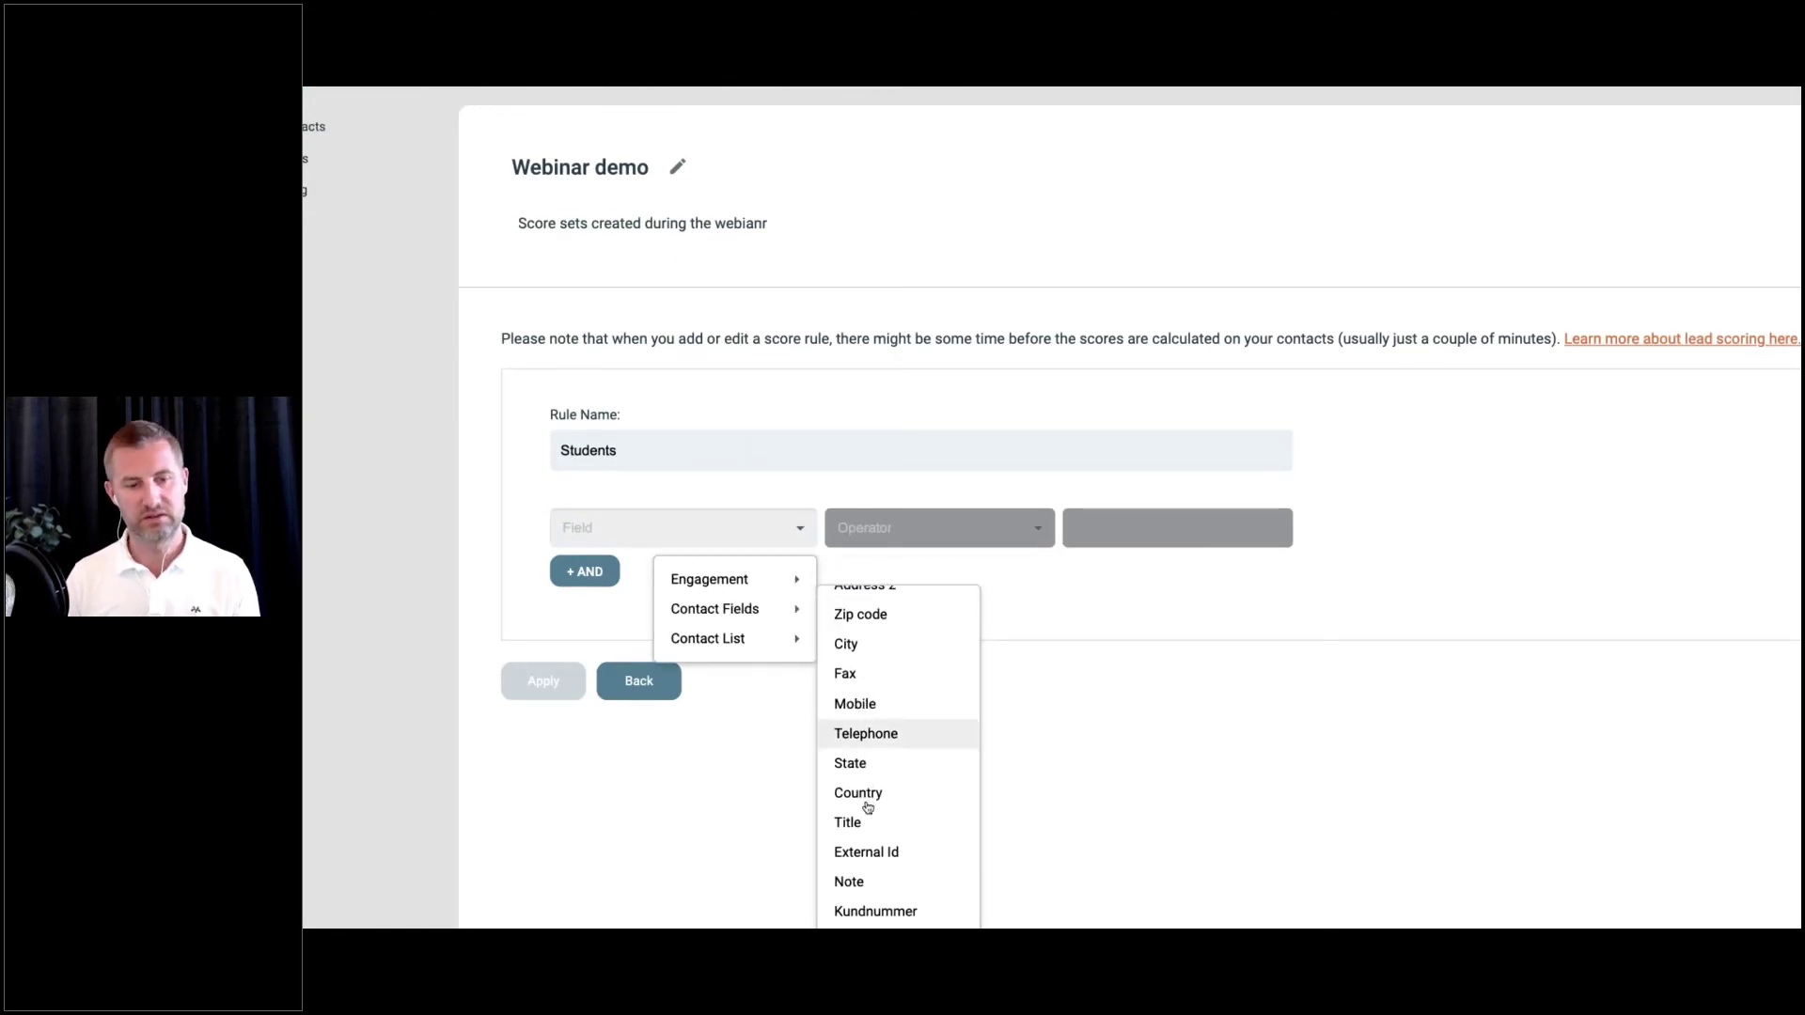
left_click(864, 824)
left_click(945, 540)
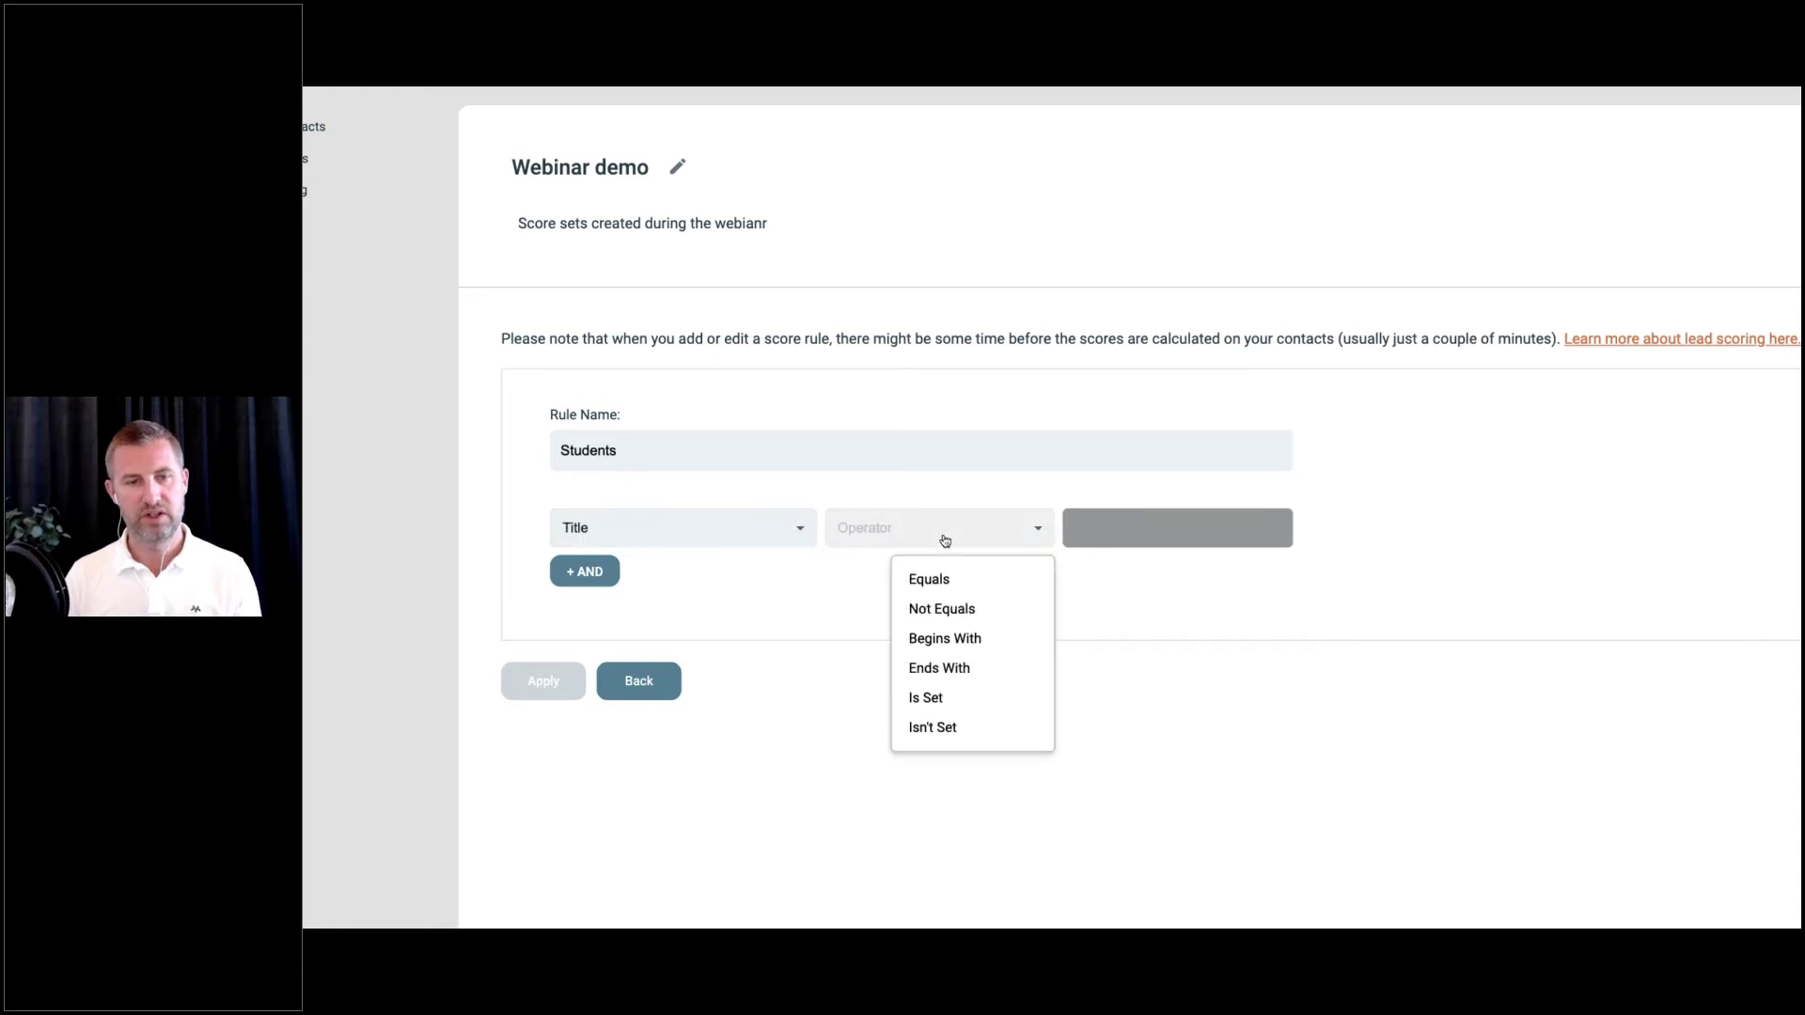
left_click(949, 590)
left_click(1144, 528)
type("St")
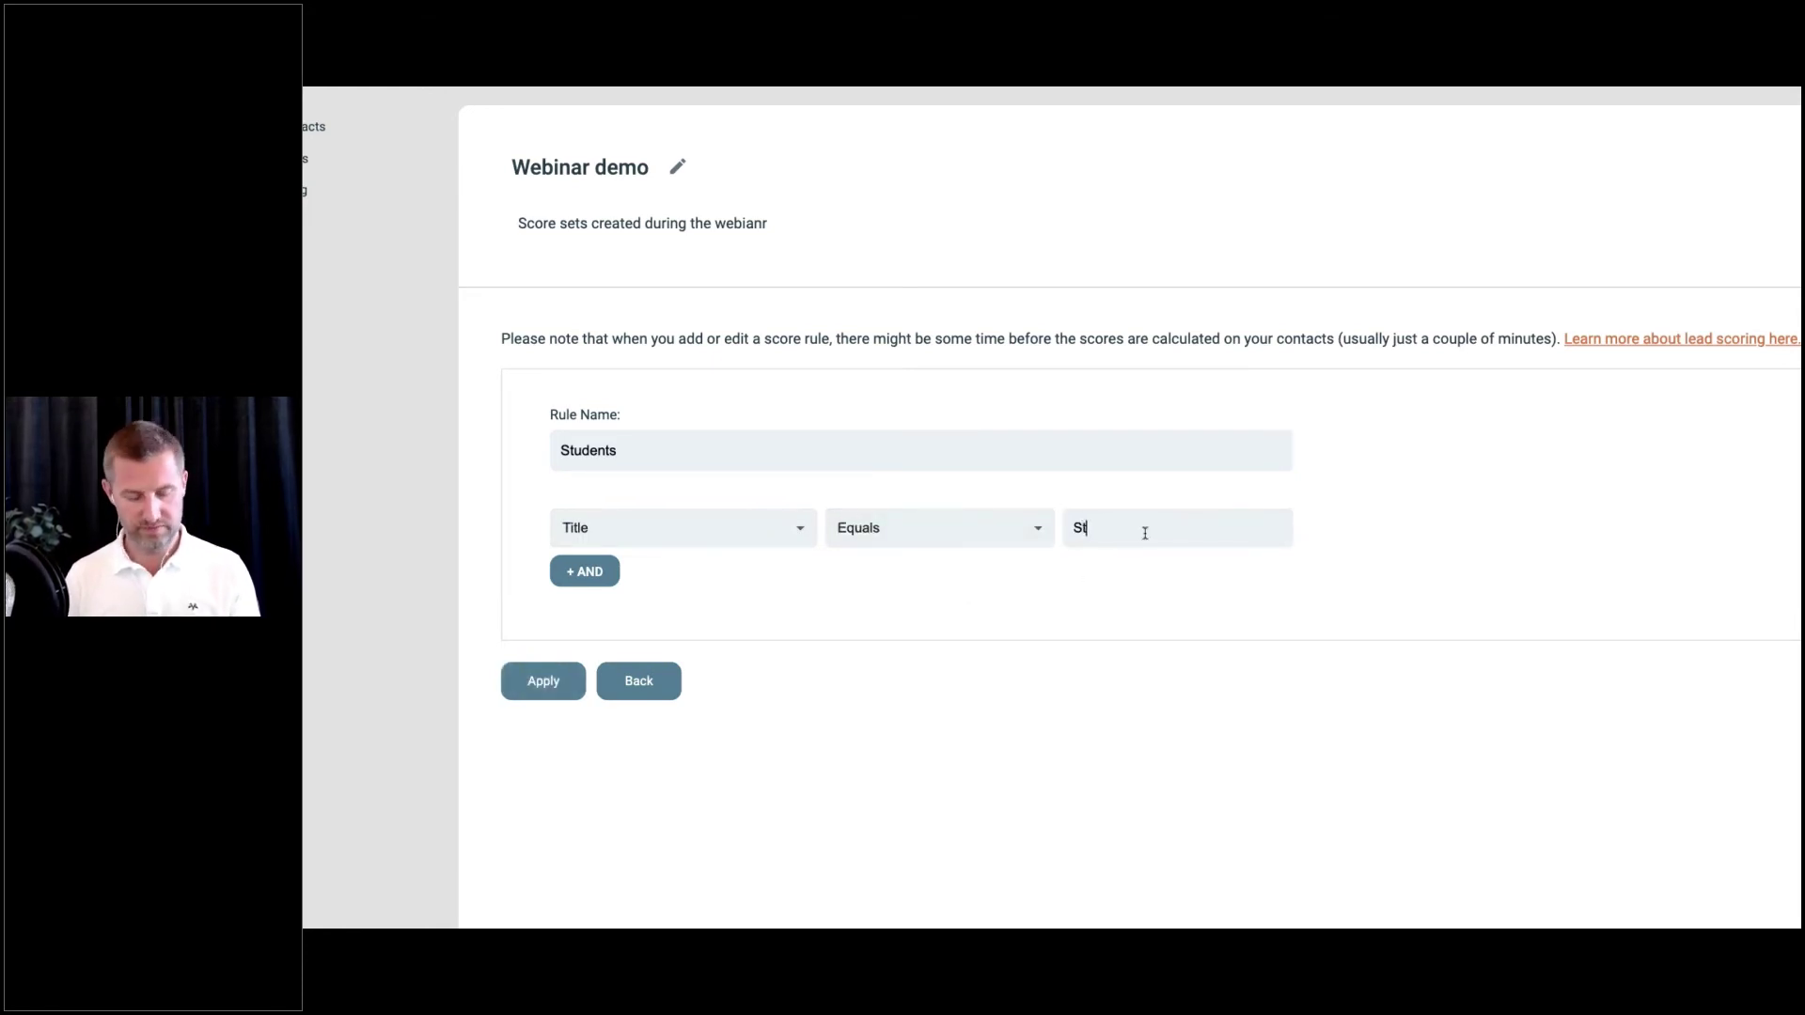
type("udent")
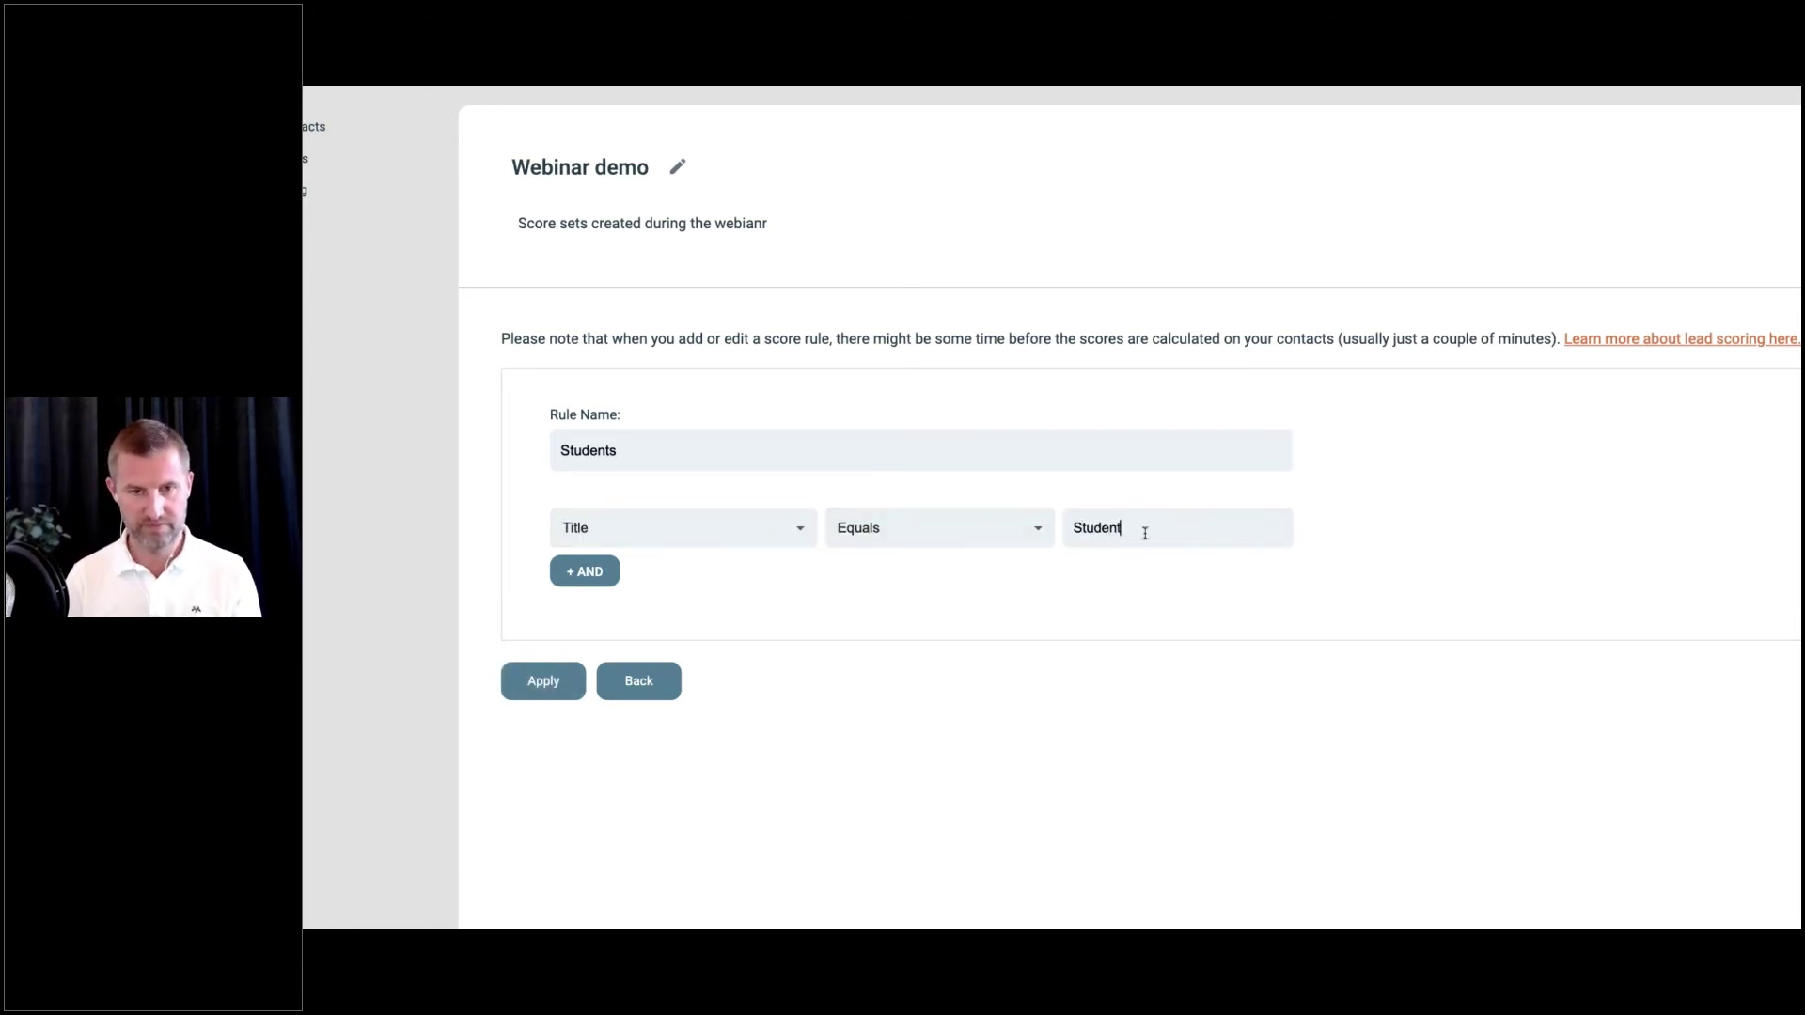
left_click(555, 687)
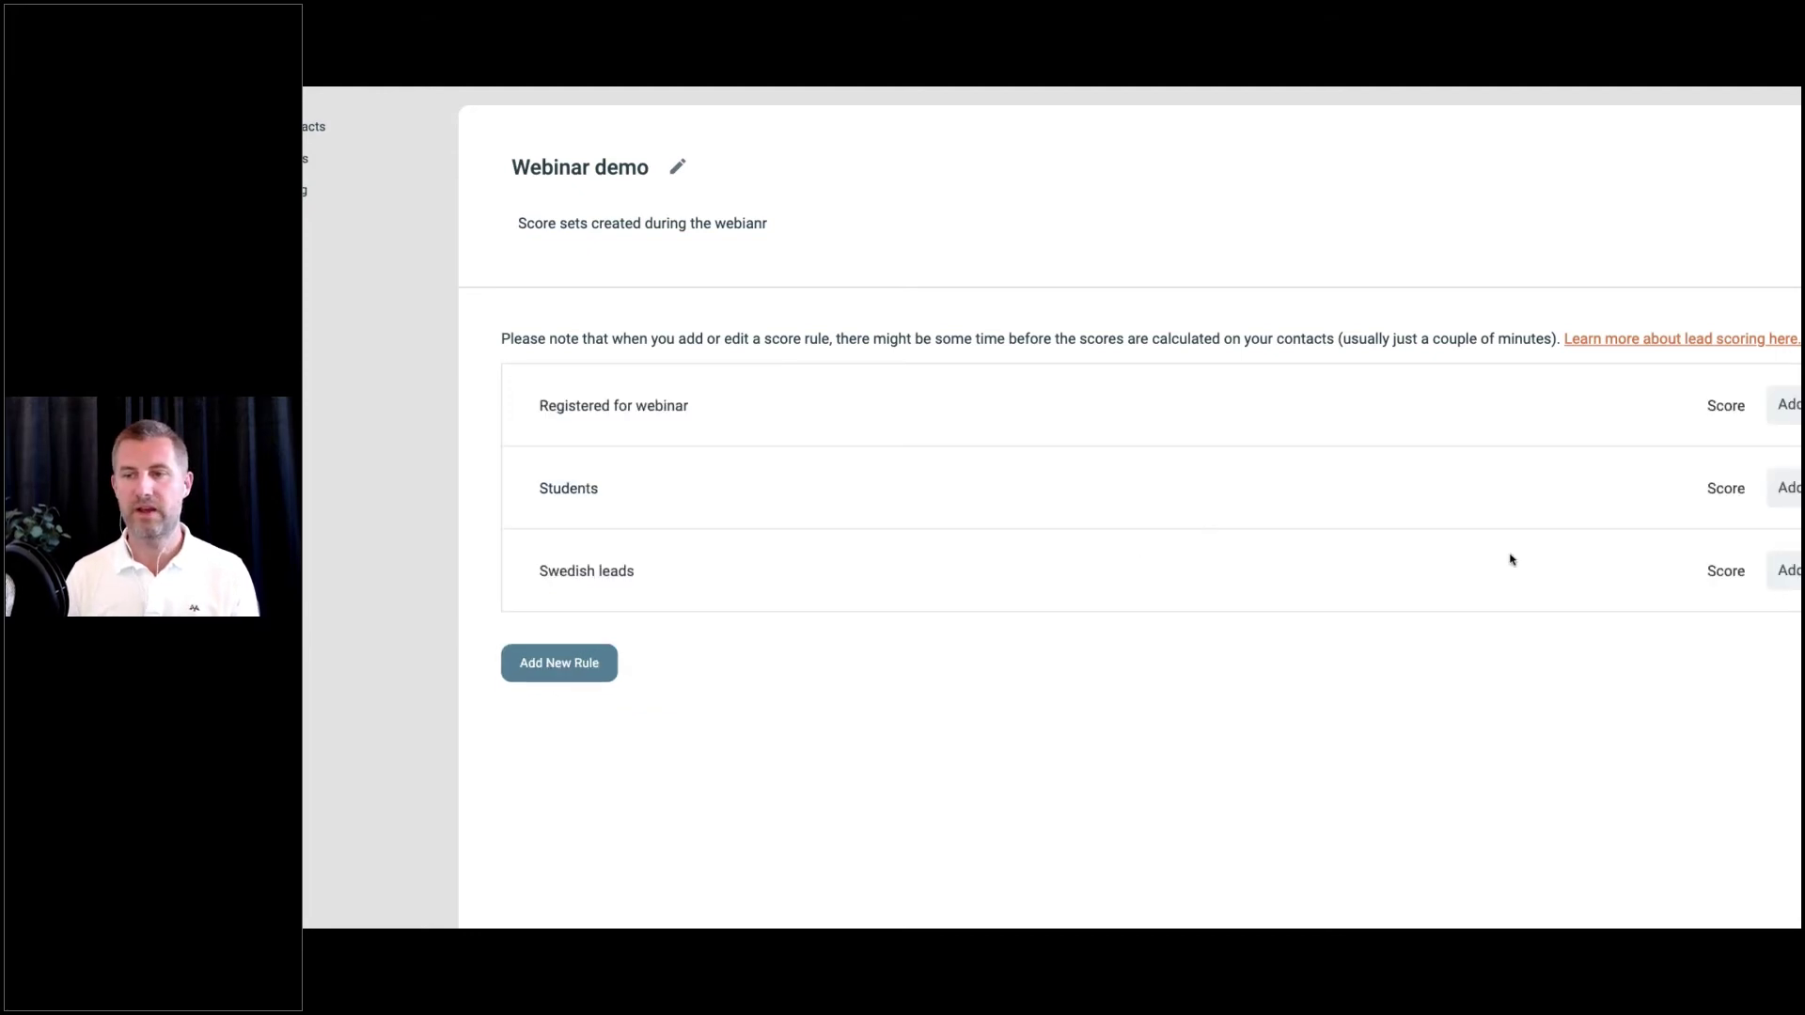
Switch the Swedish leads rule from adding to removing points
left_click(1391, 570)
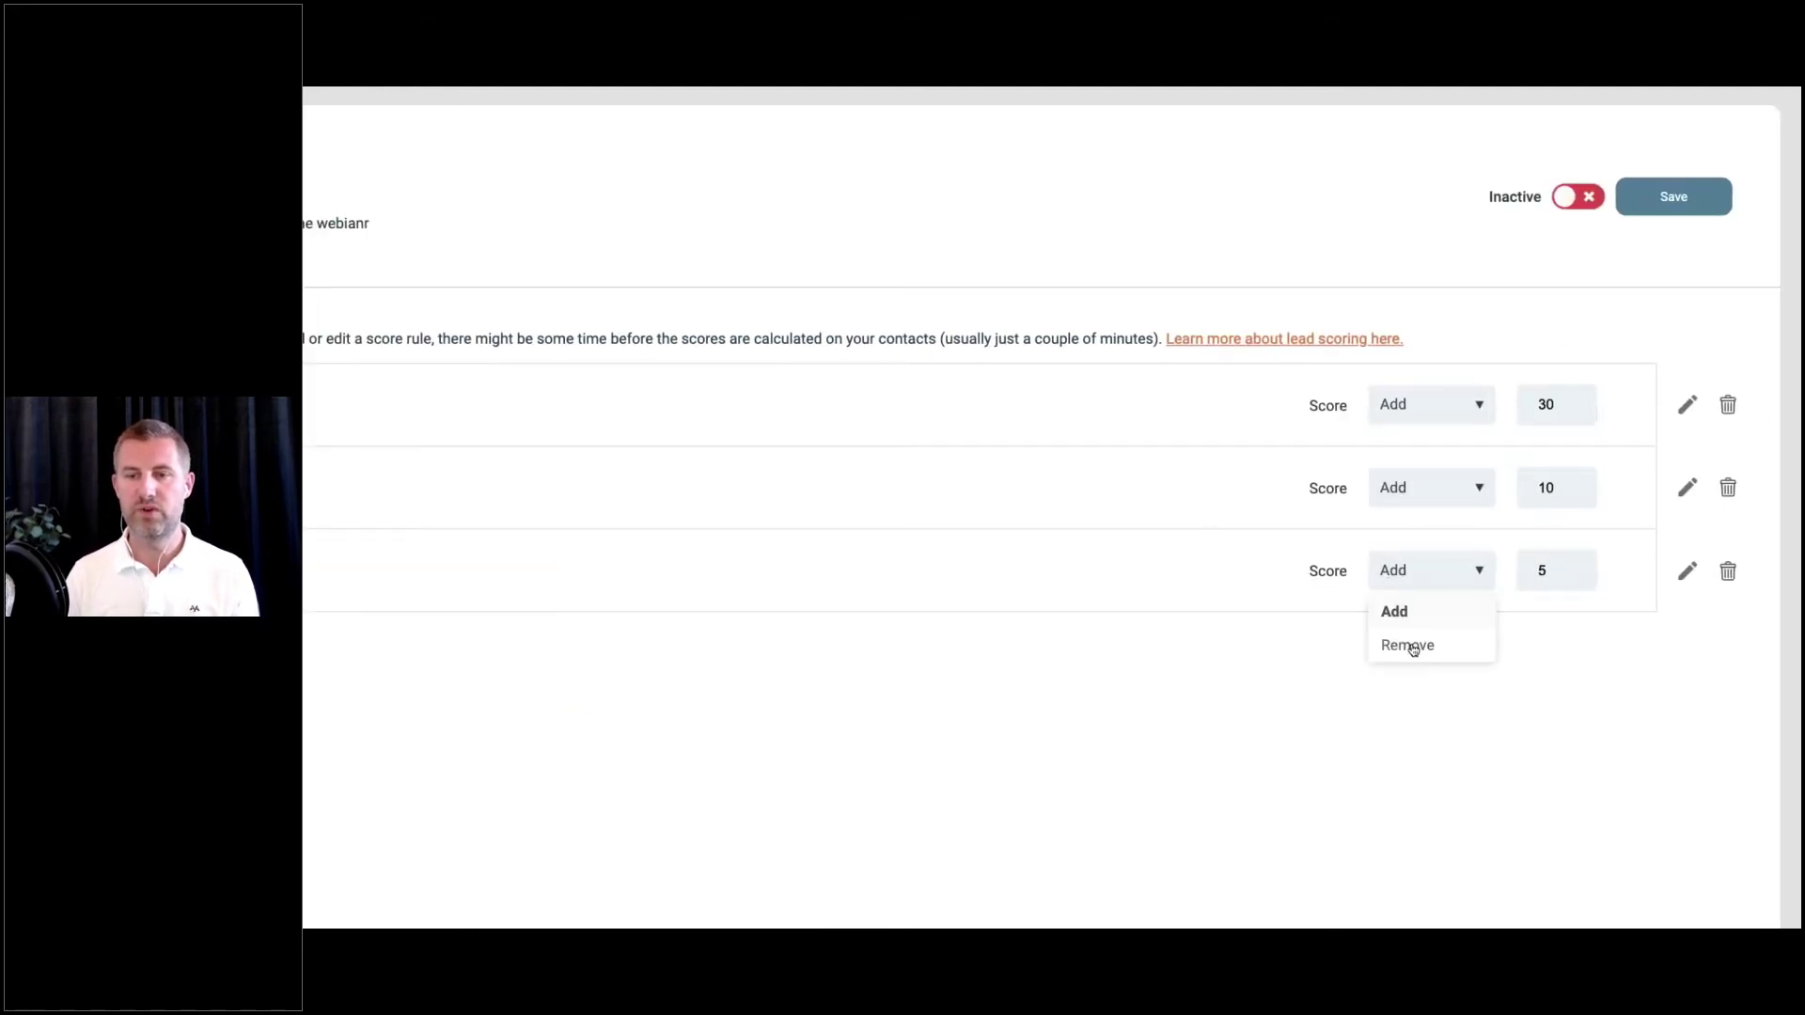
left_click(1410, 642)
double_click(1556, 569)
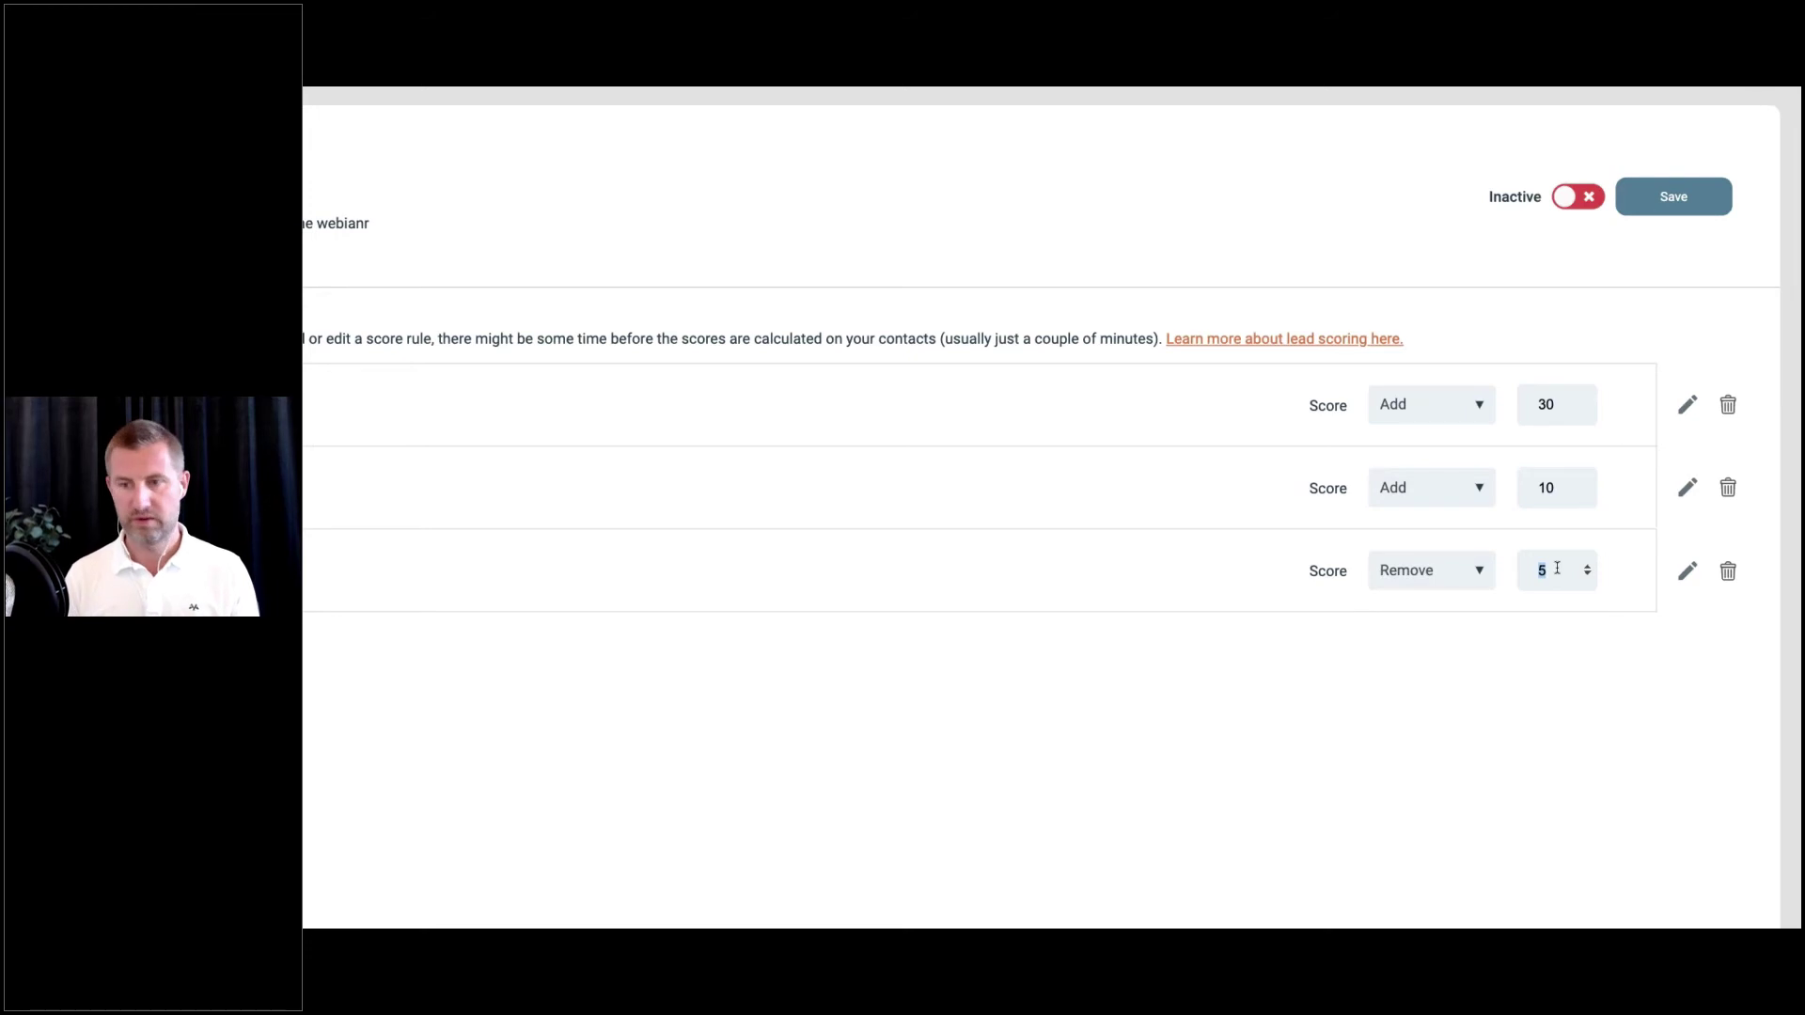
Set the Swedish leads score to 40 and save the Webinar demo score set
type("490")
key("BackSpace")
key("BackSpace")
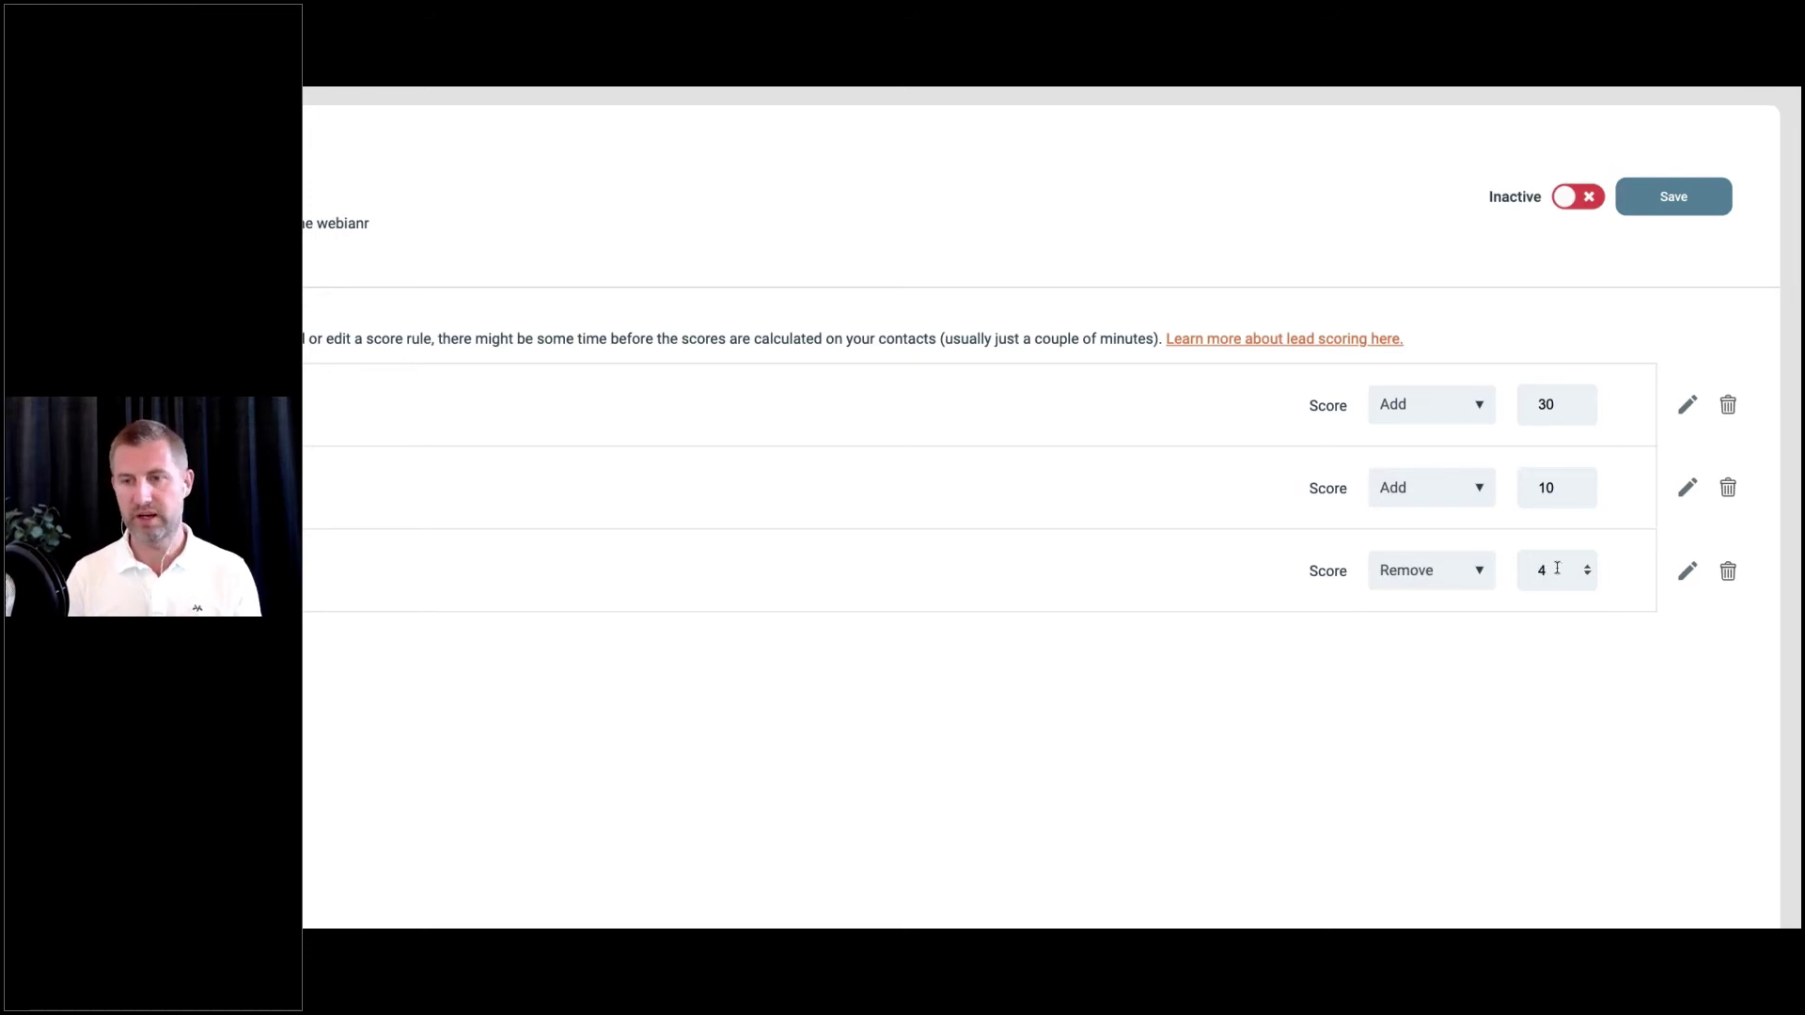
type("0")
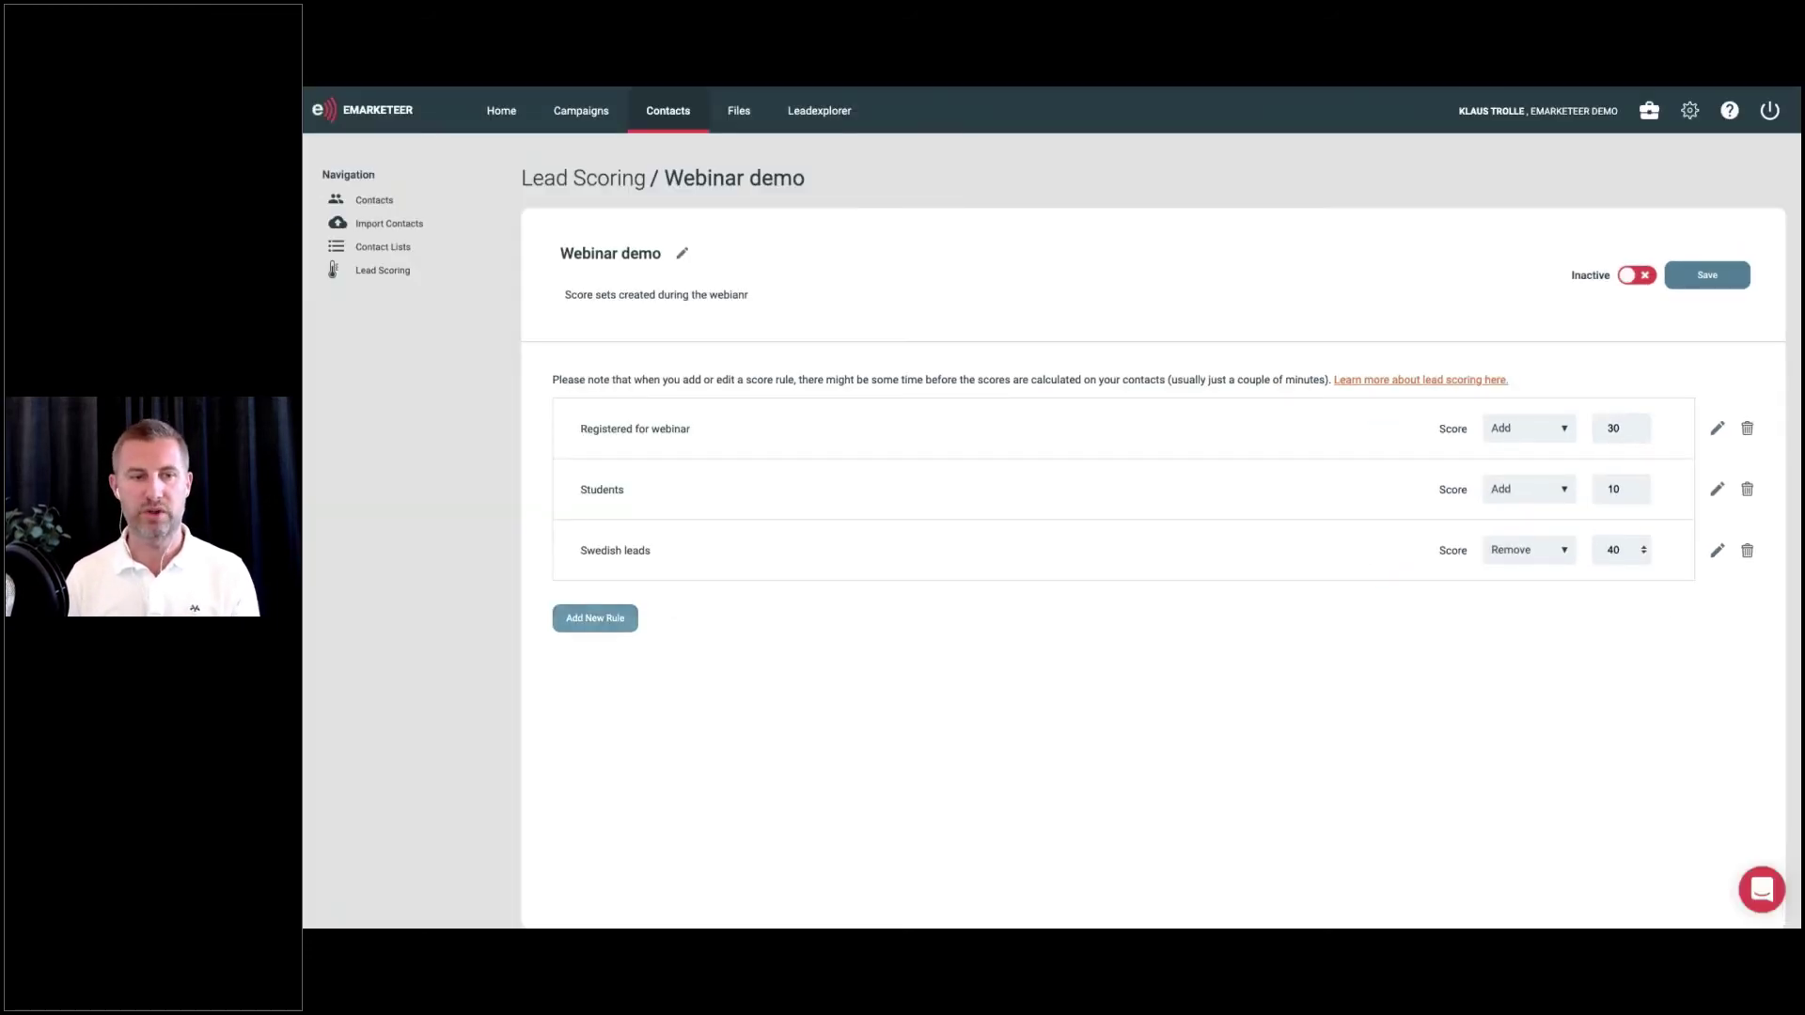
left_click(1688, 251)
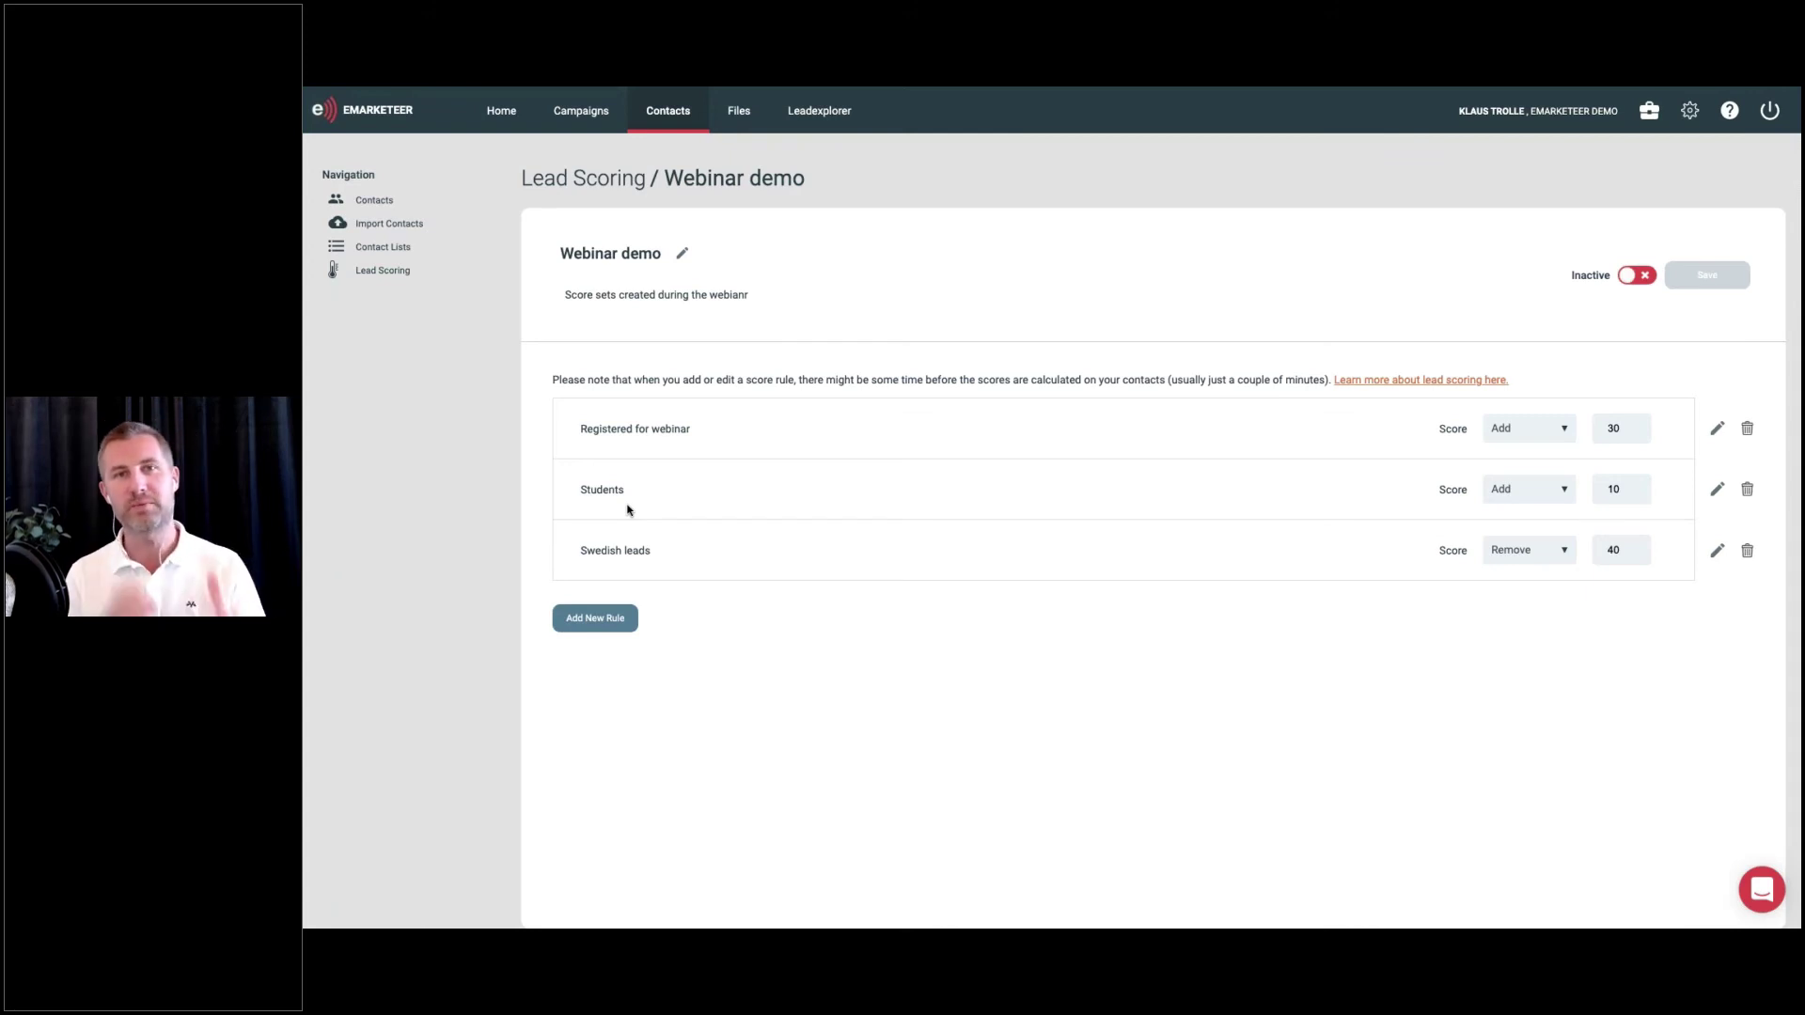
Add a new score rule named 'Website visits' and browse the Engagement > Website field choices
left_click(595, 618)
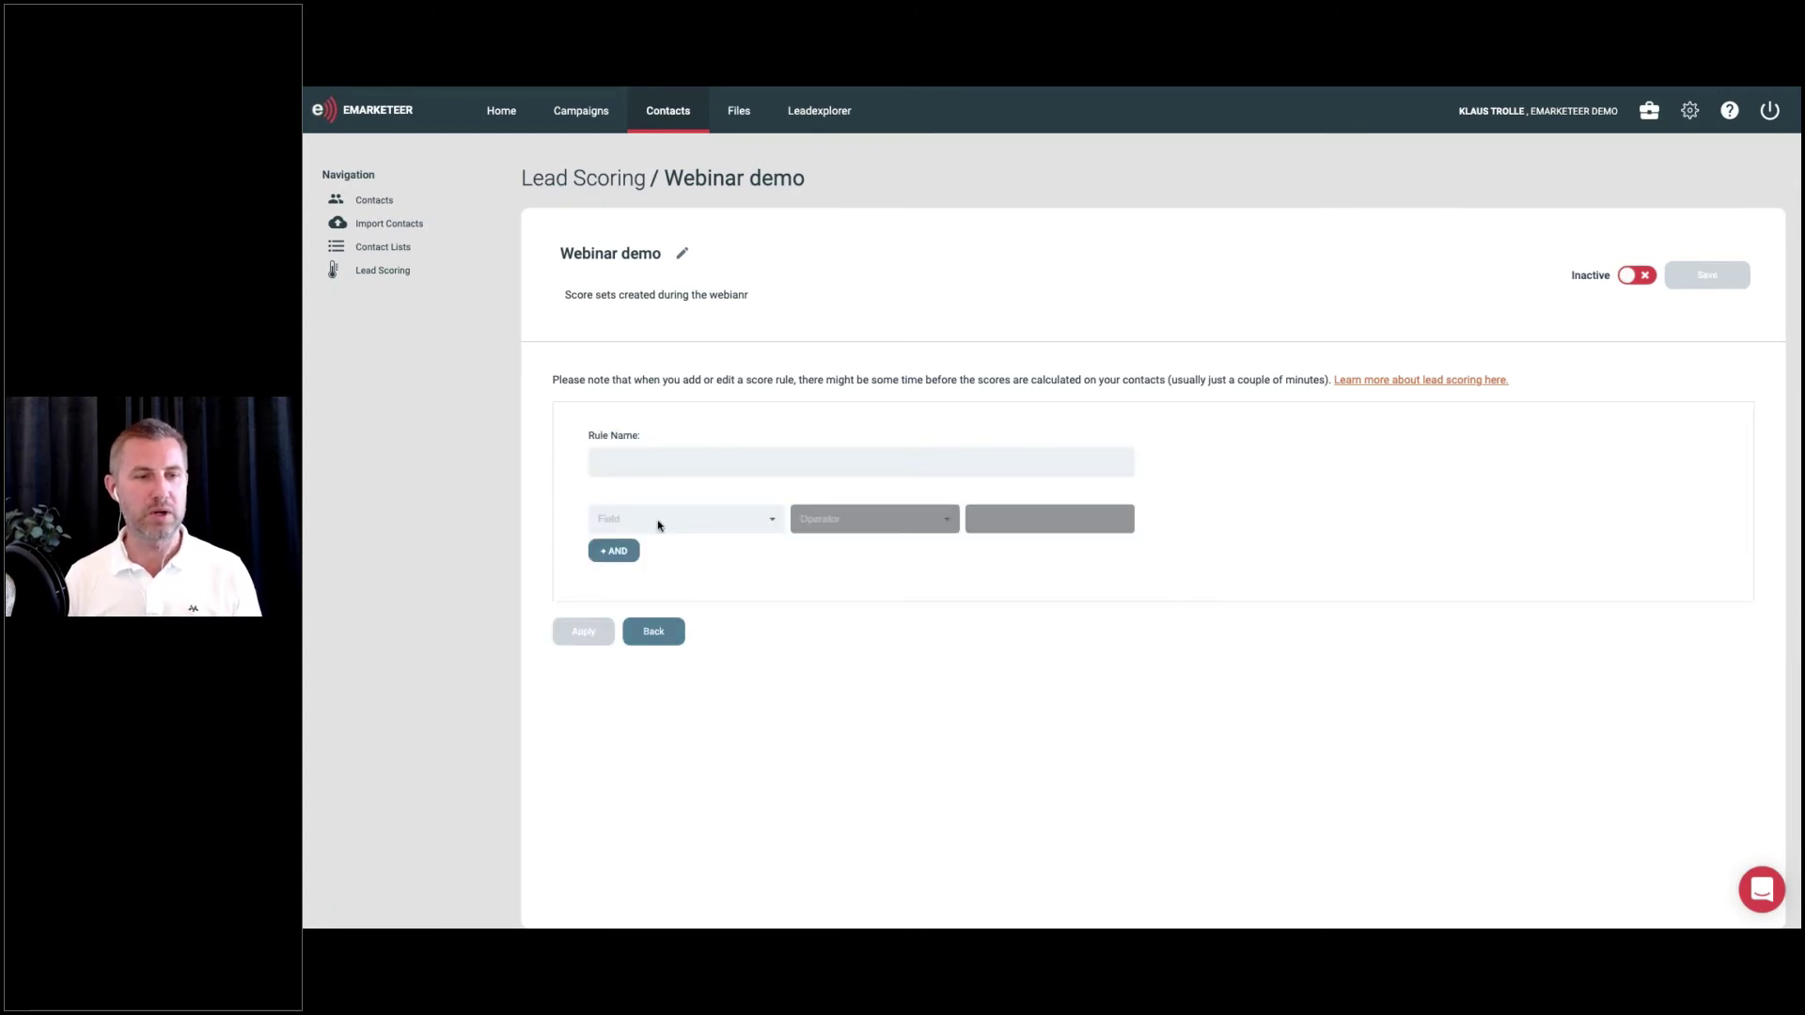
type("Websit")
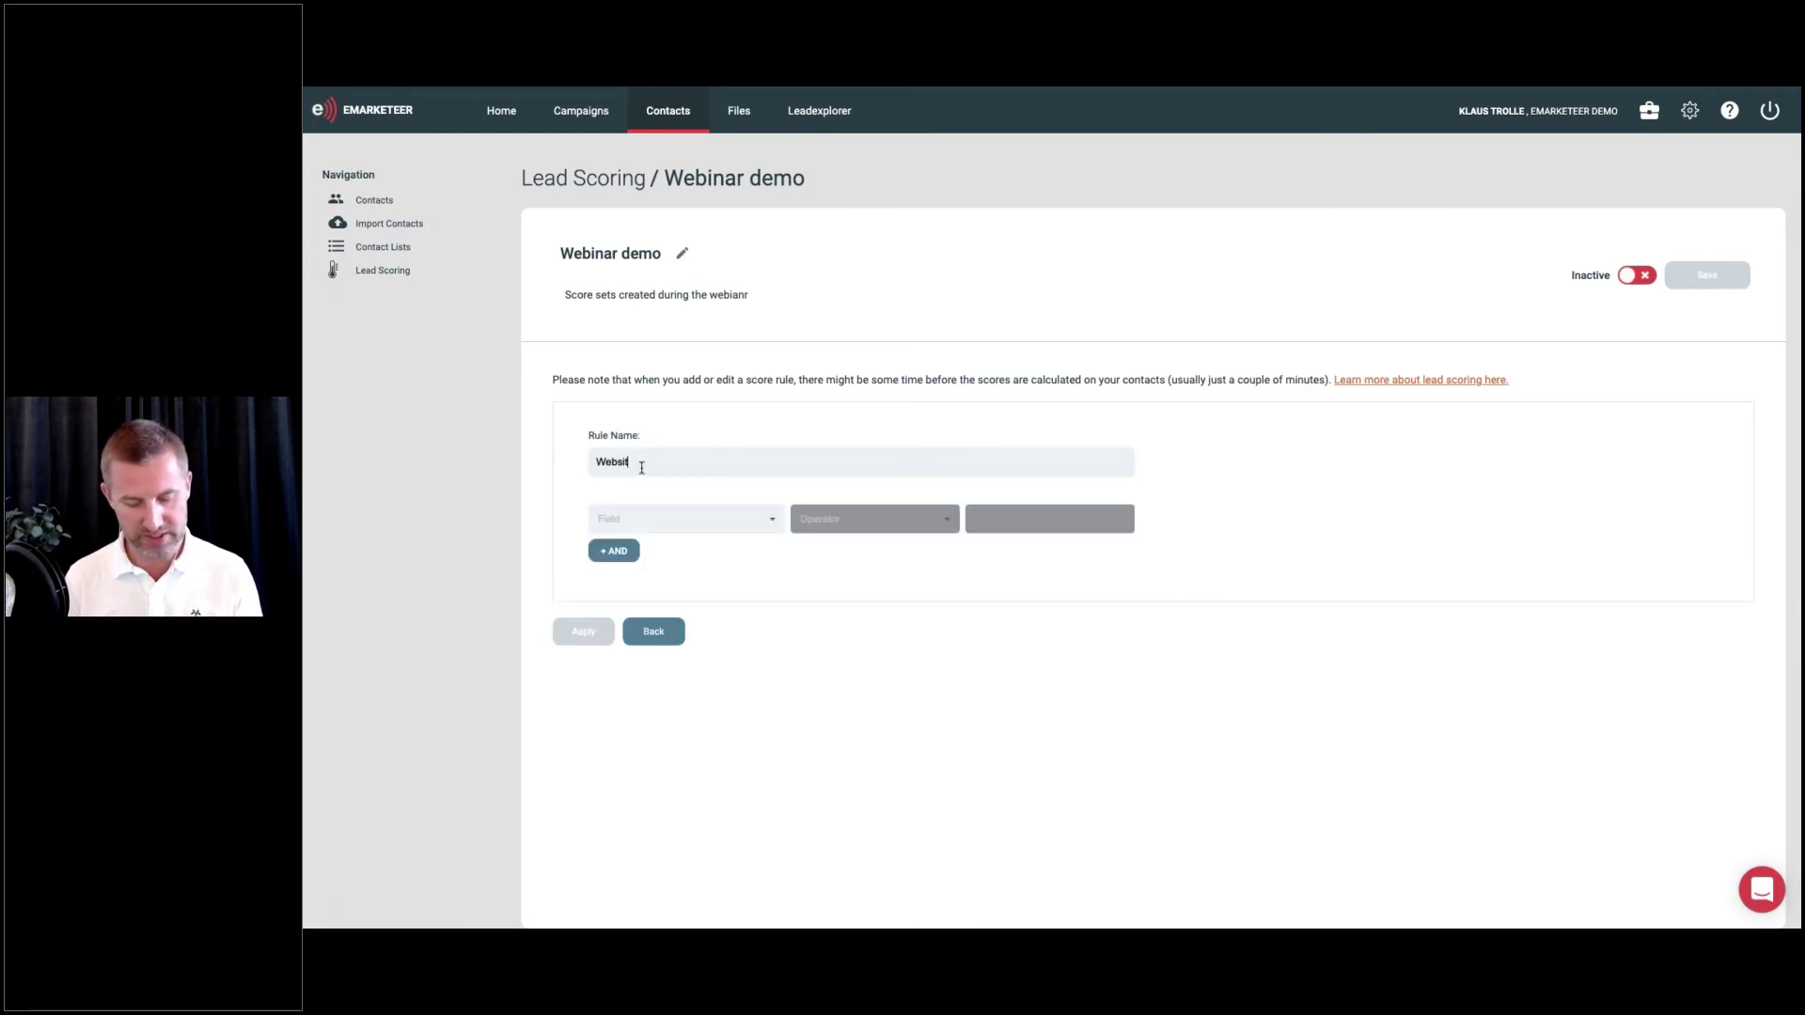
type("e visits")
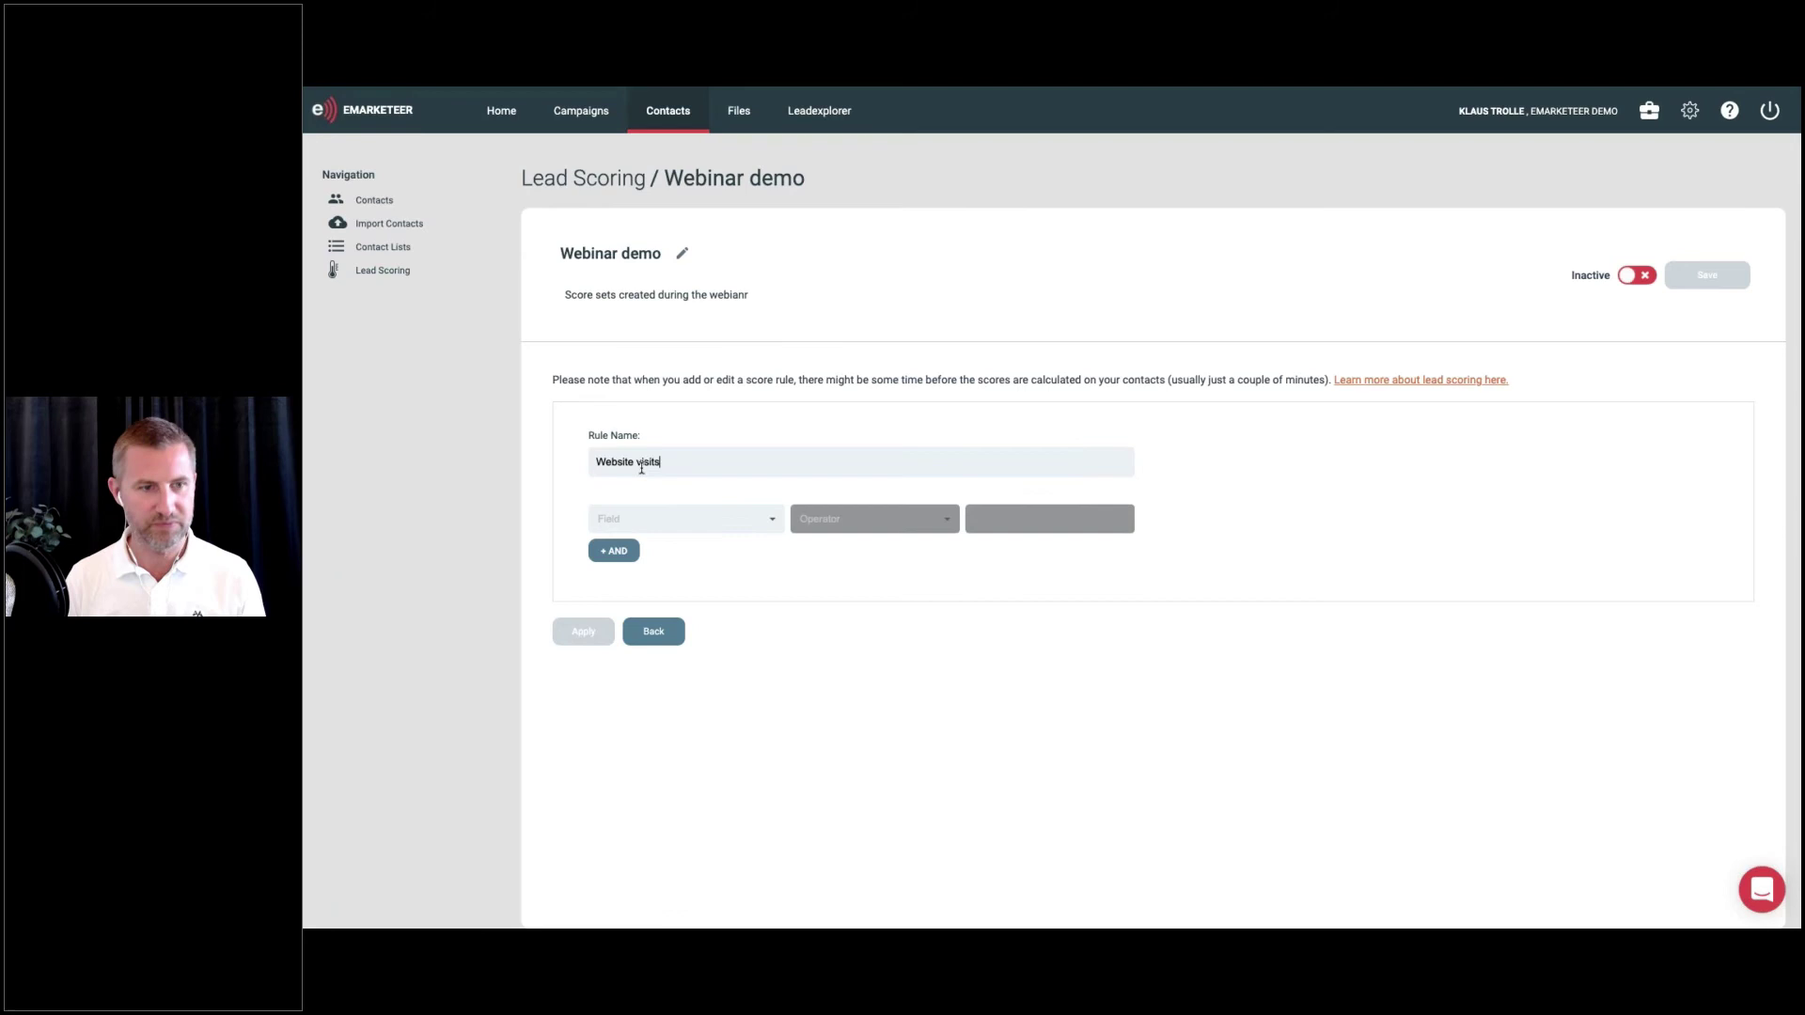
left_click(683, 532)
mouse_move(738, 560)
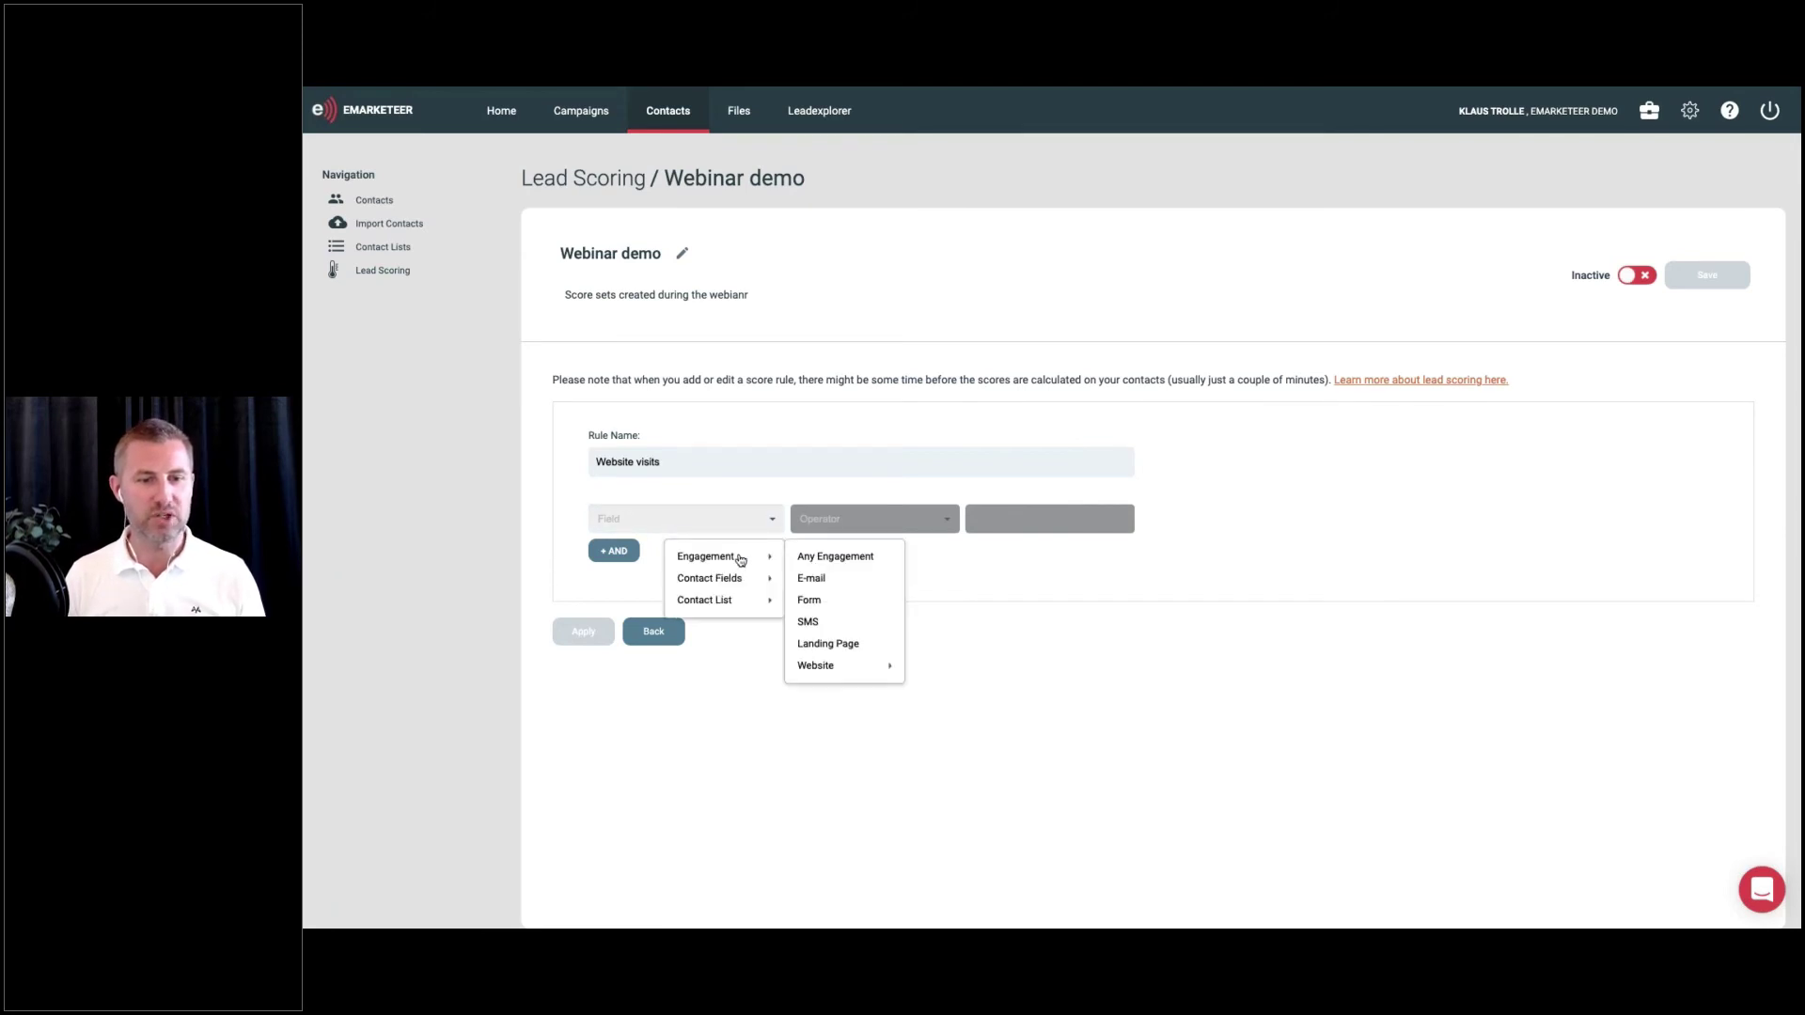
mouse_move(813, 670)
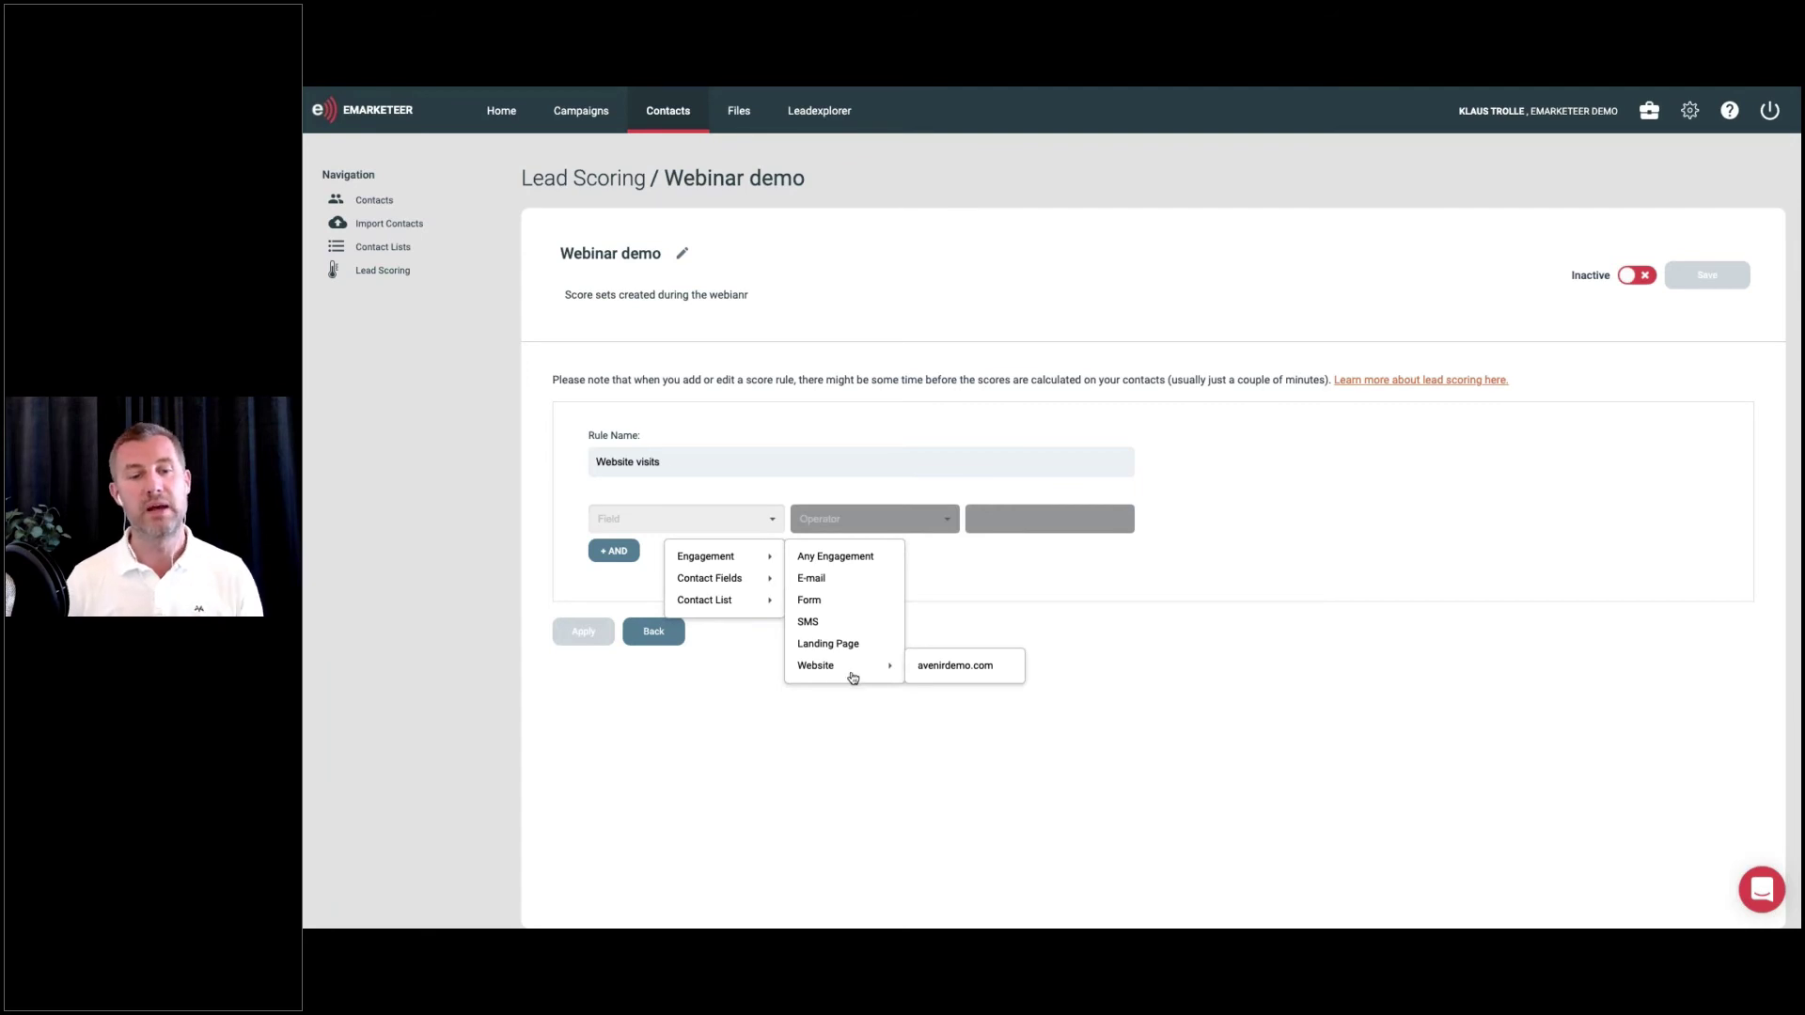
Set the condition to Visited the specific page avenirdemo.com/porsche/
left_click(956, 666)
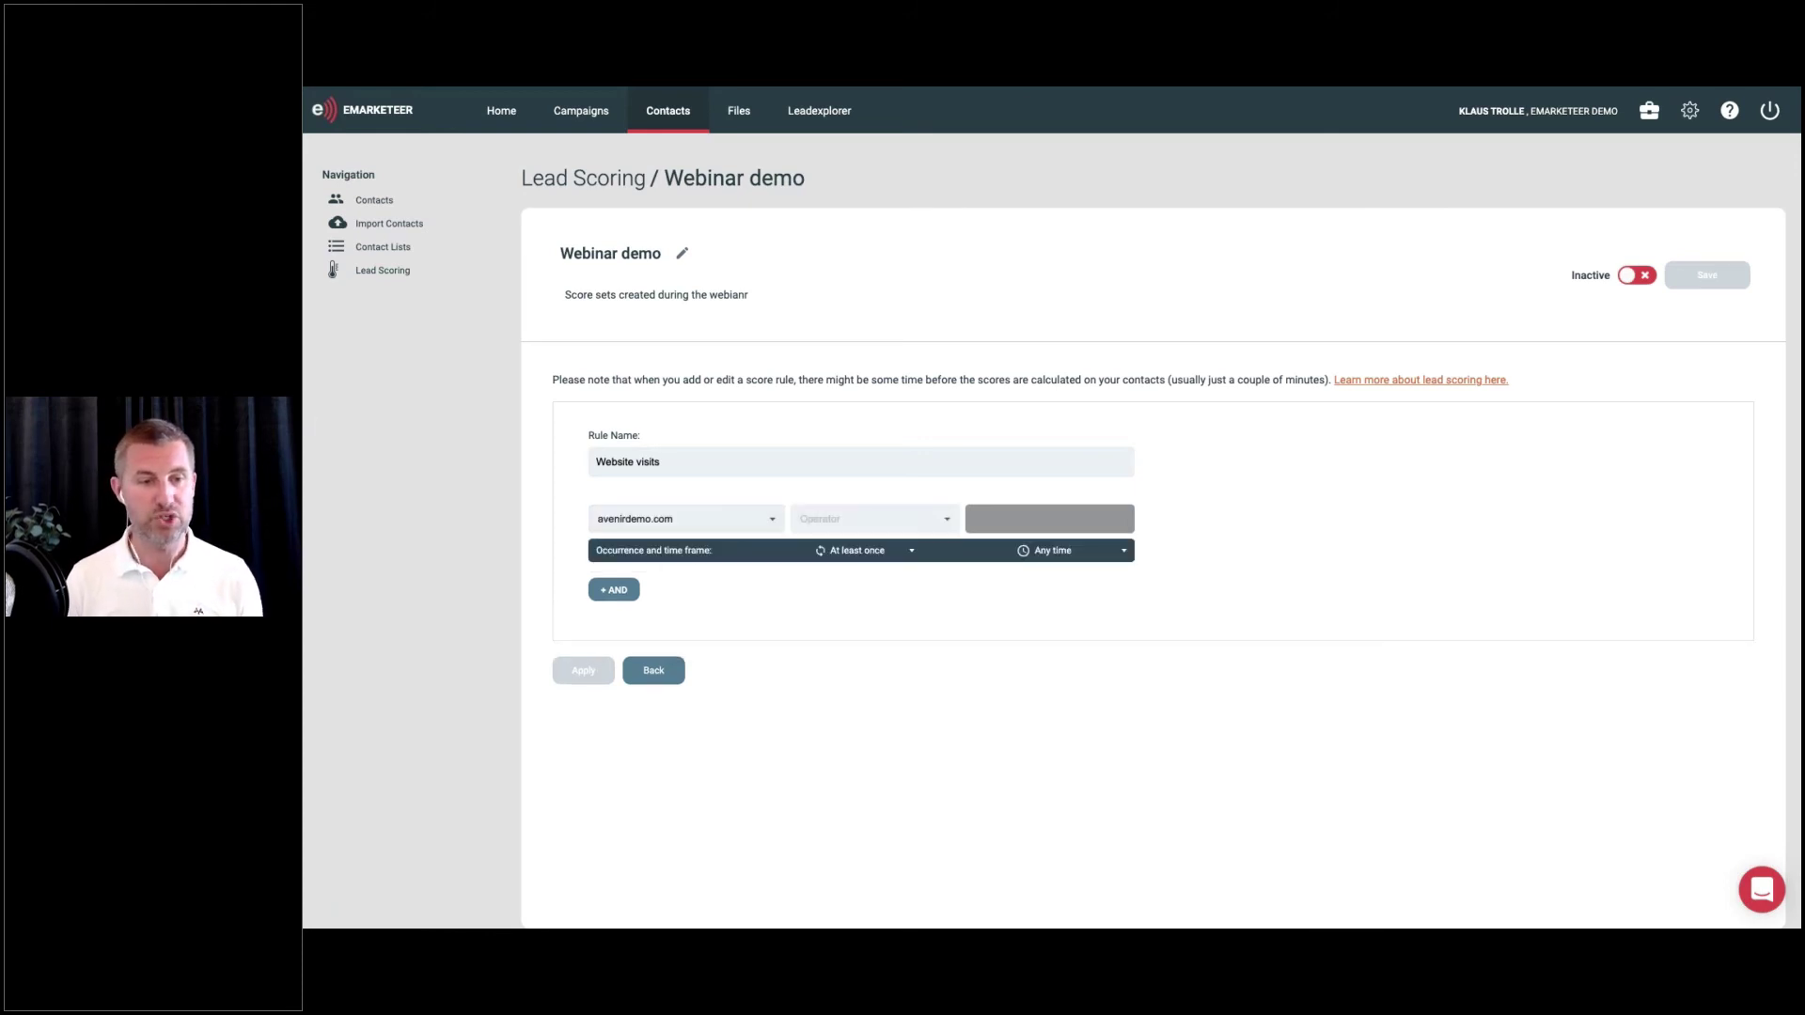
left_click(922, 526)
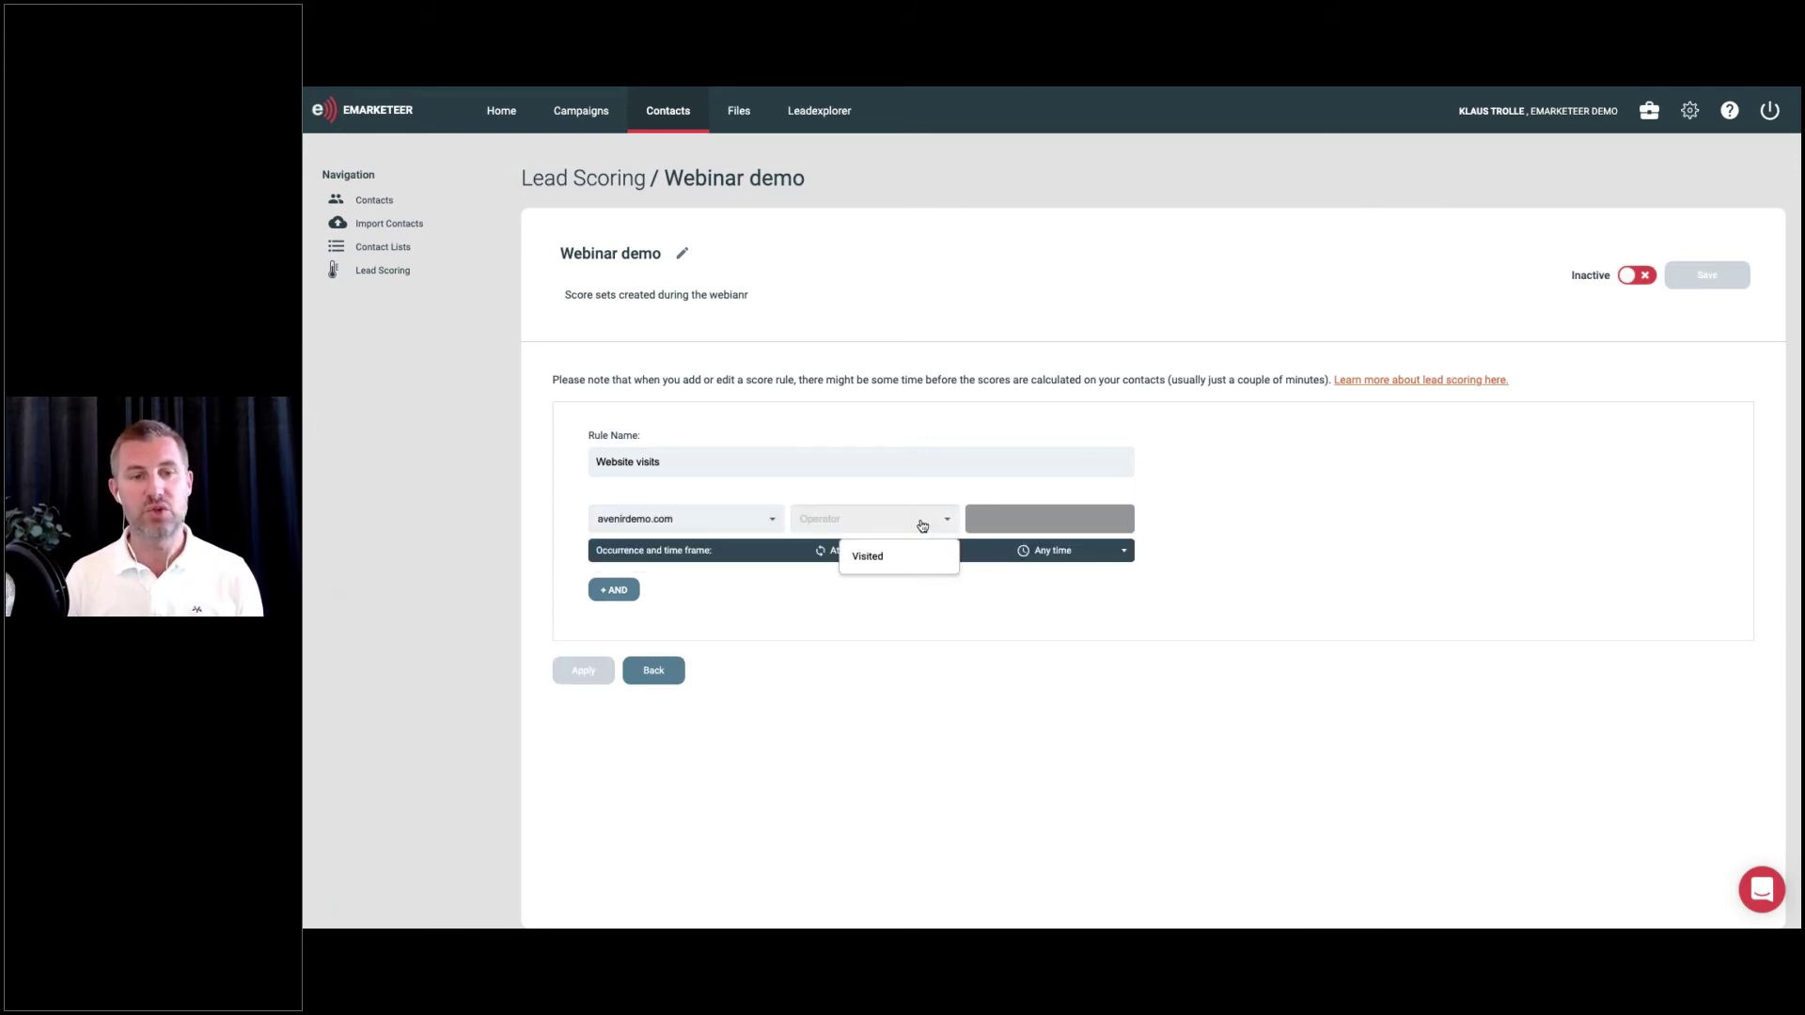
left_click(878, 562)
left_click(1008, 522)
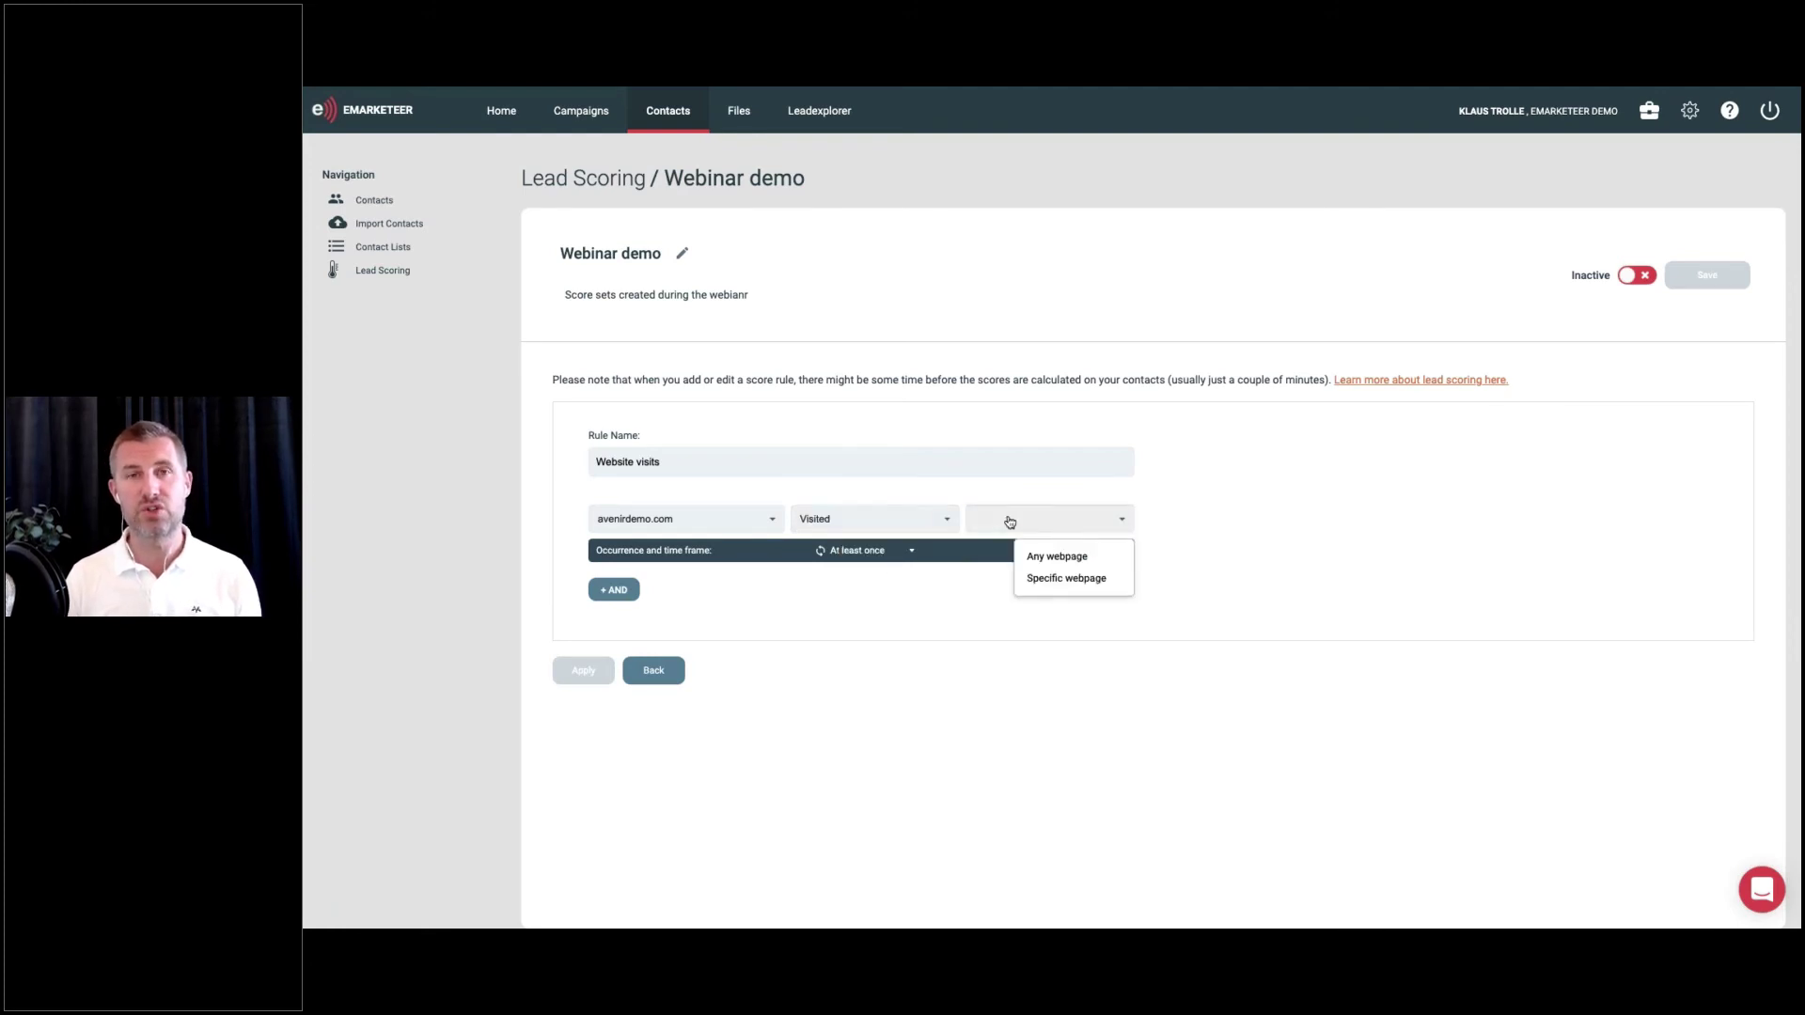
left_click(1078, 588)
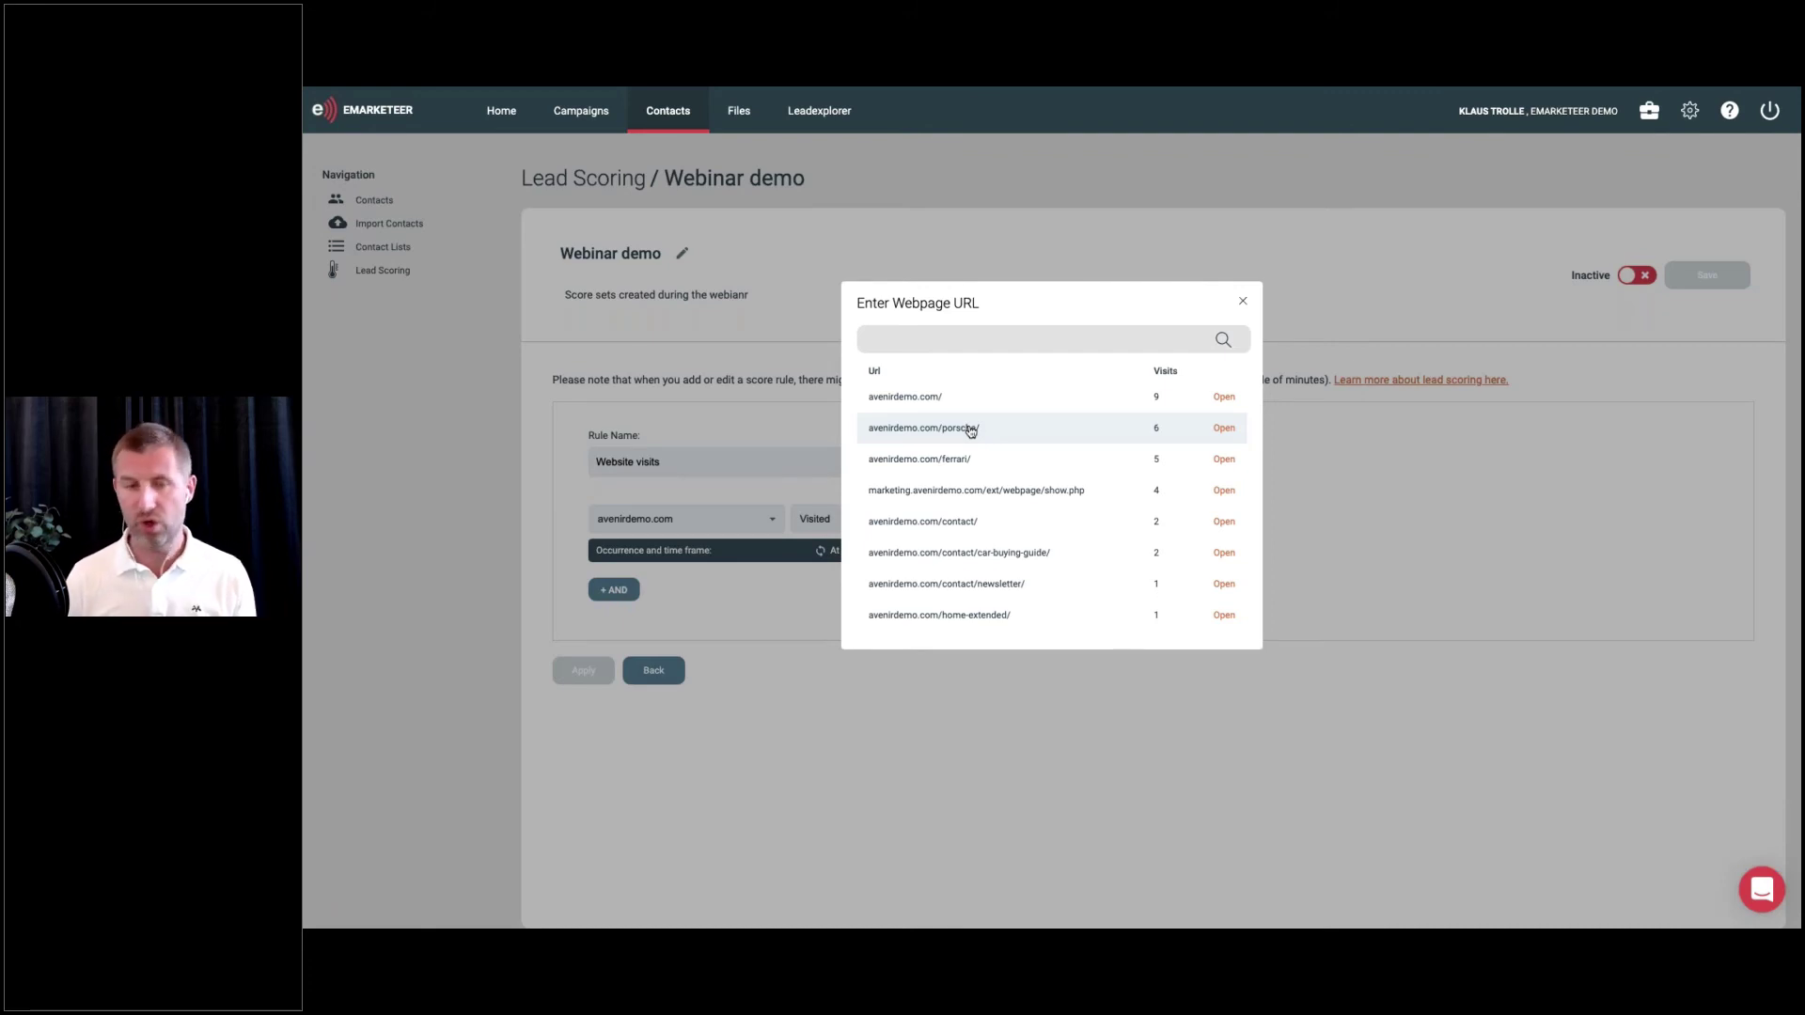
left_click(971, 430)
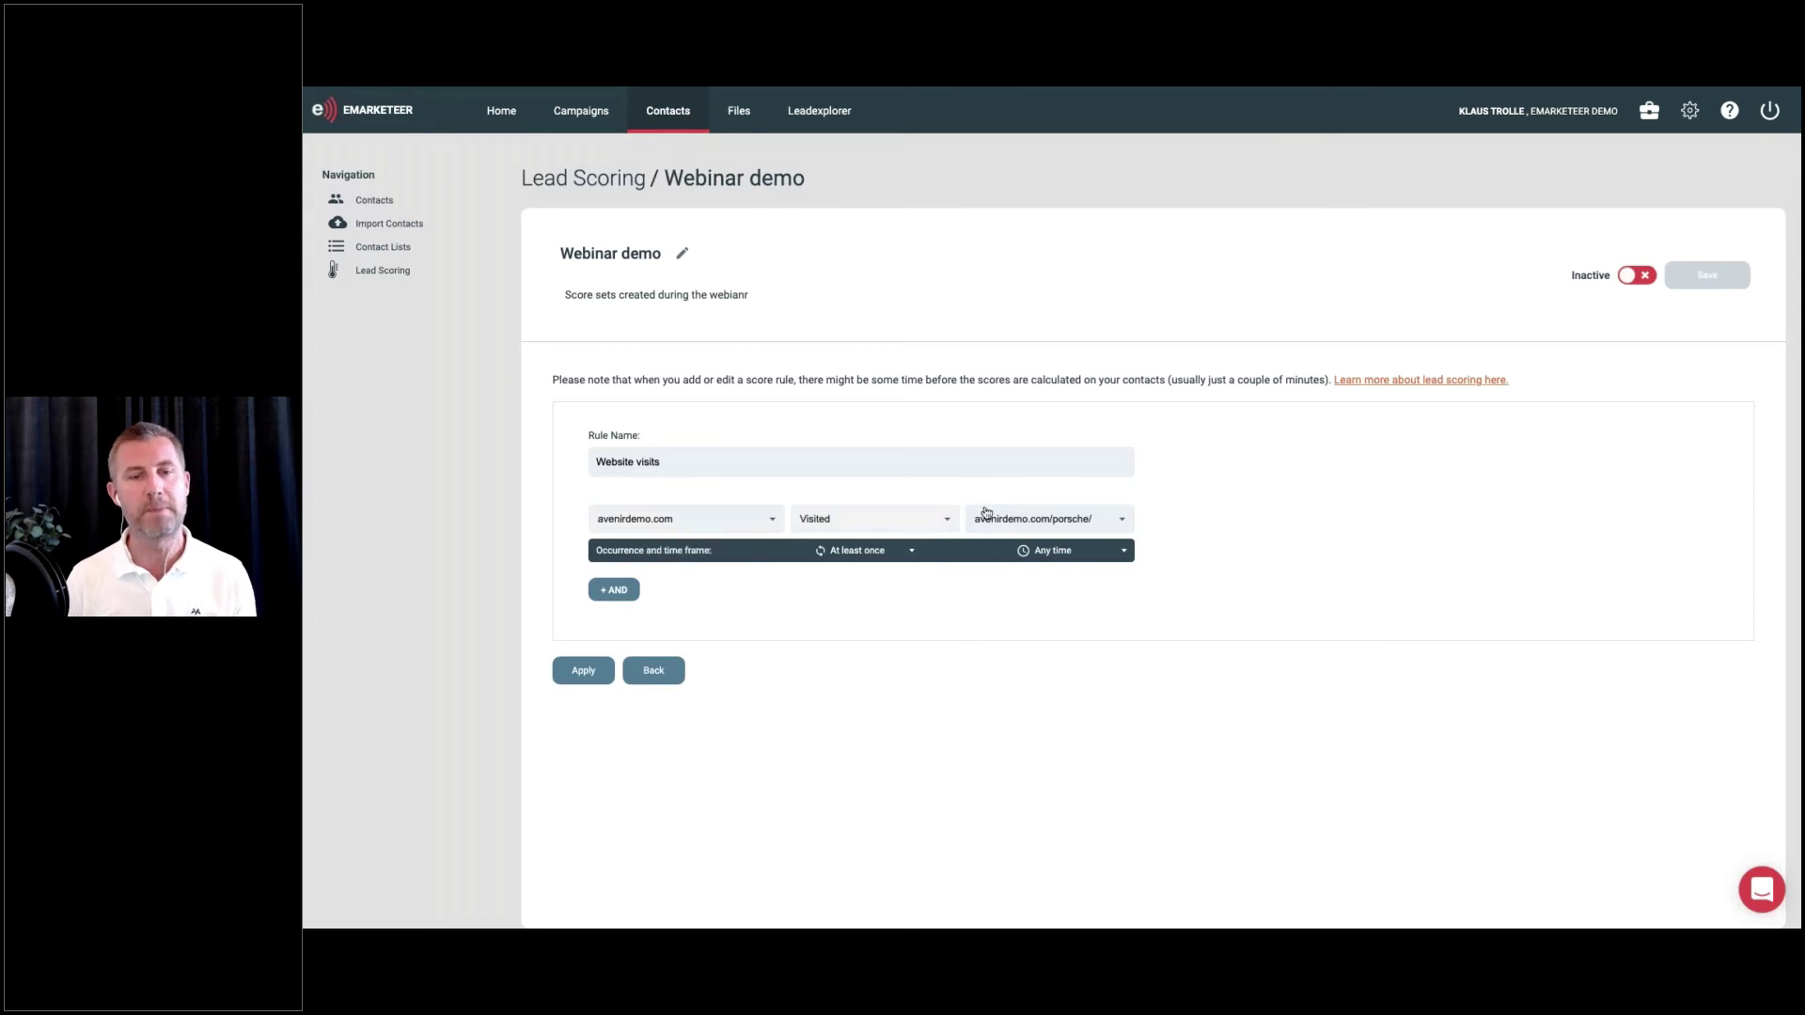
Require 2 times or more within the last 14 days and apply the rule
left_click(891, 551)
left_click(860, 609)
left_click(1071, 554)
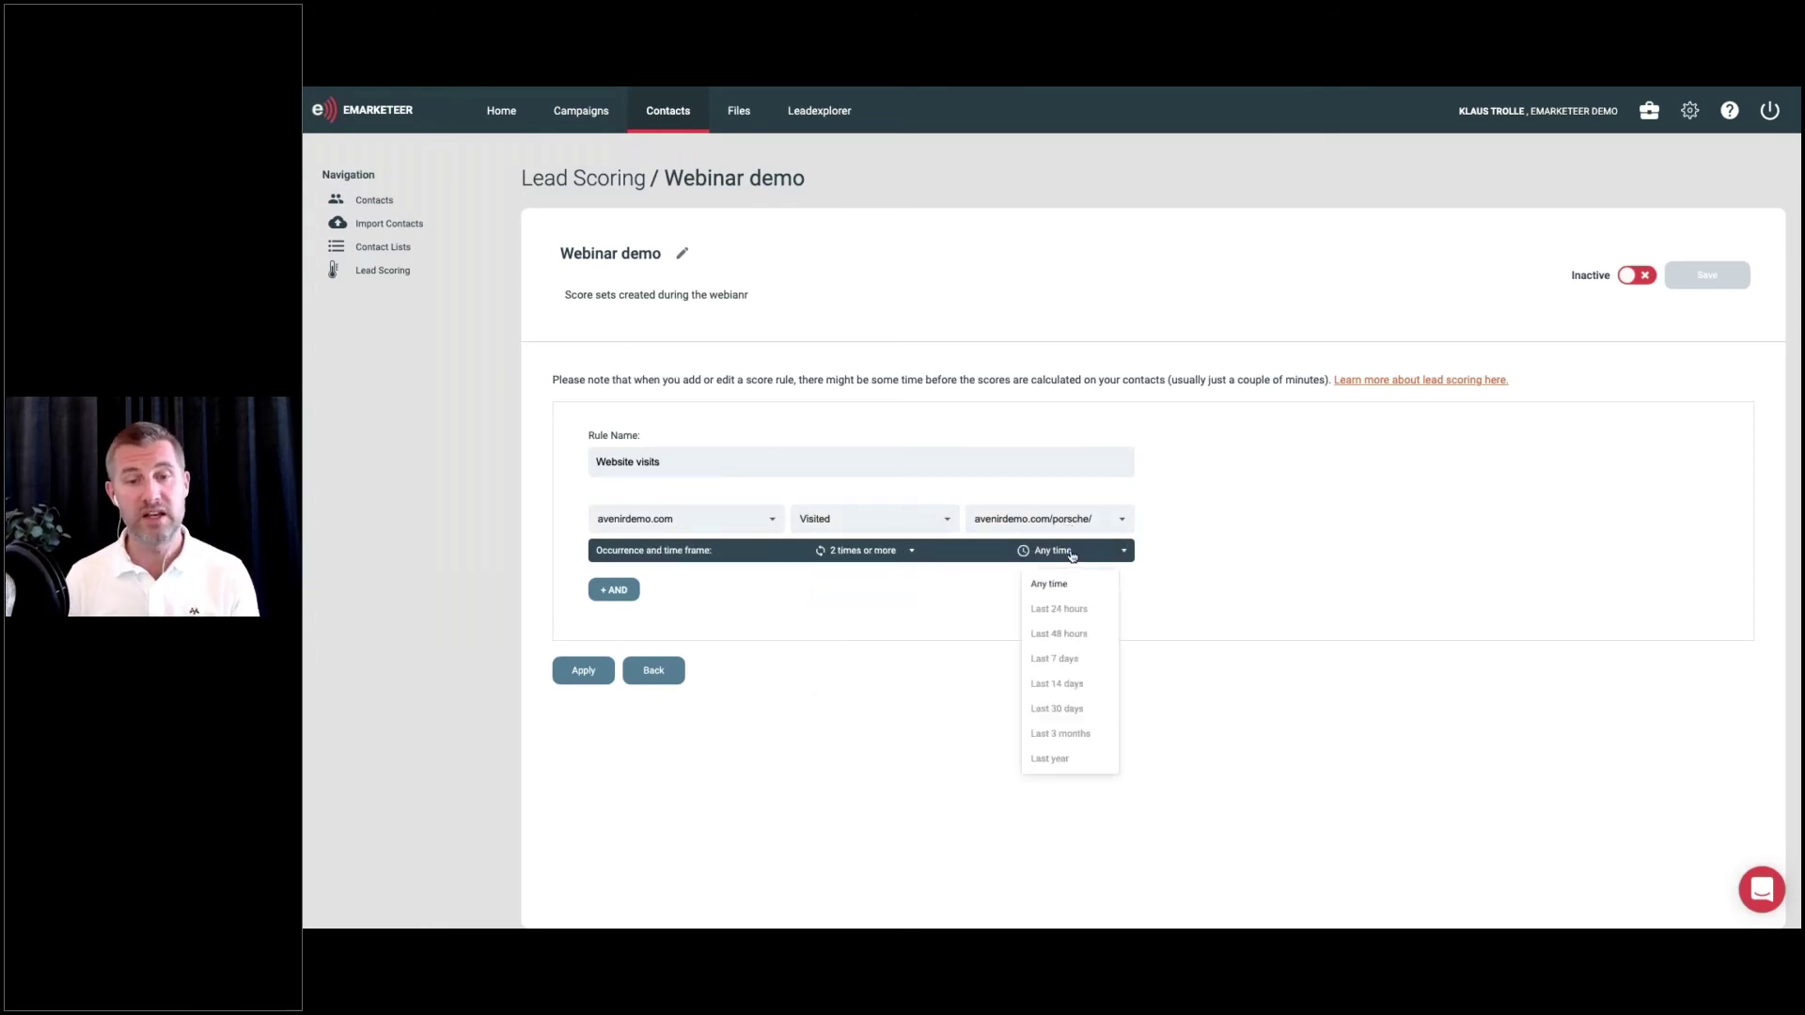
left_click(1062, 683)
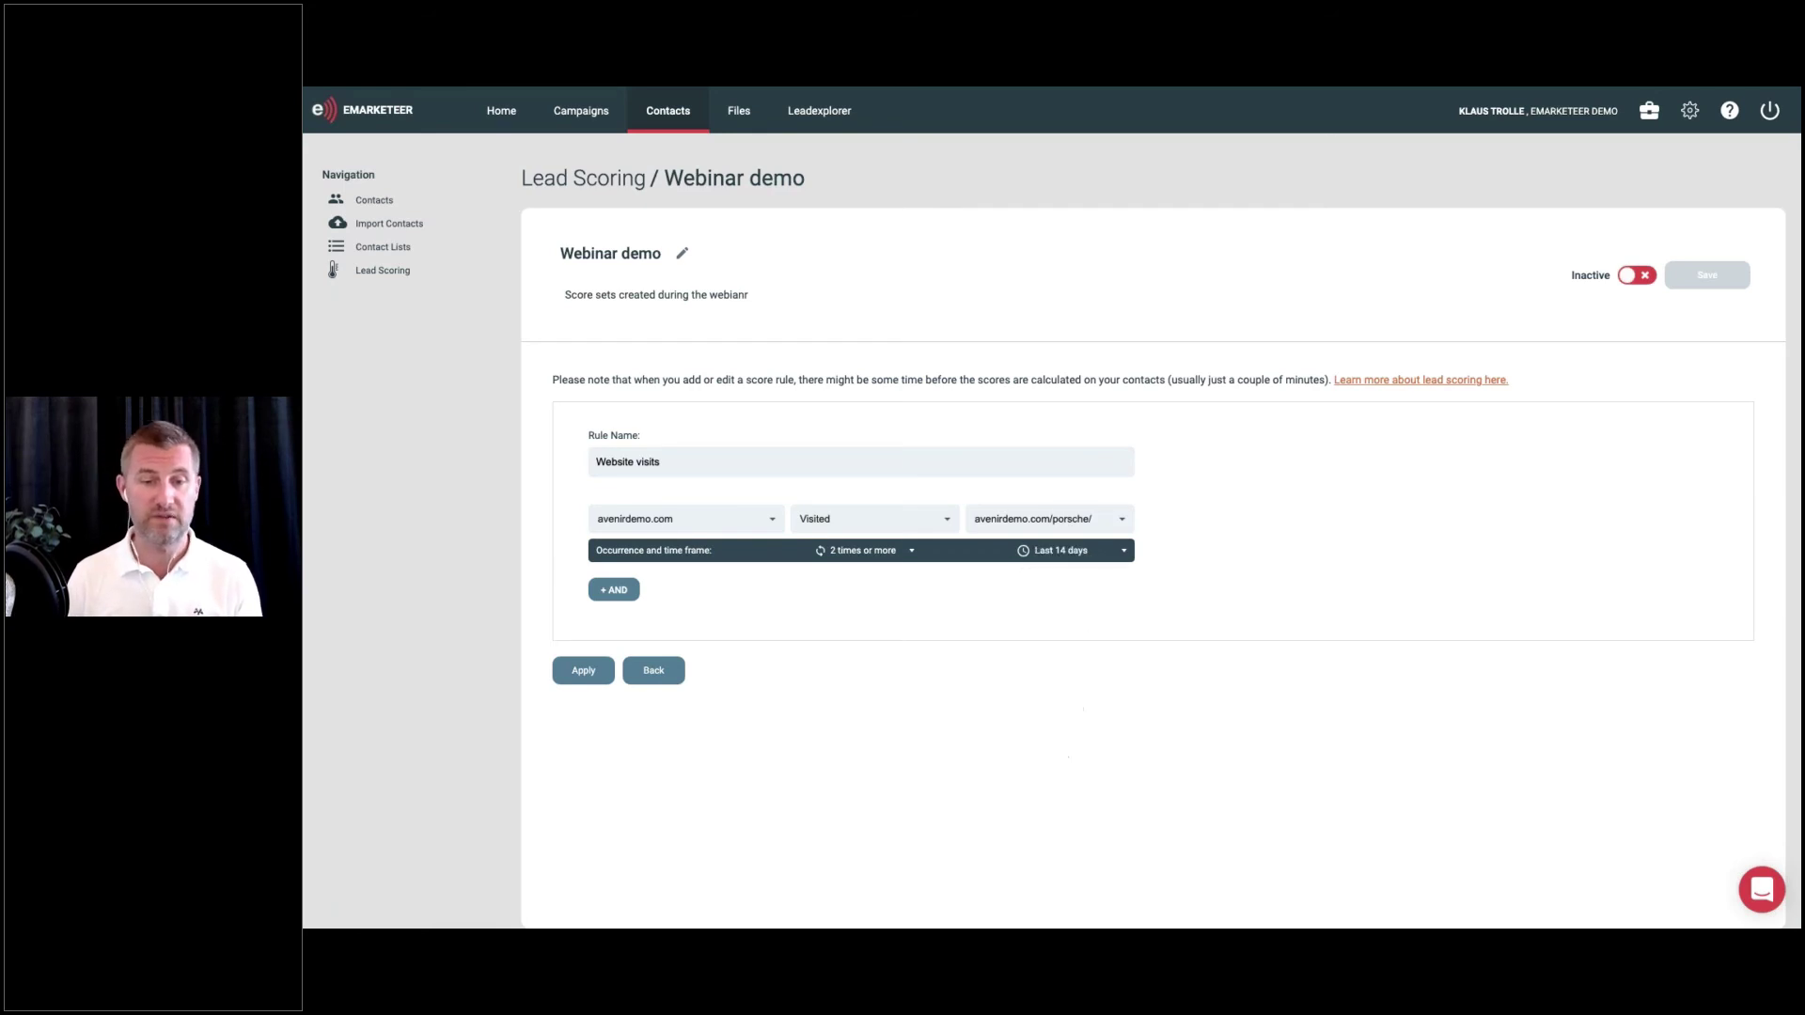
left_click(590, 673)
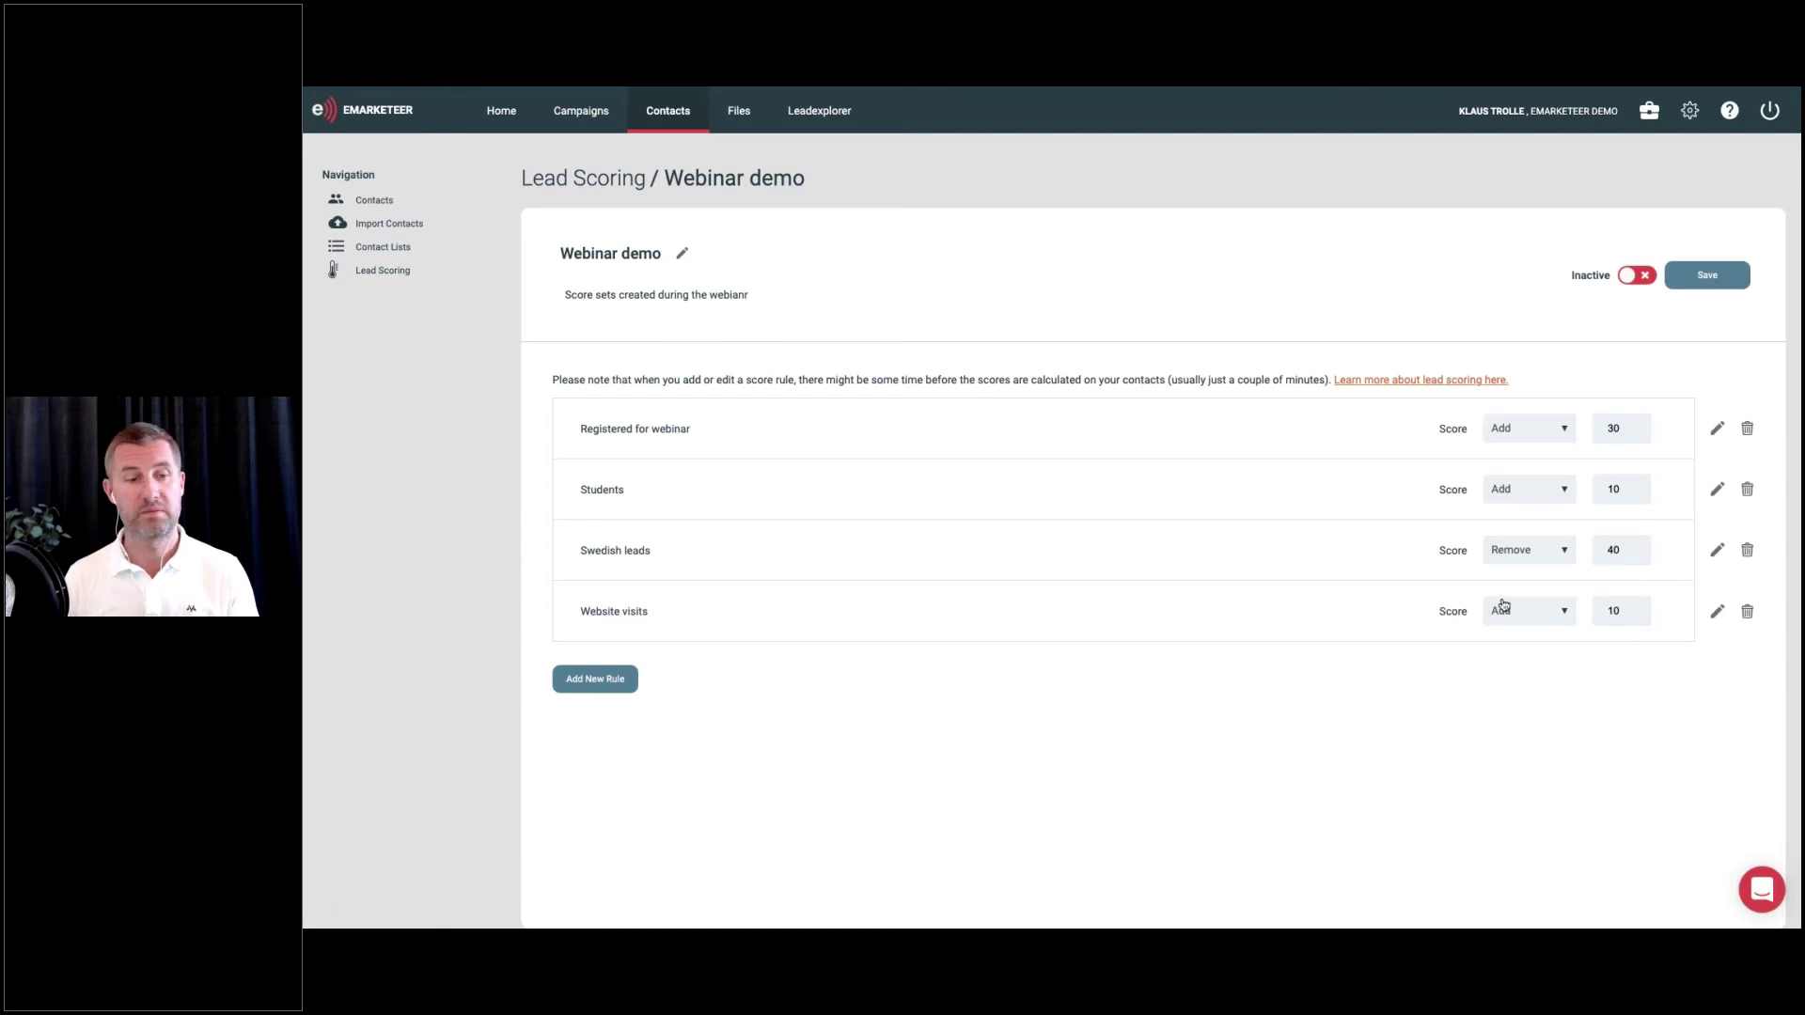
Change the Website visits score to 30 points and save the score set
left_click(1530, 612)
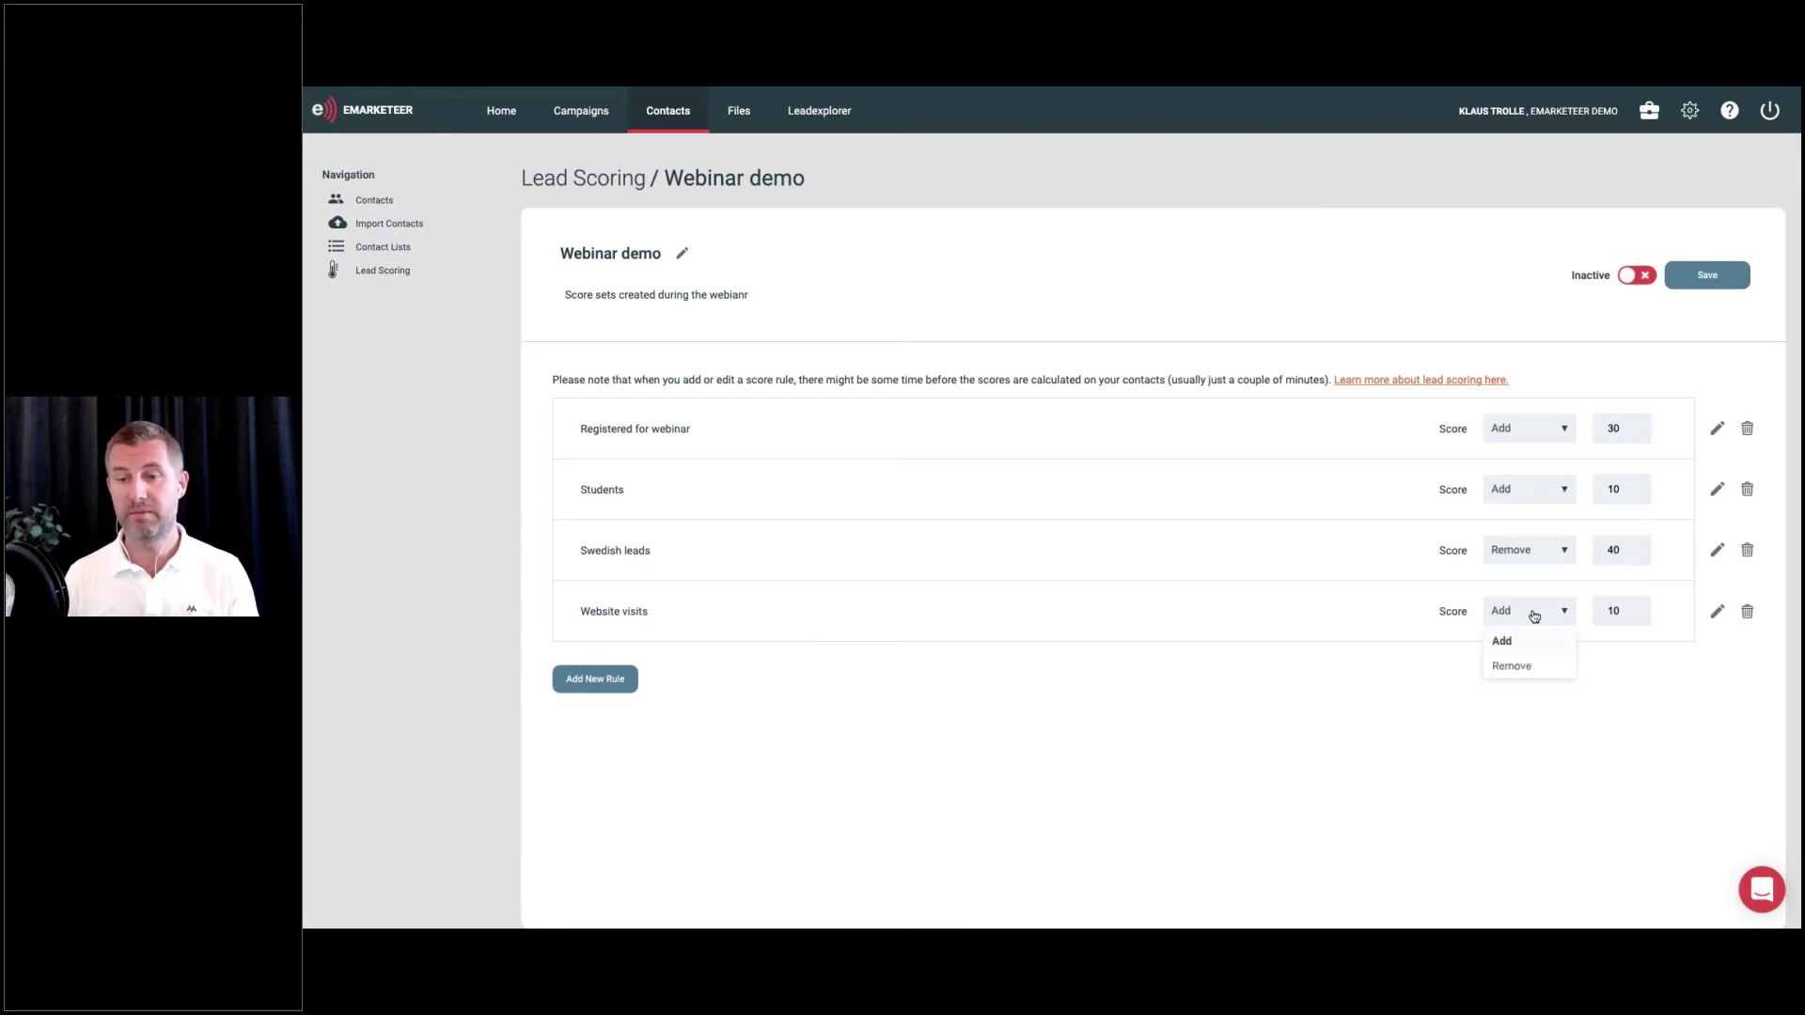
left_click(1606, 616)
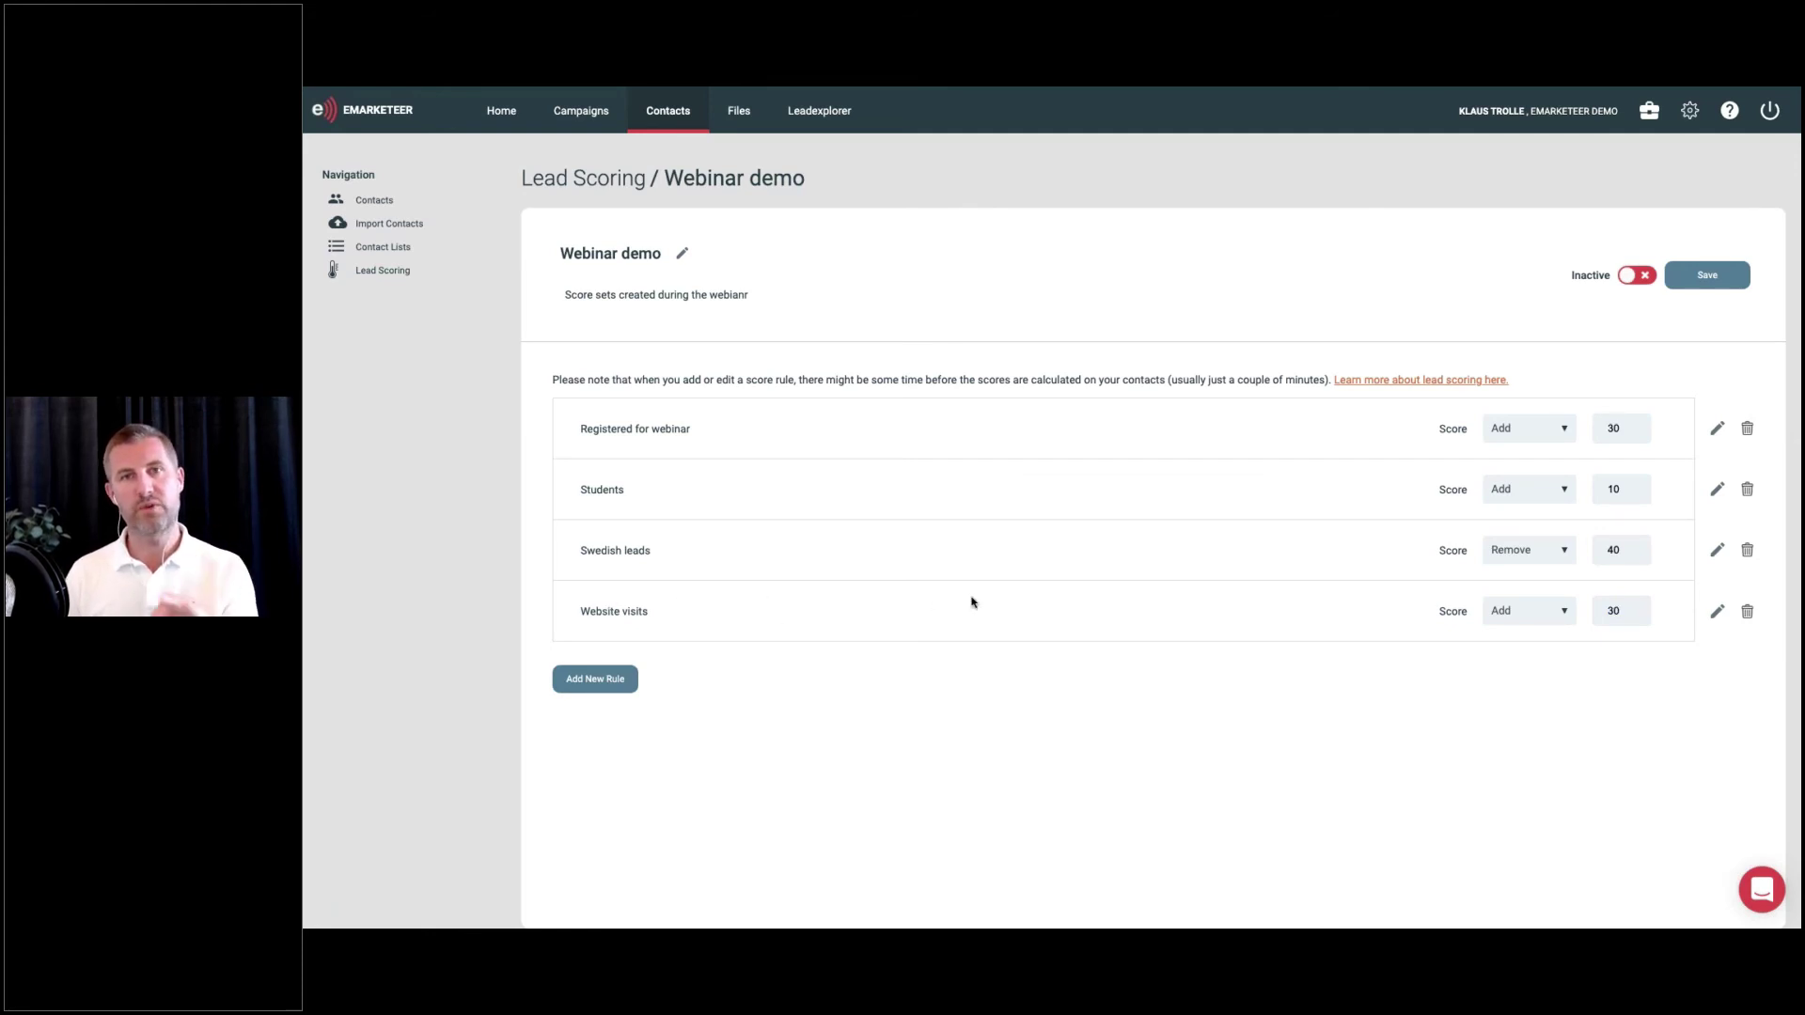
left_click(1719, 274)
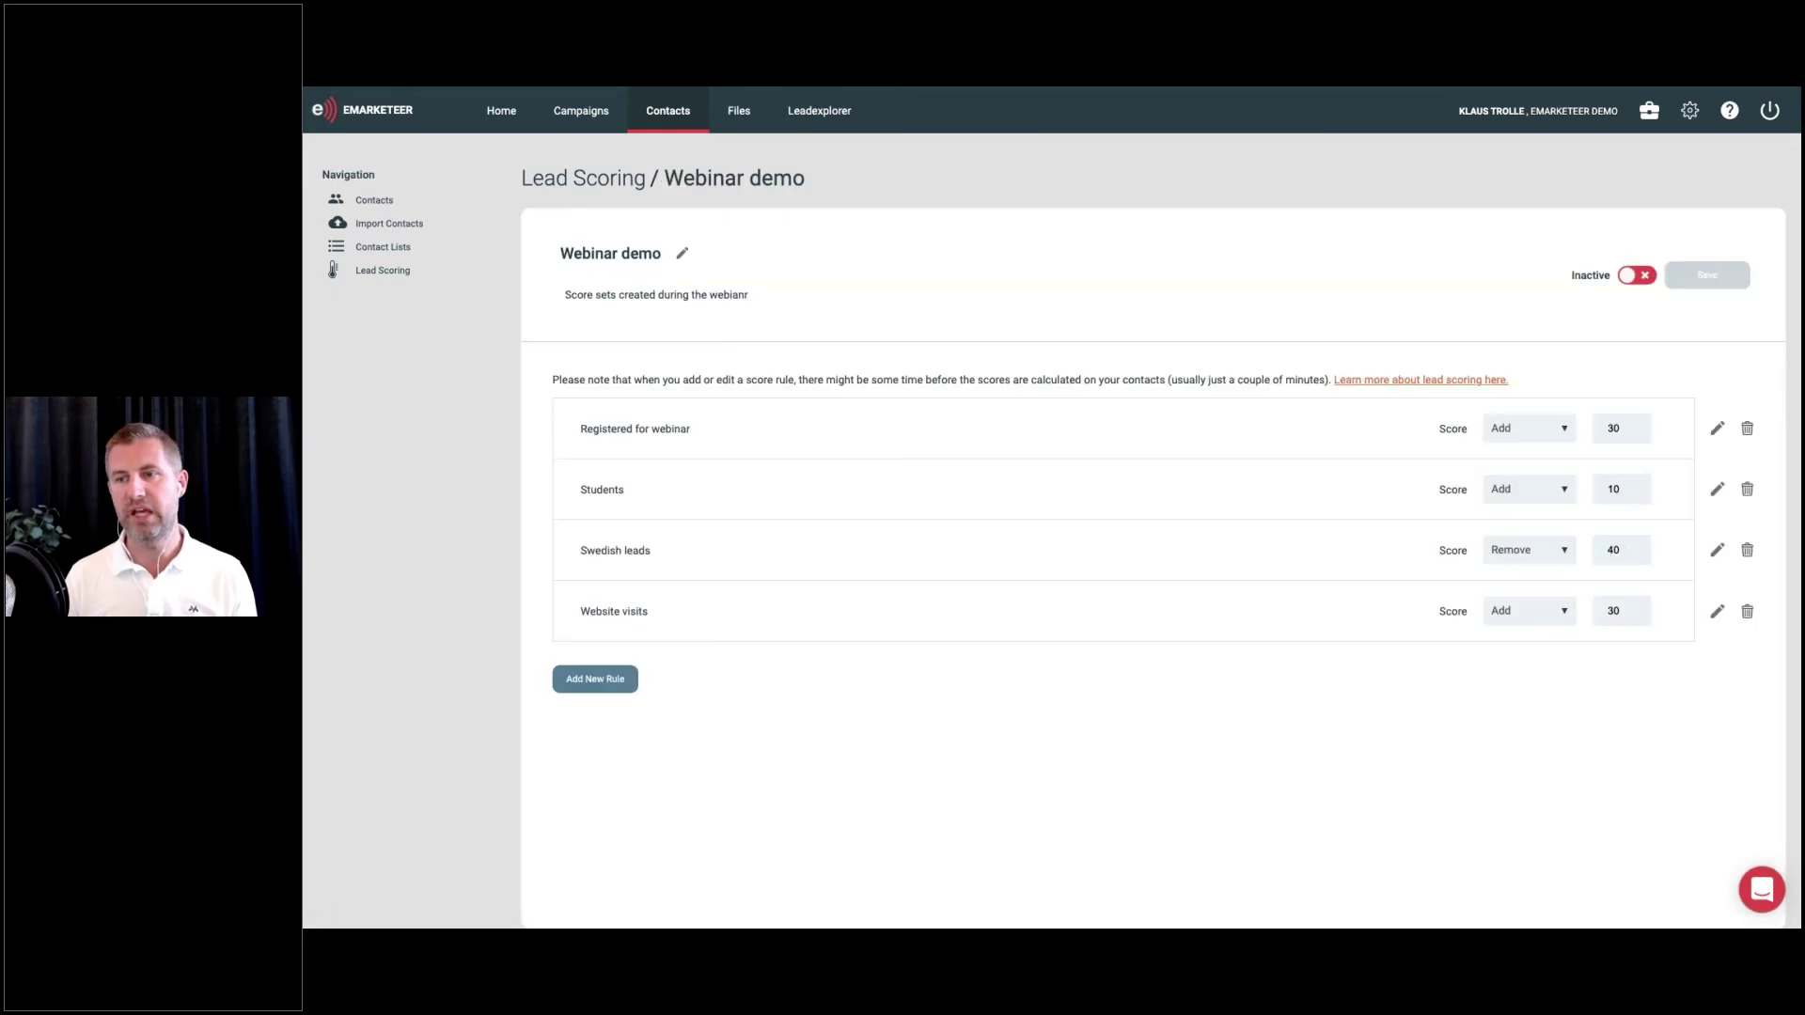
Rename the rule to 'Website visit: Porsche Page' and apply
left_click(1717, 612)
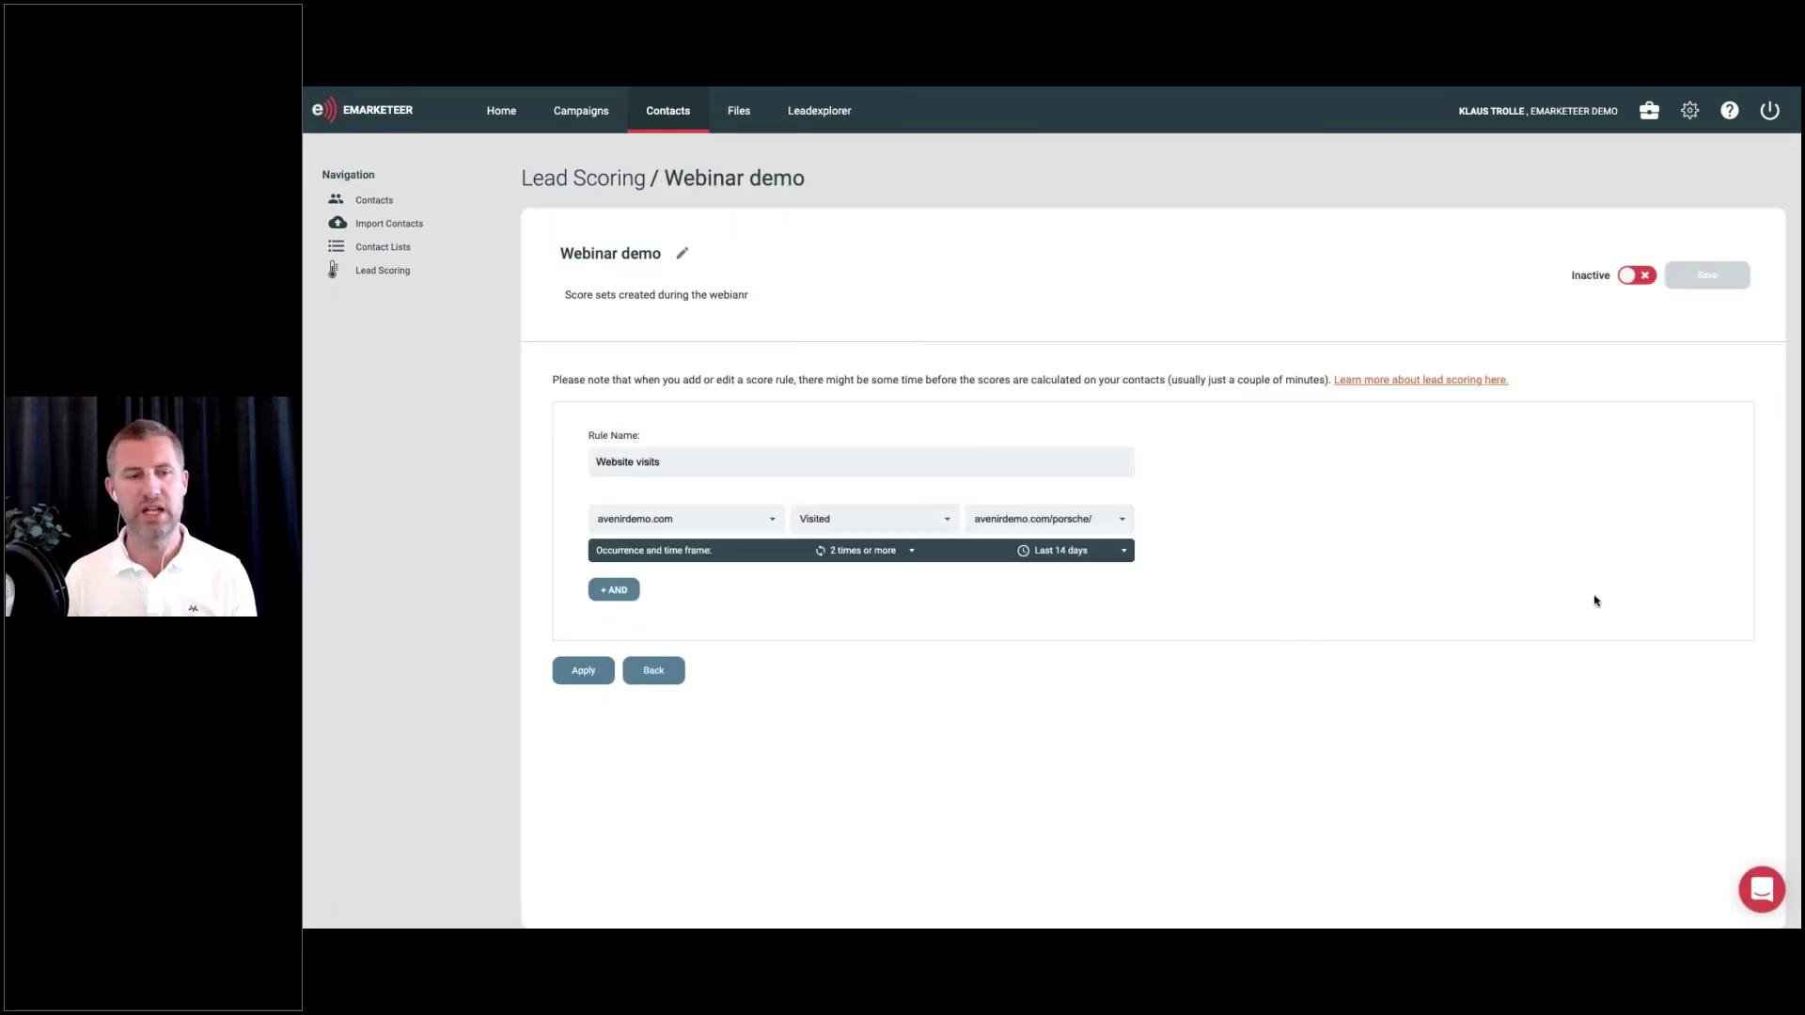
left_click(819, 466)
key("BackSpace")
type(": P")
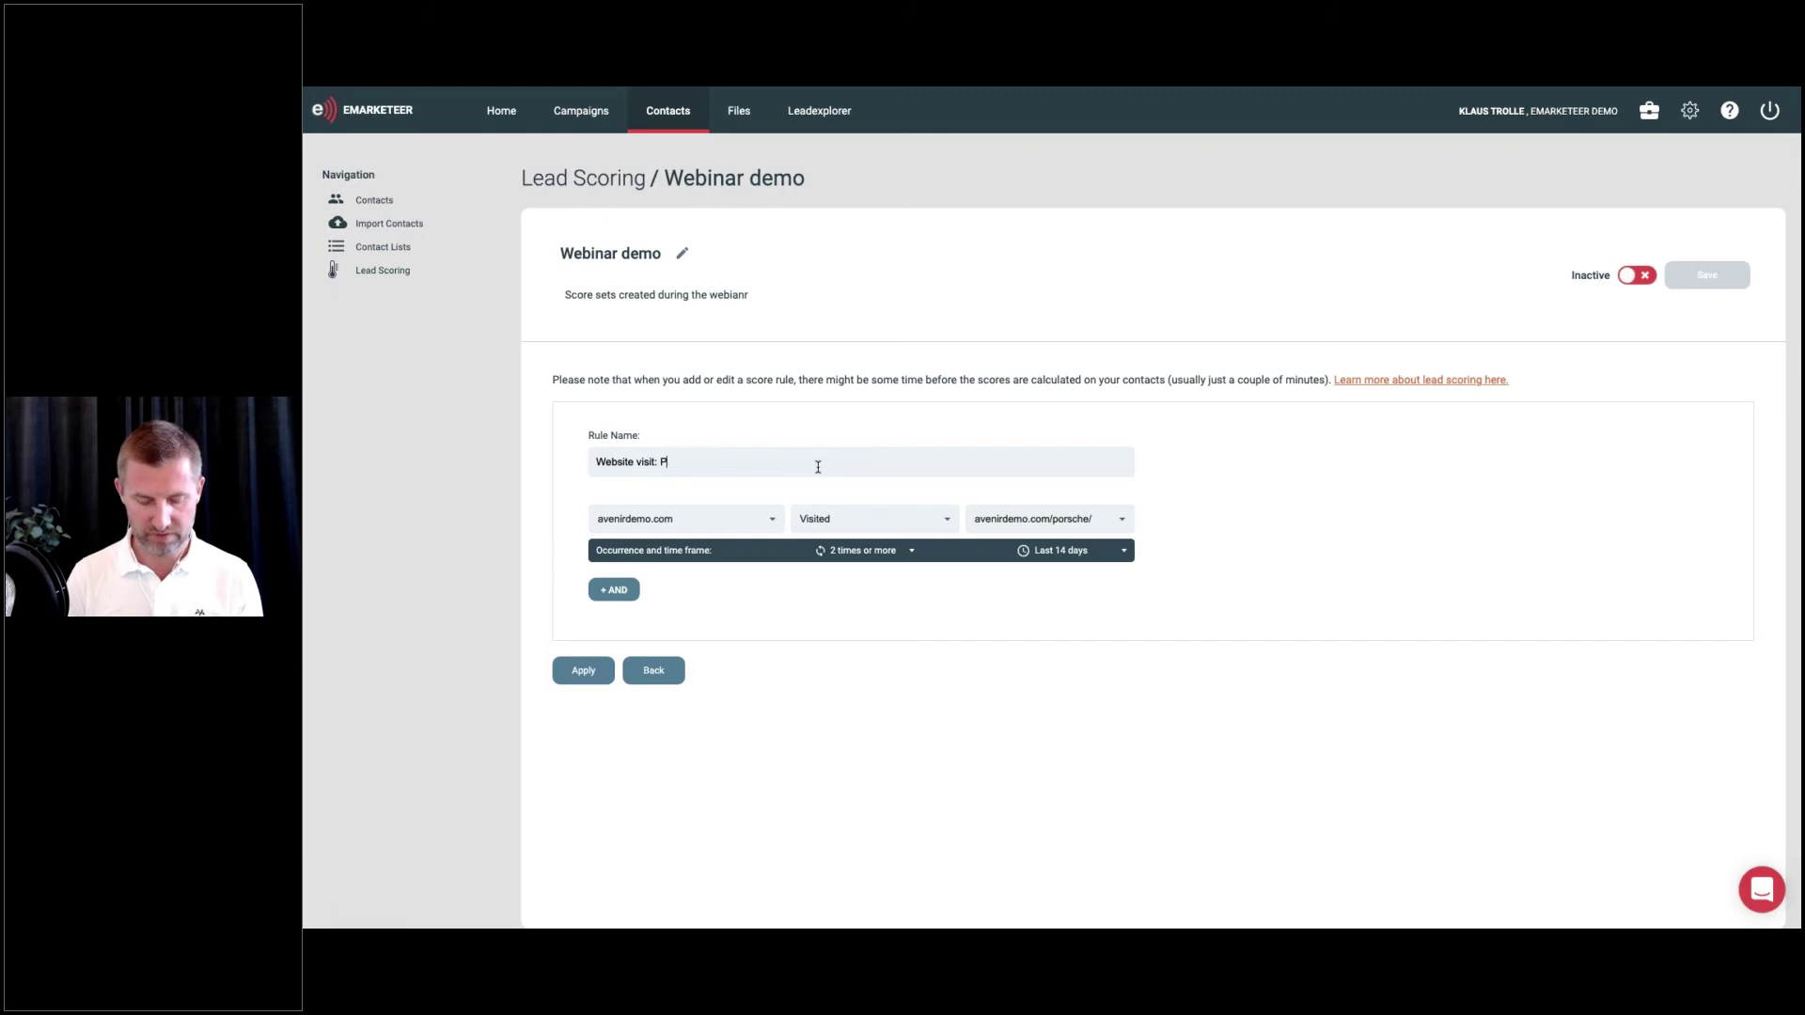
type("orsche Page")
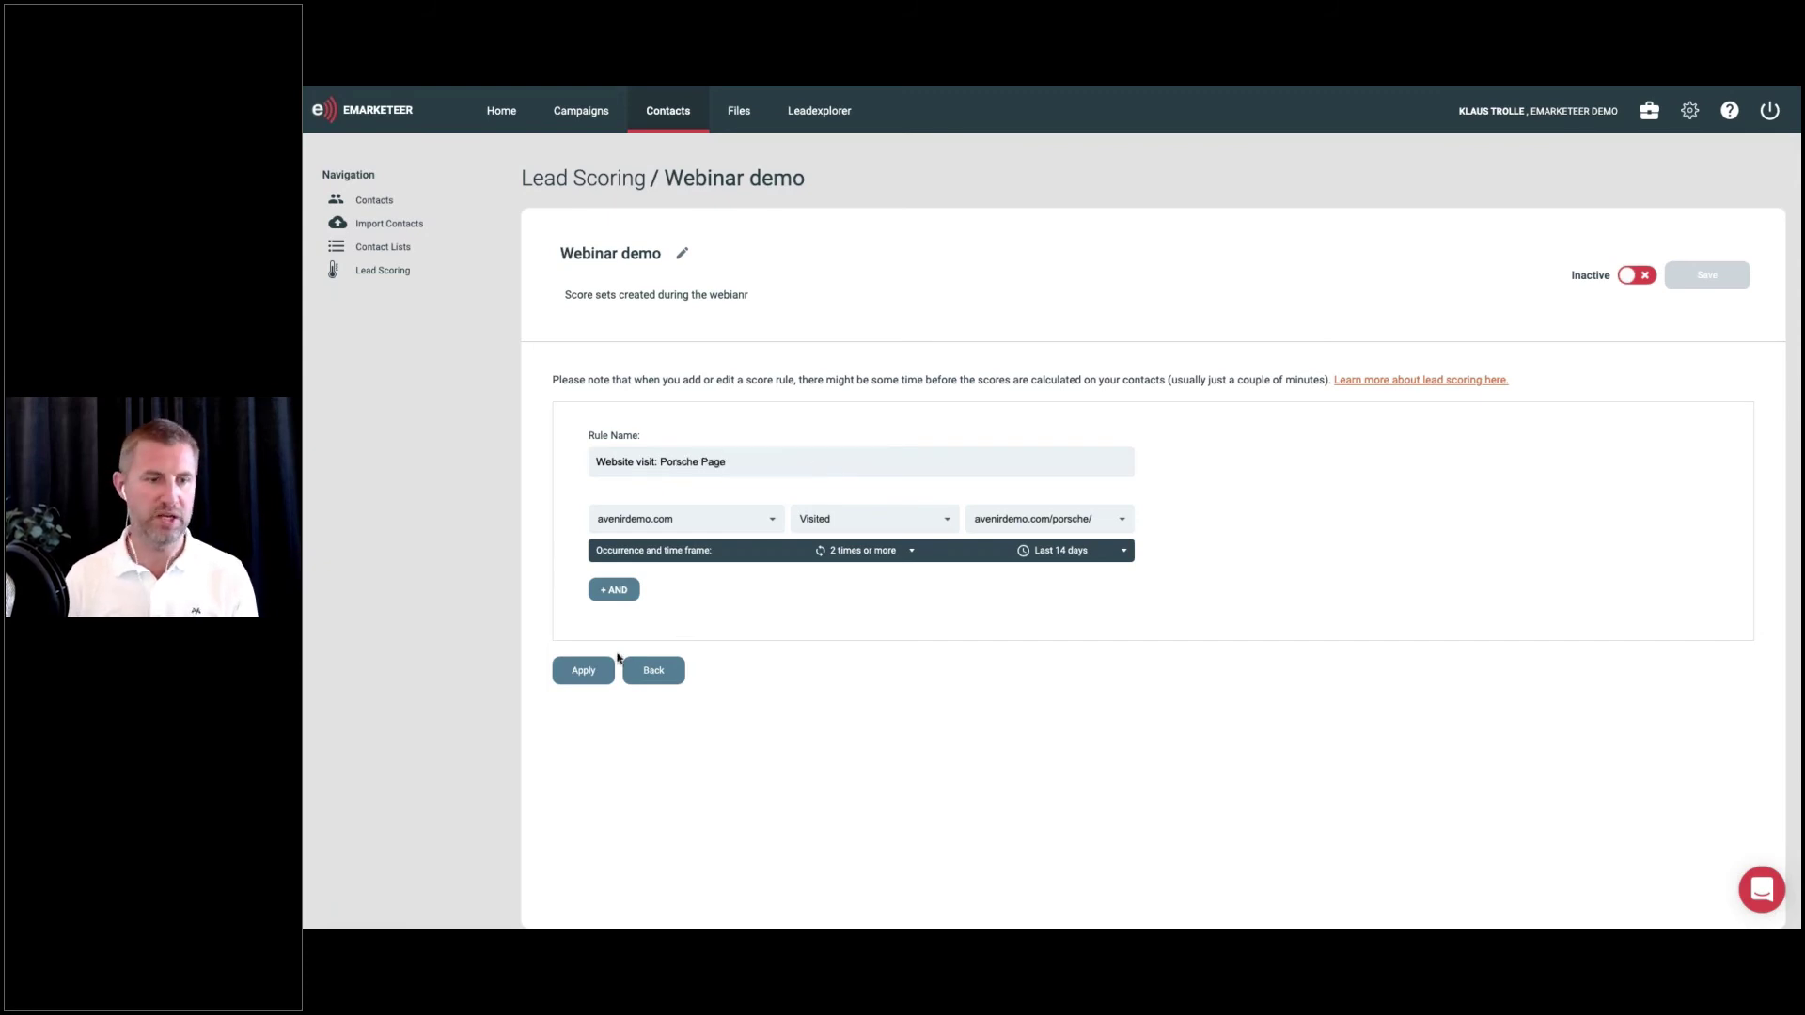
left_click(582, 681)
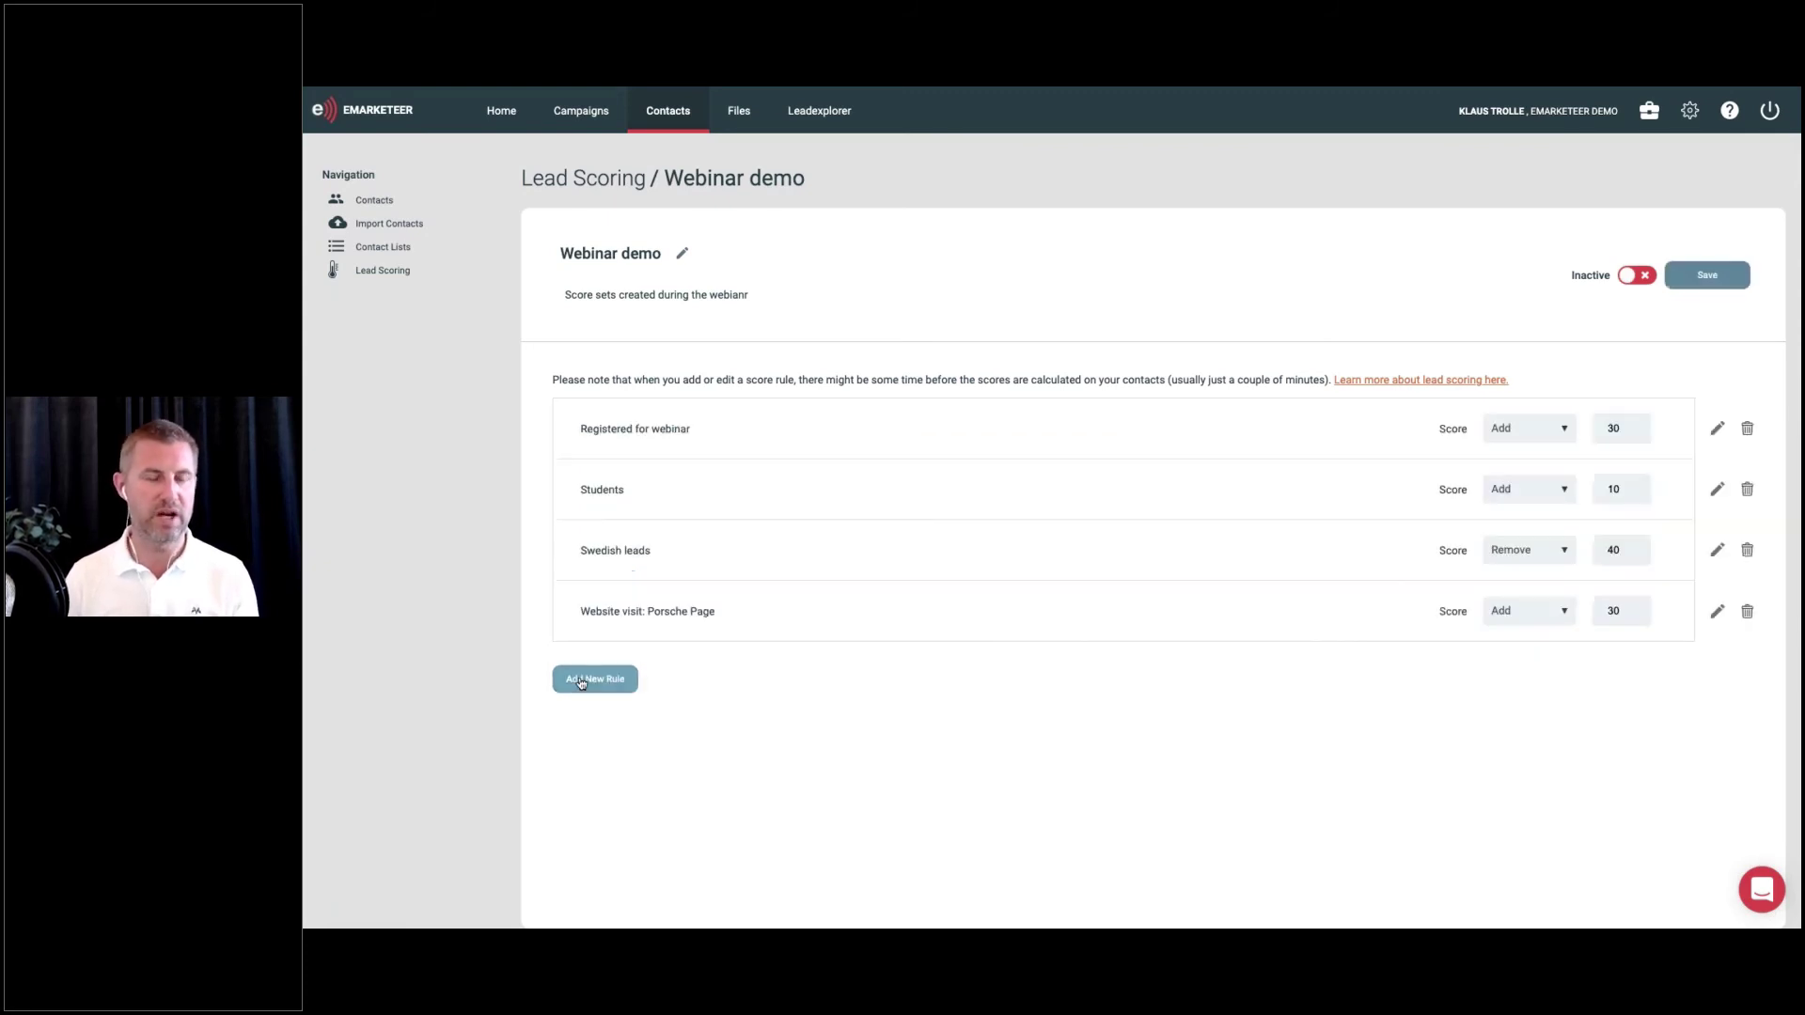
Save the Webinar demo score set and go back to the Lead Scoring list
left_click(1728, 272)
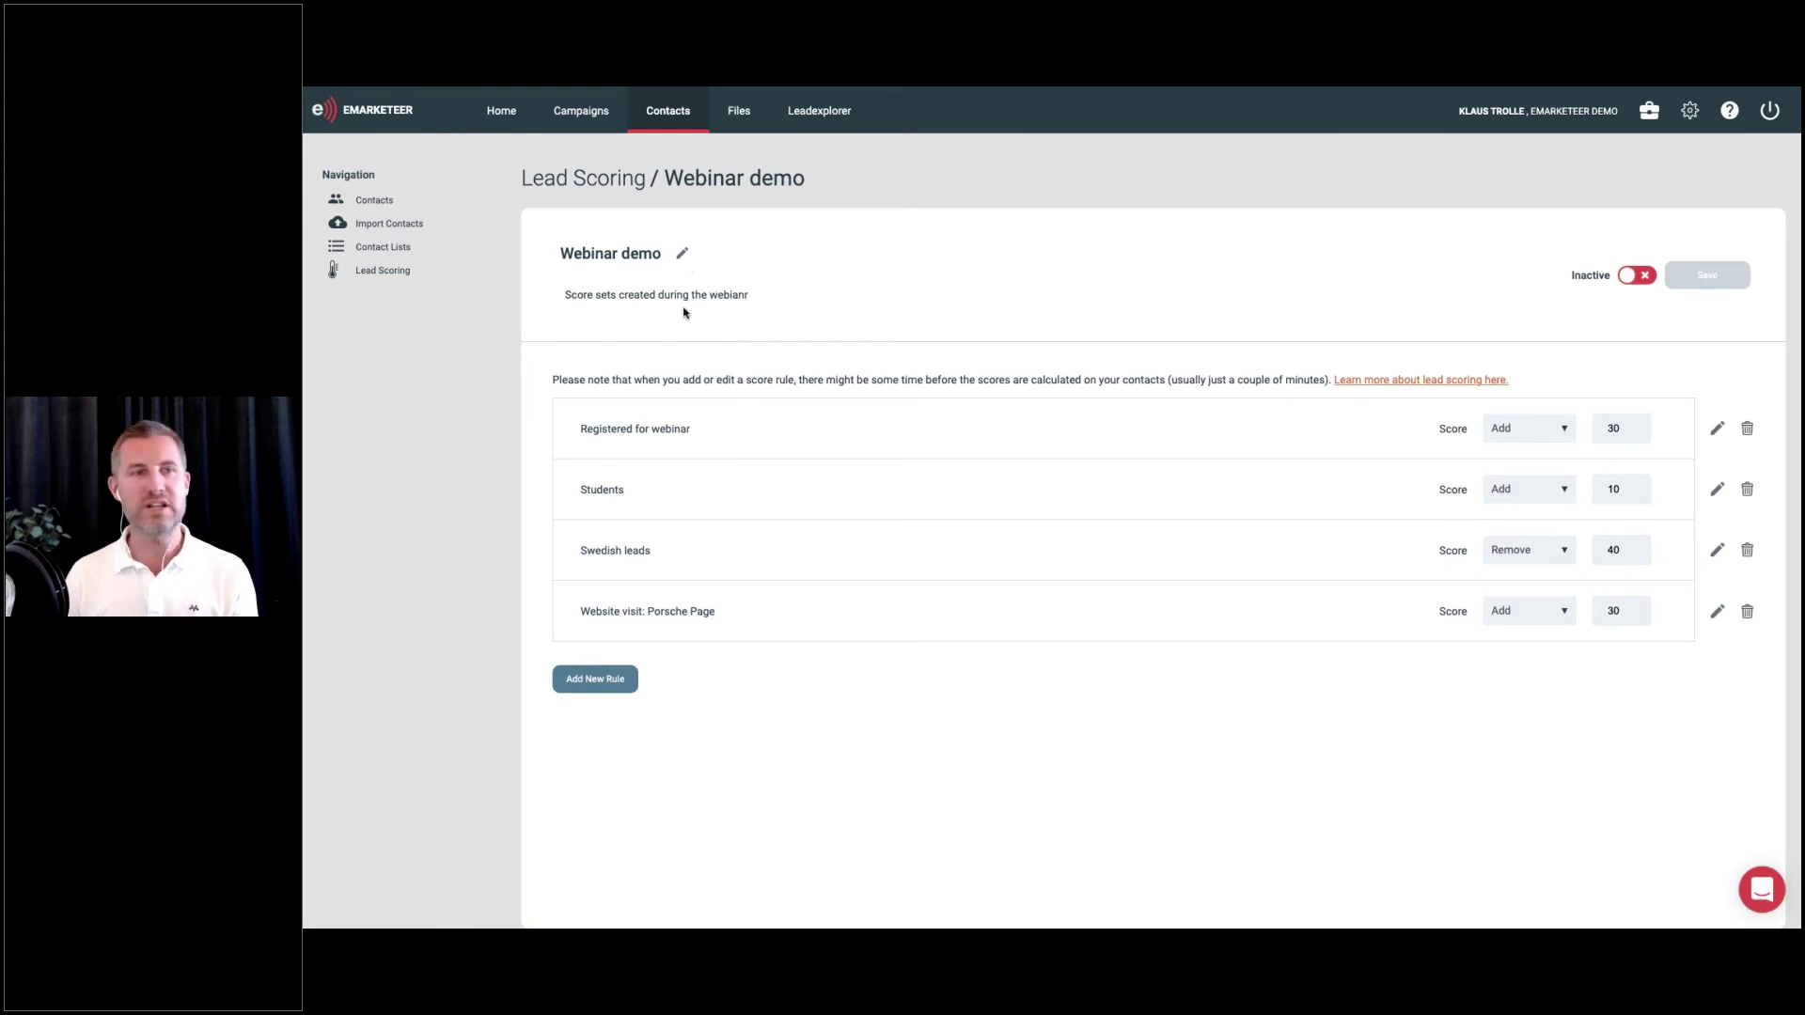
left_click(609, 192)
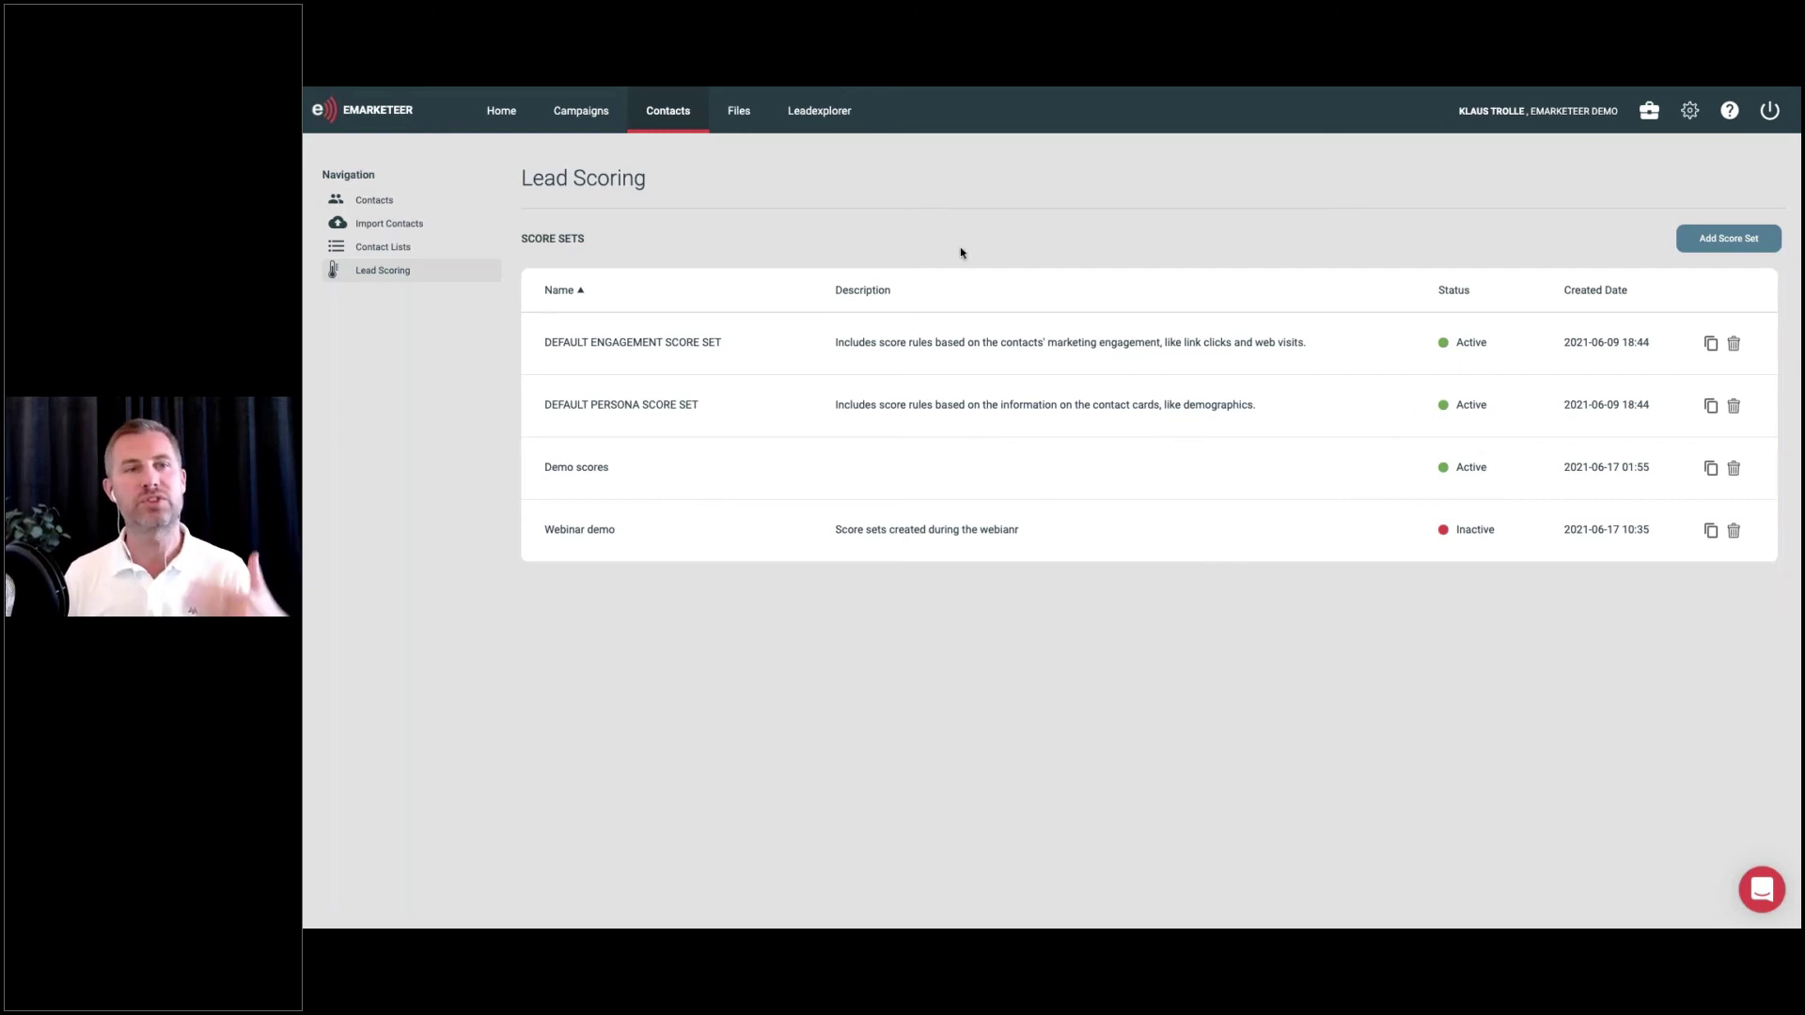
Show all 3112 contacts sorted by lead score, highest (170) first
left_click(382, 202)
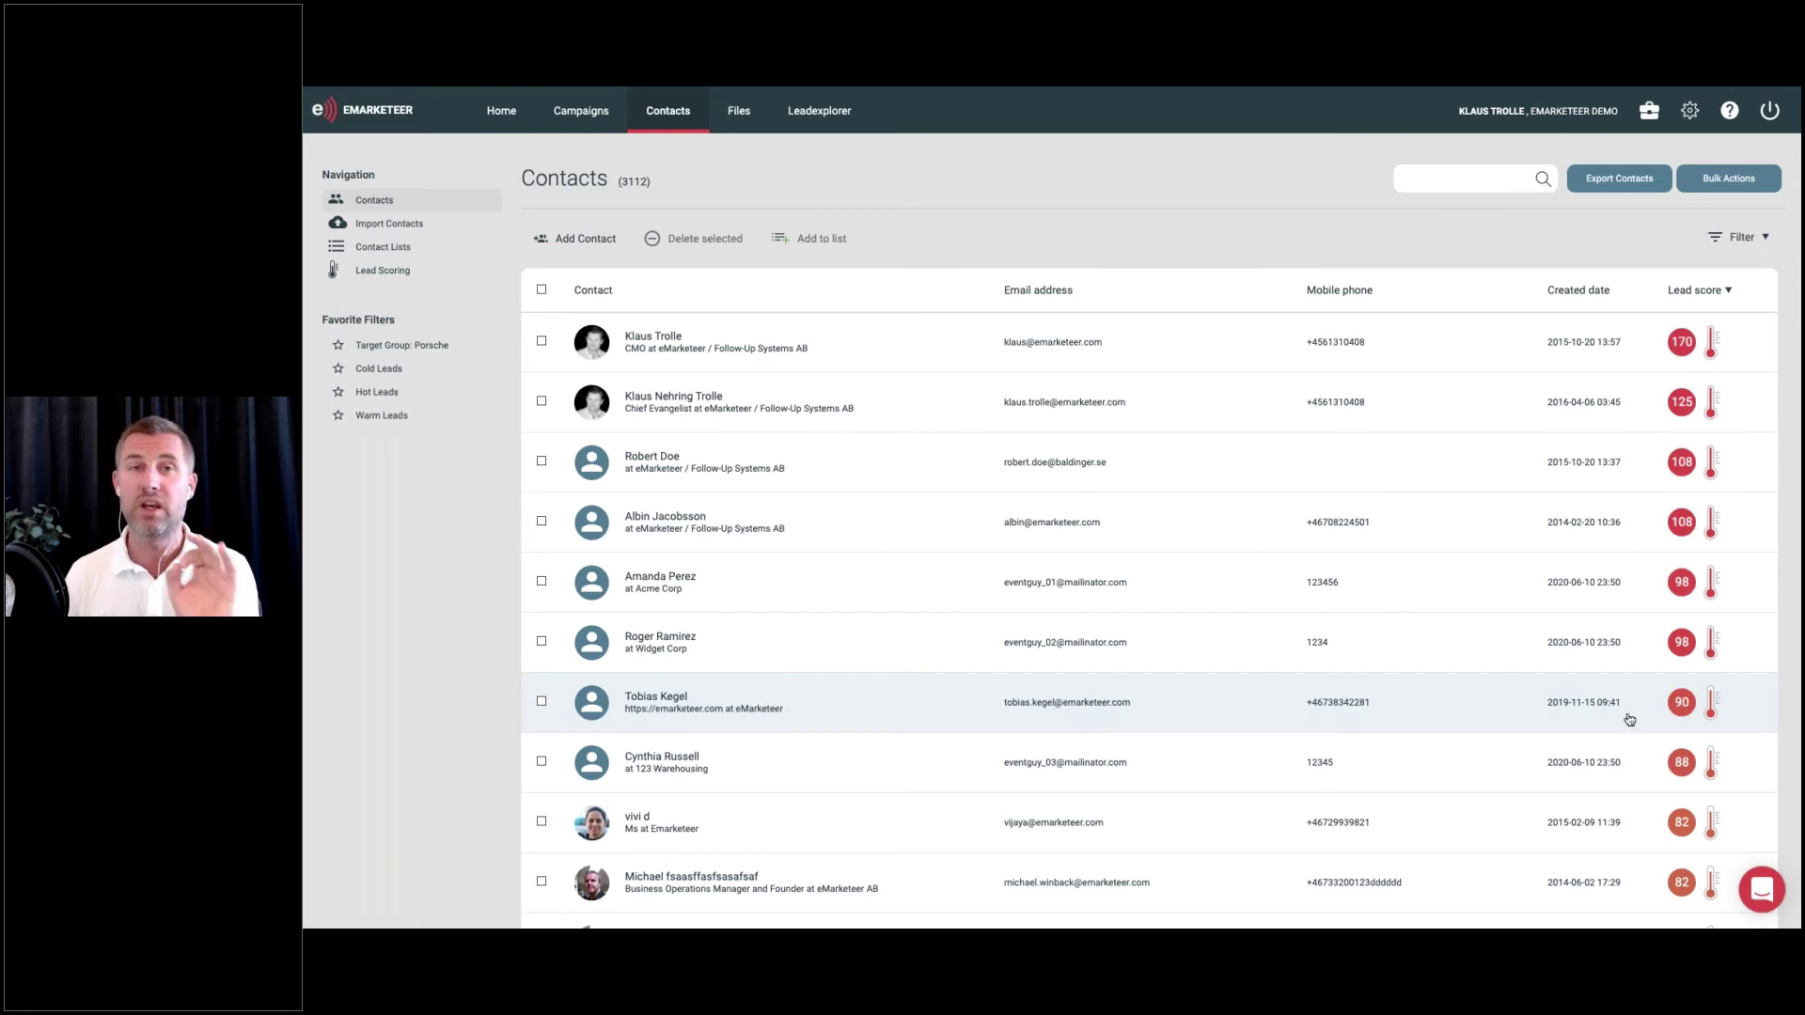
left_click(1692, 291)
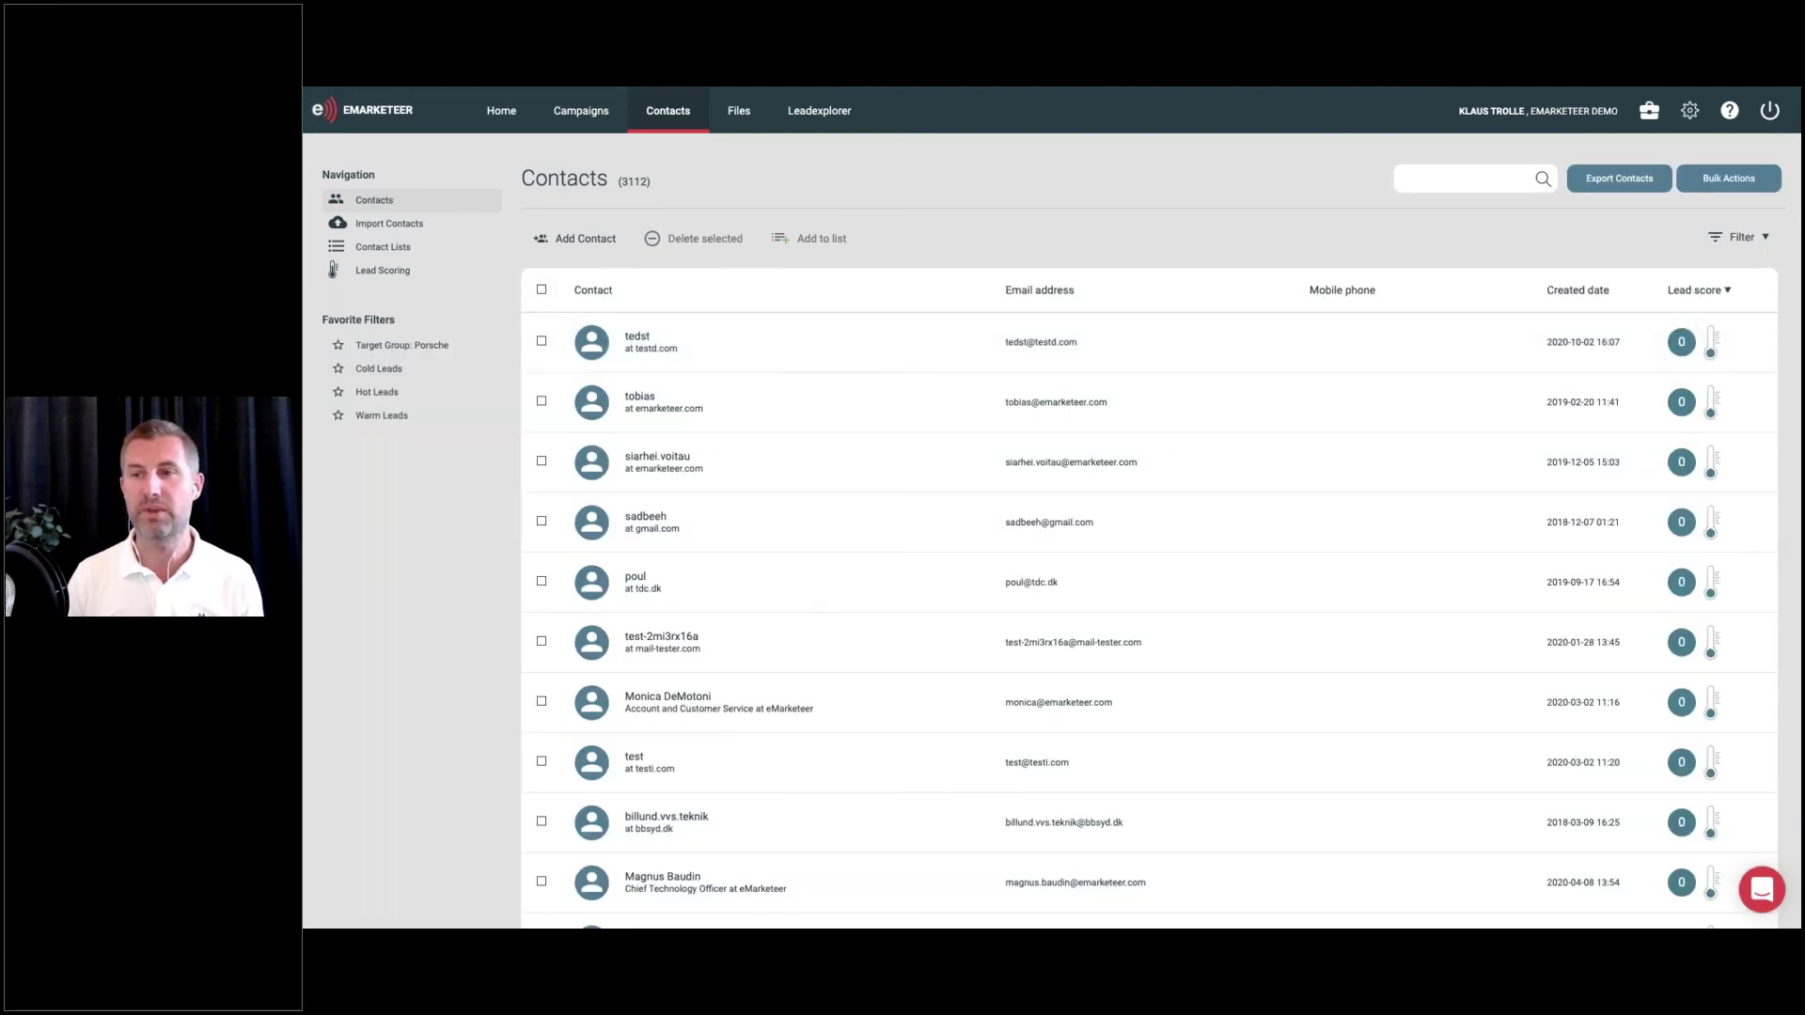
left_click(1693, 293)
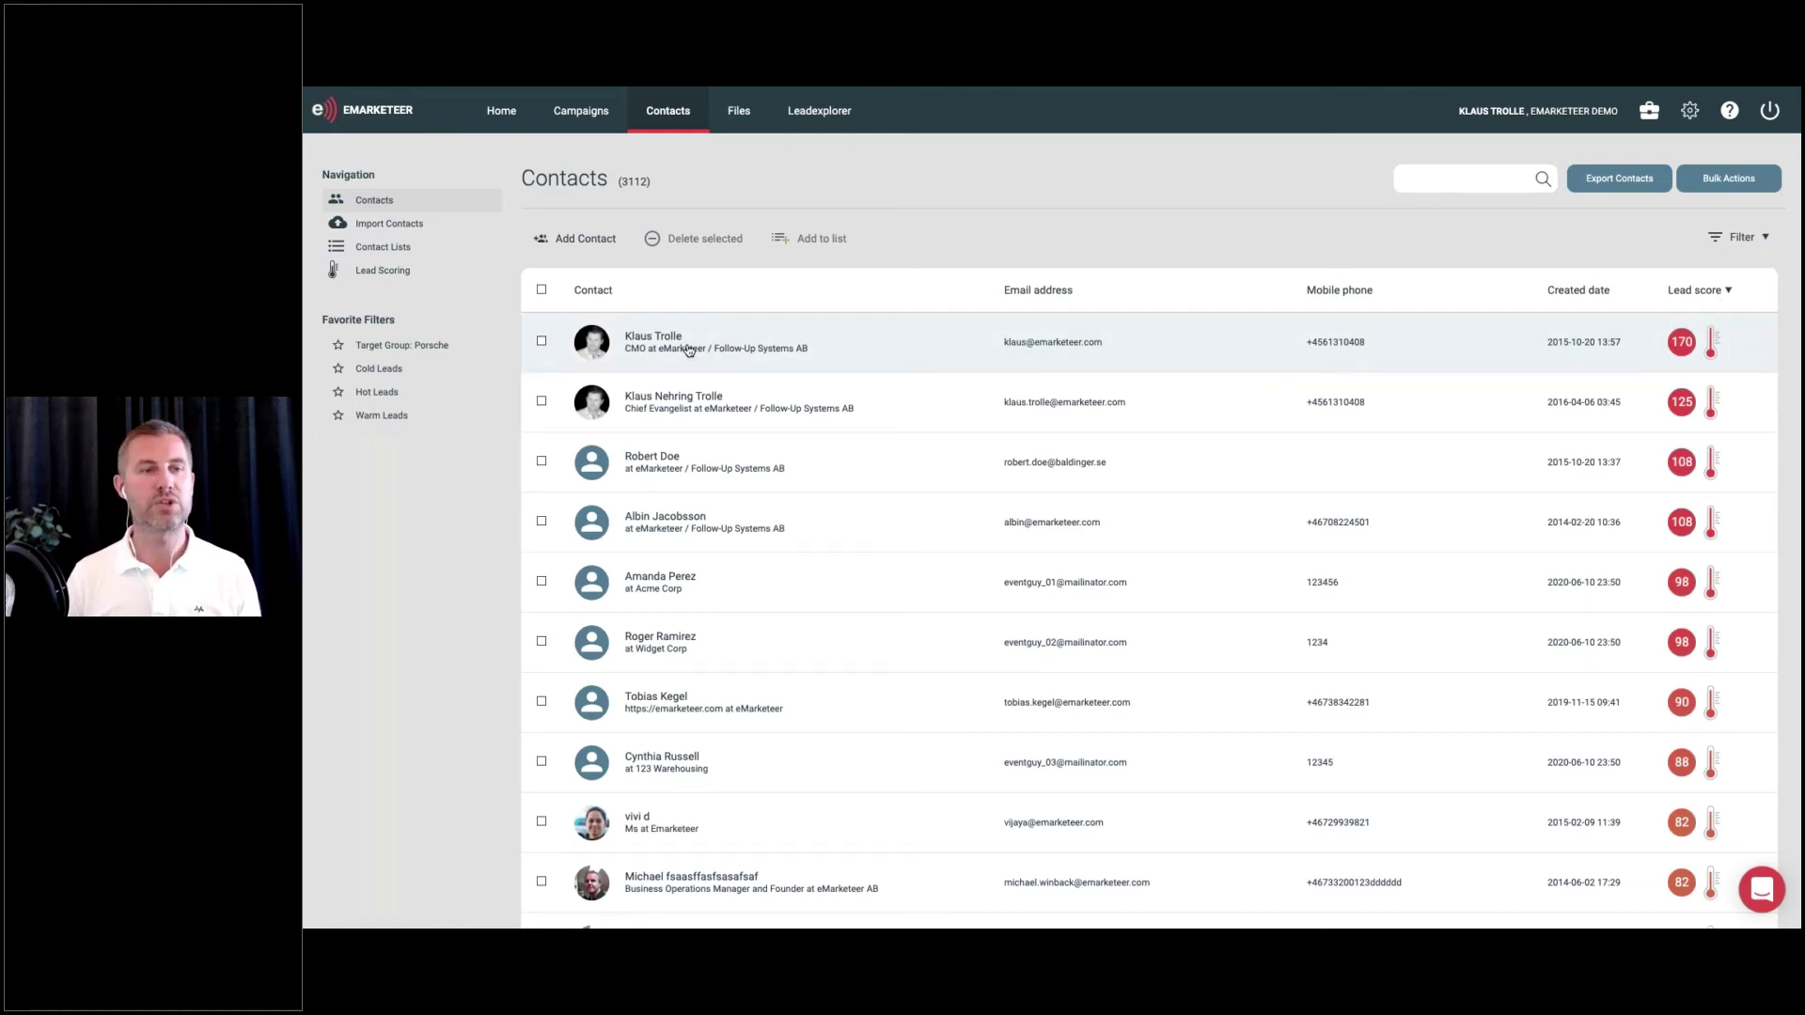
left_click(707, 399)
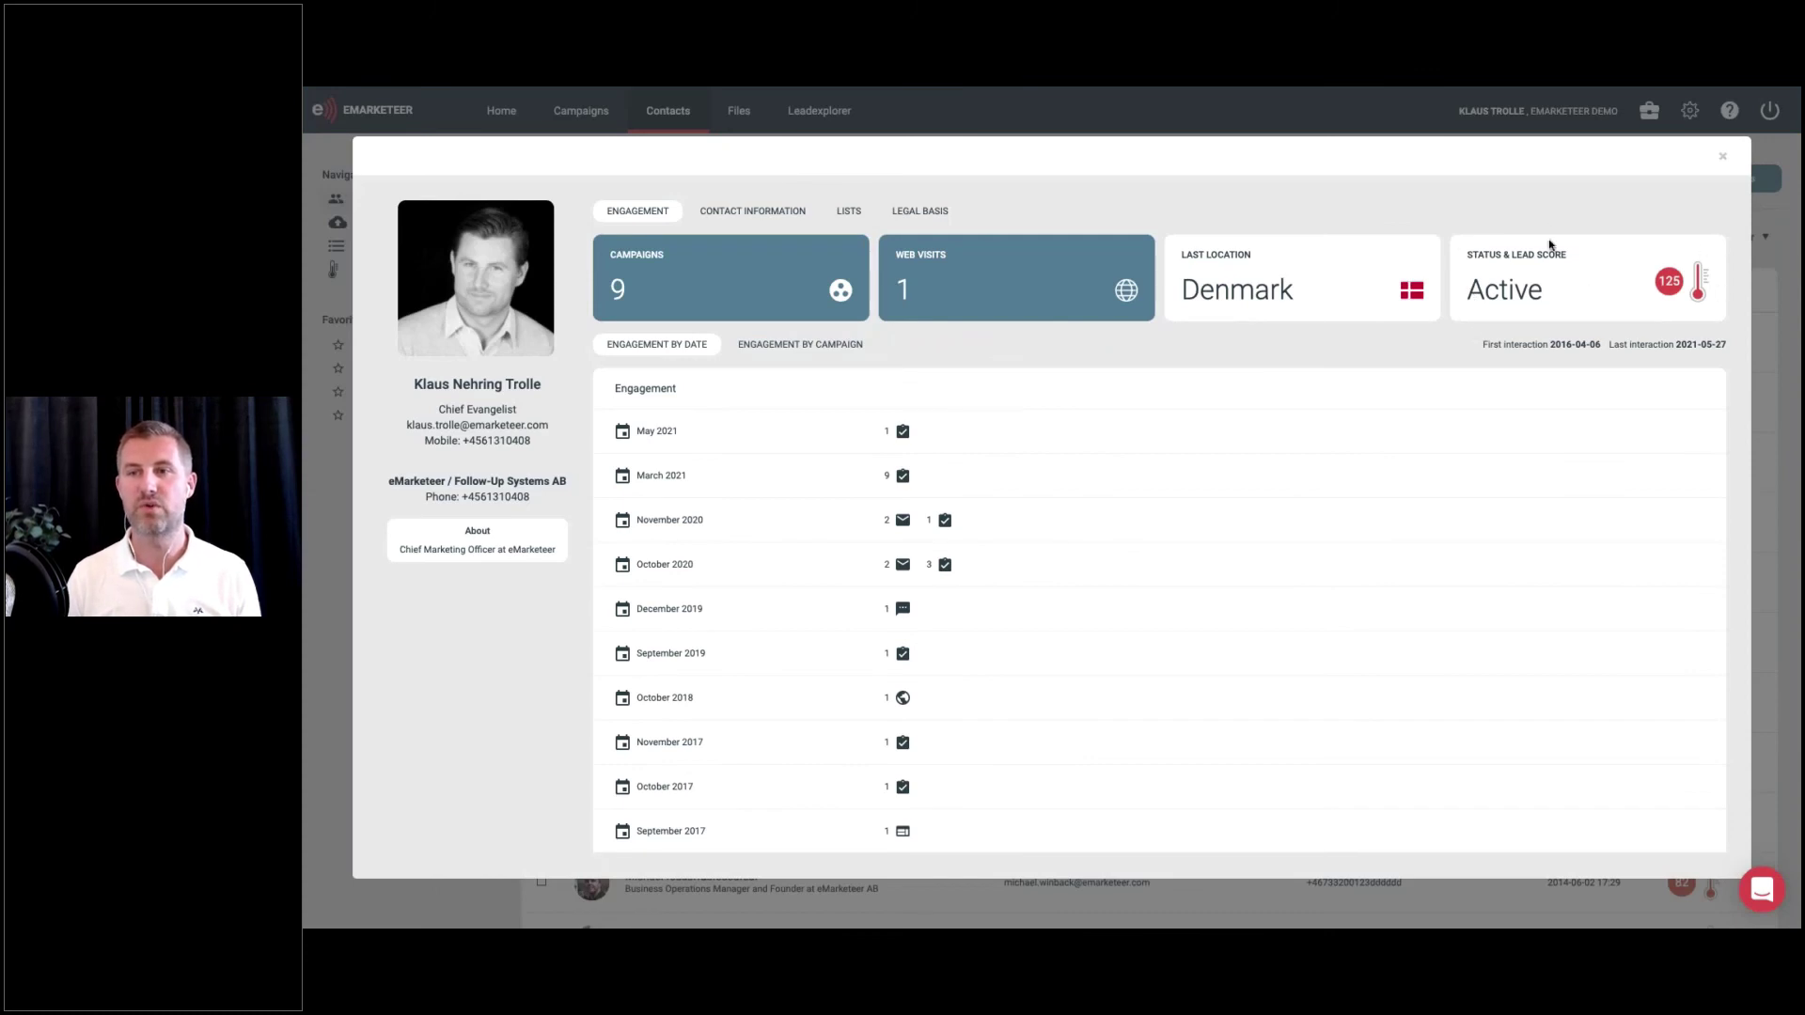
left_click(1723, 160)
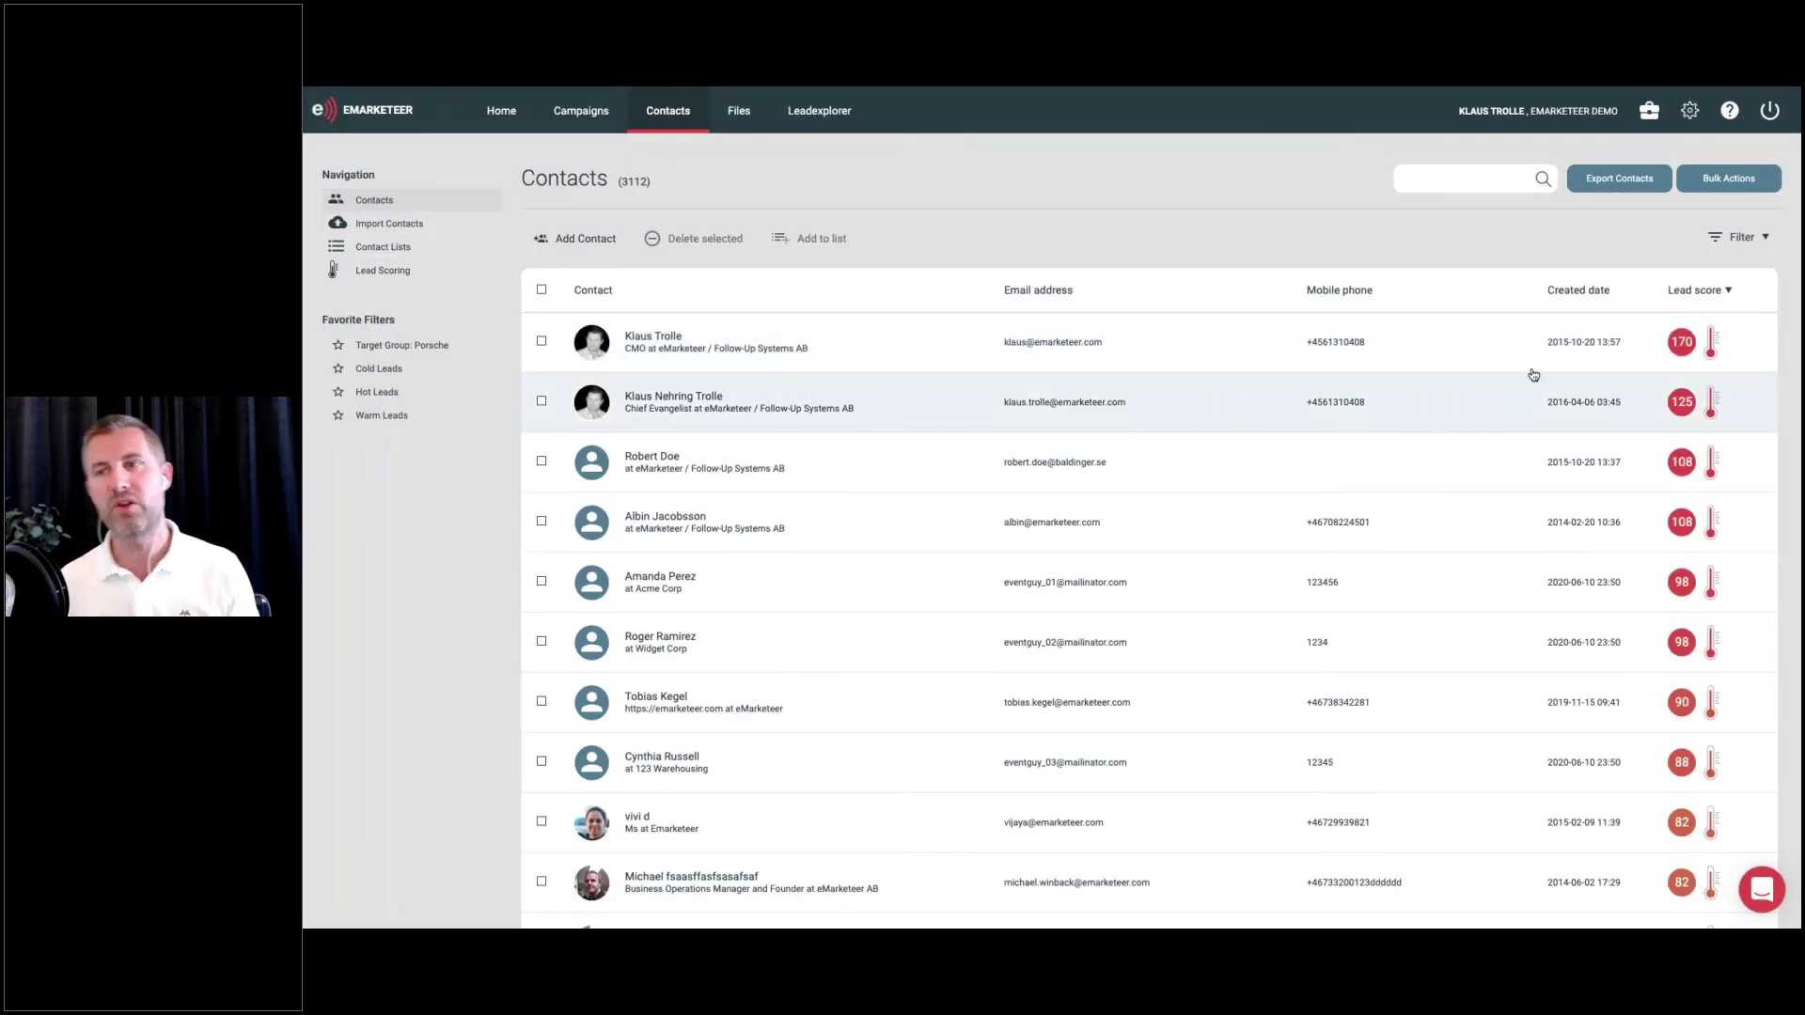
Apply a contact filter of Score greater than 75
left_click(1740, 239)
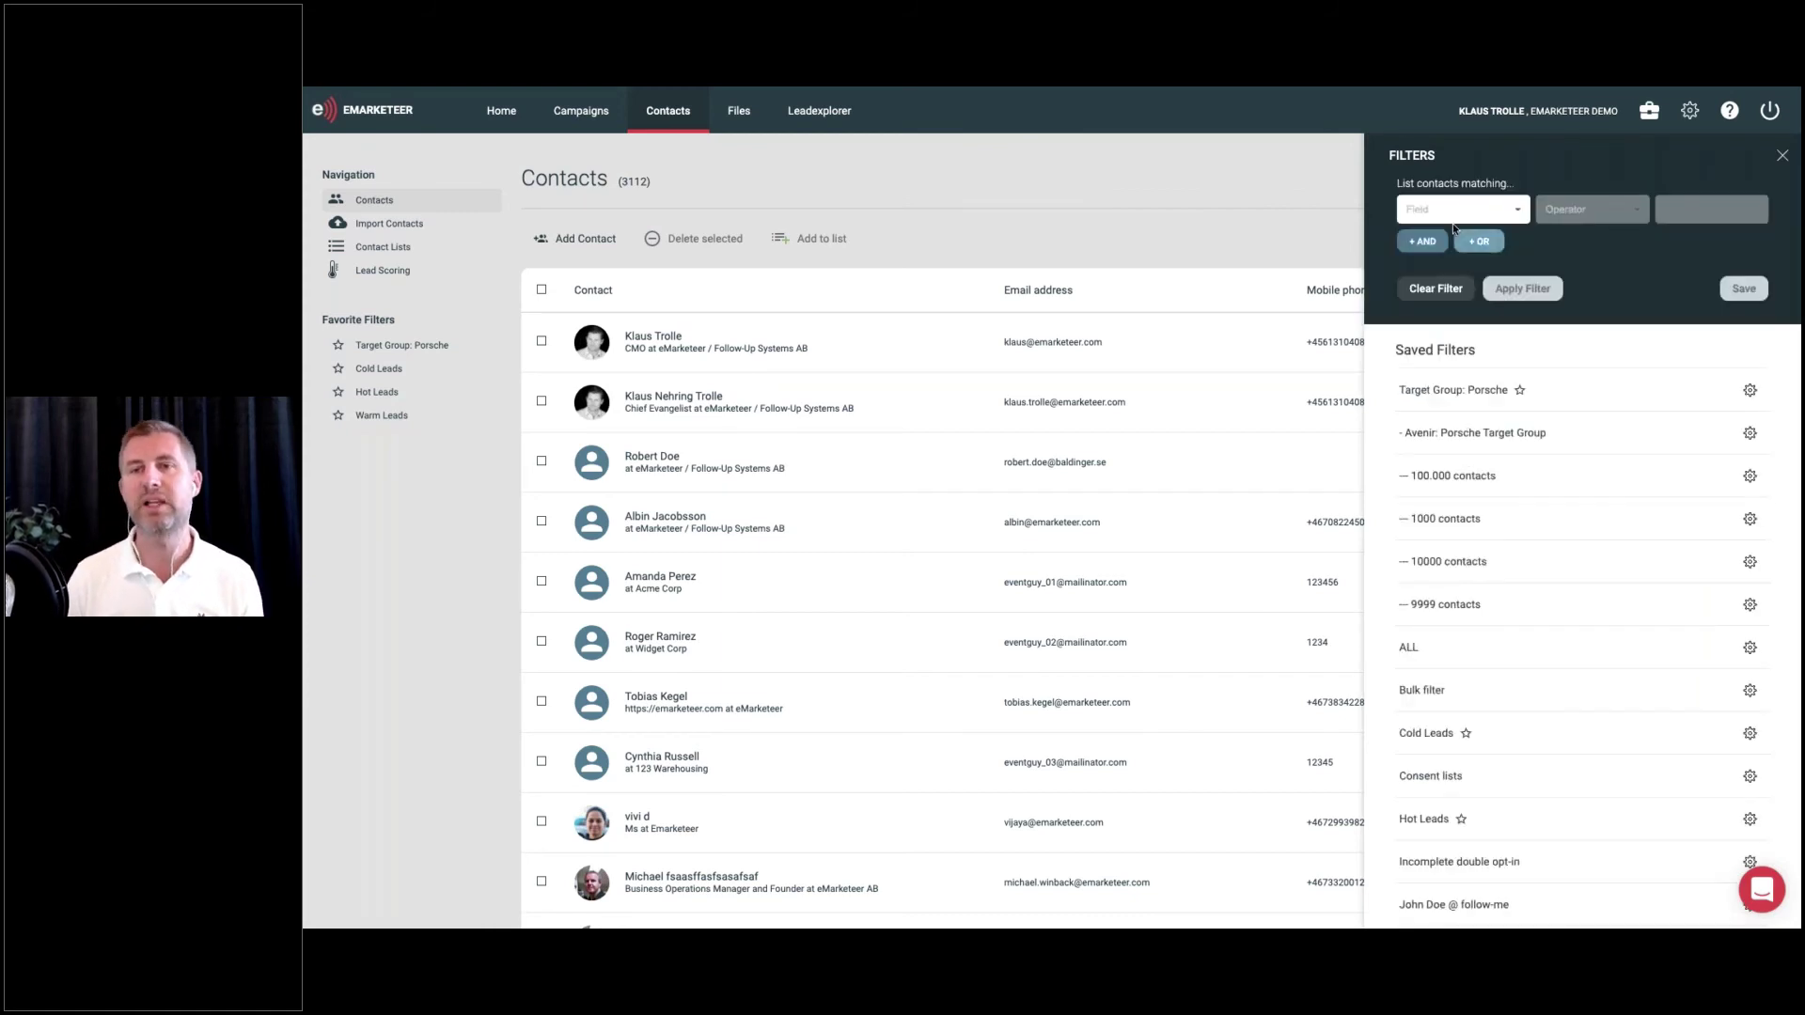
left_click(1443, 213)
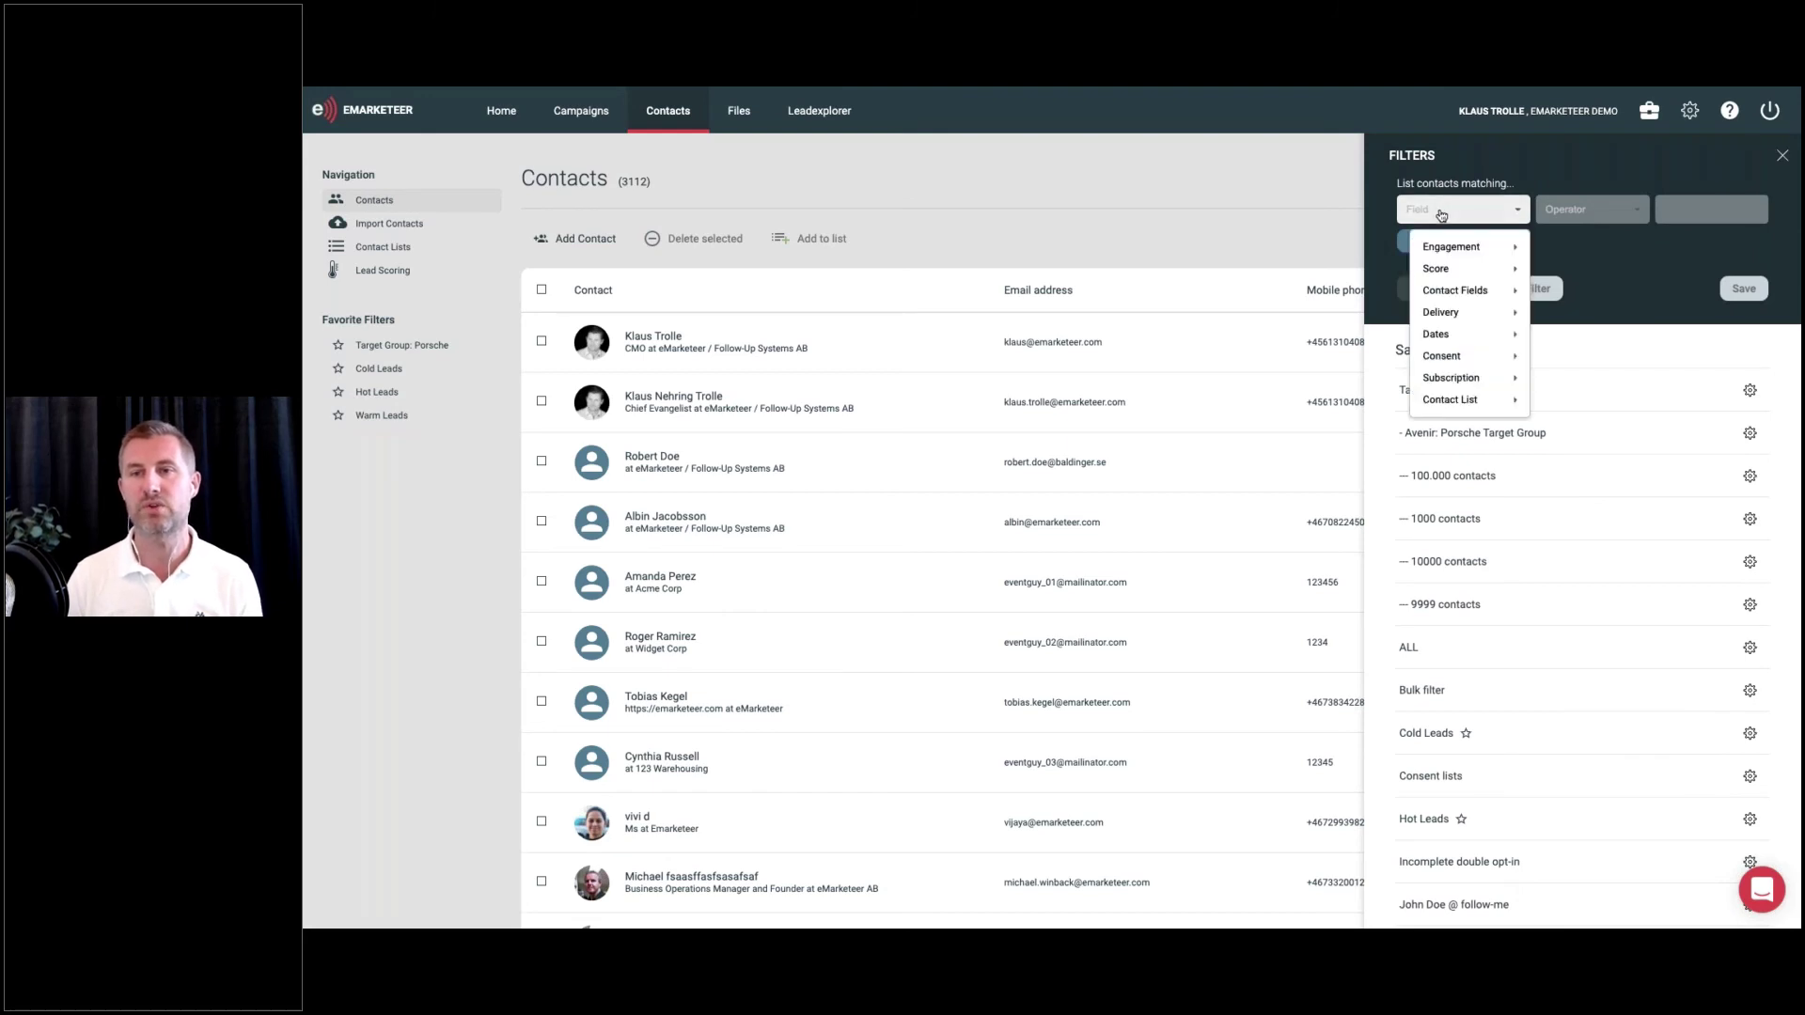
mouse_move(1436, 269)
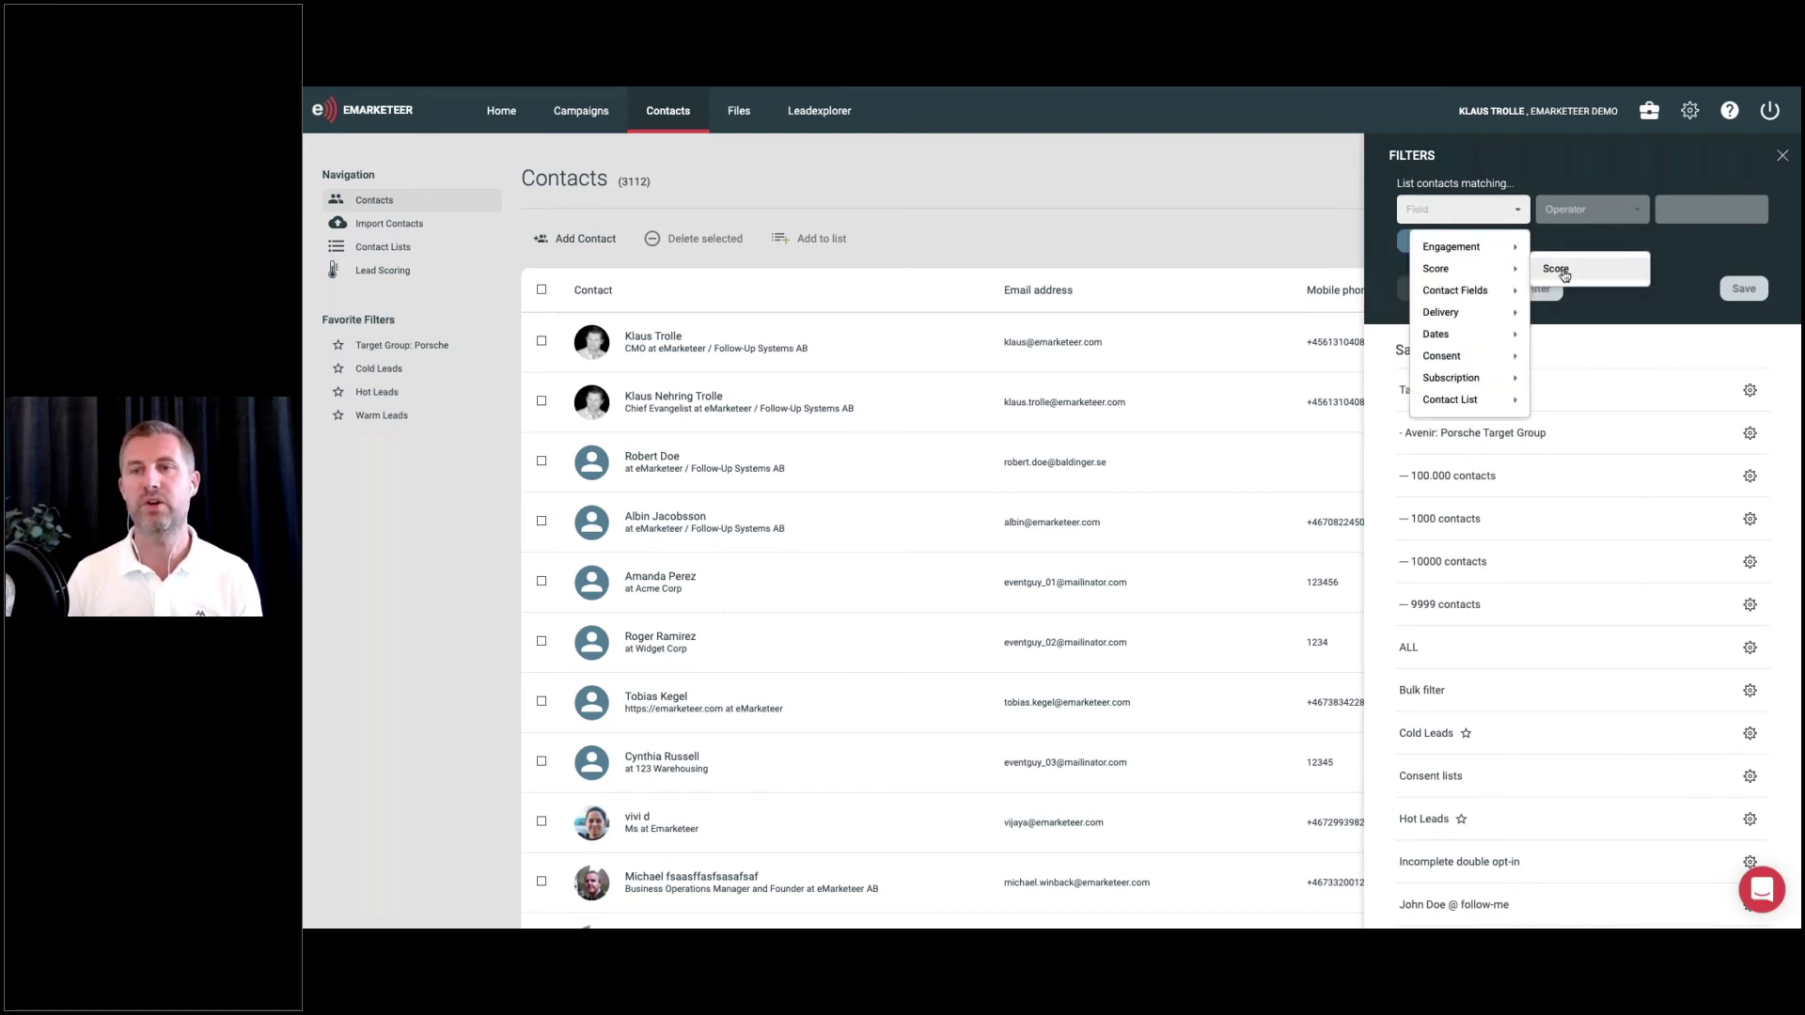
left_click(1565, 274)
left_click(1578, 210)
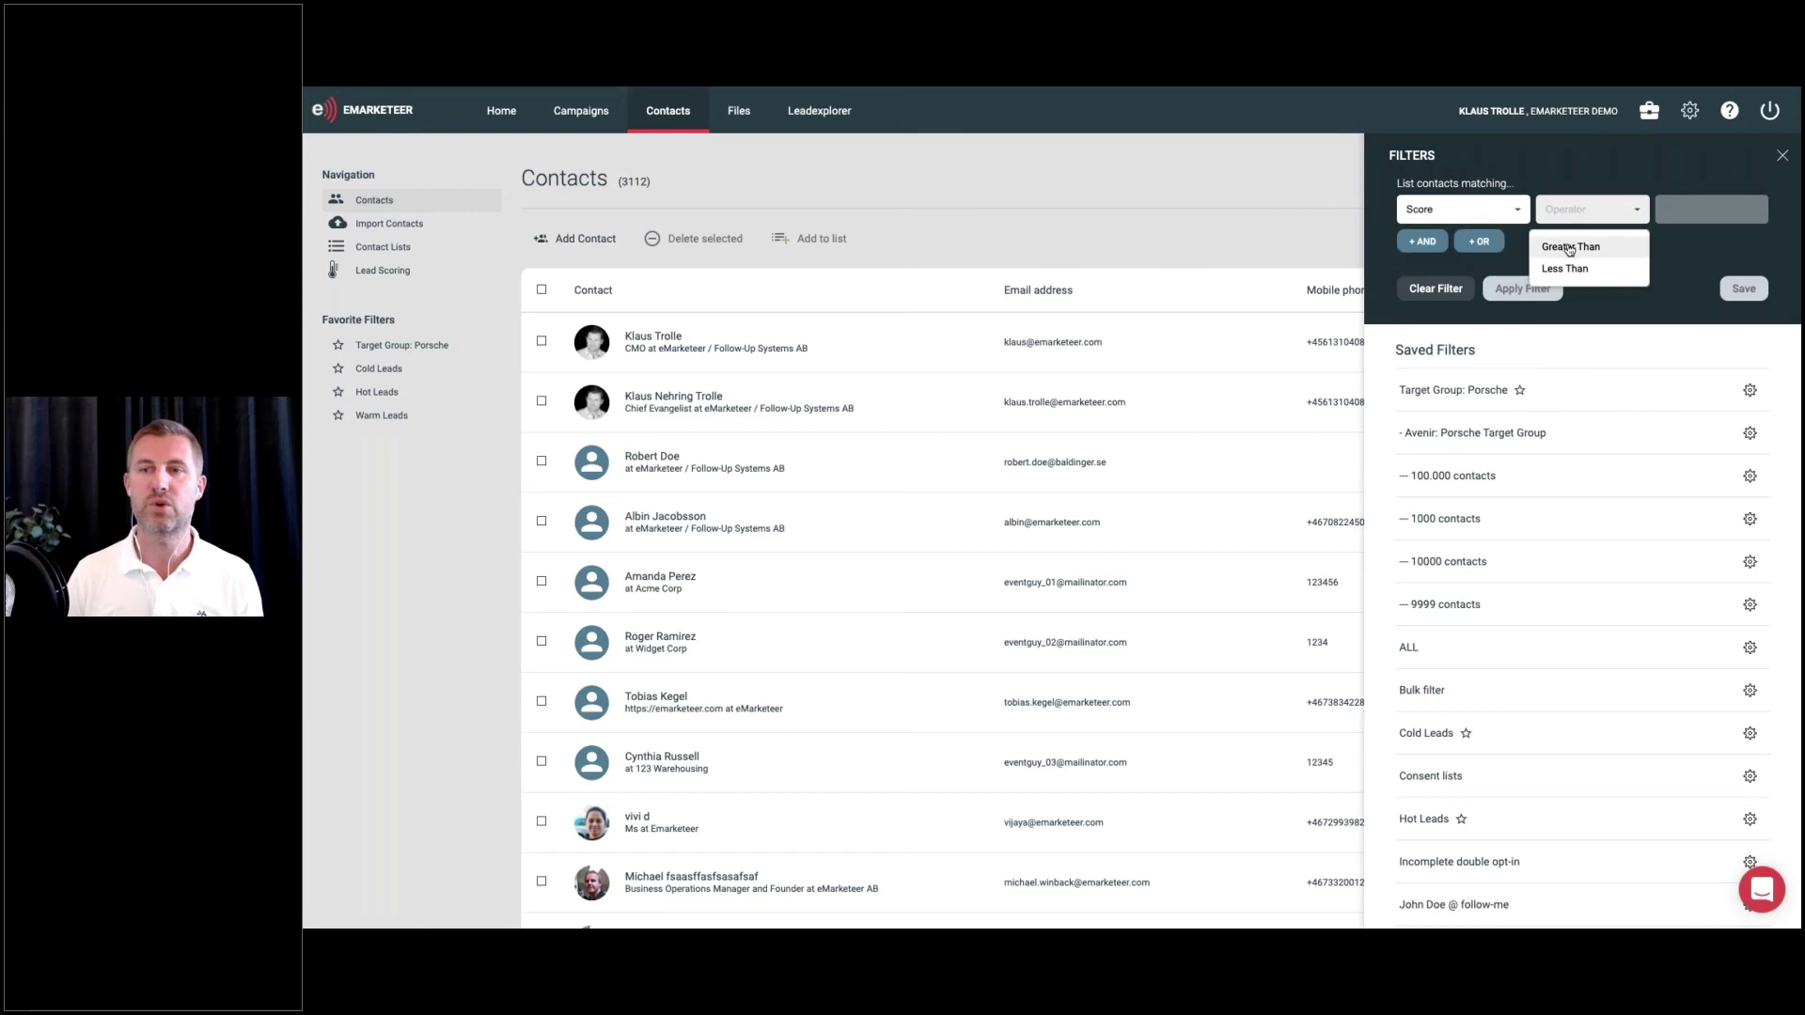
left_click(1568, 247)
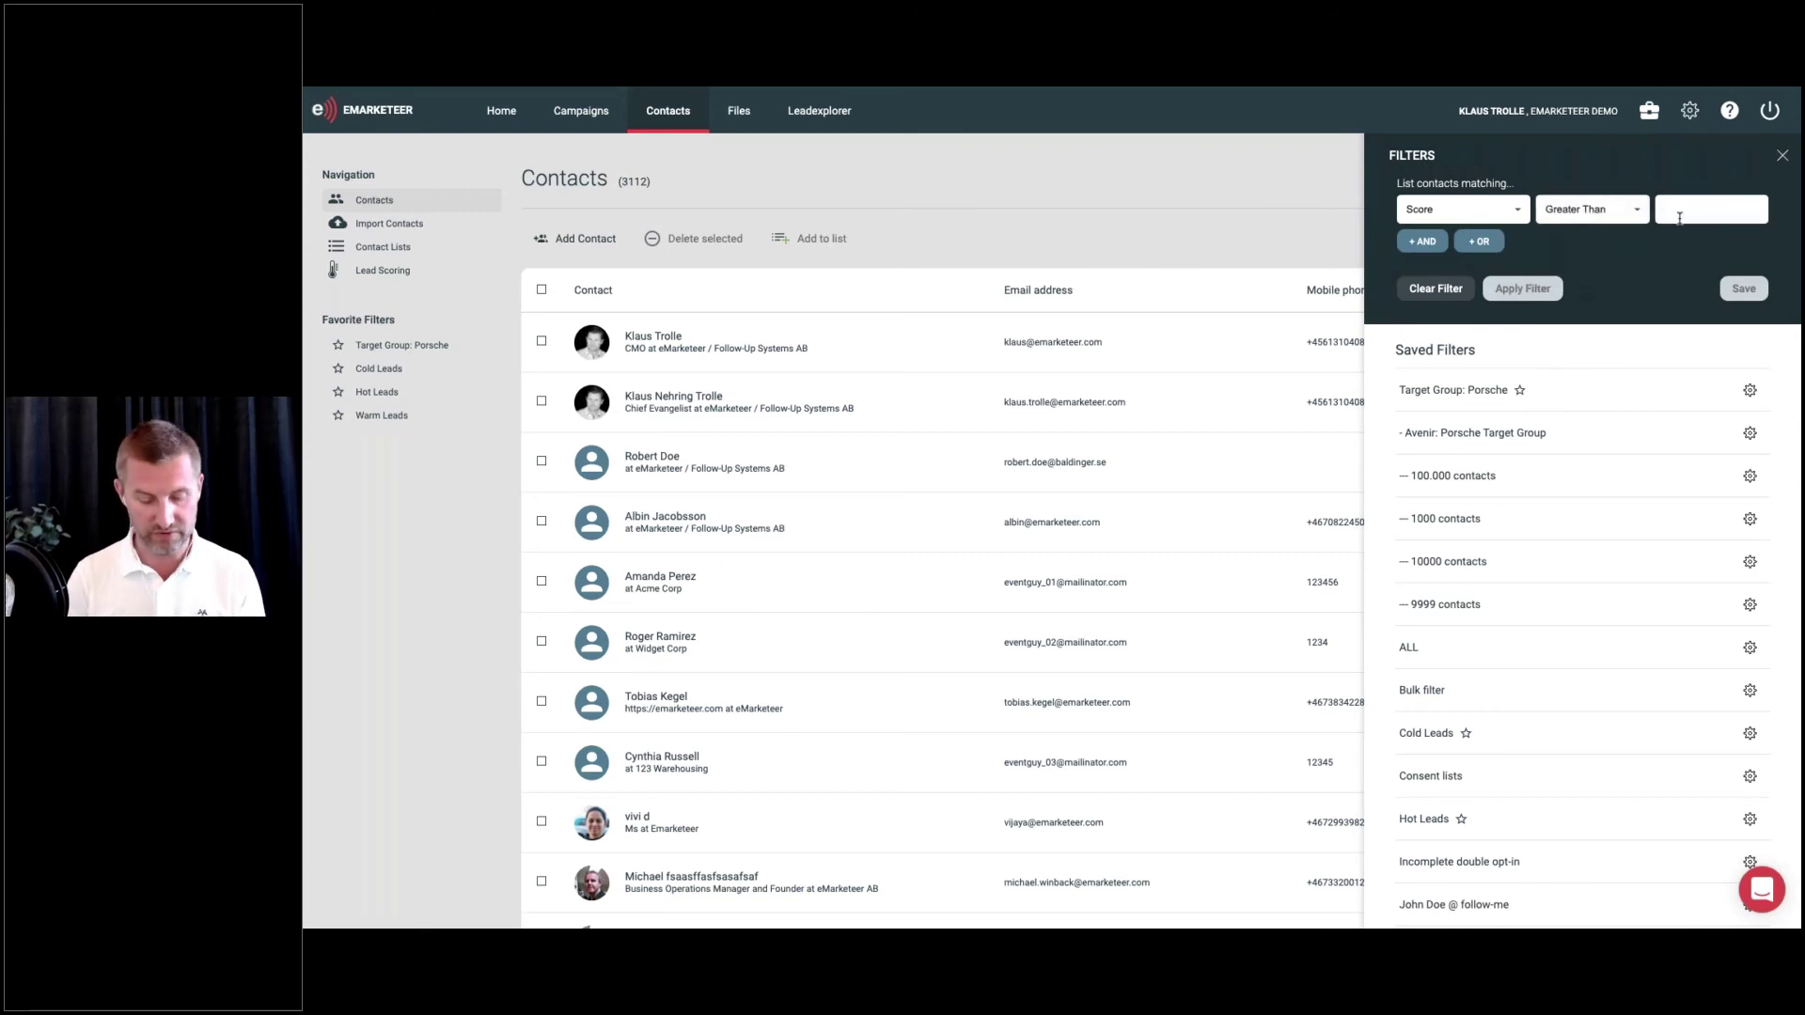
left_click(1679, 219)
type("75")
left_click(1542, 291)
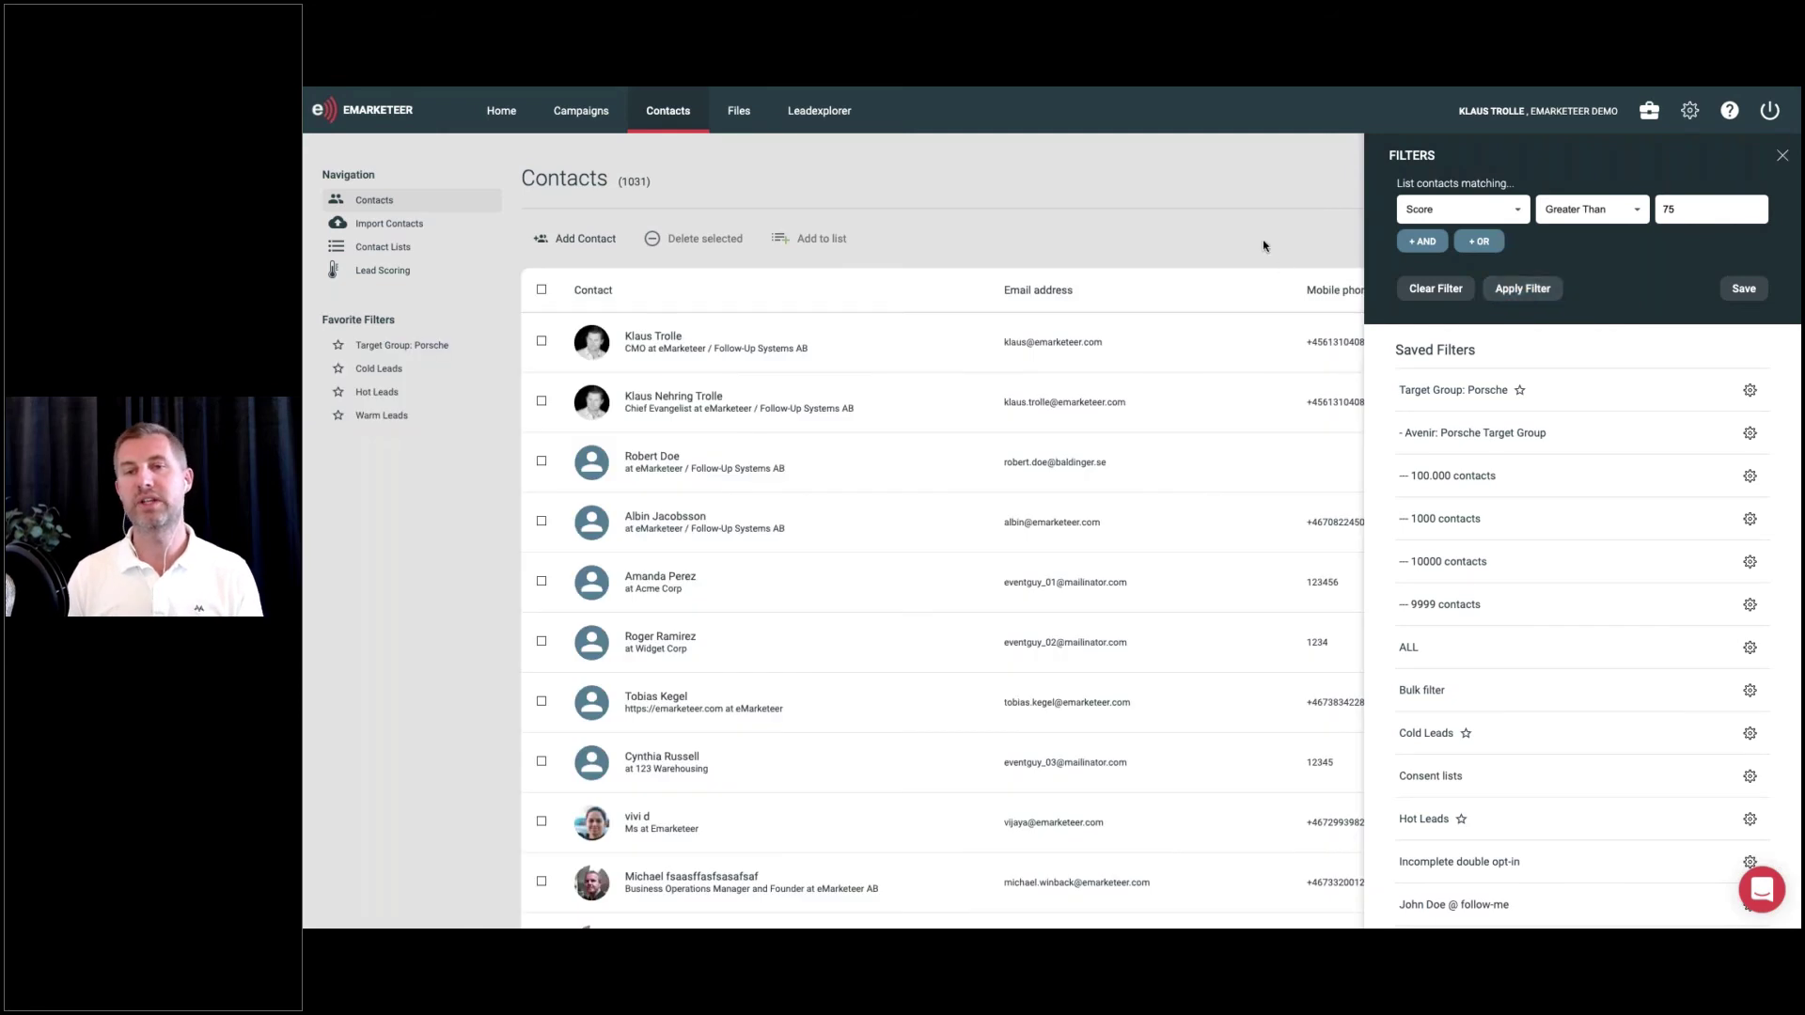
Close the filter panel and sort the 1031 contacts highest score first
left_click(1264, 246)
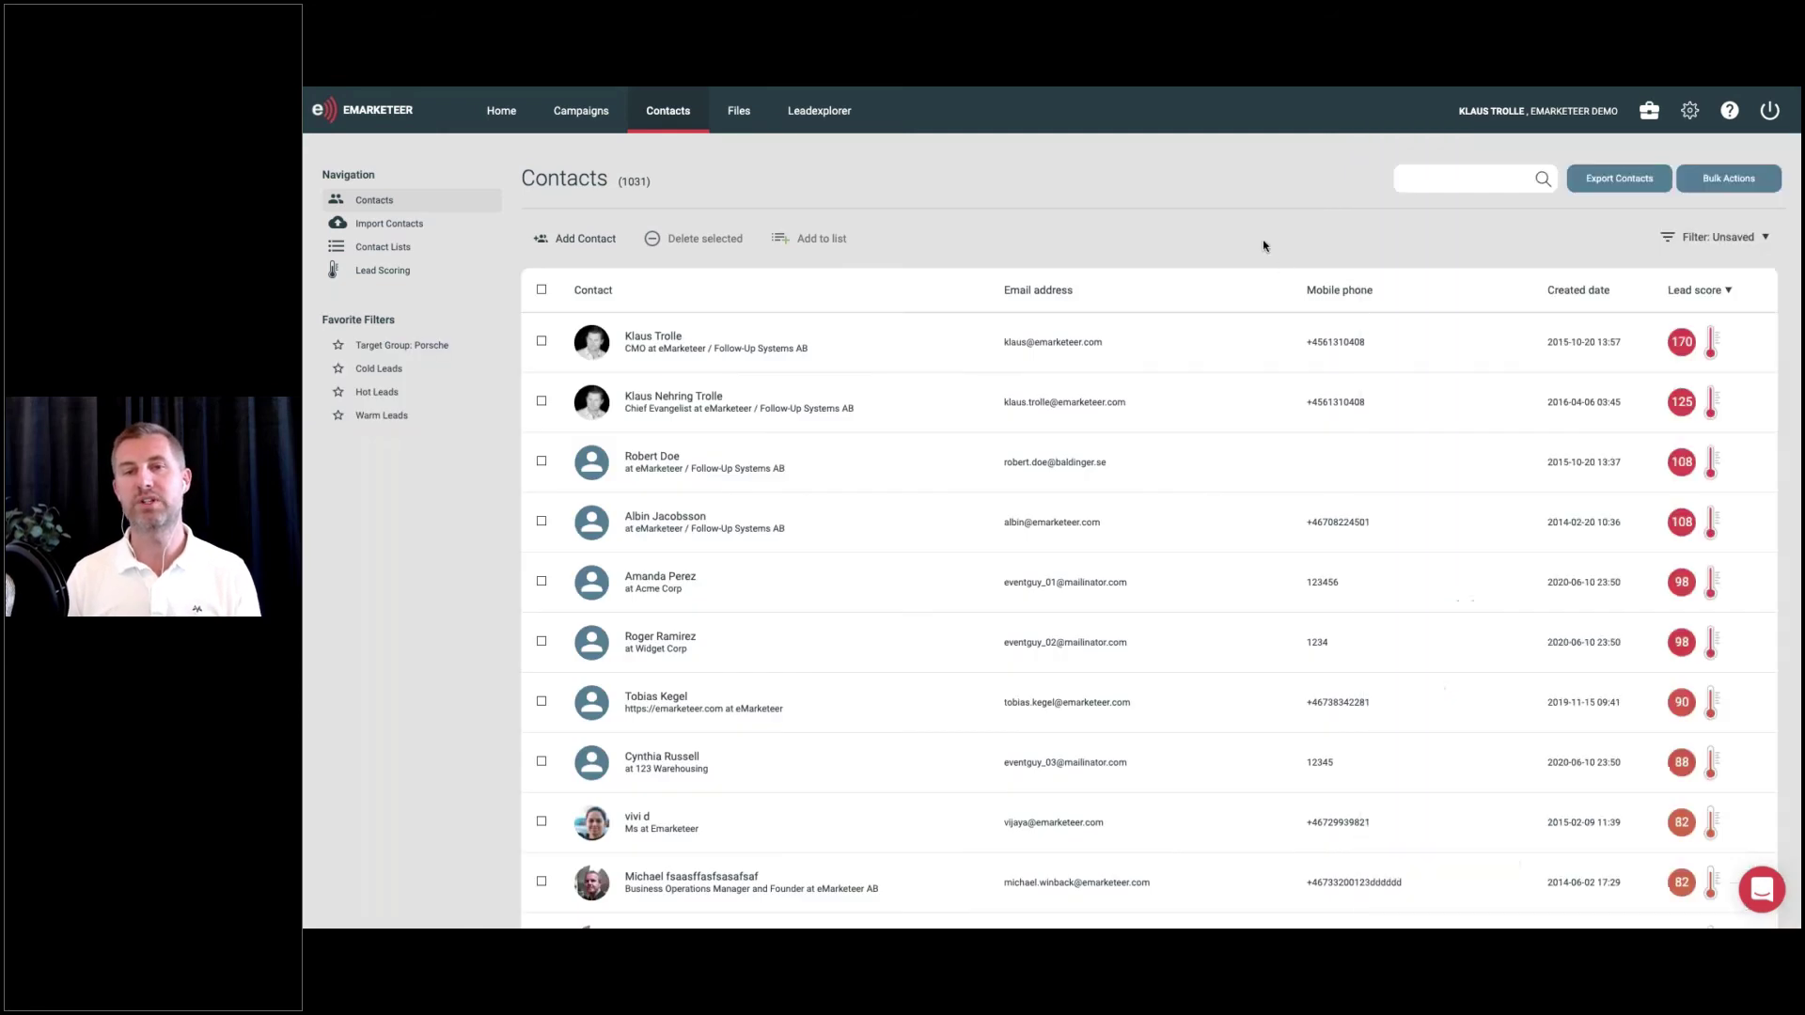
left_click(1712, 291)
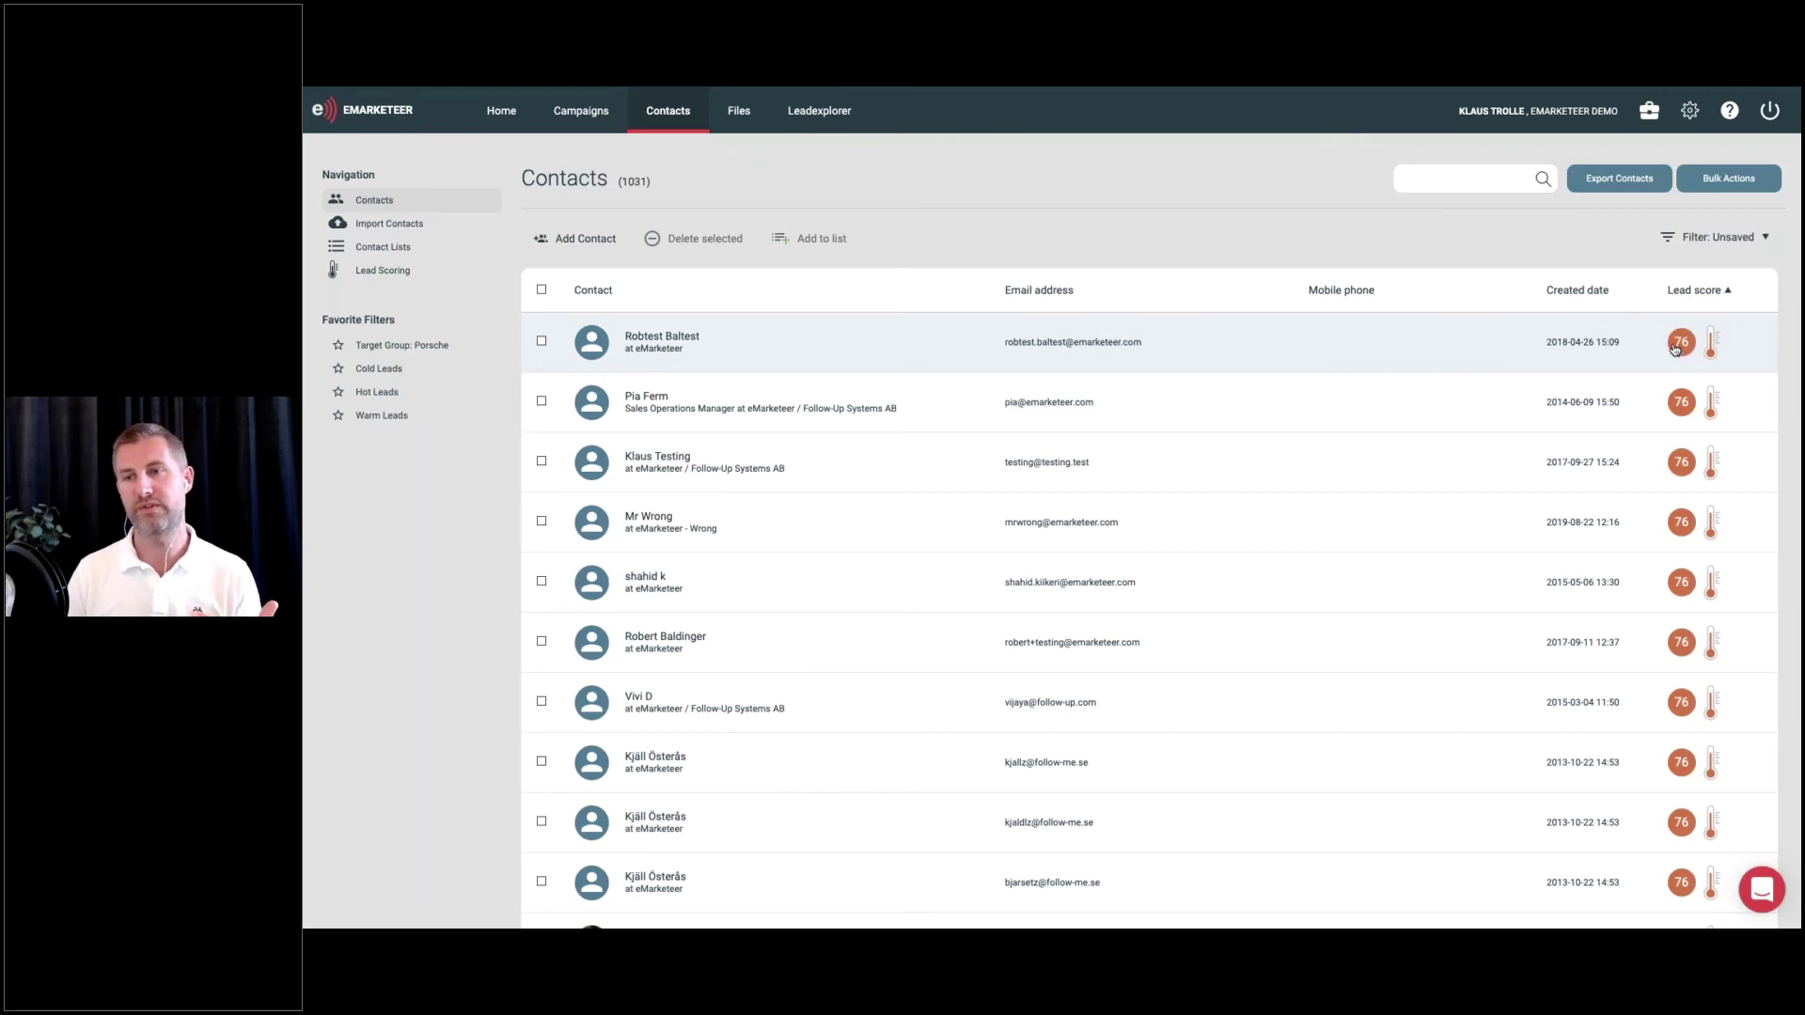
left_click(1703, 297)
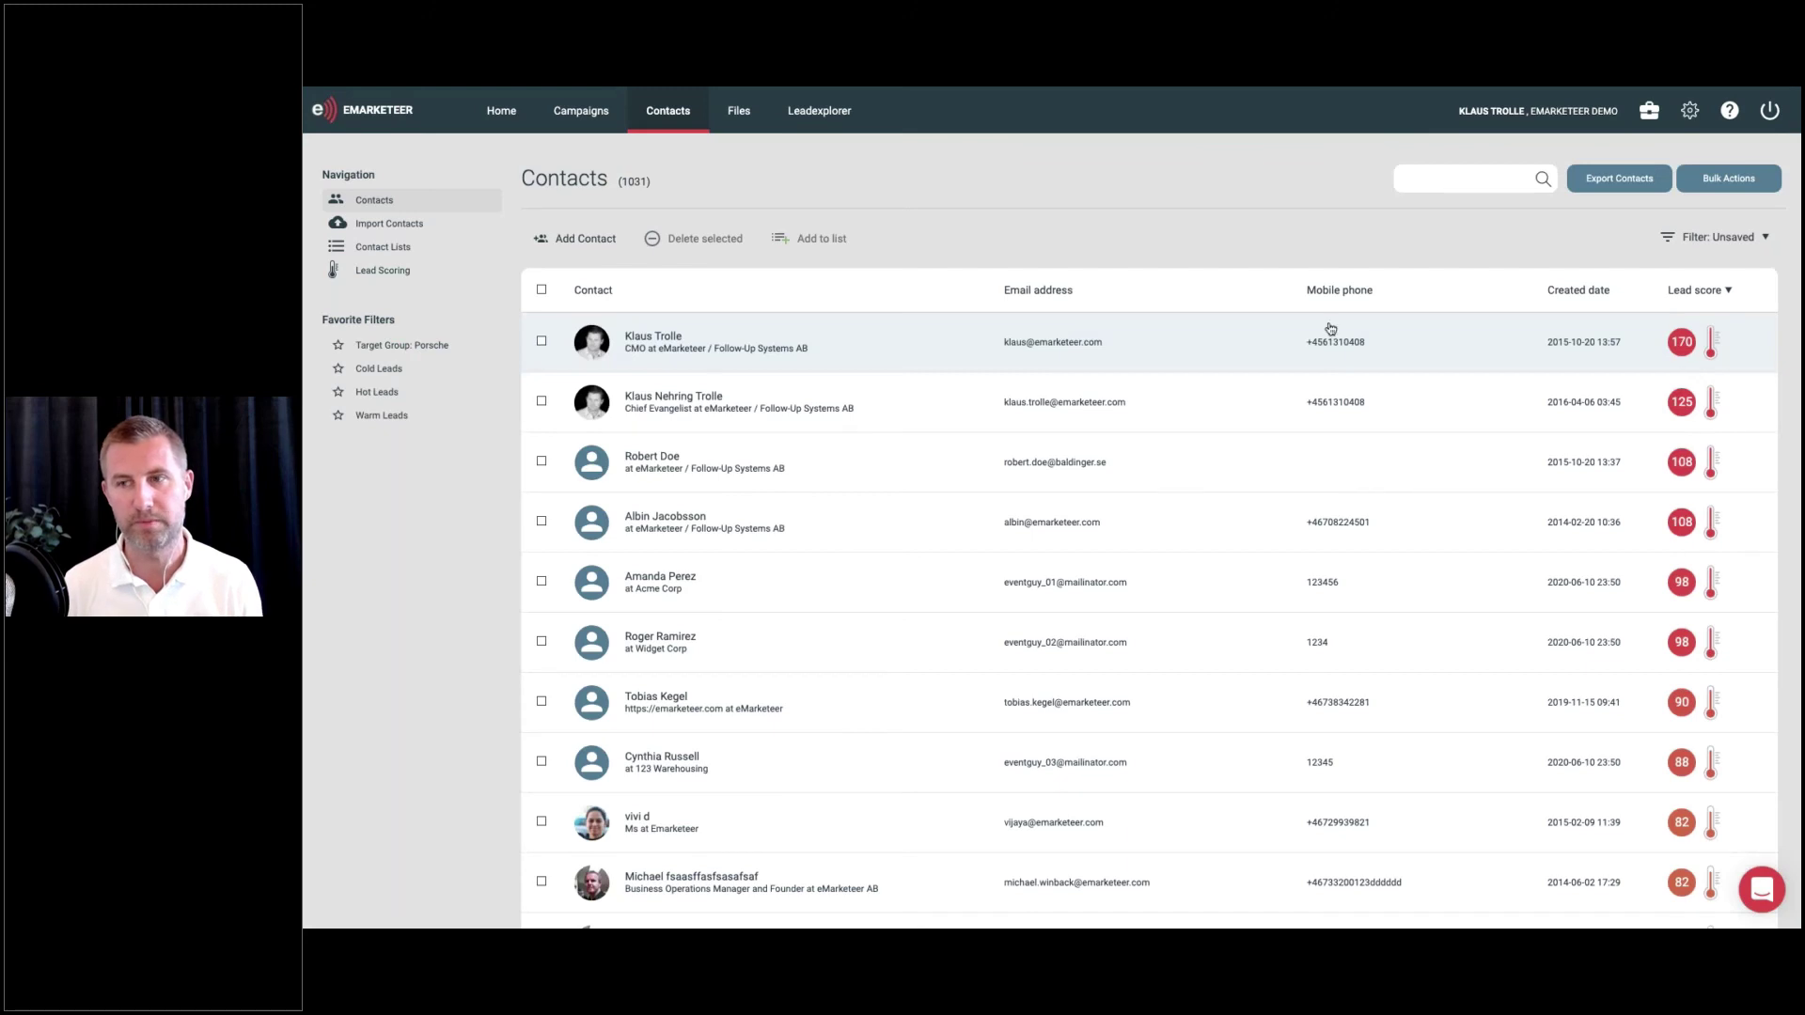
Add an AND condition Score less than 100, then clear the whole score filter
left_click(1716, 240)
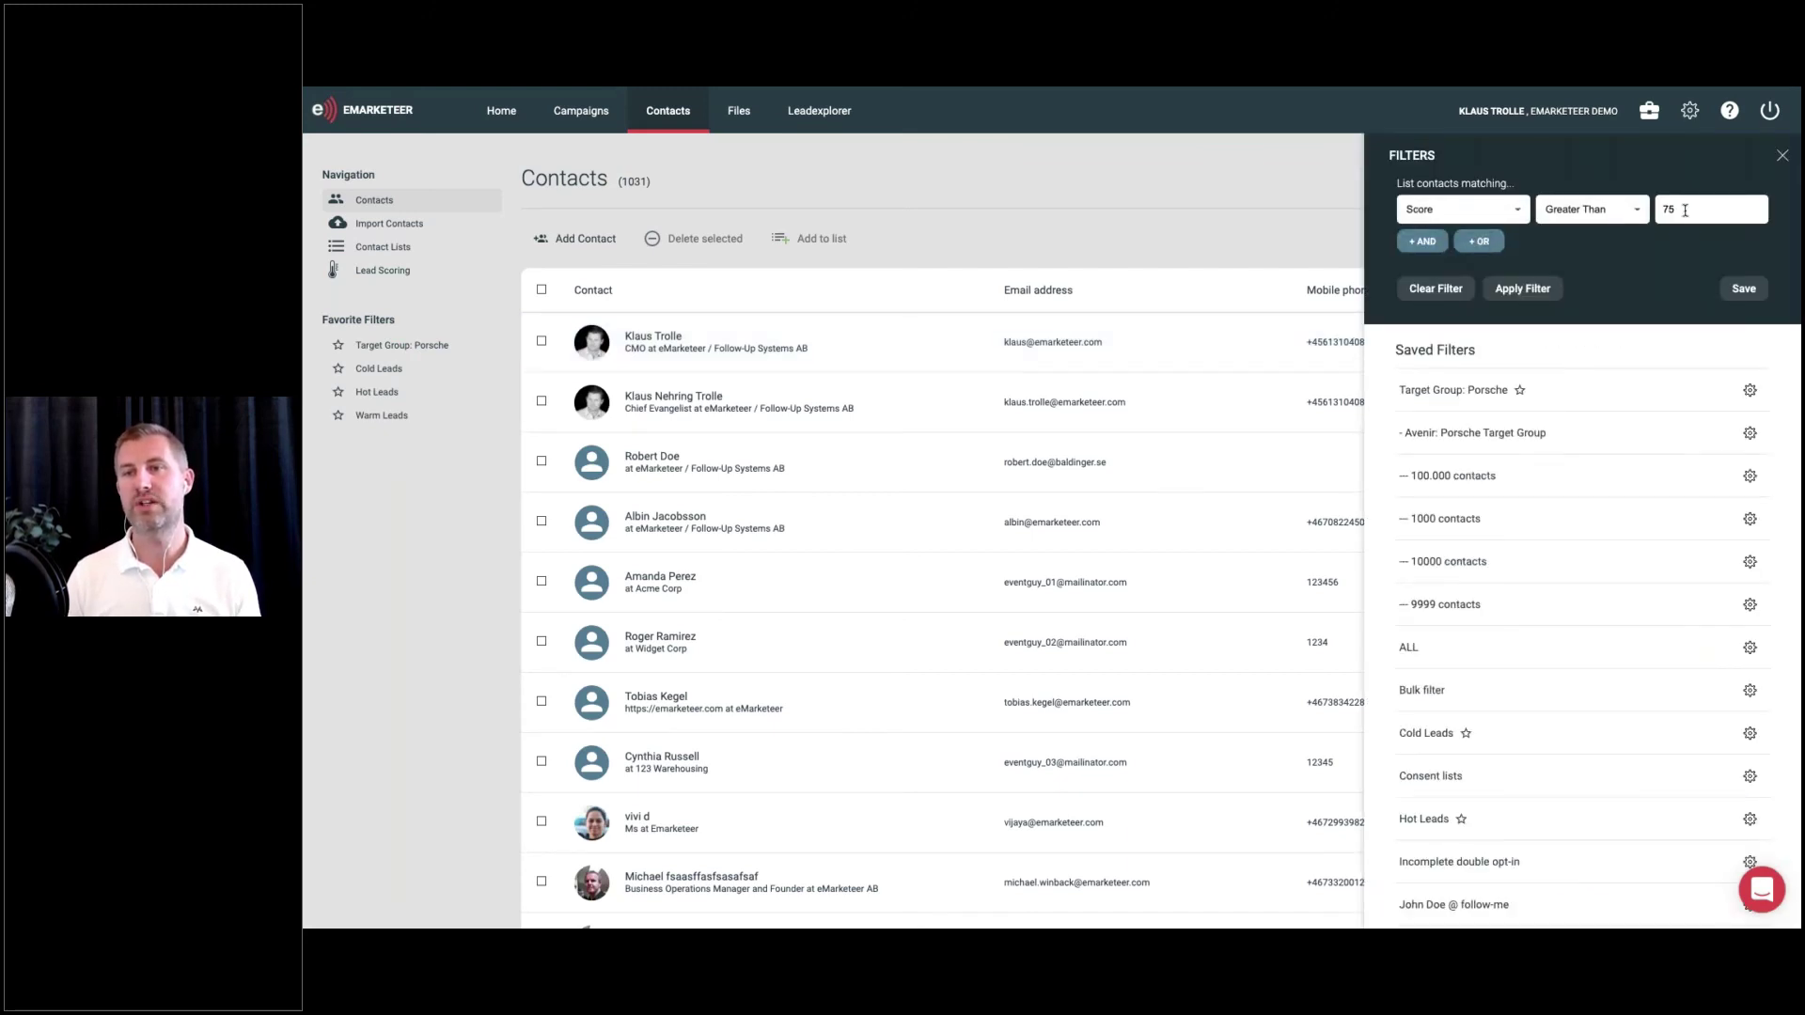
left_click(1424, 242)
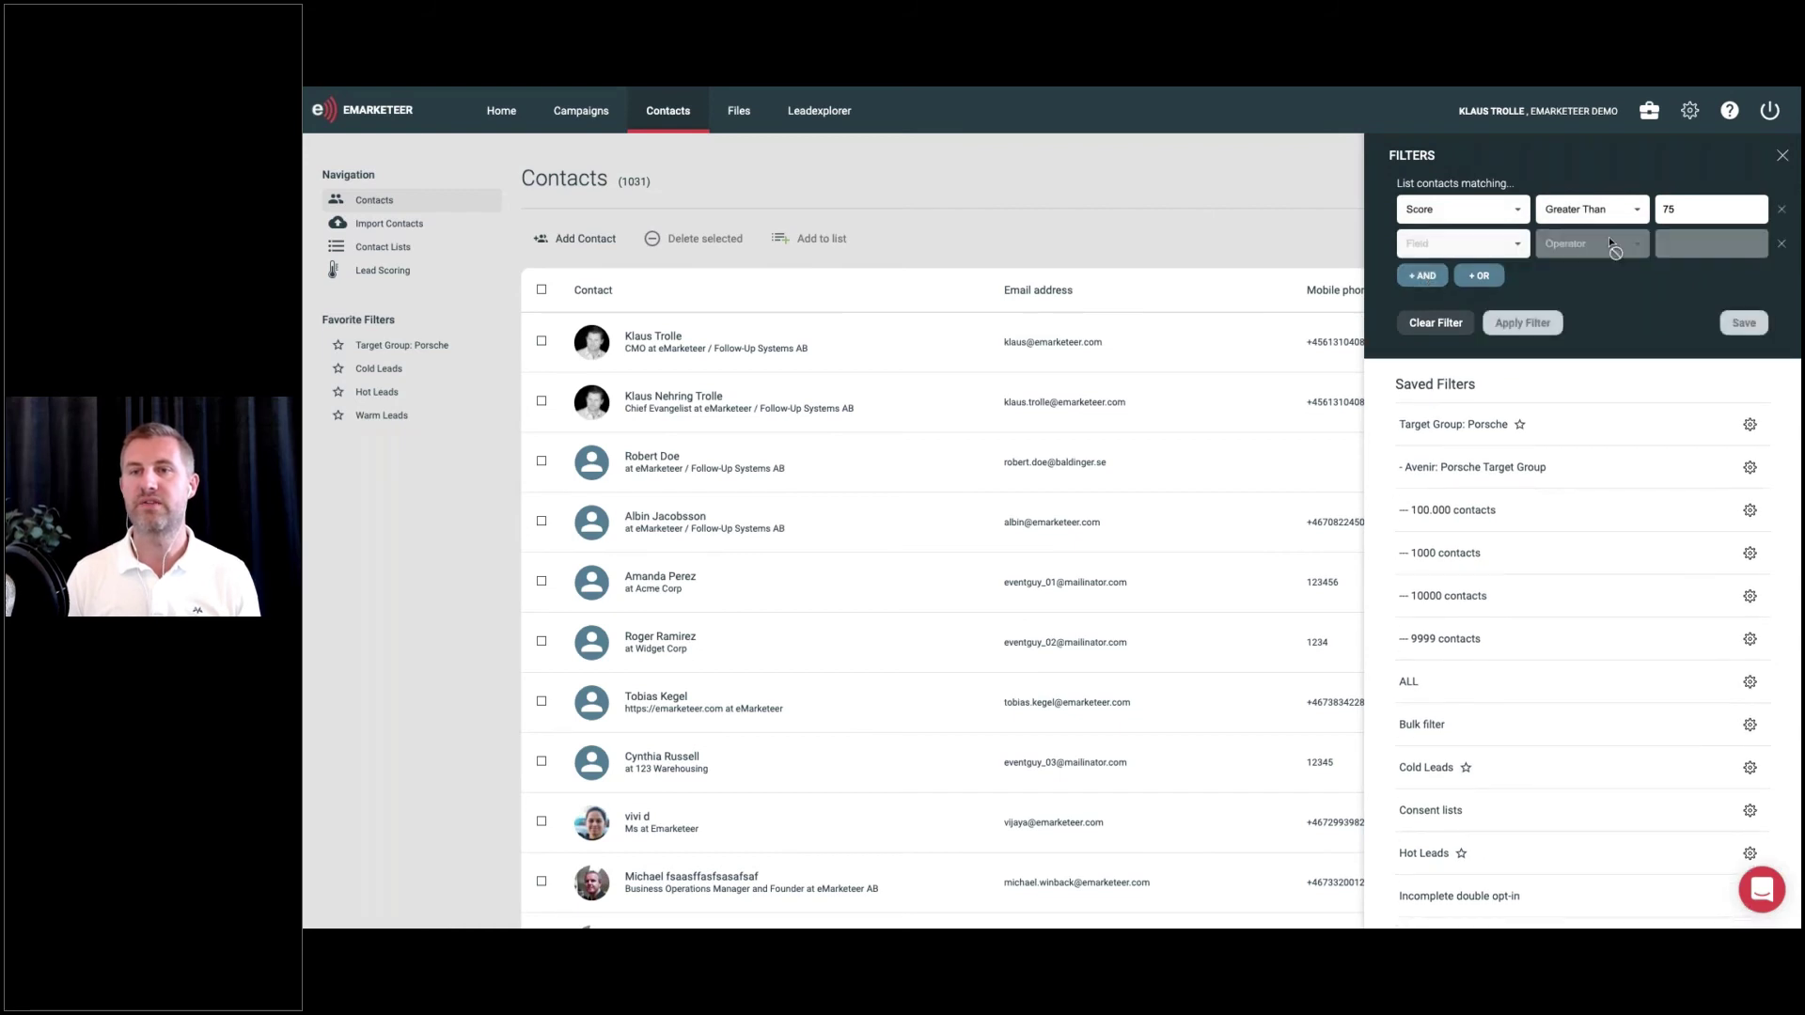
left_click(1485, 243)
mouse_move(1491, 303)
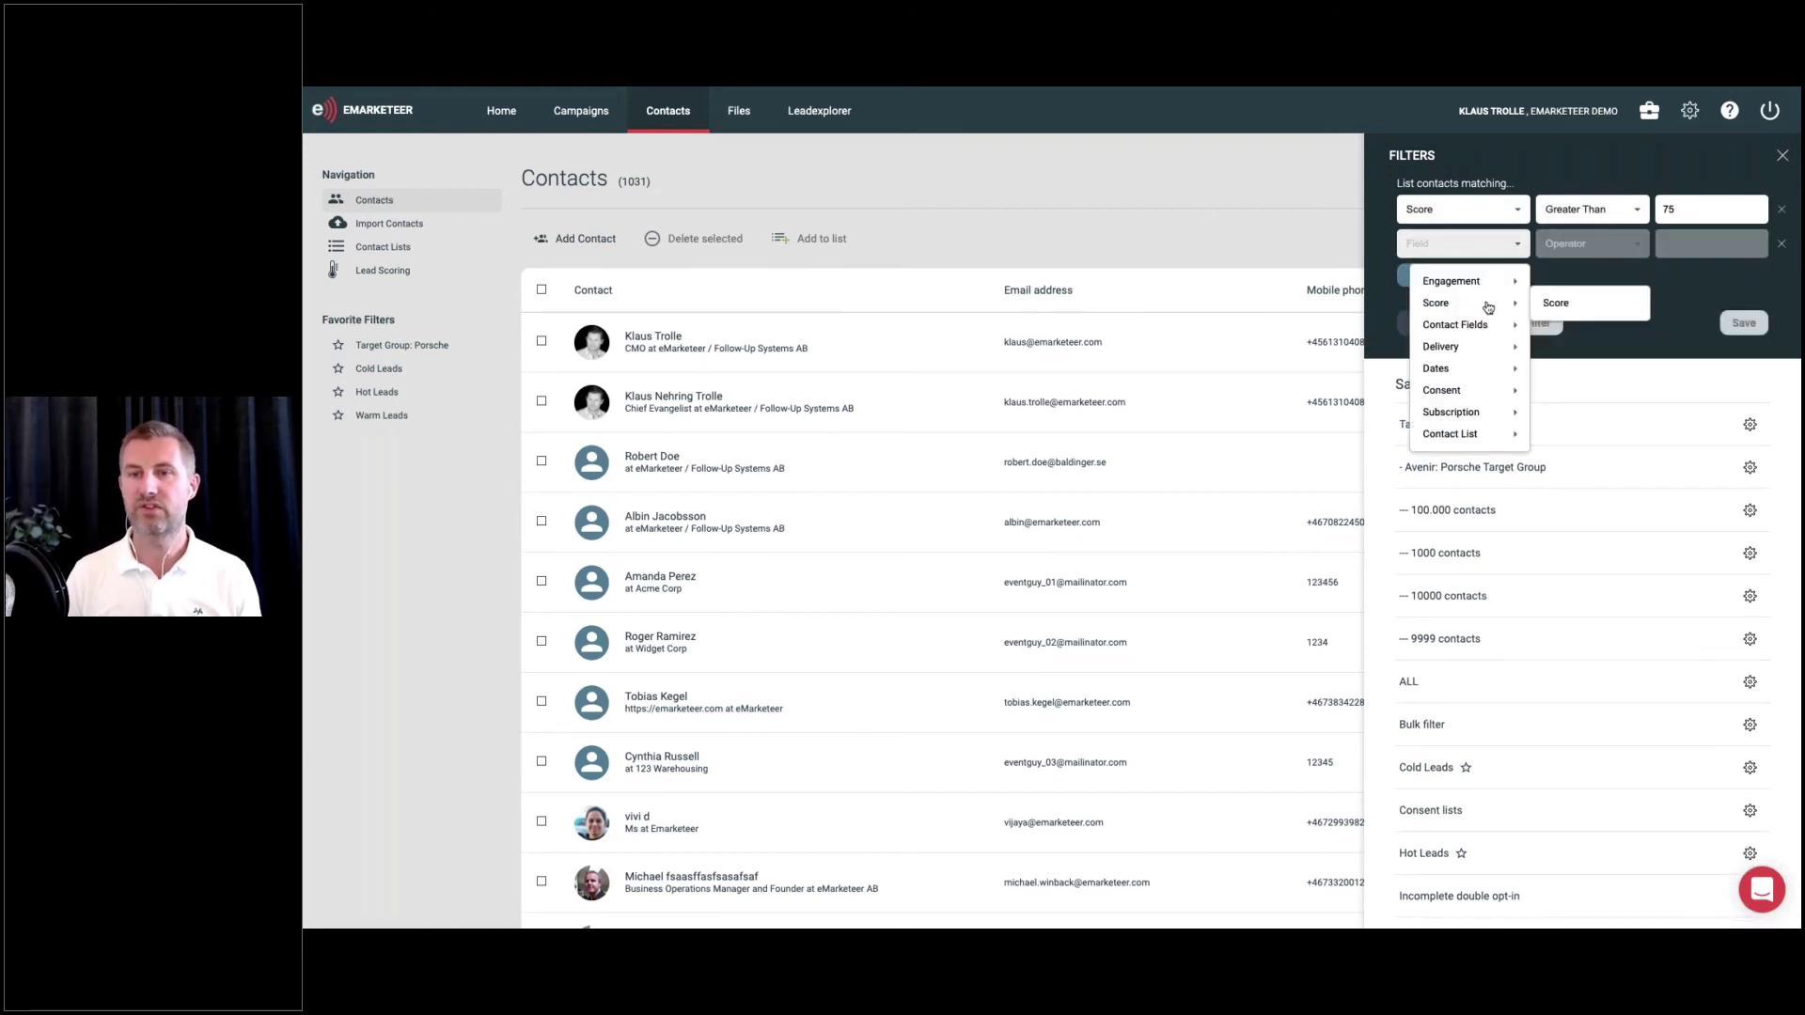
left_click(1569, 303)
left_click(1609, 246)
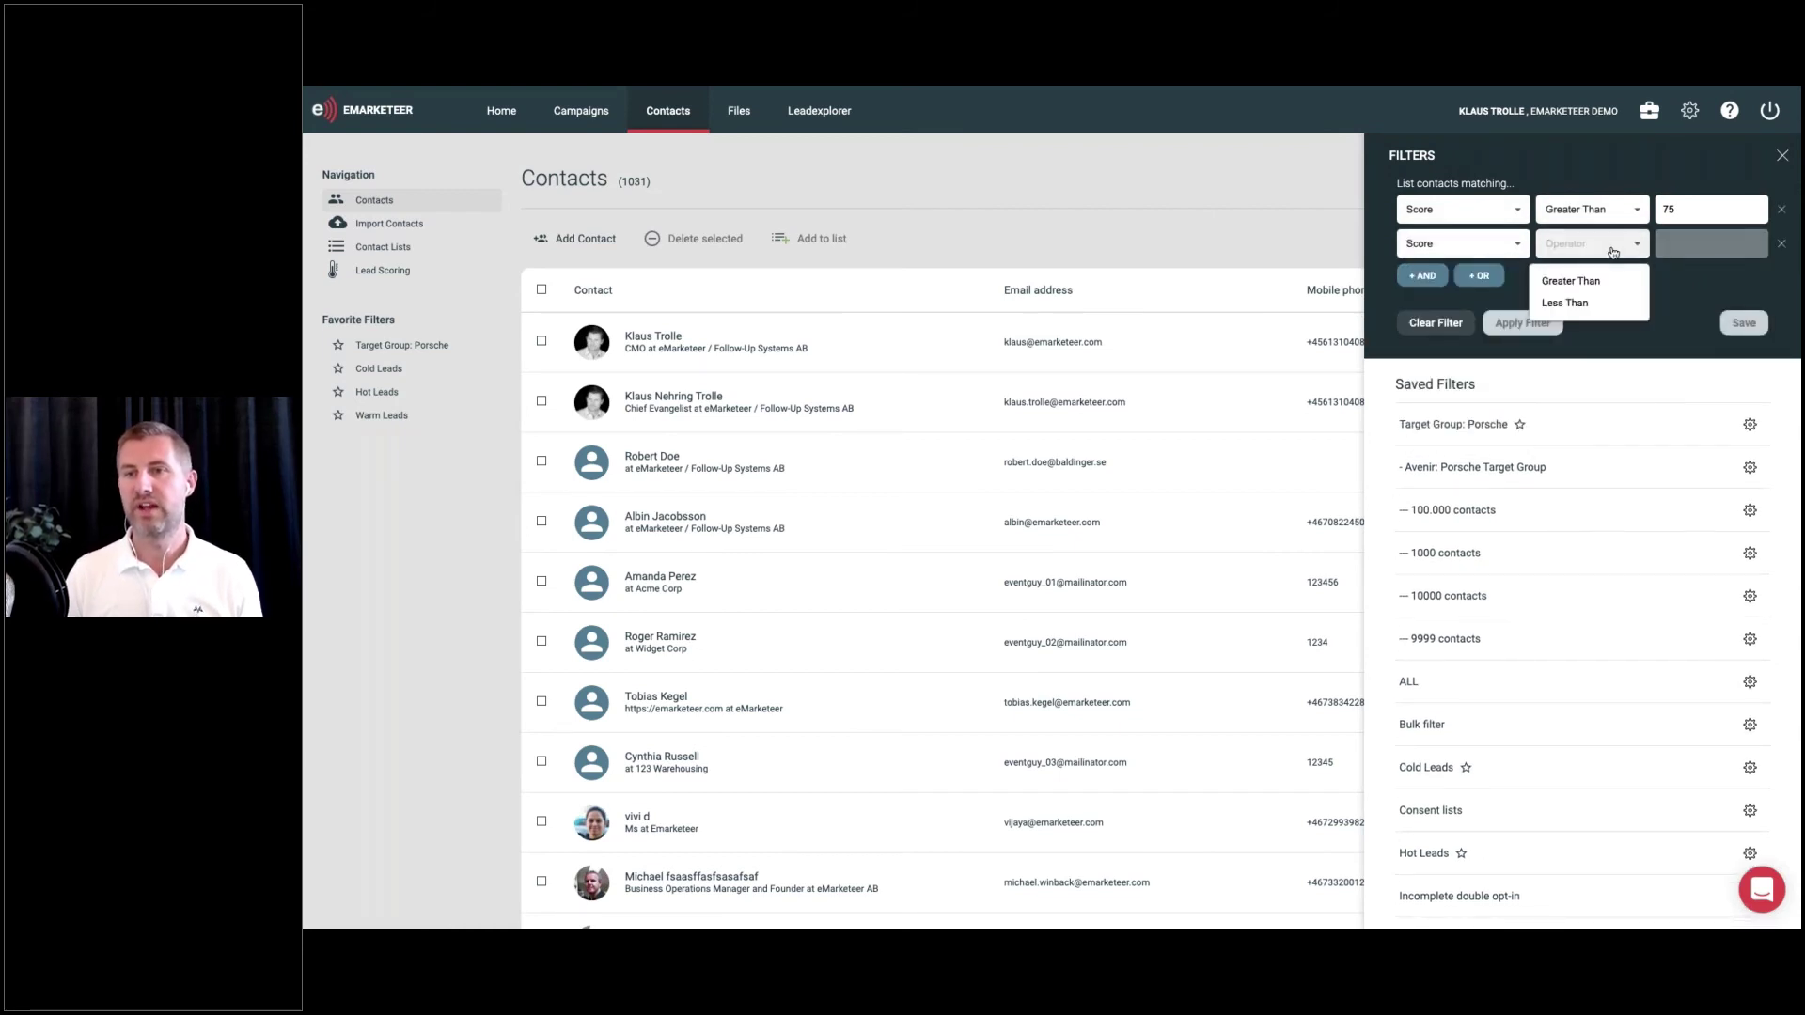
left_click(1605, 306)
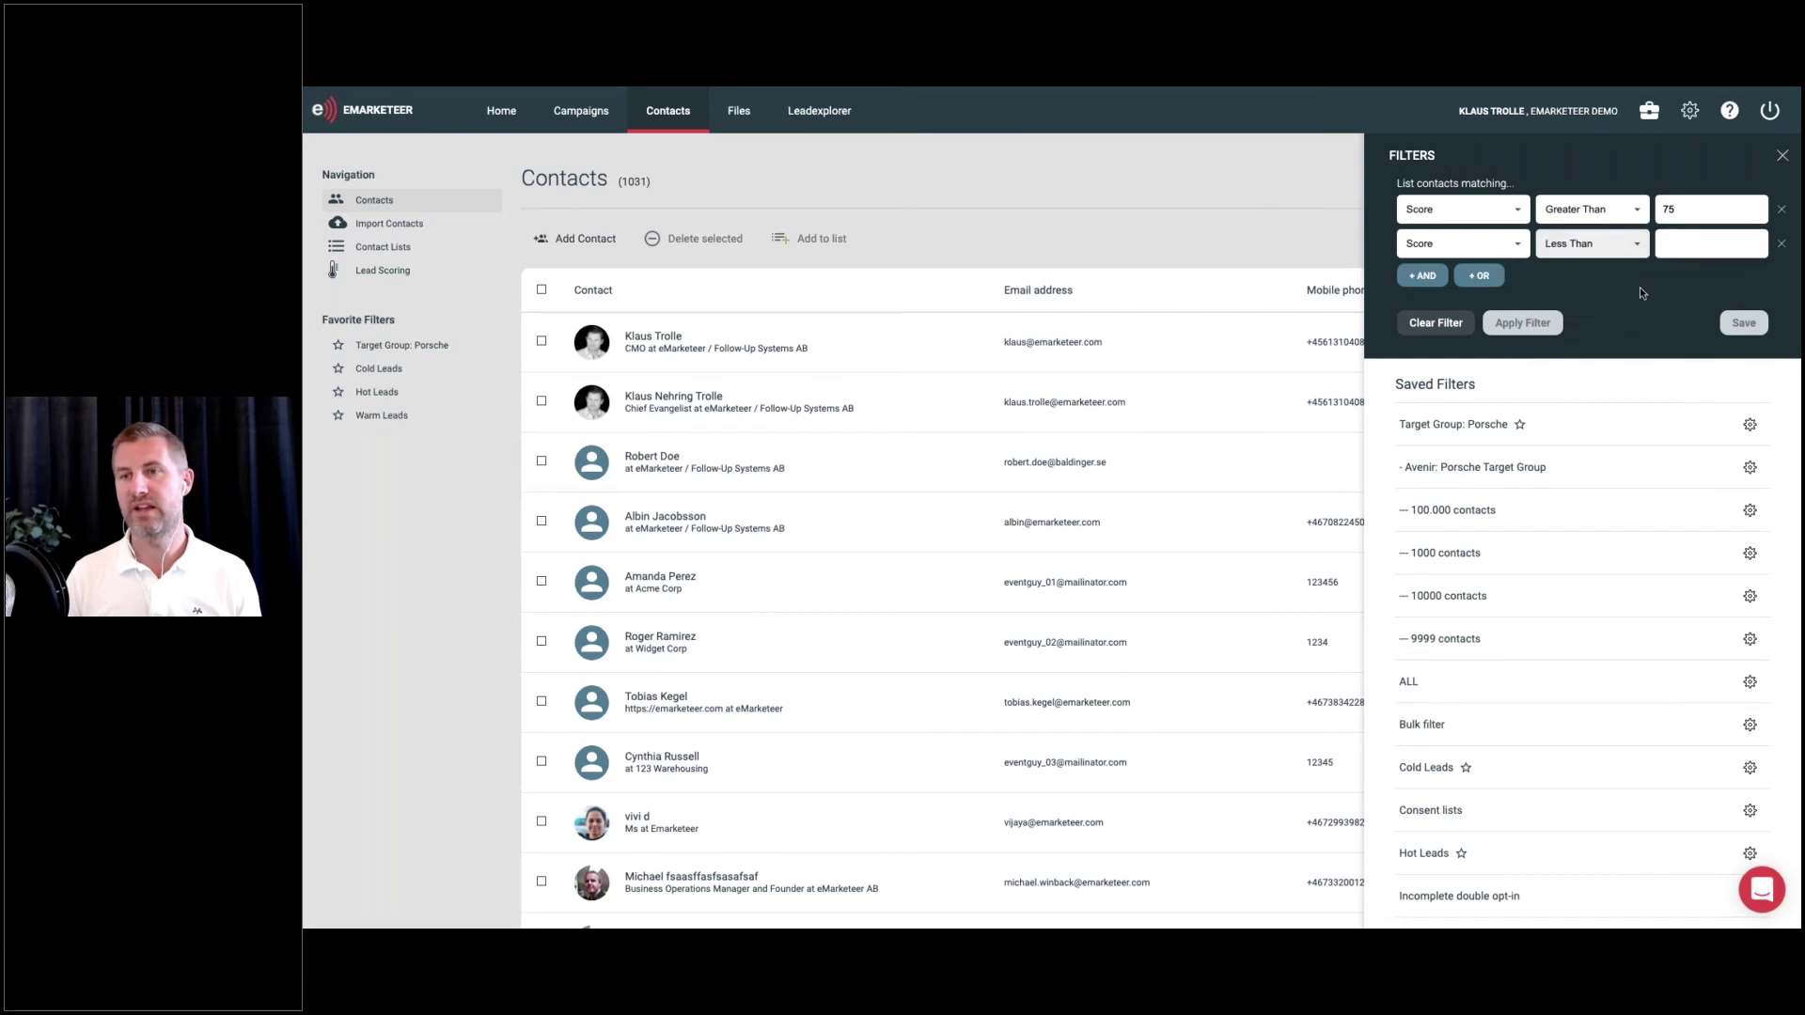
left_click(1681, 250)
type("100")
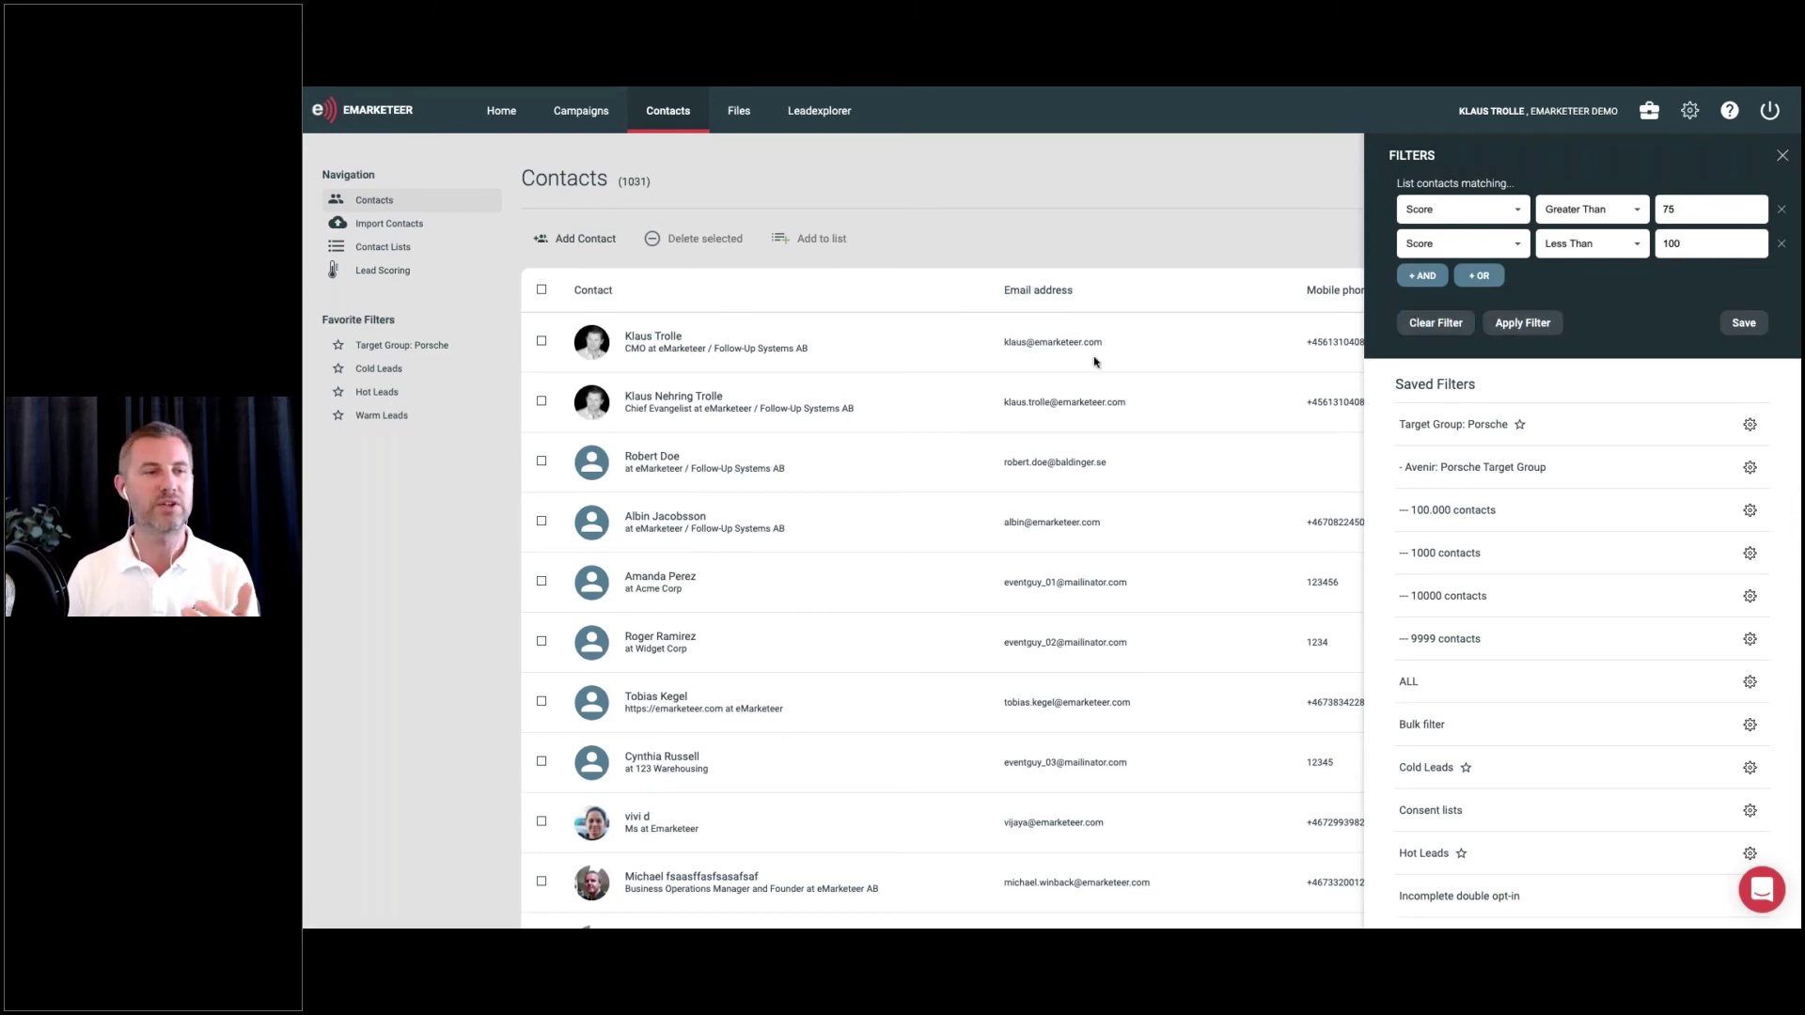
left_click(1430, 323)
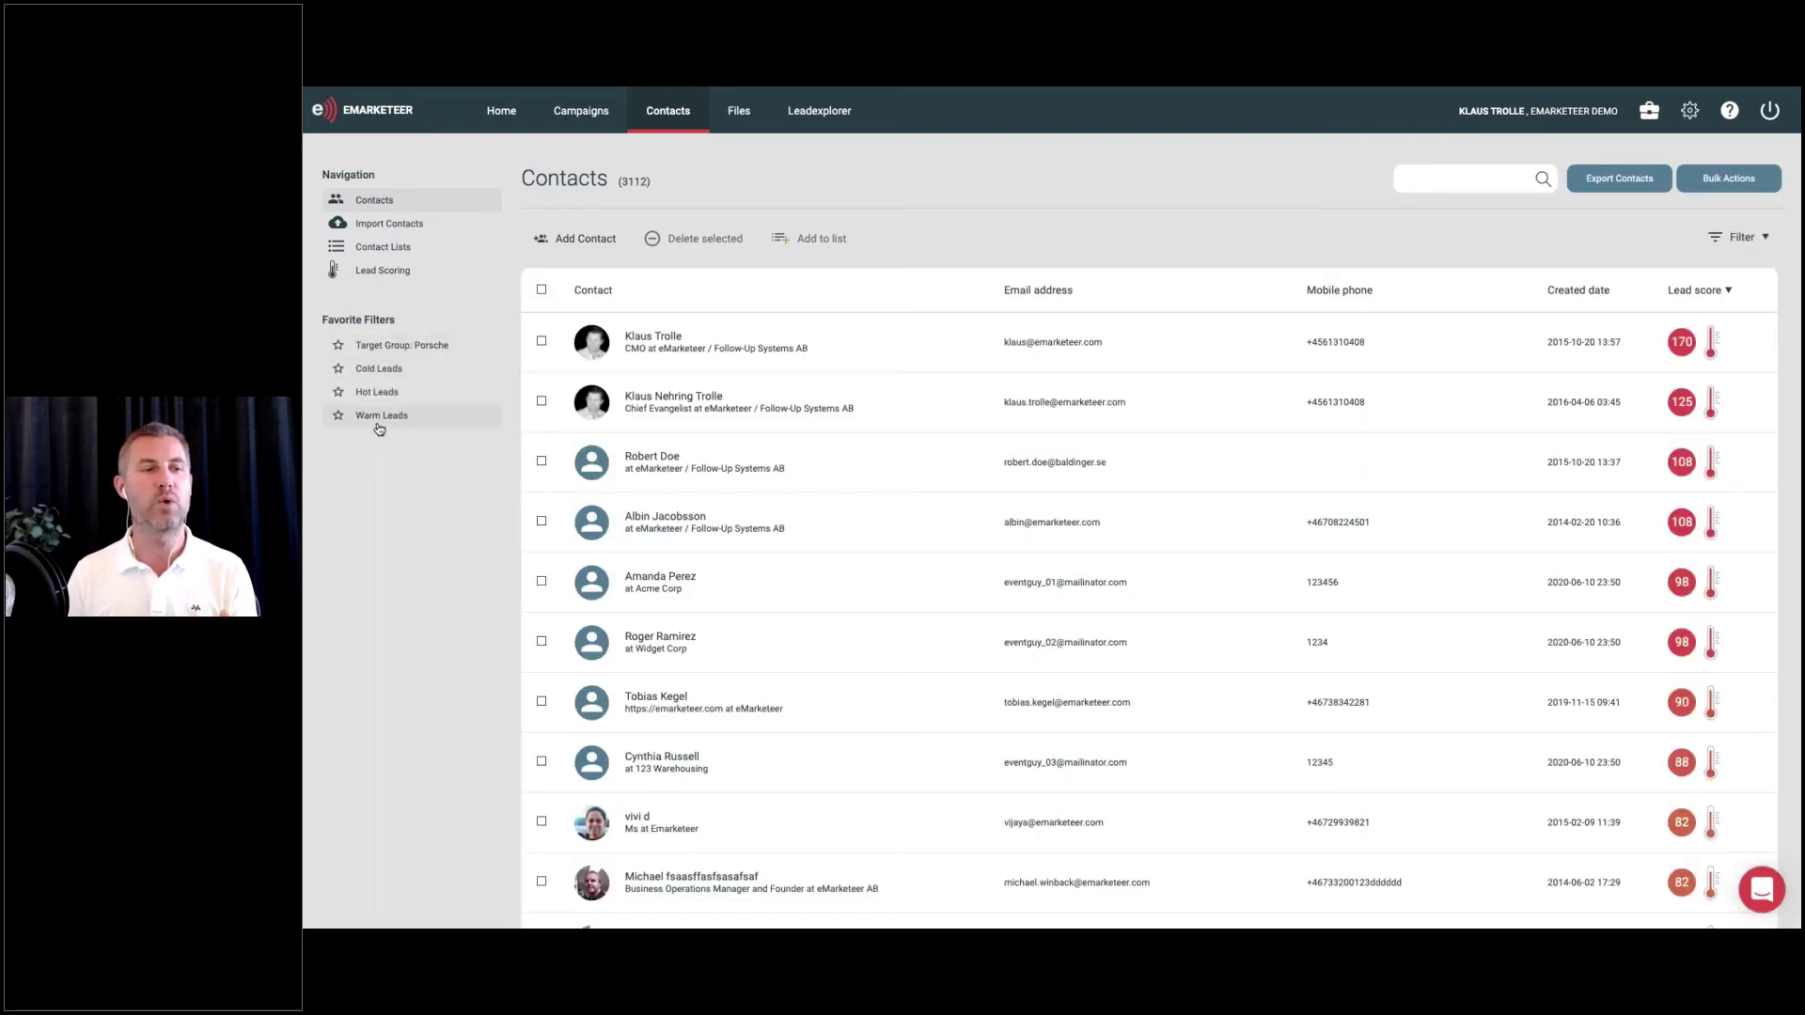
Apply the Cold, Warm and Hot Leads saved filters in turn, viewing each one's criteria
left_click(363, 370)
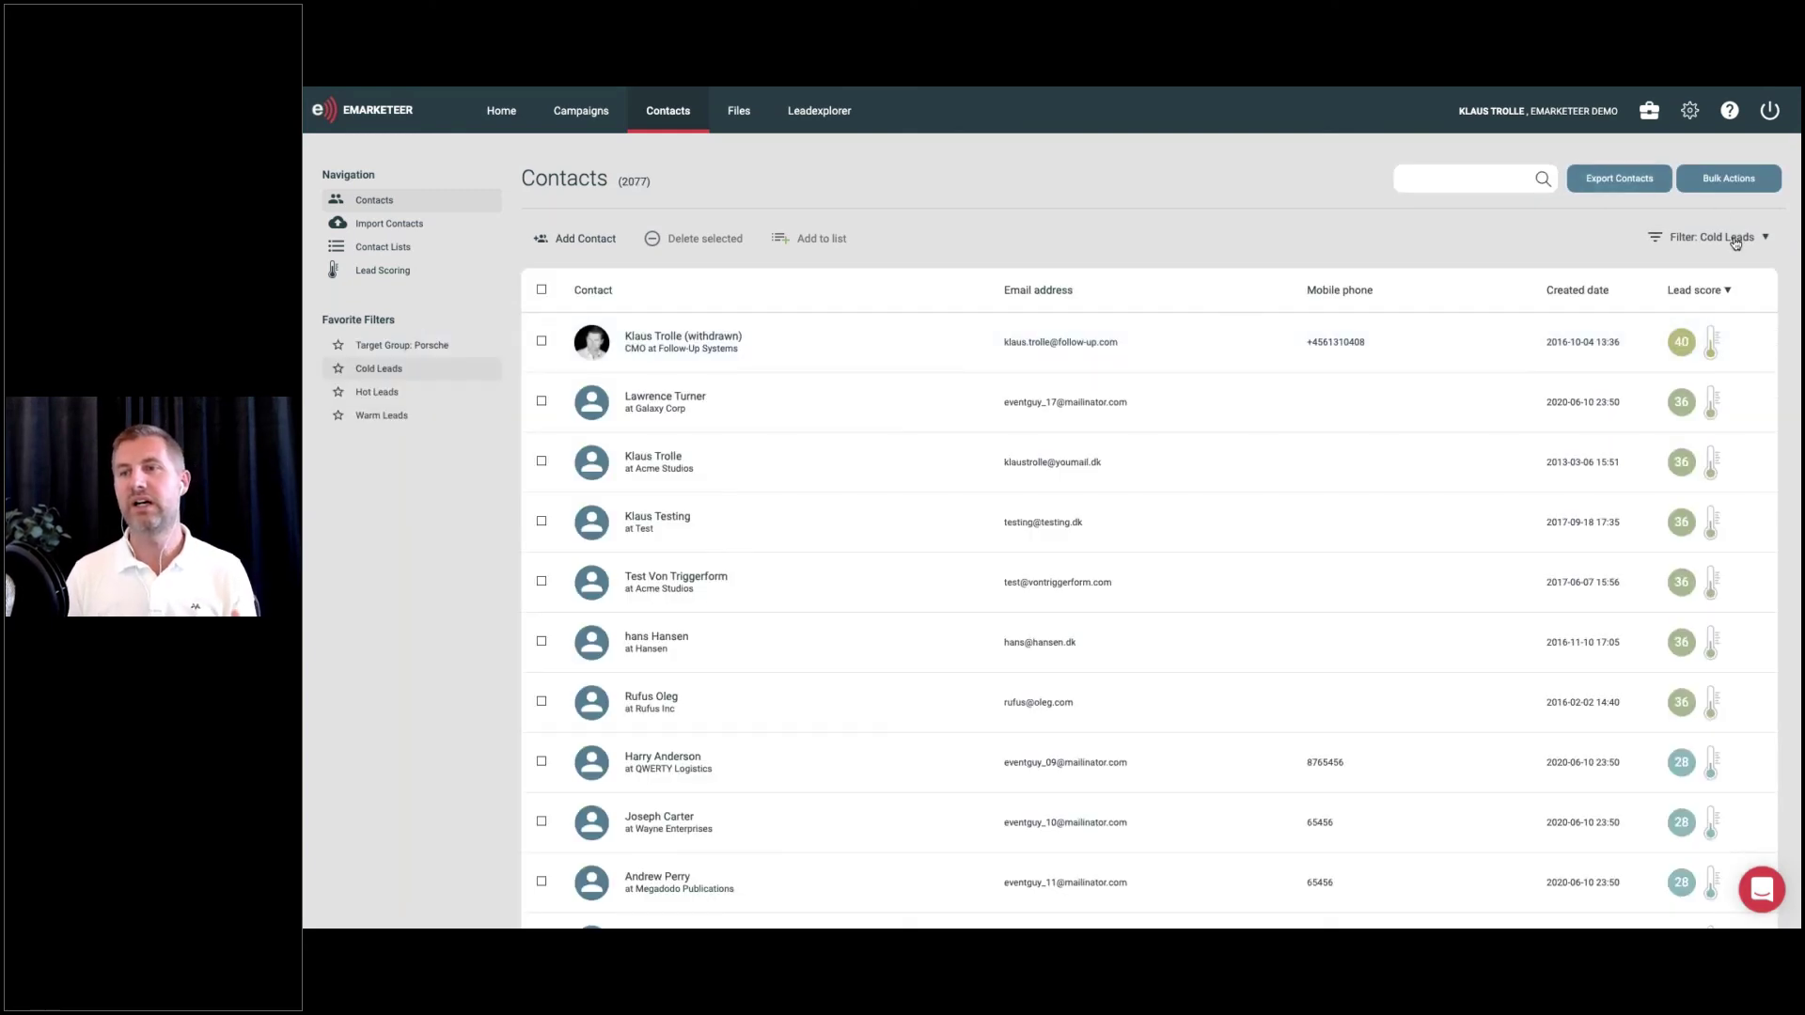
left_click(1735, 240)
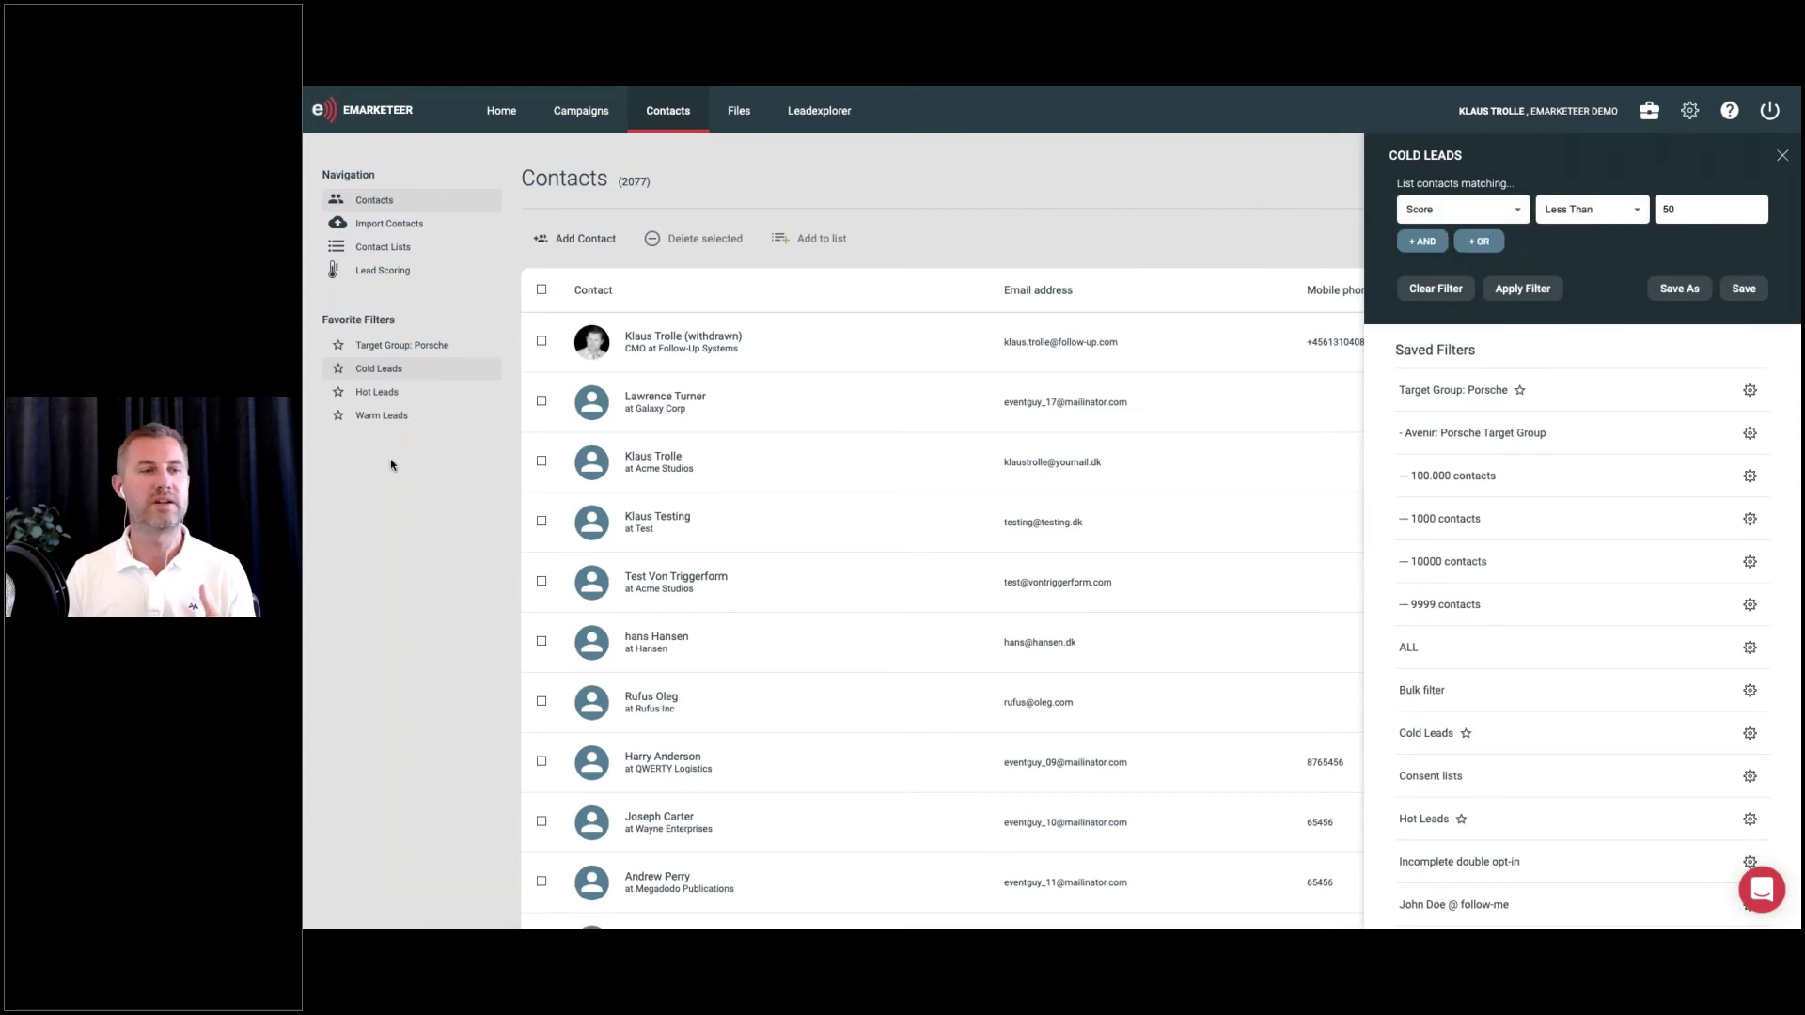
left_click(396, 417)
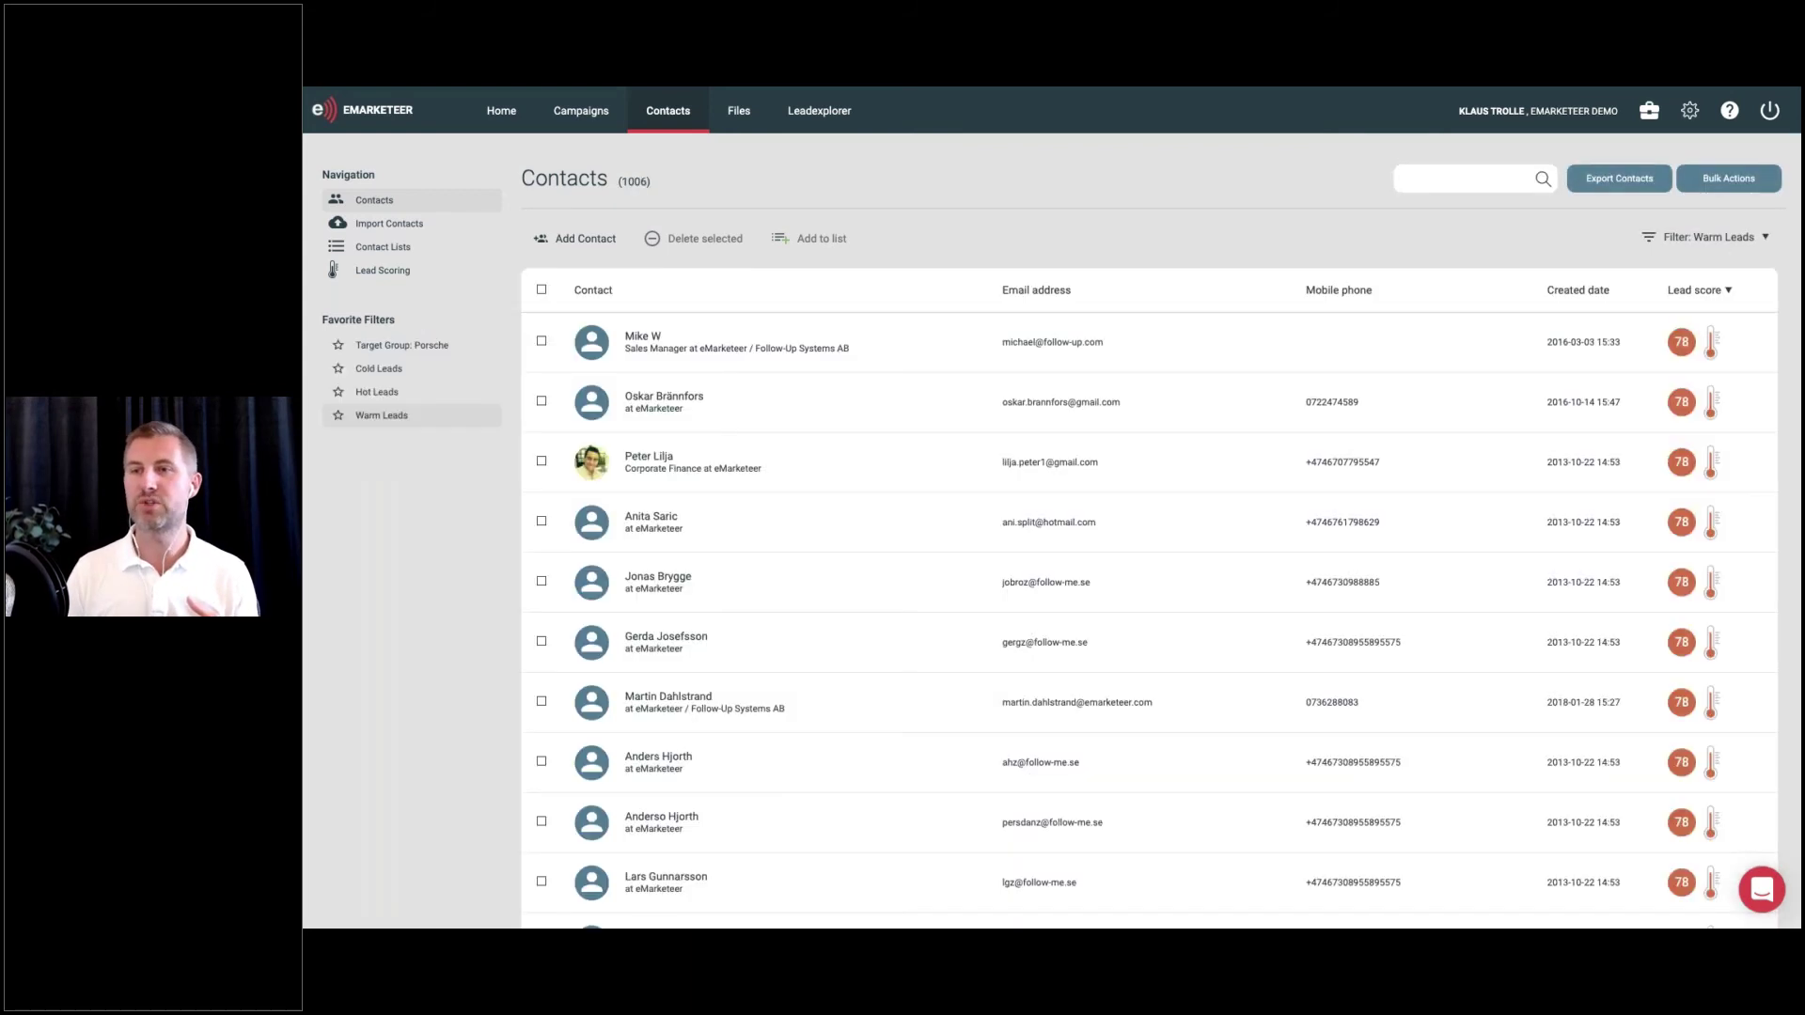
left_click(1730, 241)
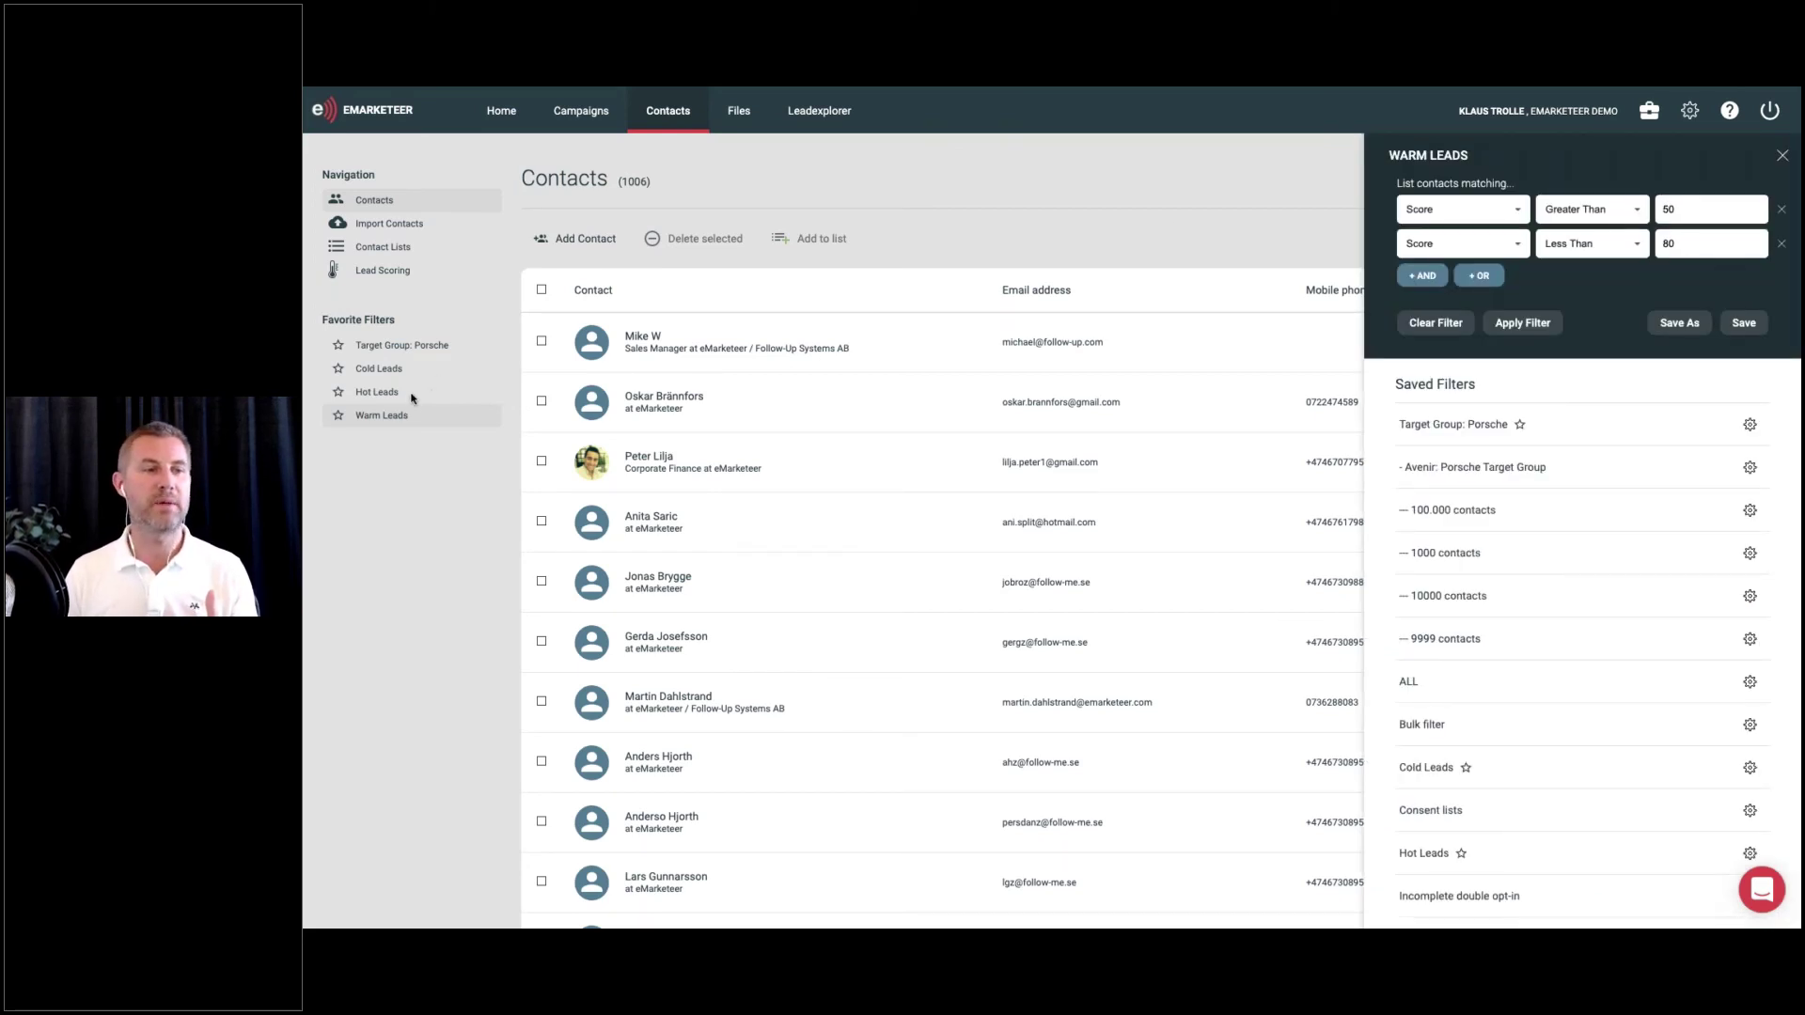
left_click(380, 392)
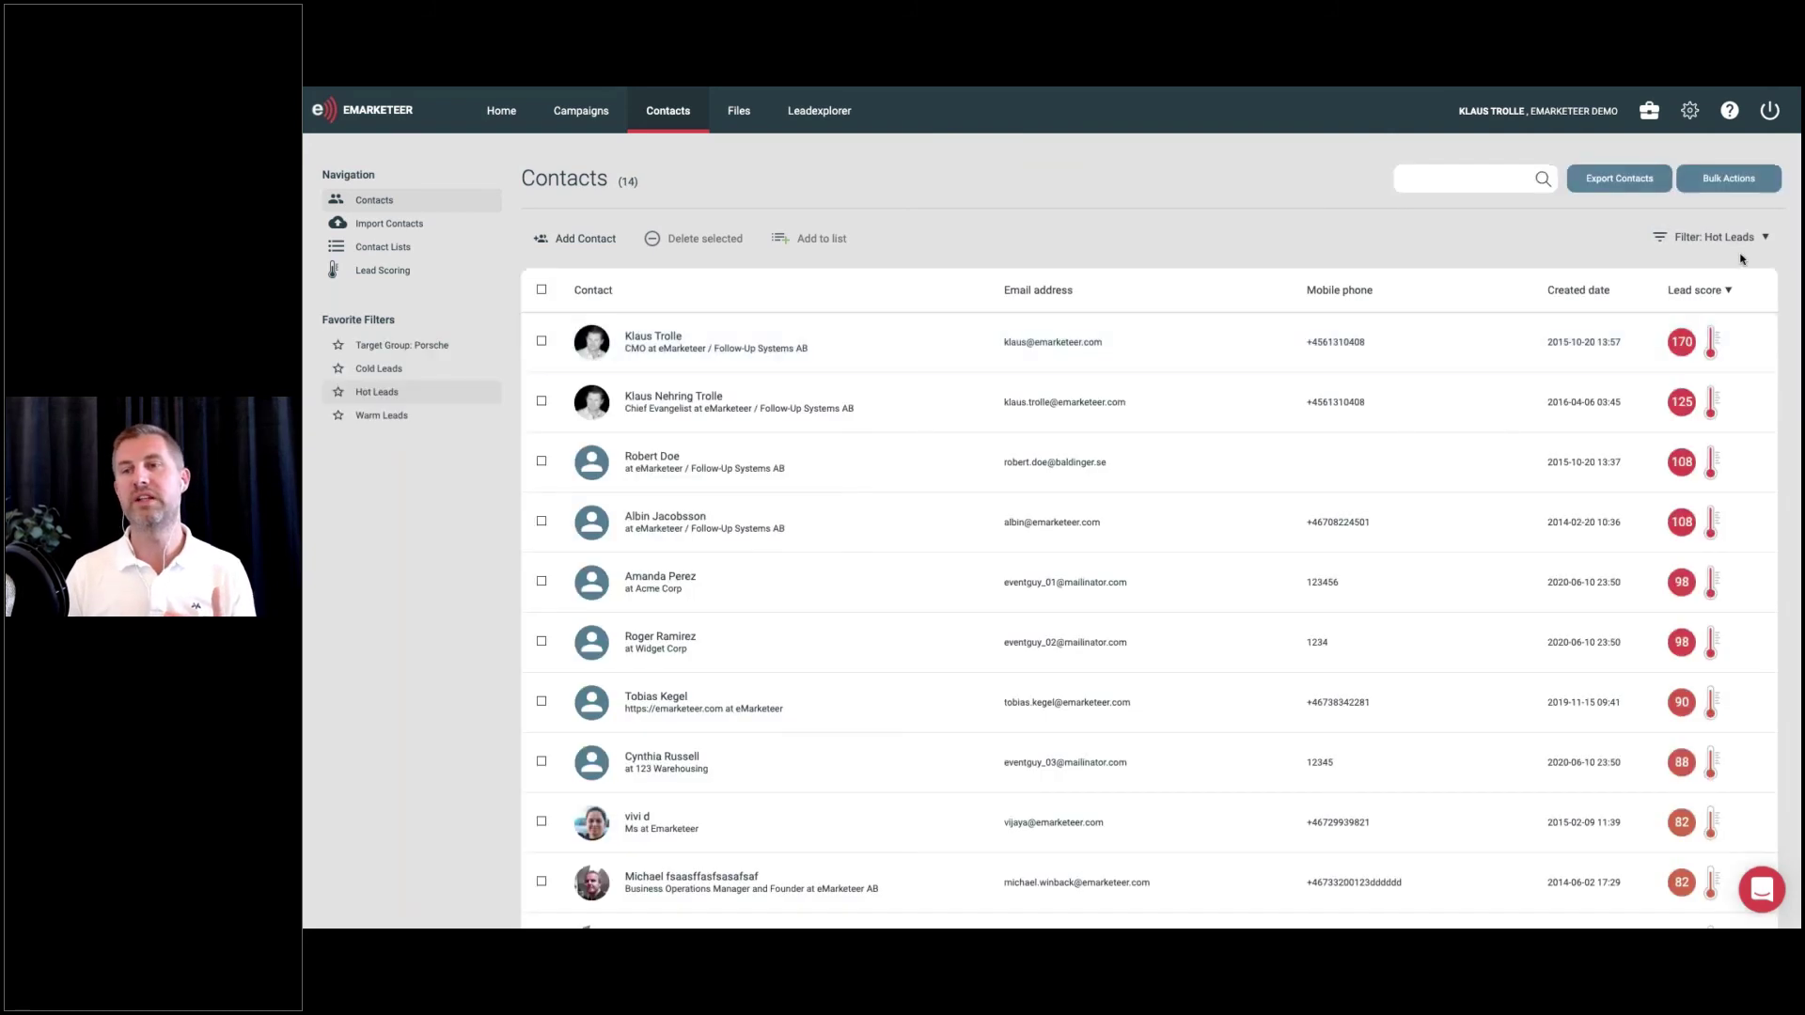
left_click(1739, 240)
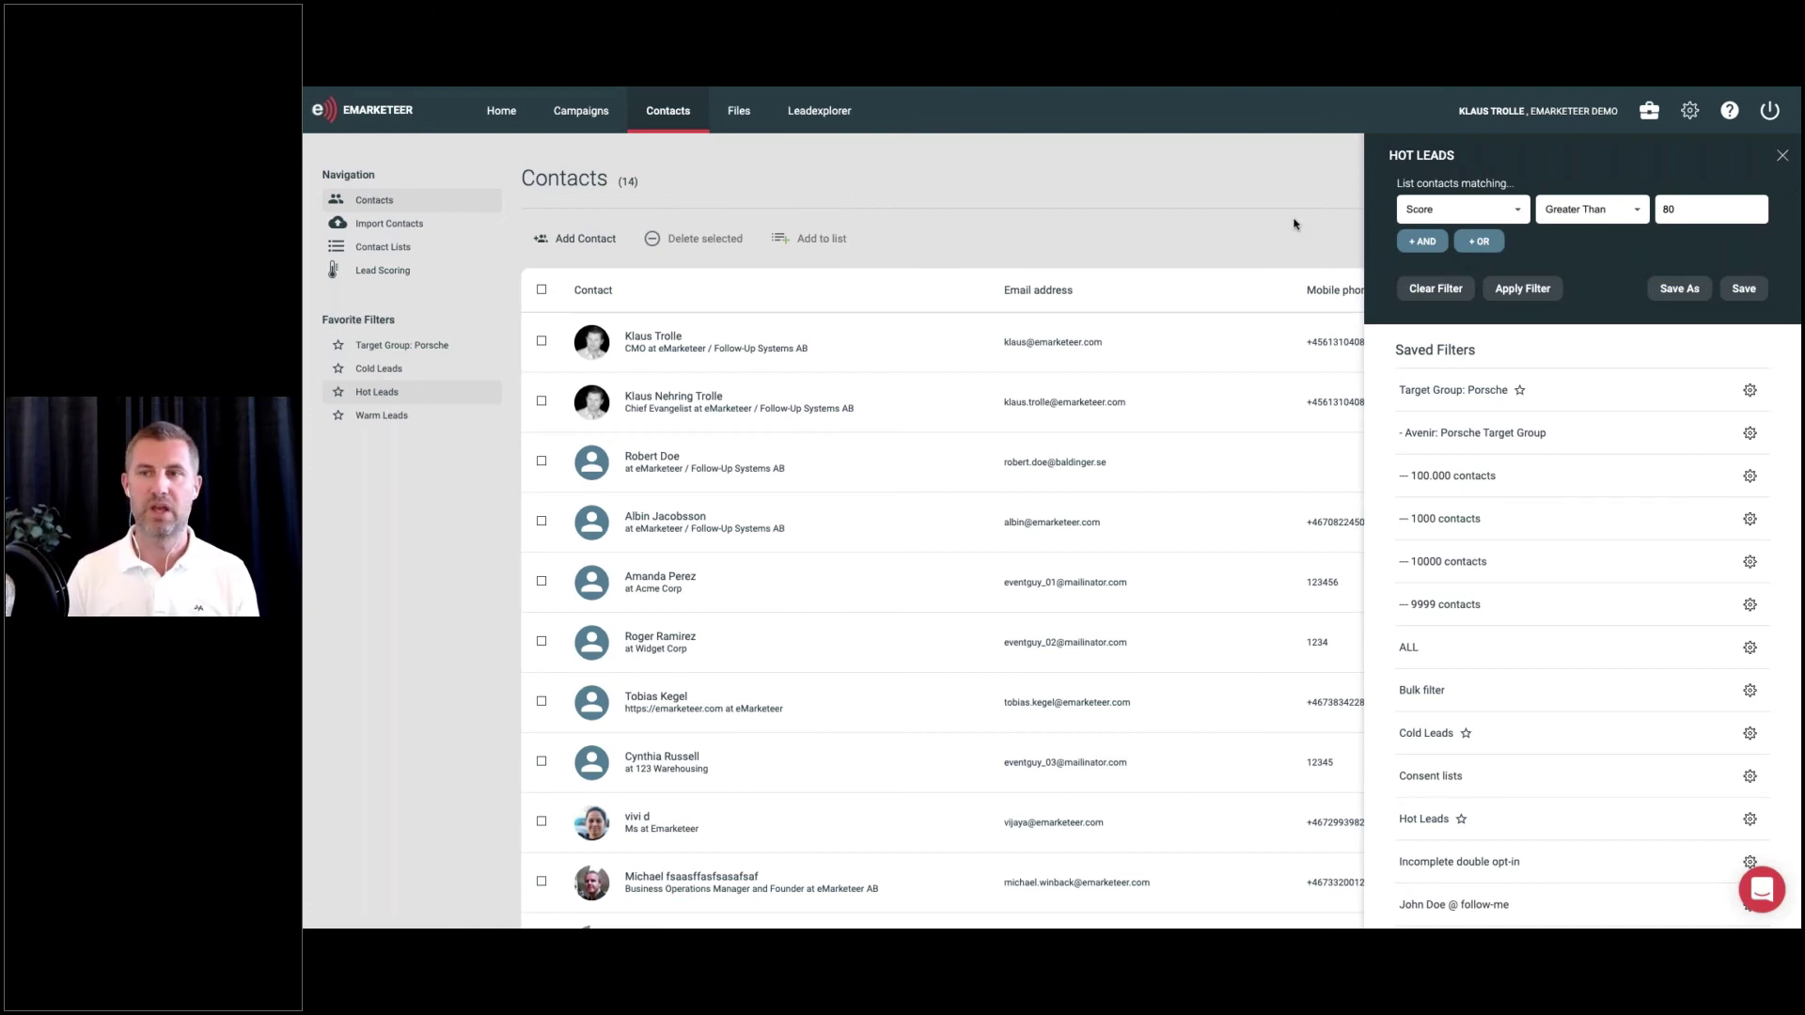
left_click(1337, 209)
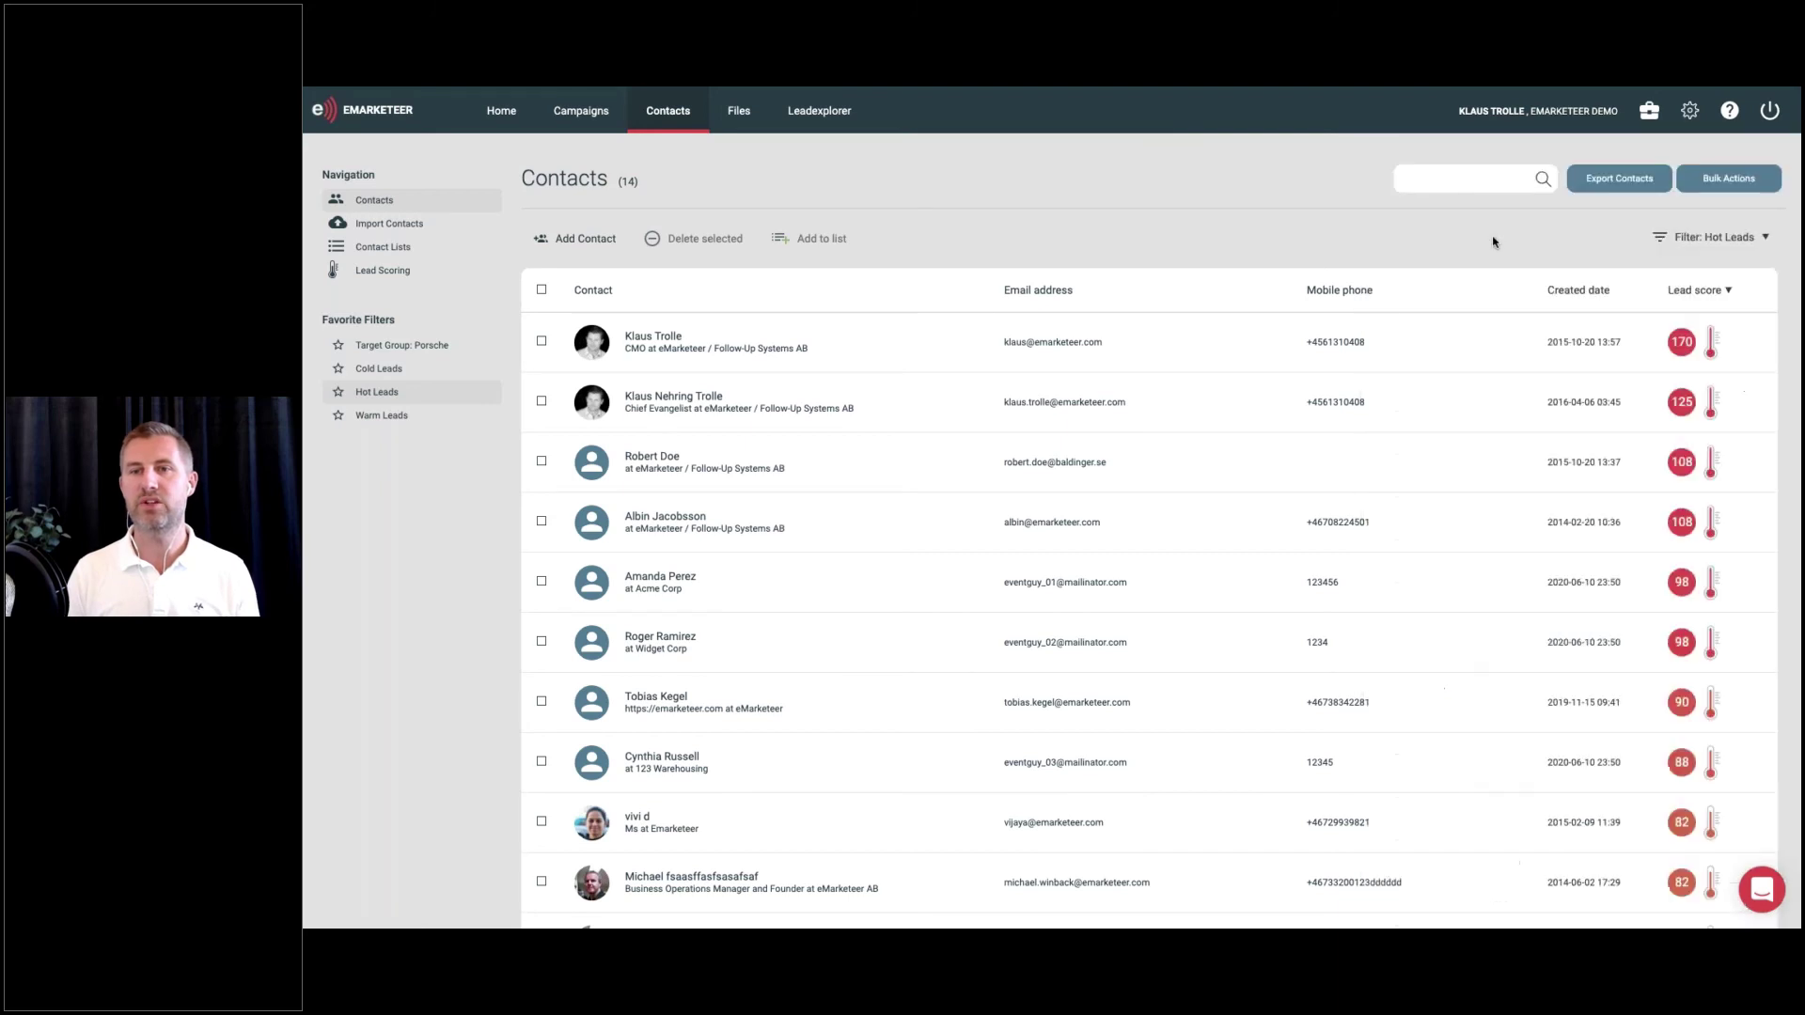
left_click(1659, 242)
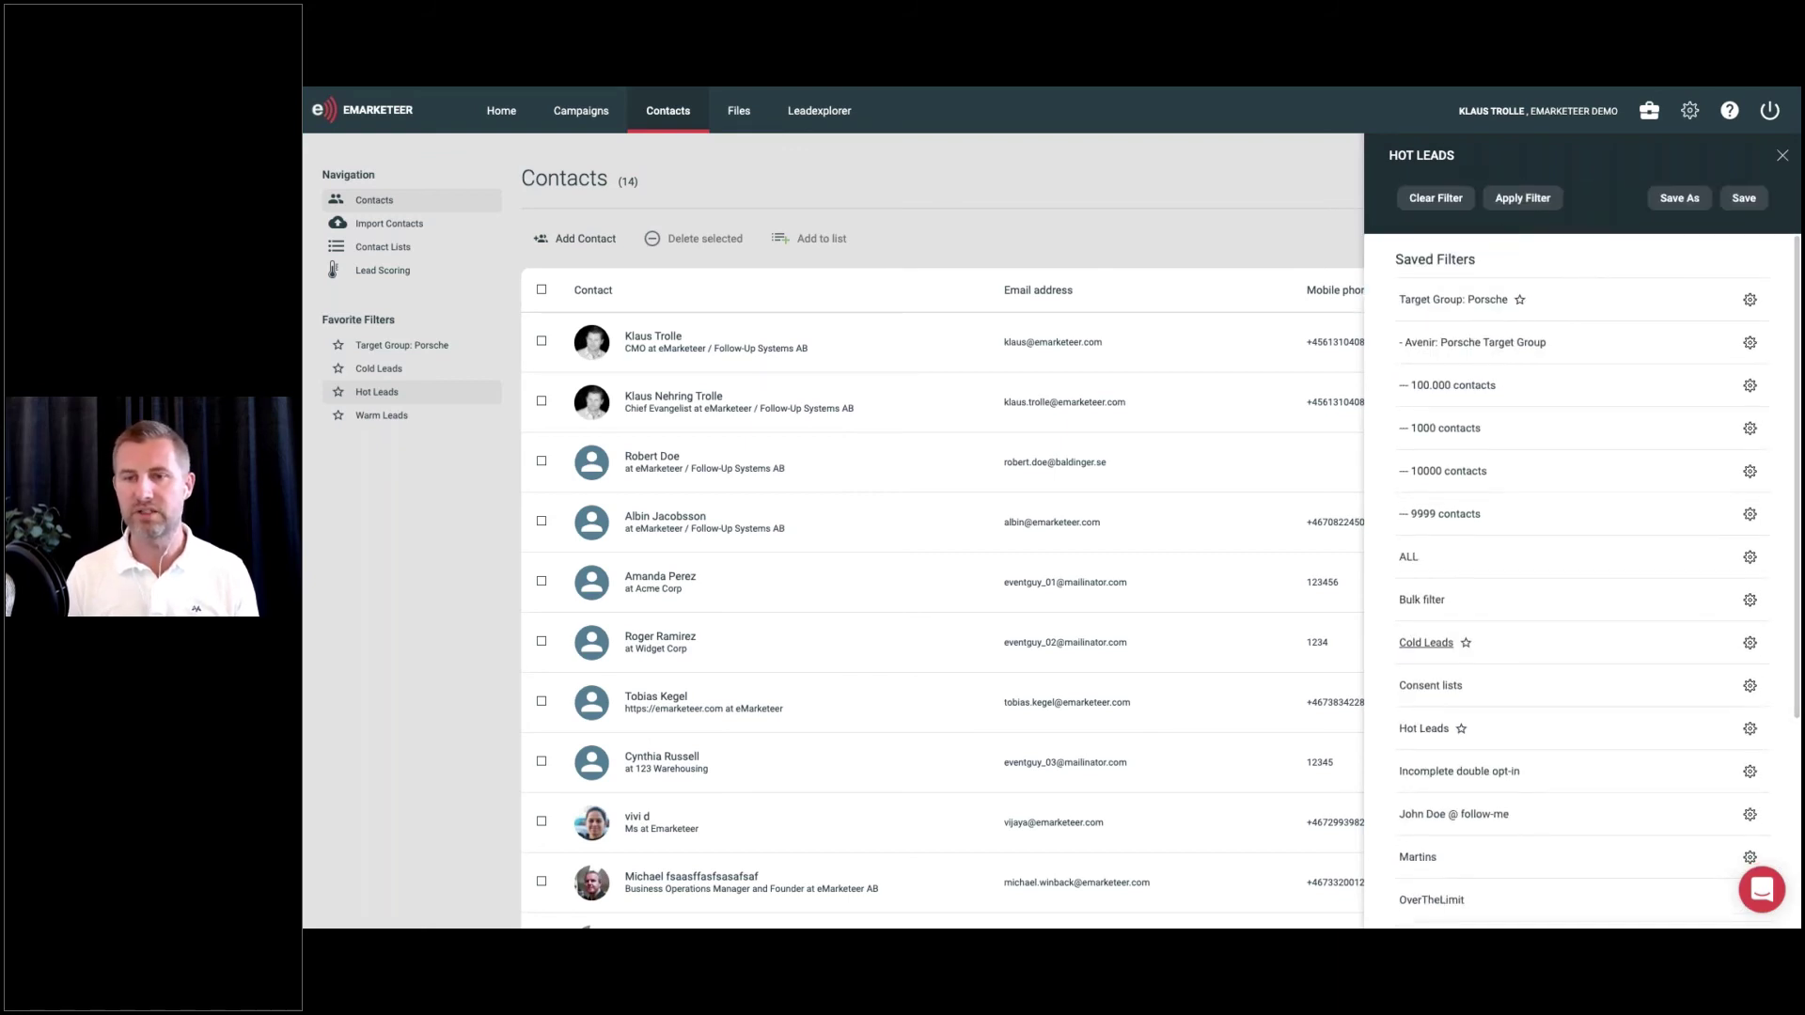
left_click(1750, 644)
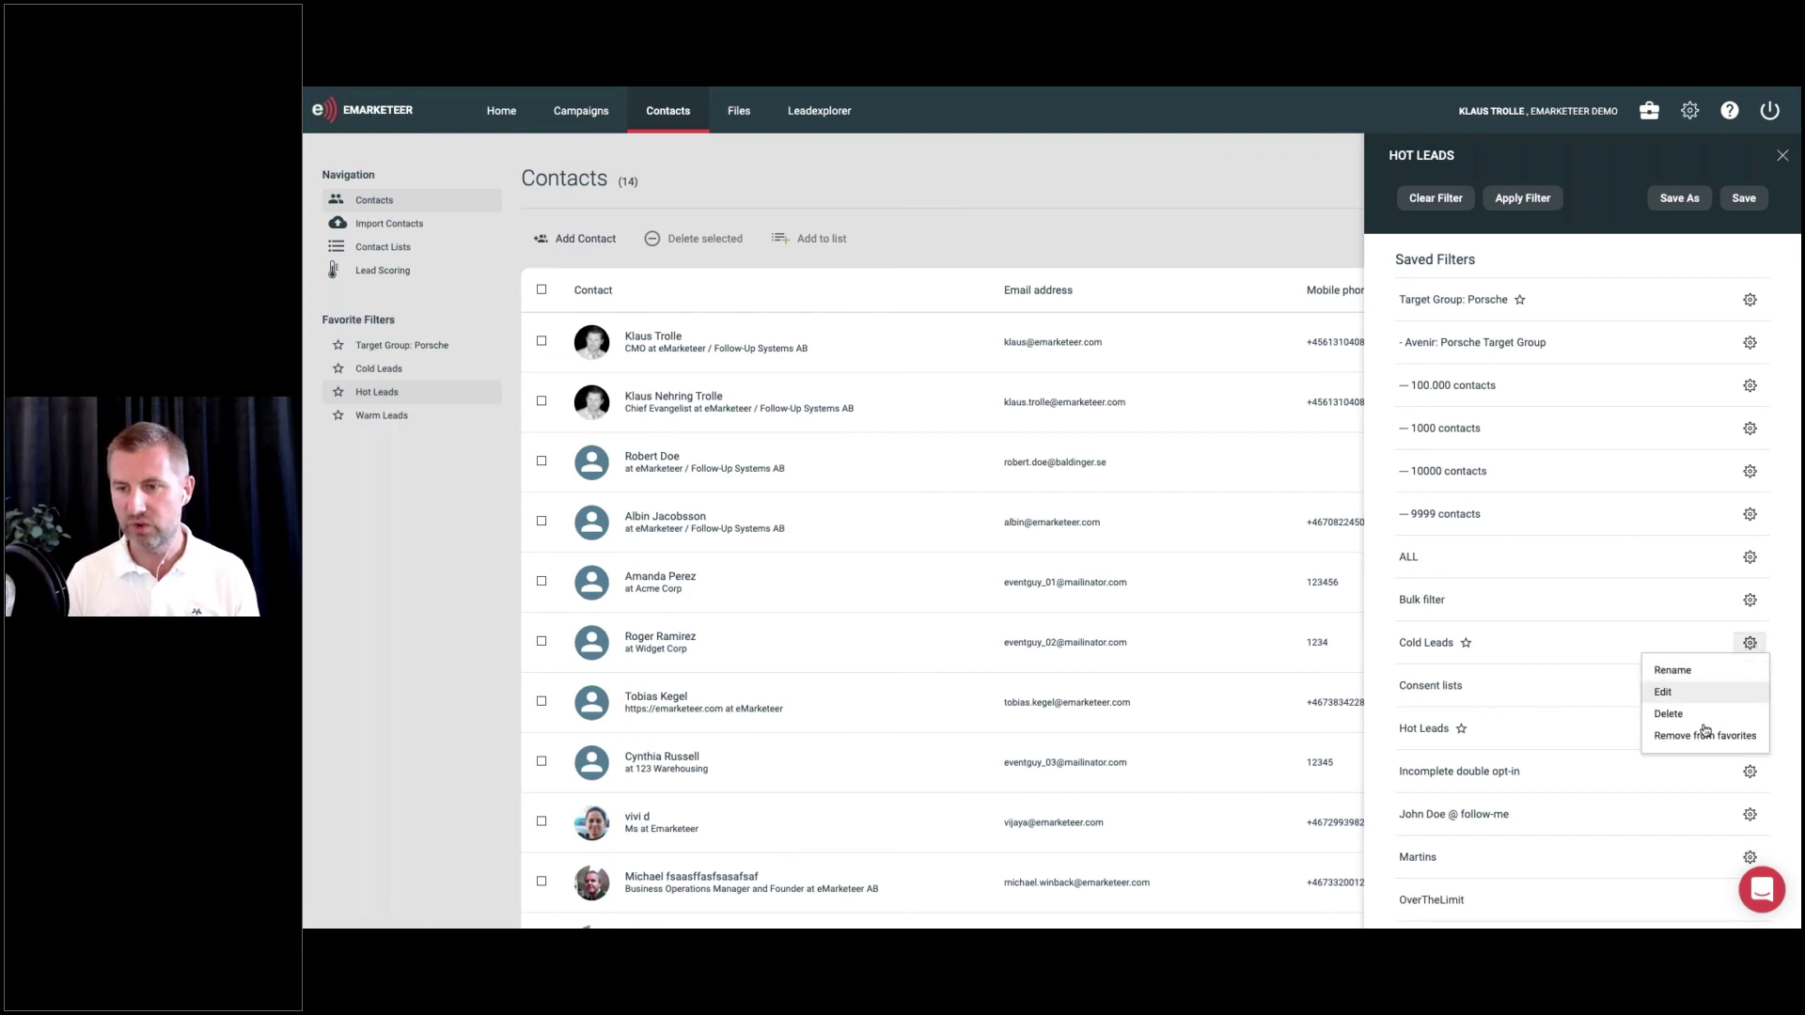
left_click(1655, 584)
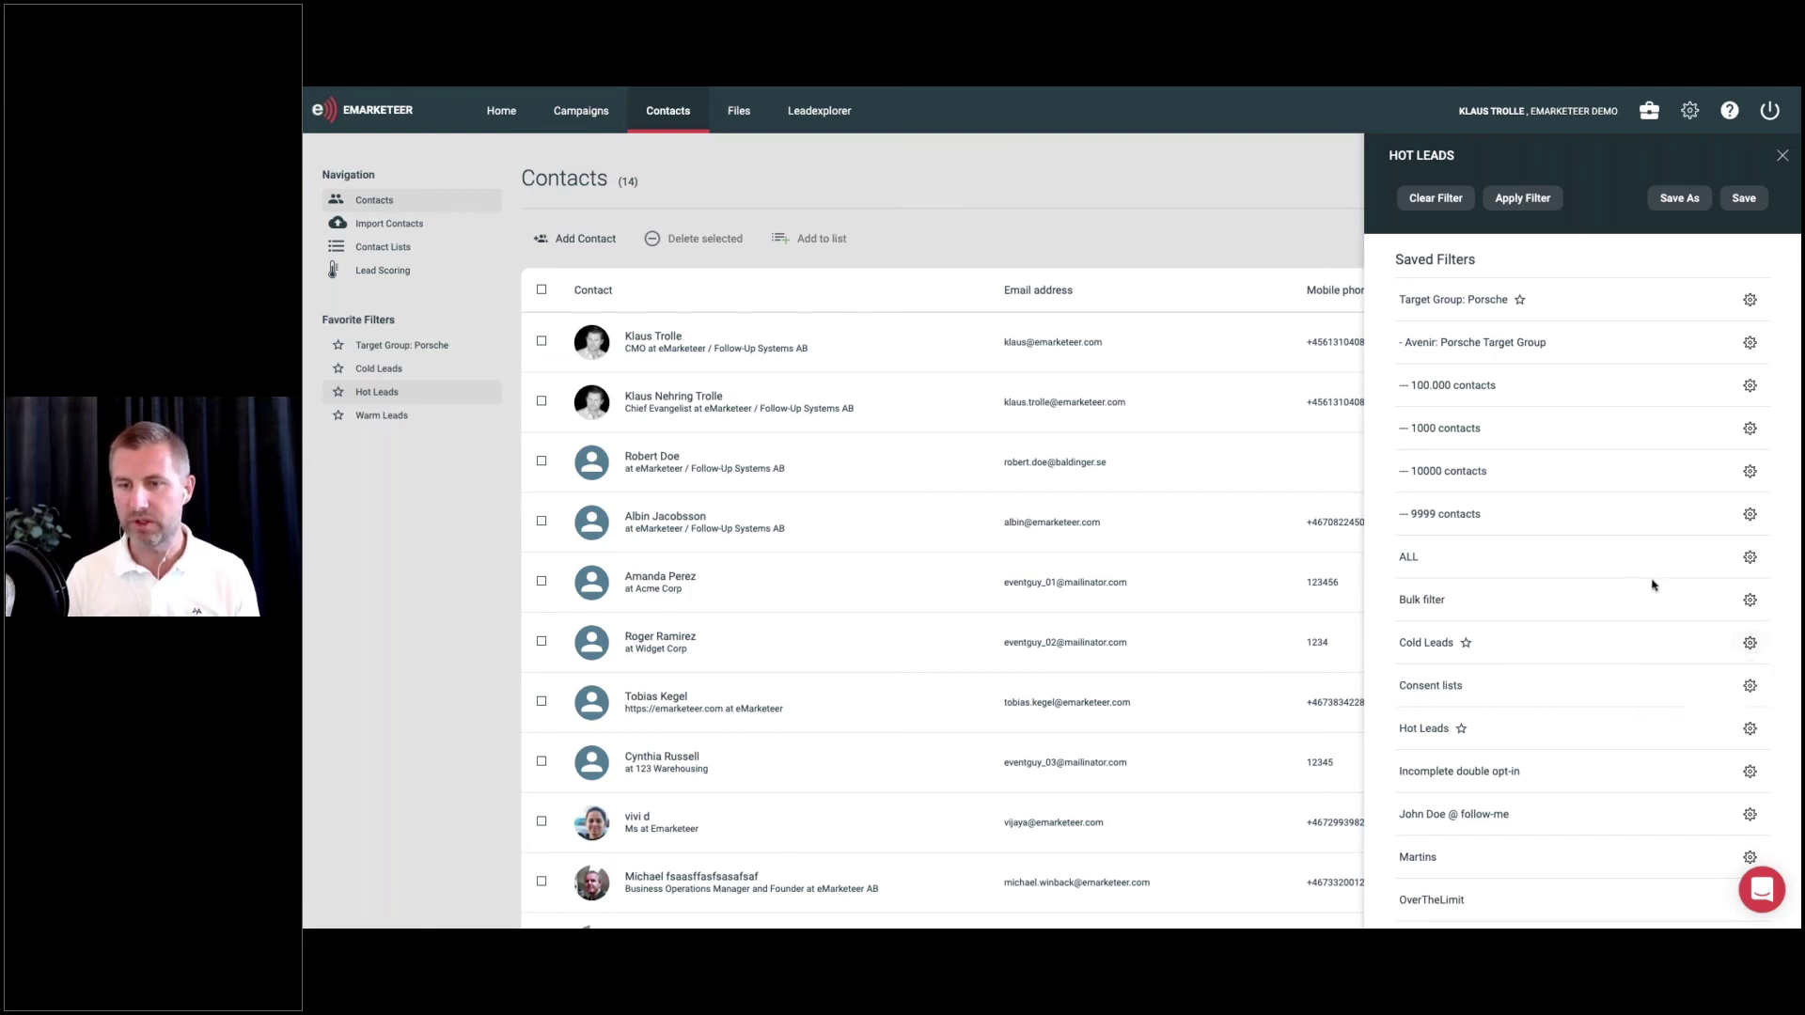
left_click(1749, 558)
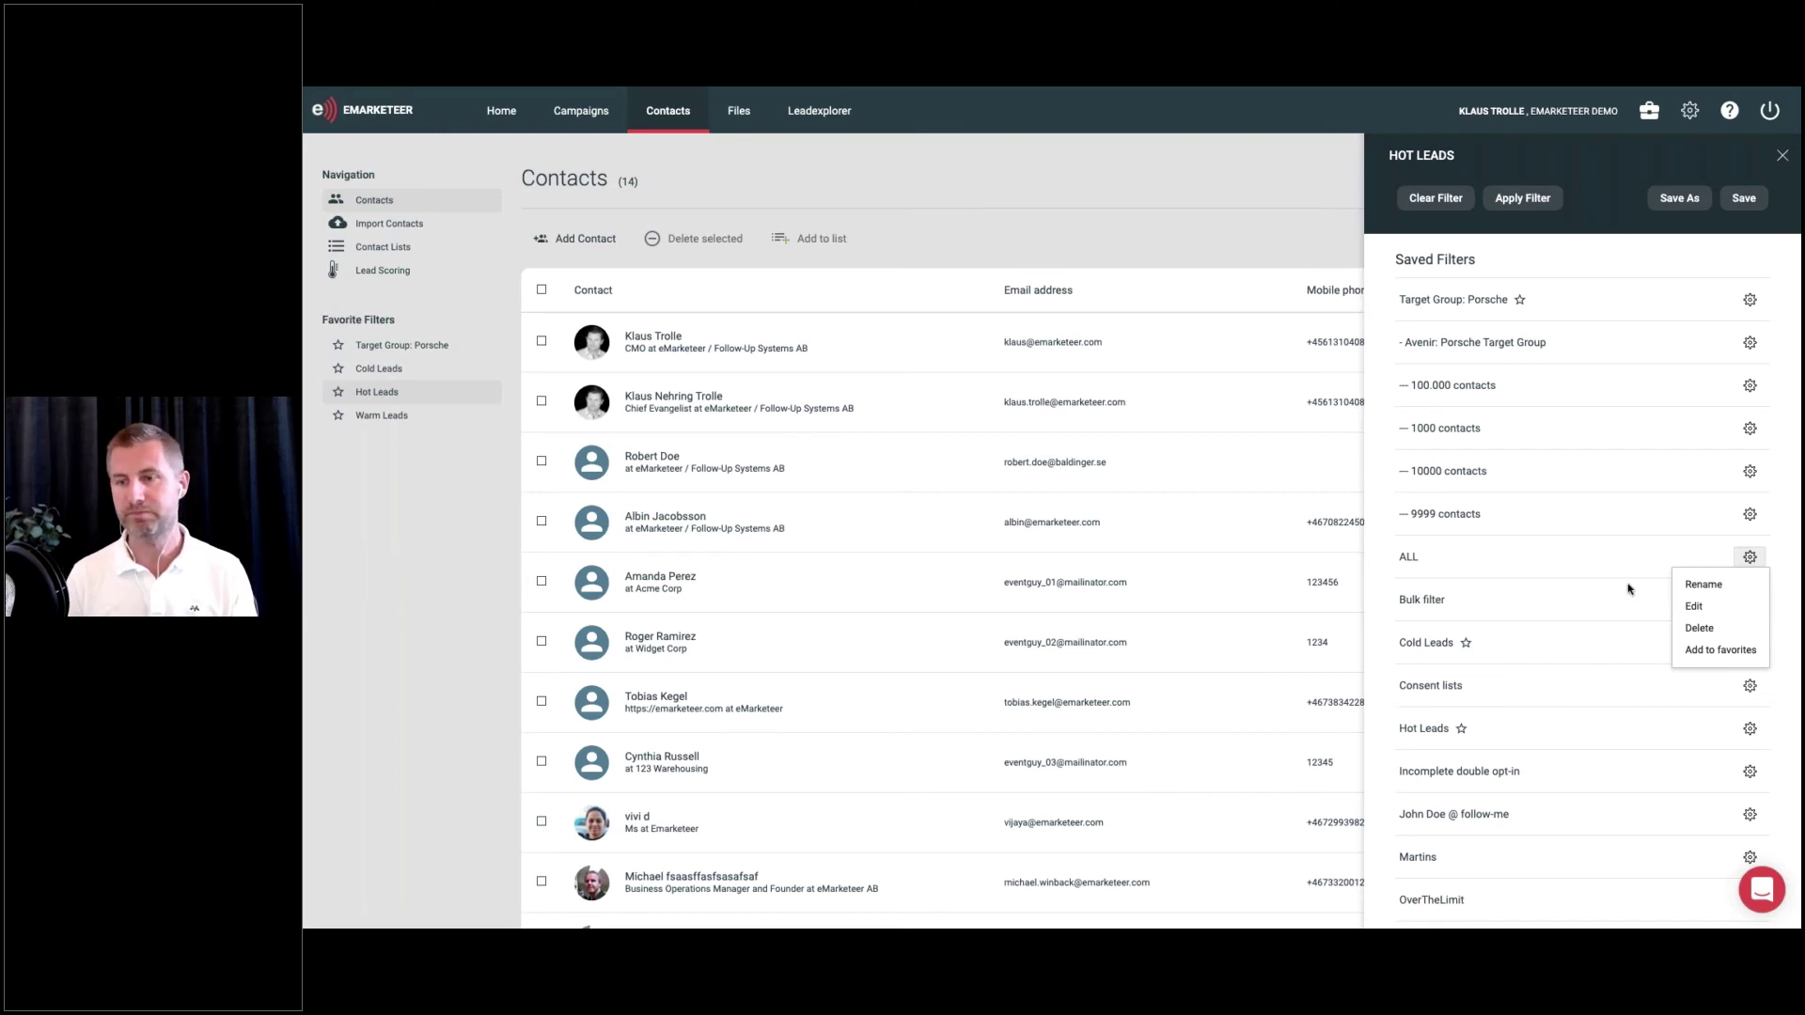
left_click(1320, 237)
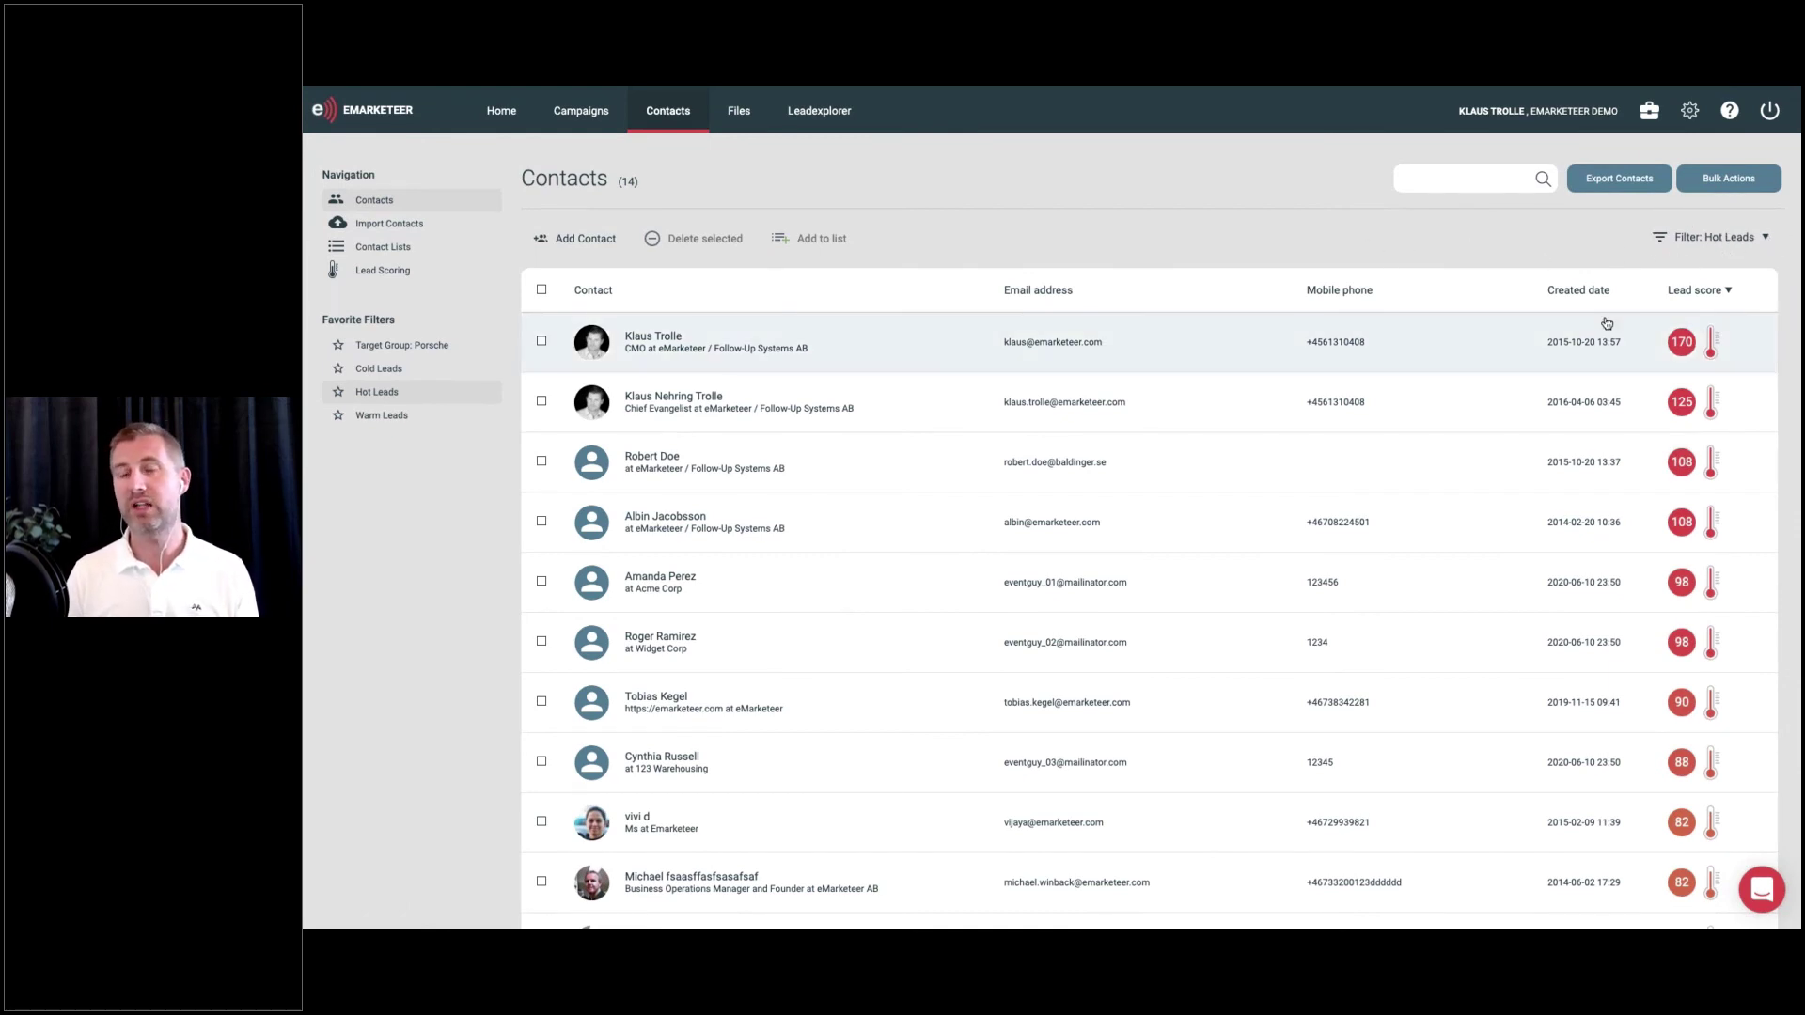
Review the Text file and SuperOffice export options, then show the LEAD SCORING SUM UP slide
left_click(1724, 177)
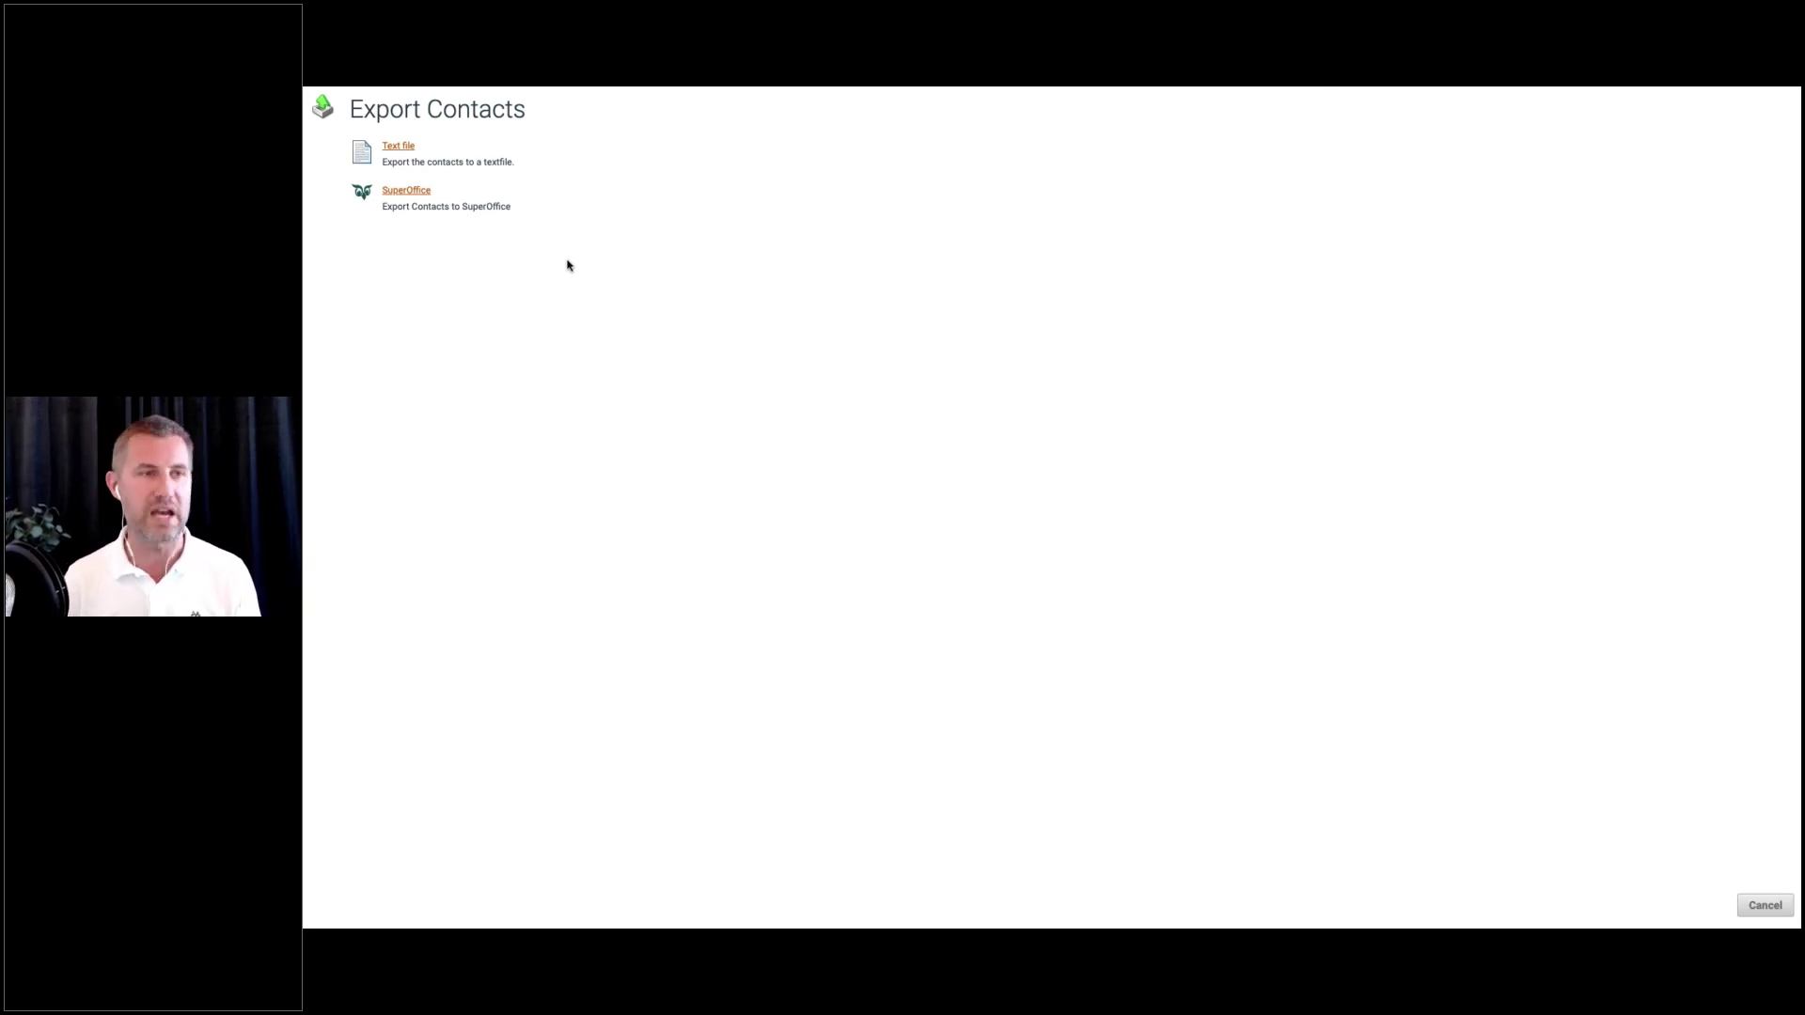
triple_click(408, 207)
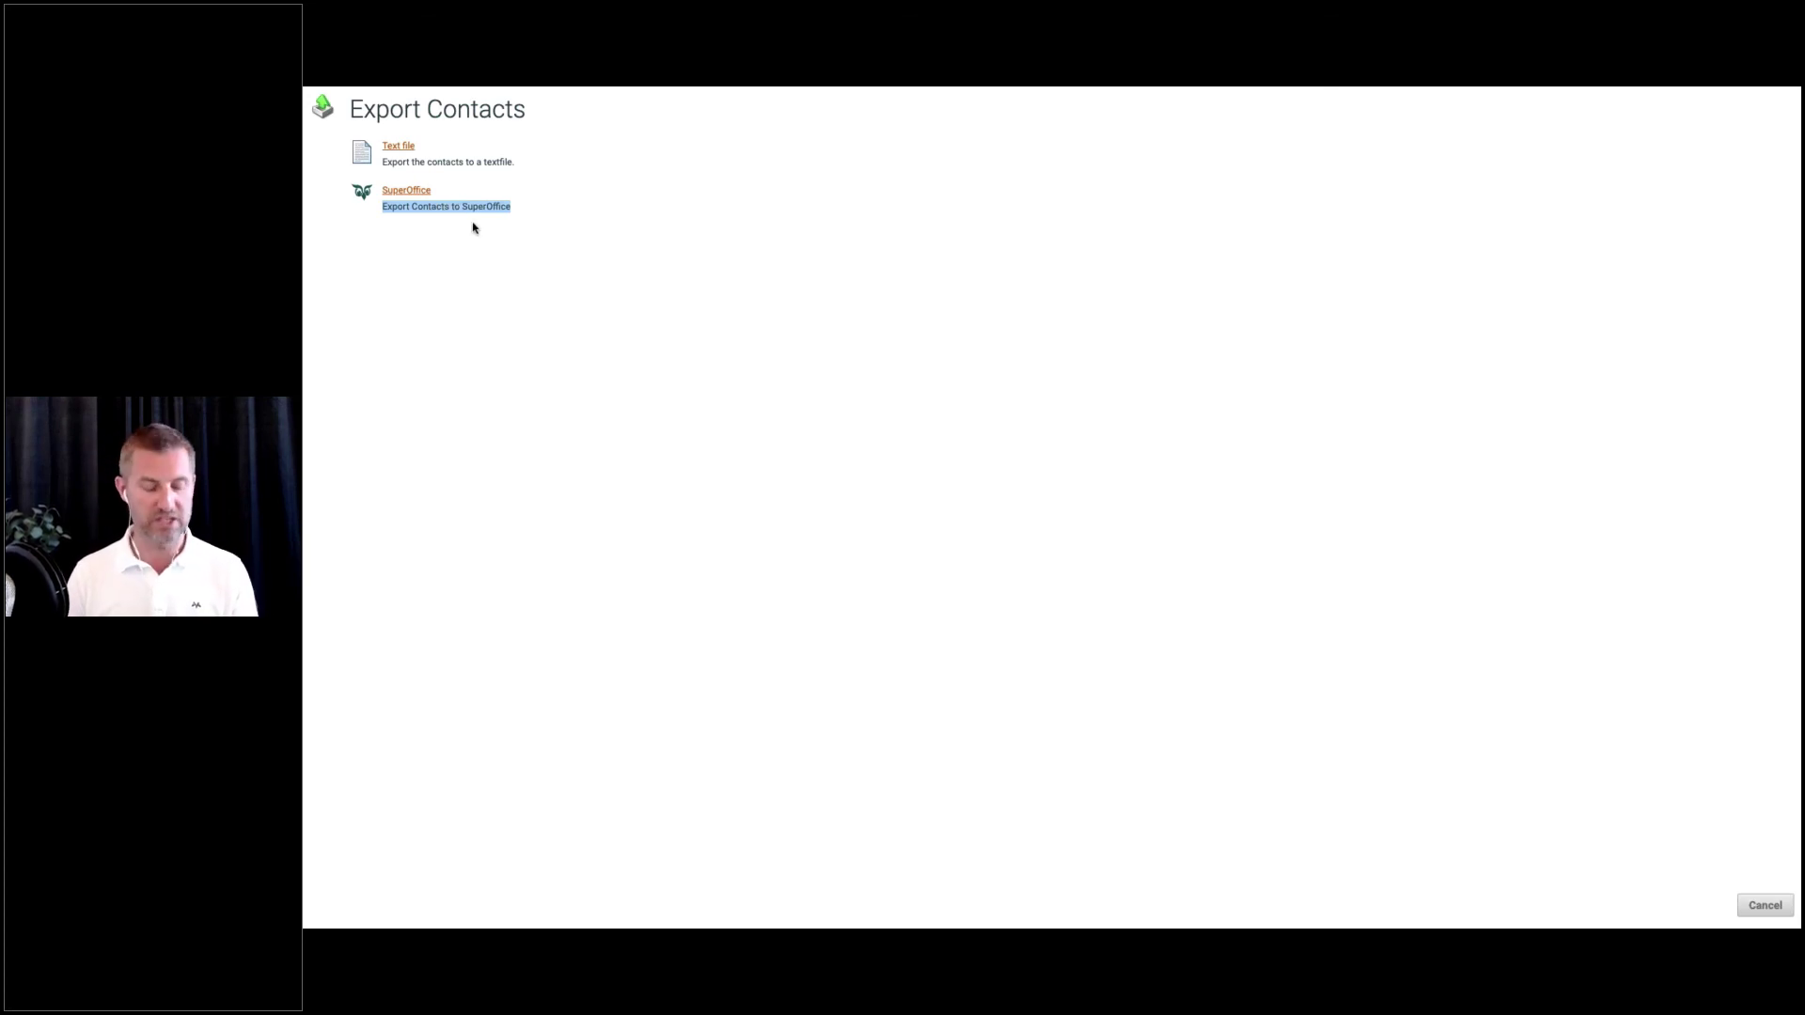
key("Escape")
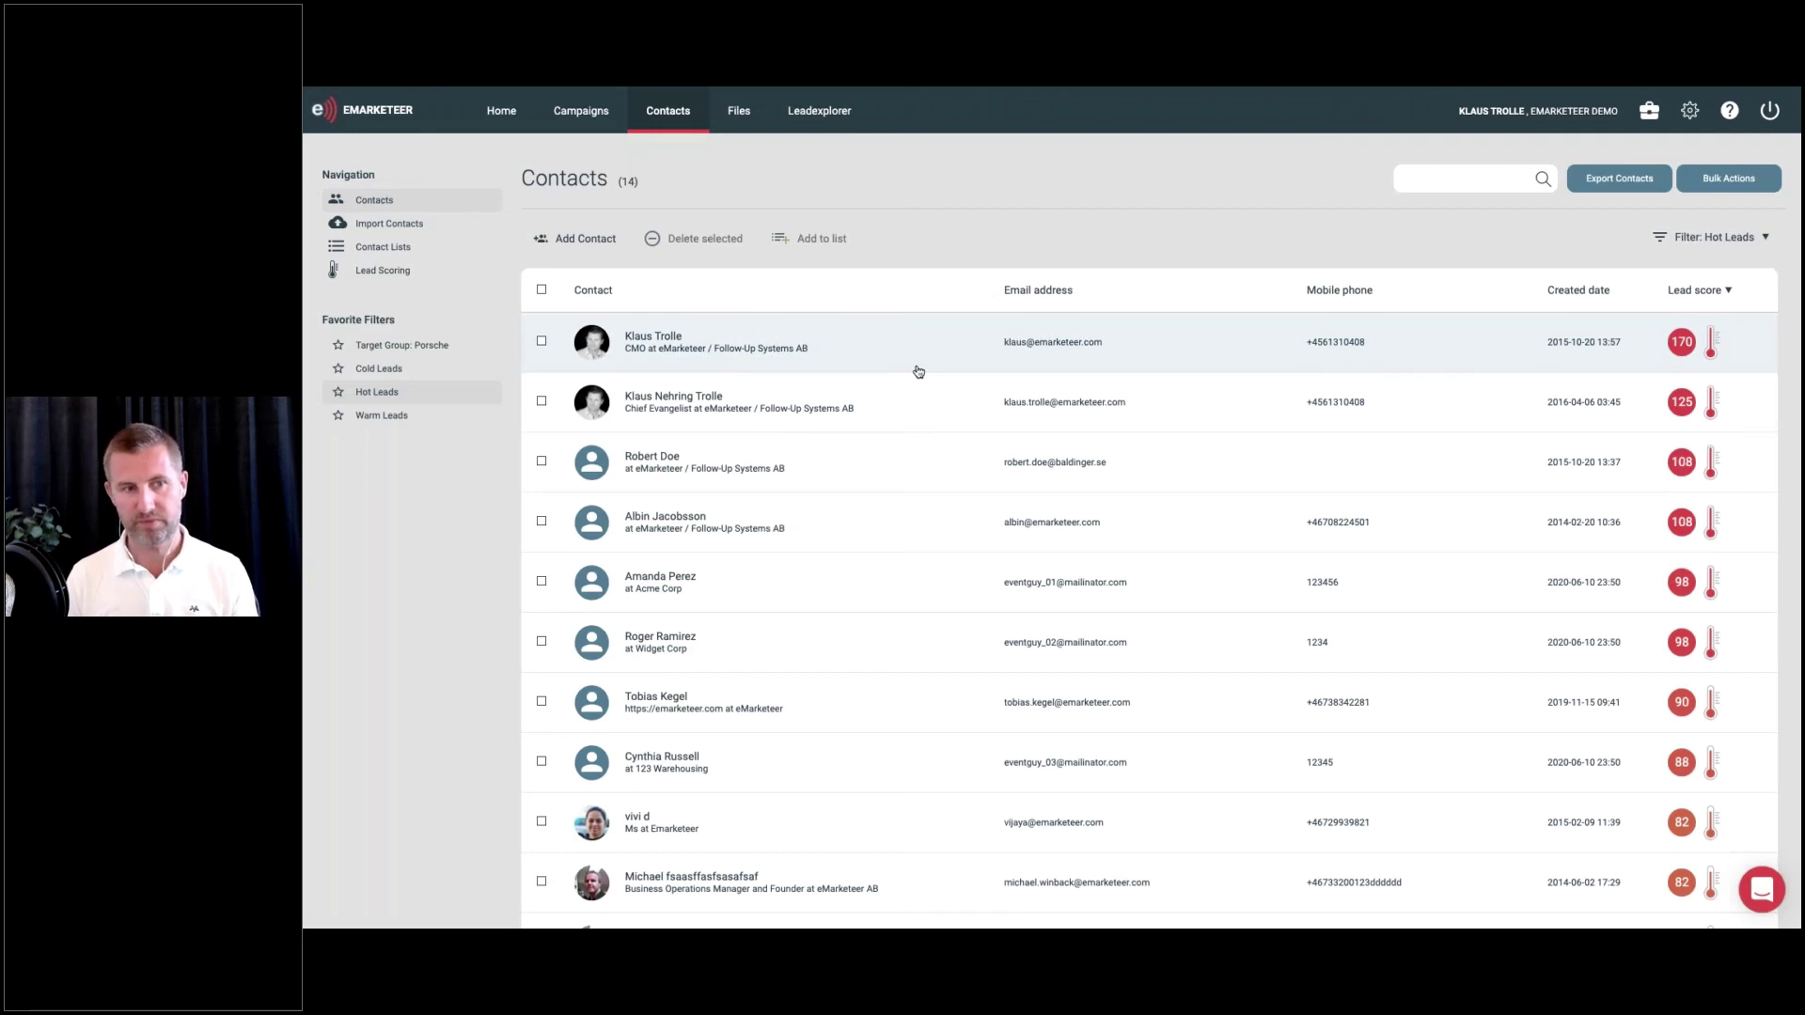
key("ctrl+Left")
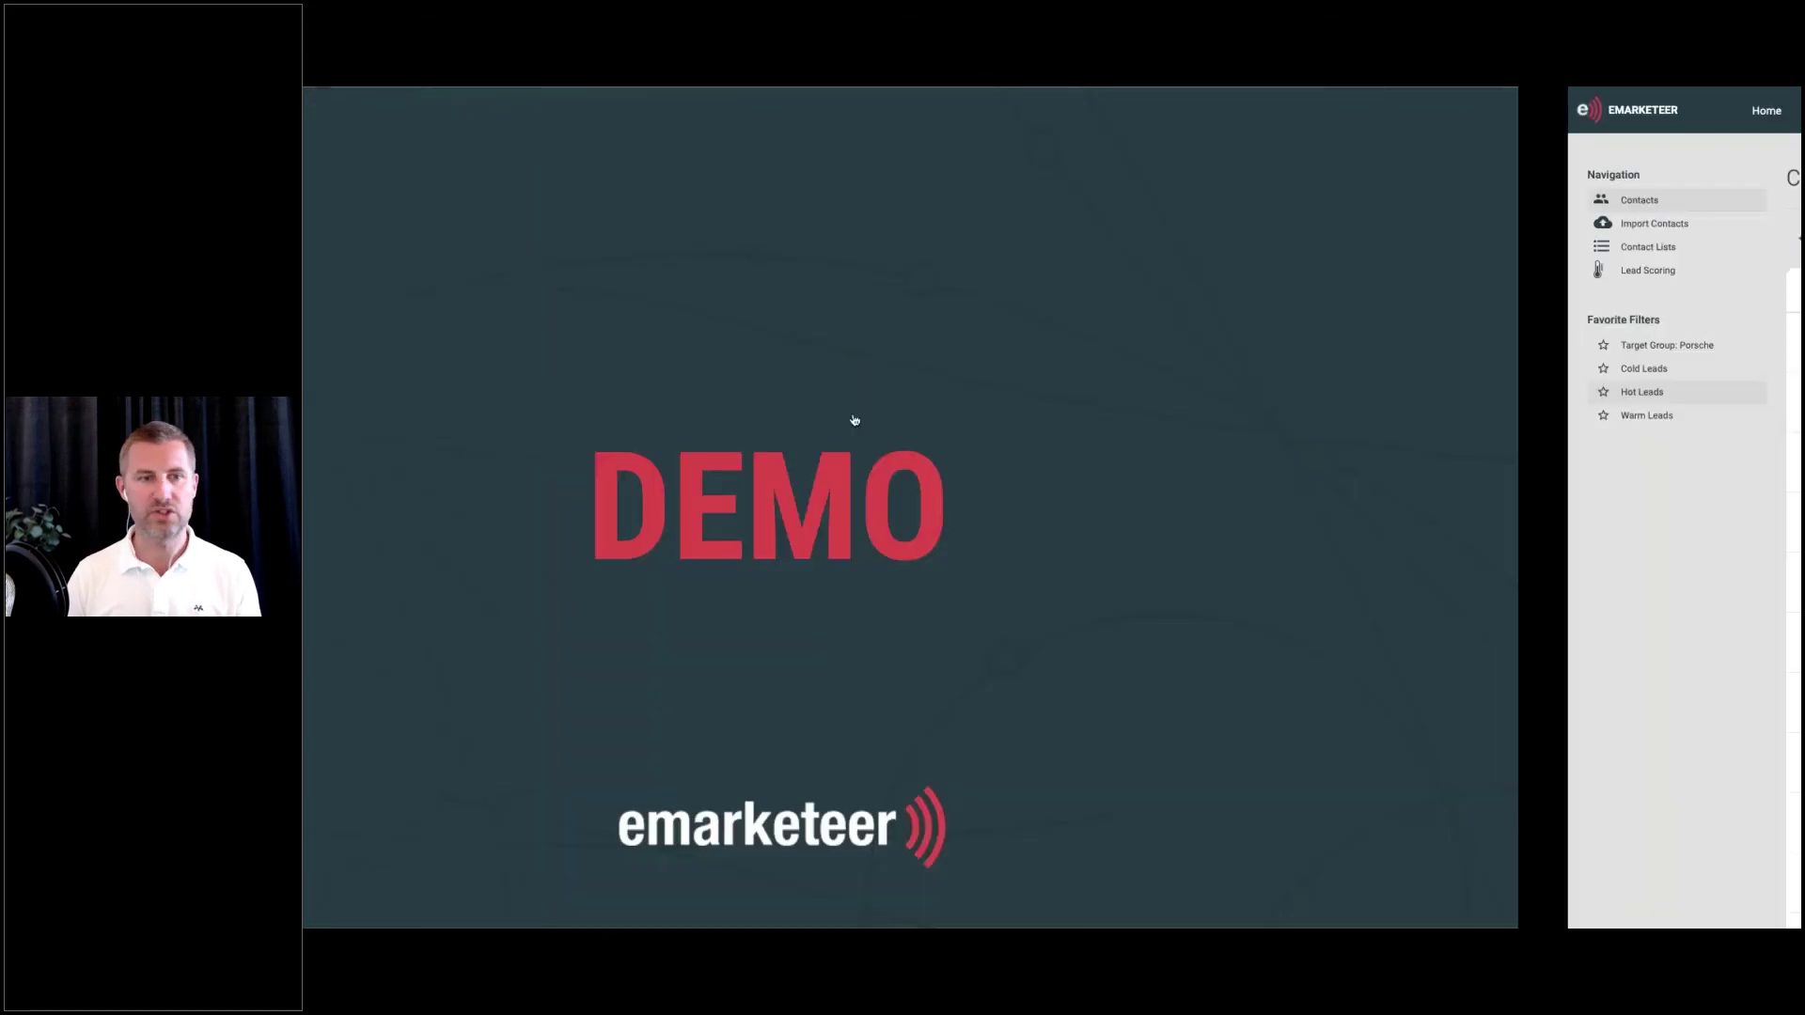
key("Right")
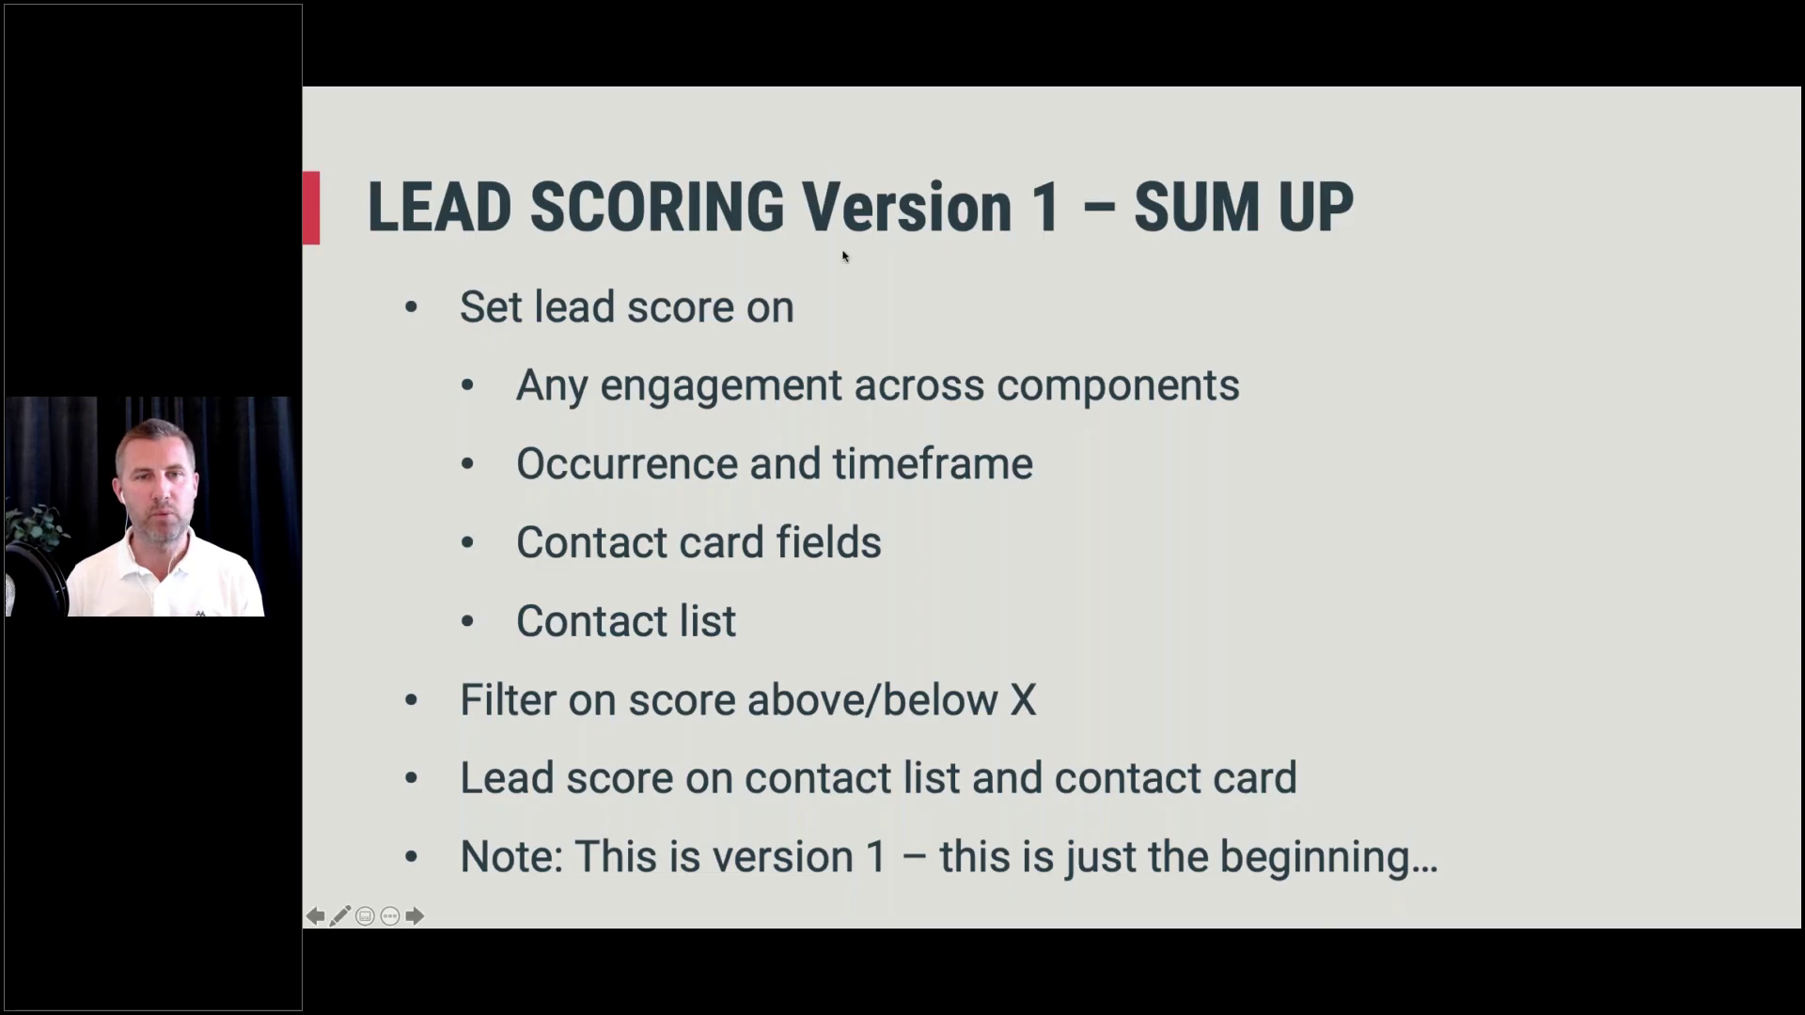